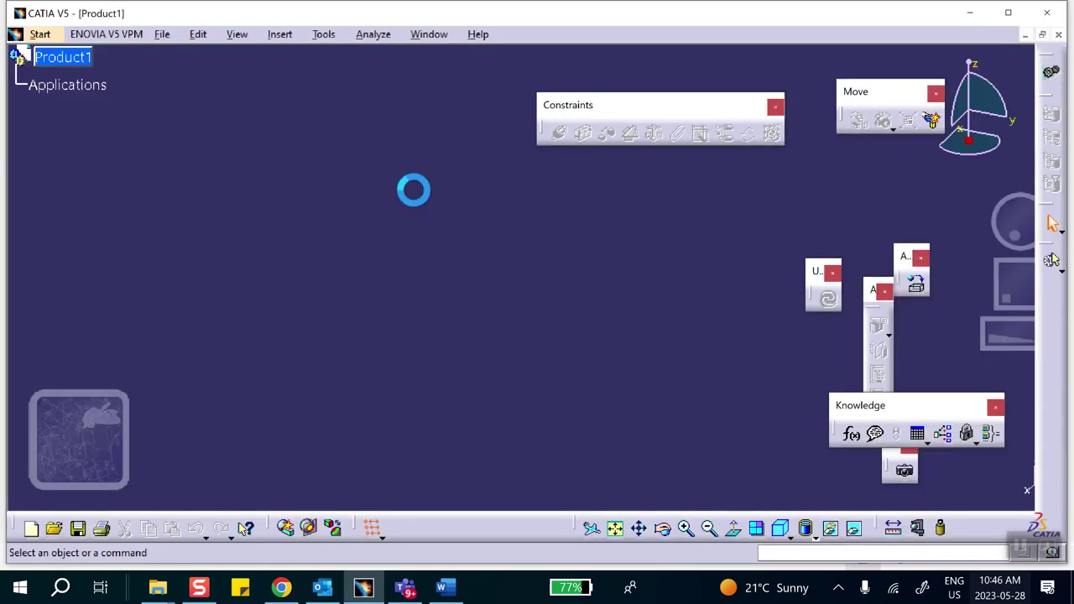
# Step: Open File > Save Management to list the unsaved Product1.CATProduct
pyautogui.click(155, 38)
pyautogui.click(211, 222)
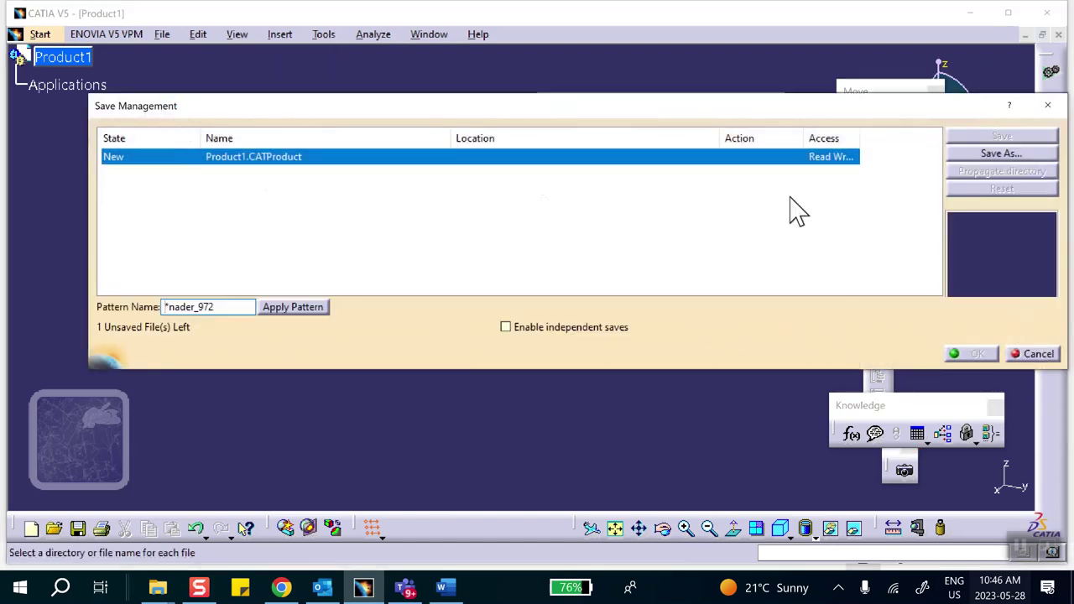
# Step: Save As Product1.CATProduct into a new Desktop folder named 'shrink-fit-lab4-afternoon'
pyautogui.click(957, 153)
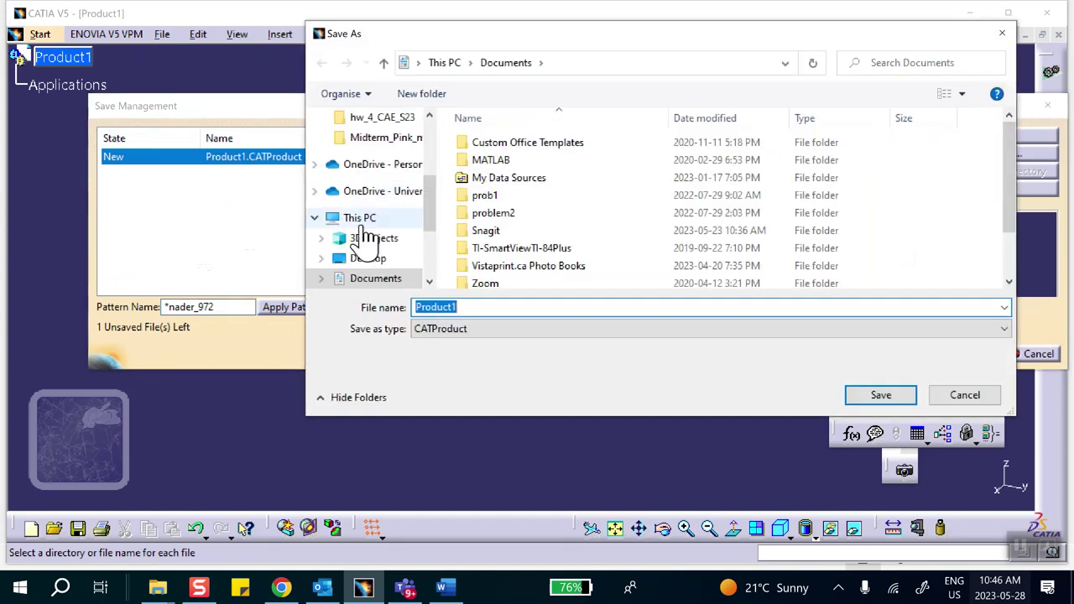
pyautogui.click(373, 262)
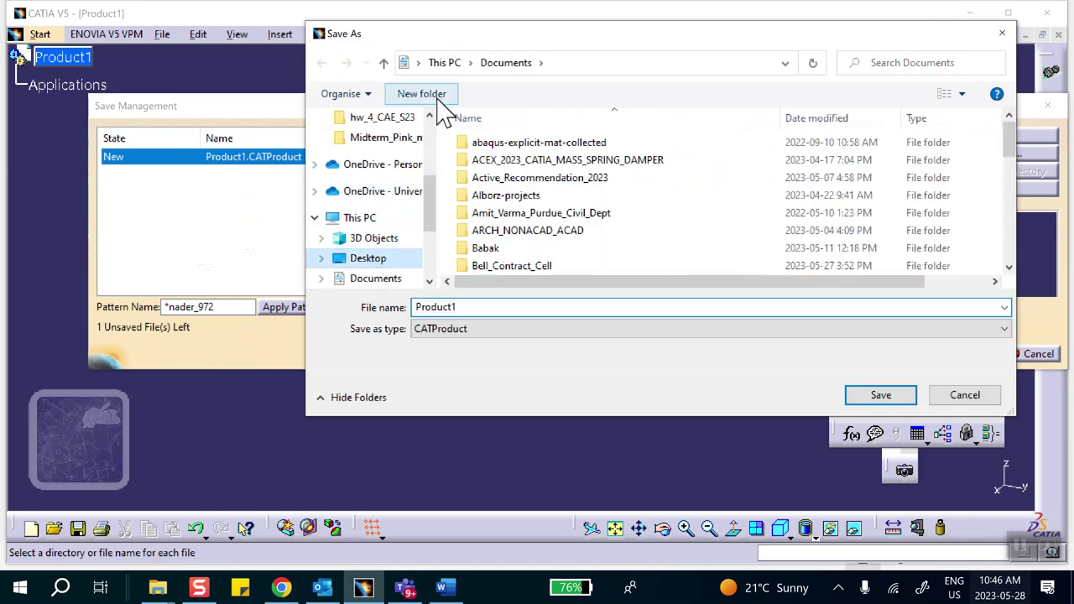
pyautogui.click(424, 92)
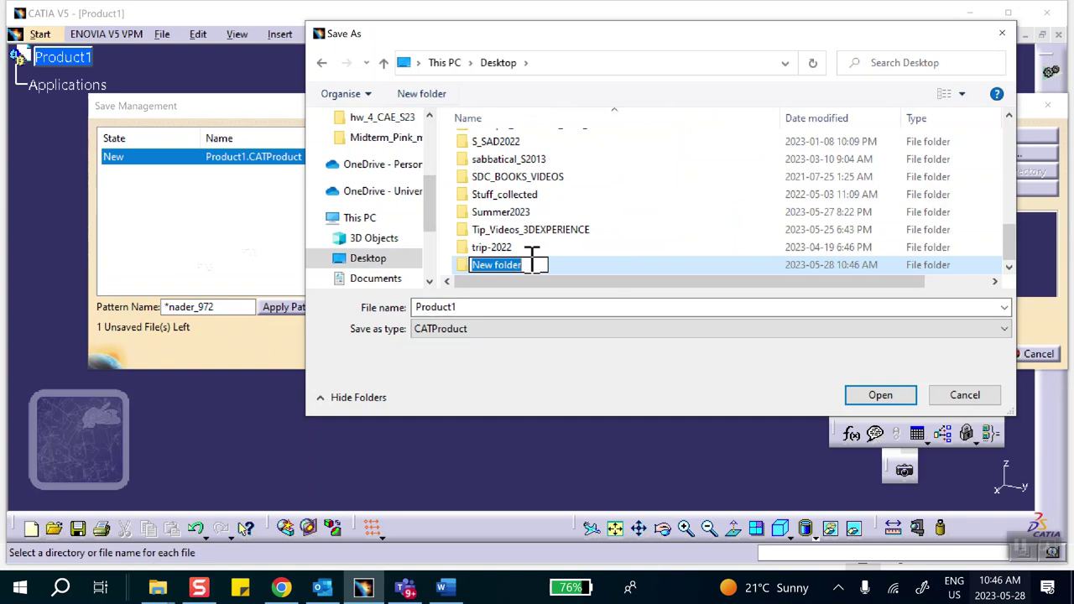
pyautogui.write('shr')
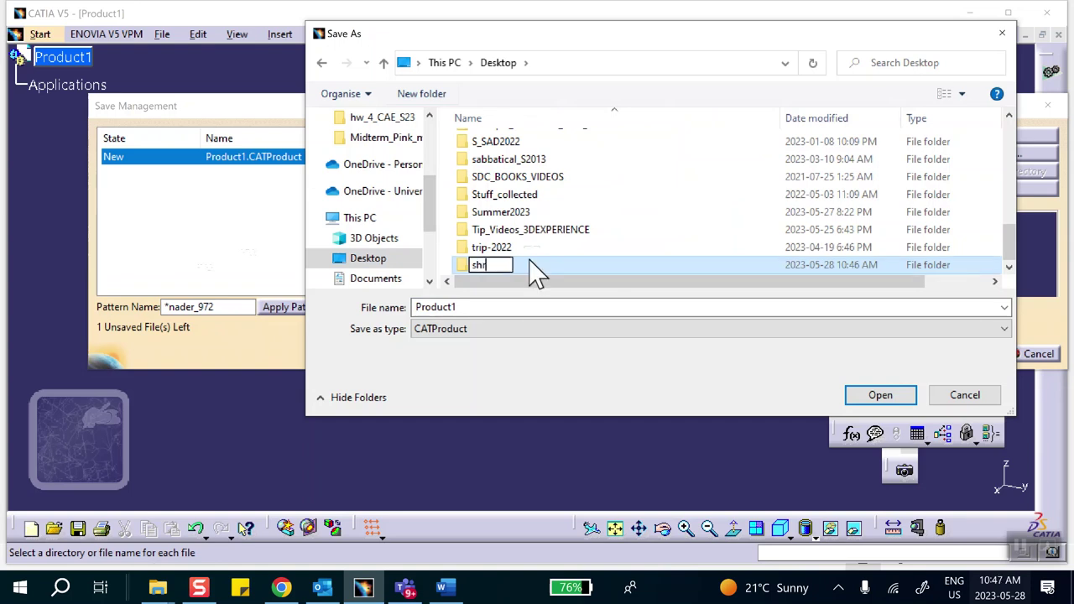
pyautogui.write('ink-fit-lab4-afternoon')
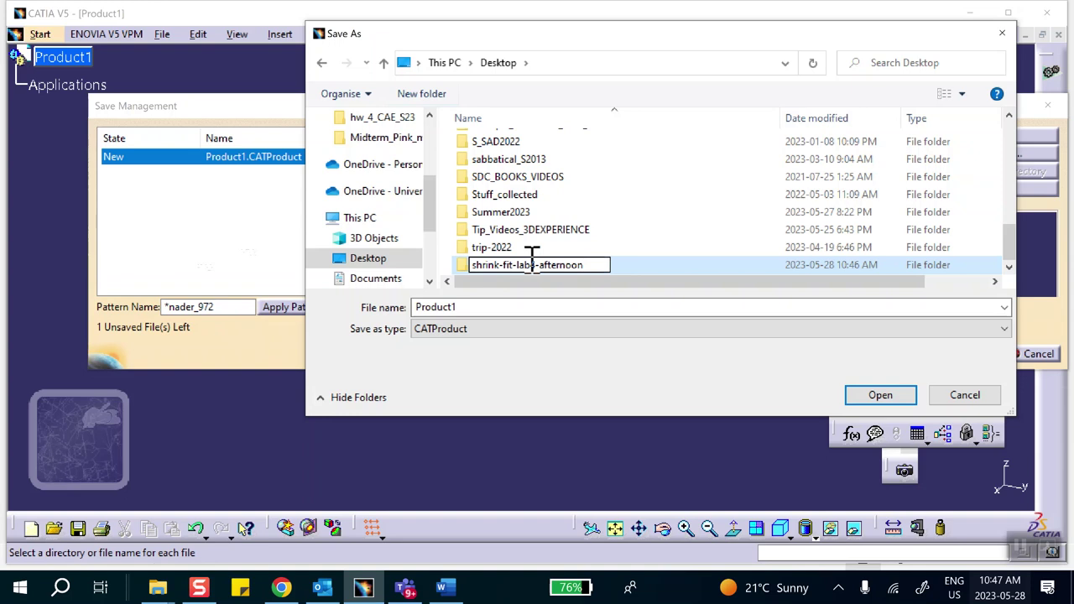
pyautogui.click(880, 398)
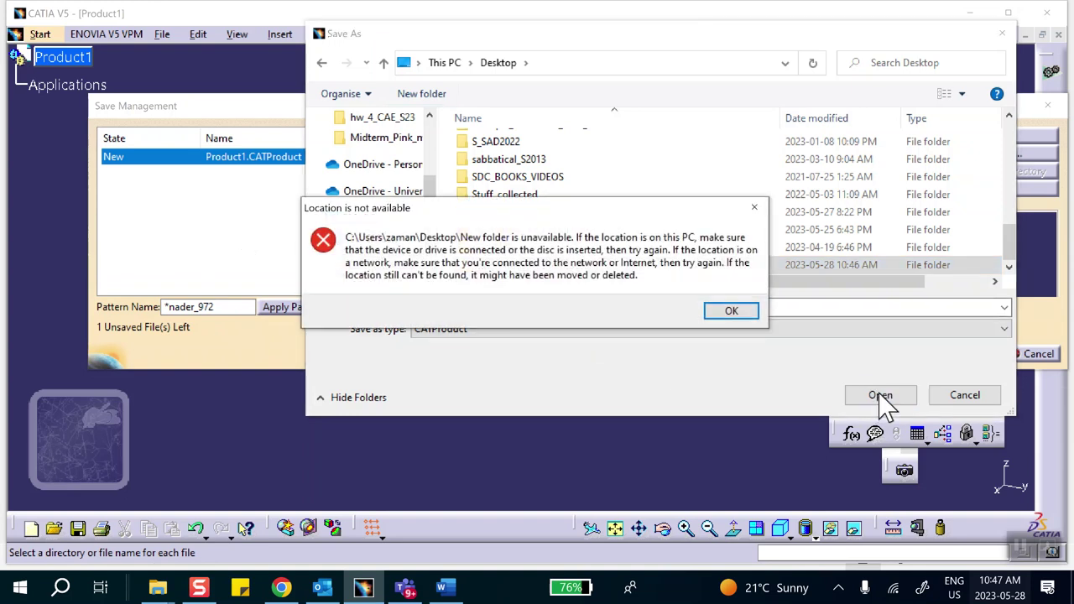
pyautogui.click(722, 314)
pyautogui.click(880, 396)
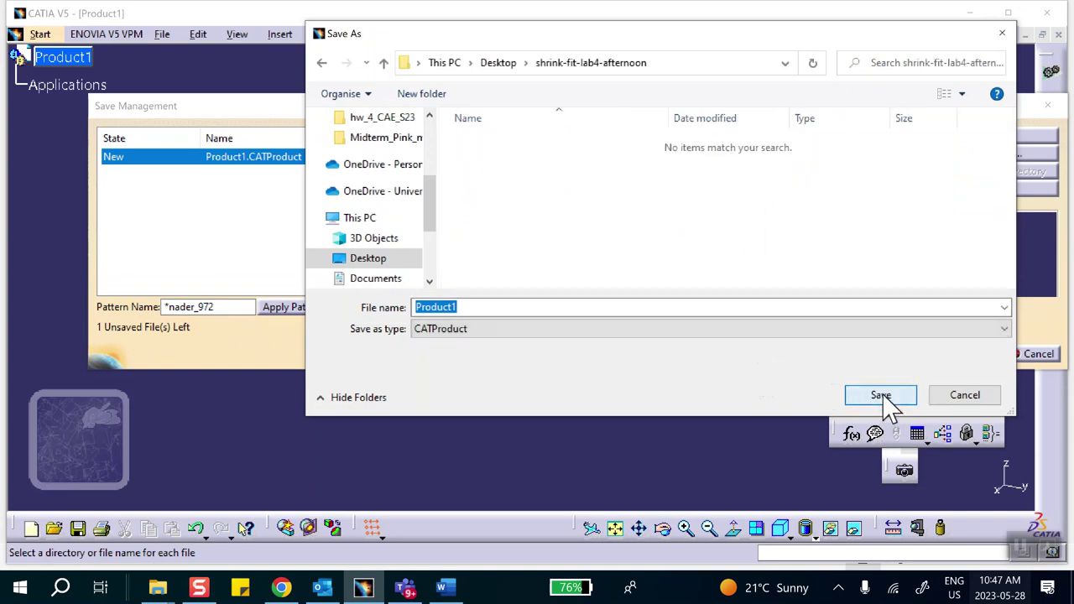
pyautogui.click(881, 396)
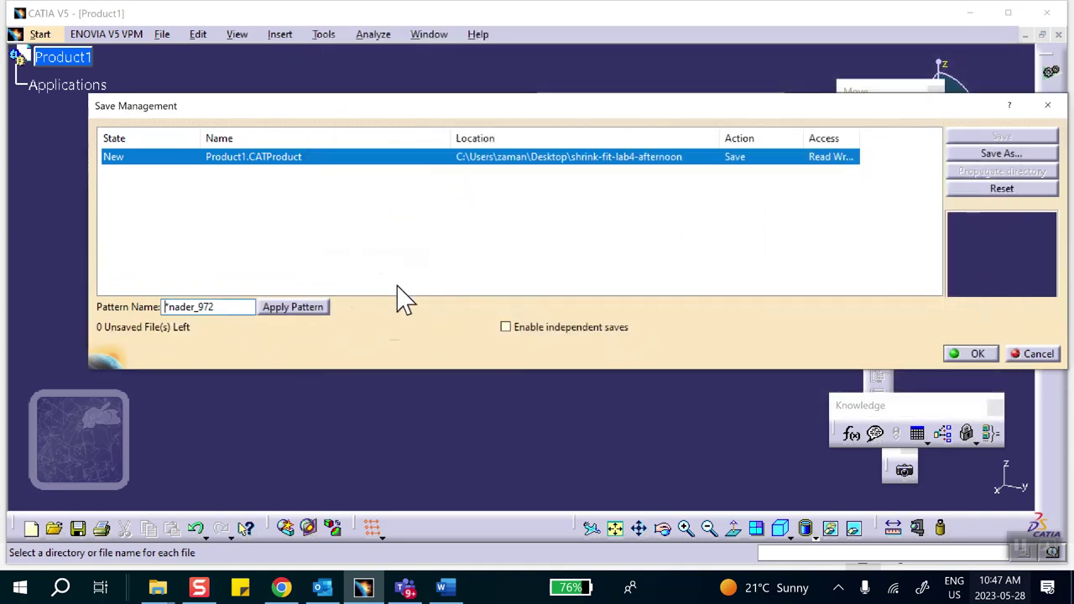
# Step: Save the assembly, insert a new Part1 under Product1, and open Part1's Properties
pyautogui.click(973, 353)
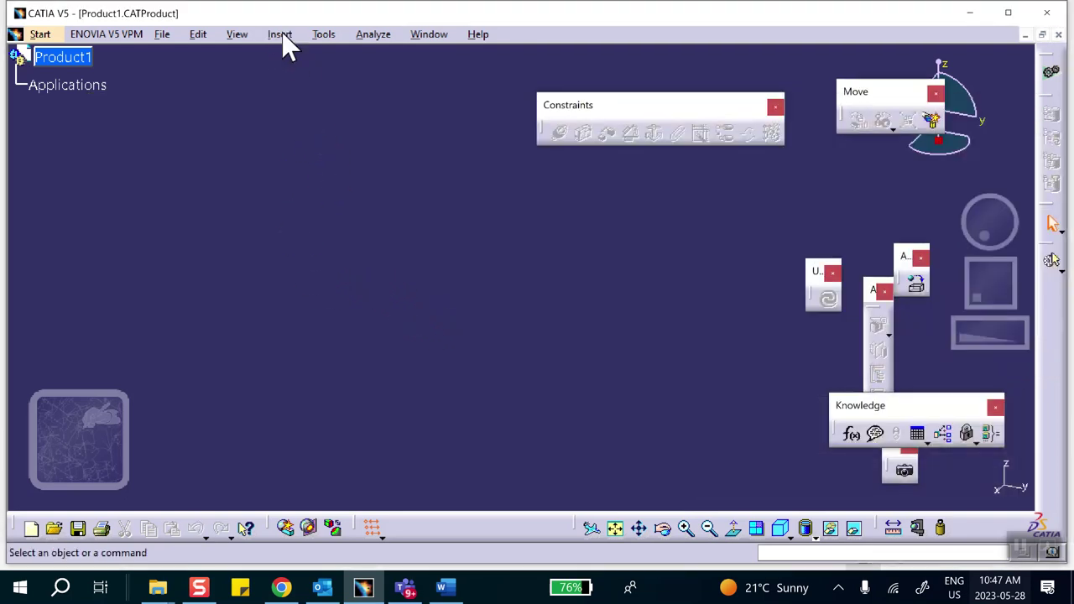
pyautogui.click(282, 36)
pyautogui.click(281, 312)
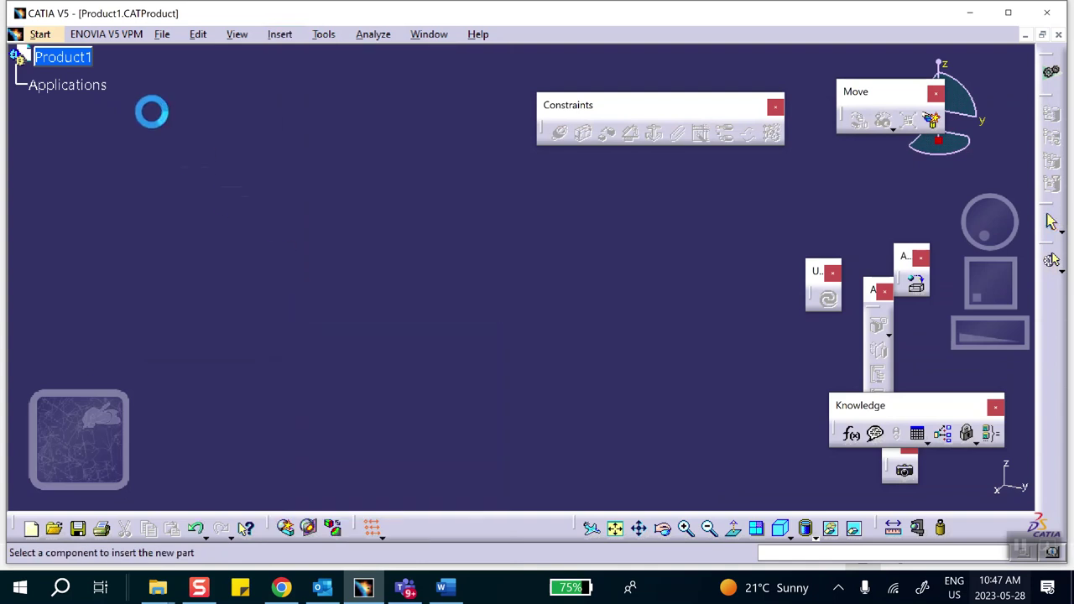
pyautogui.click(52, 57)
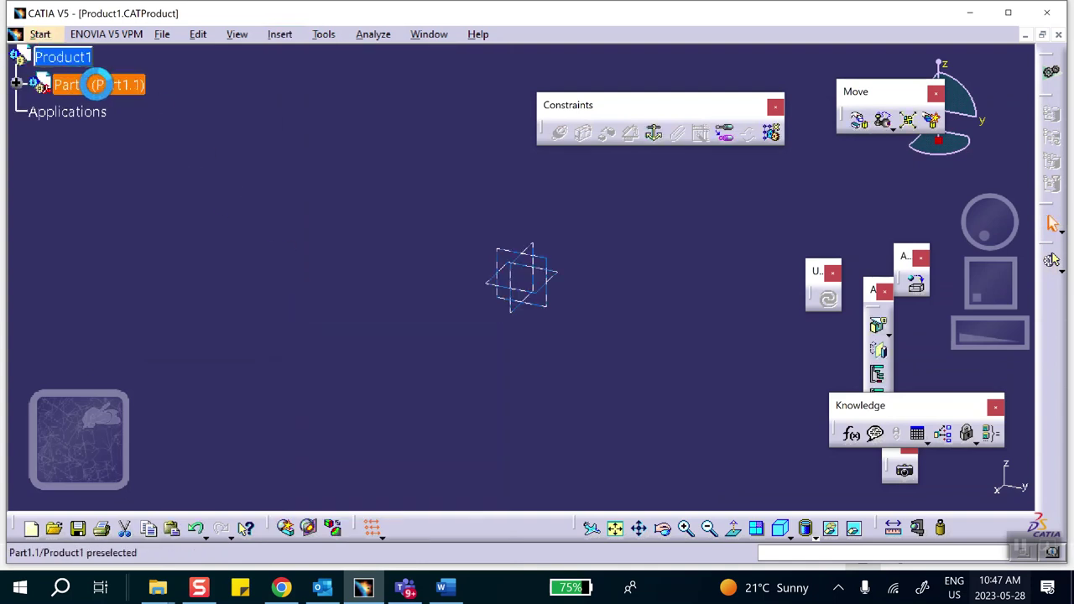
pyautogui.rightClick(97, 85)
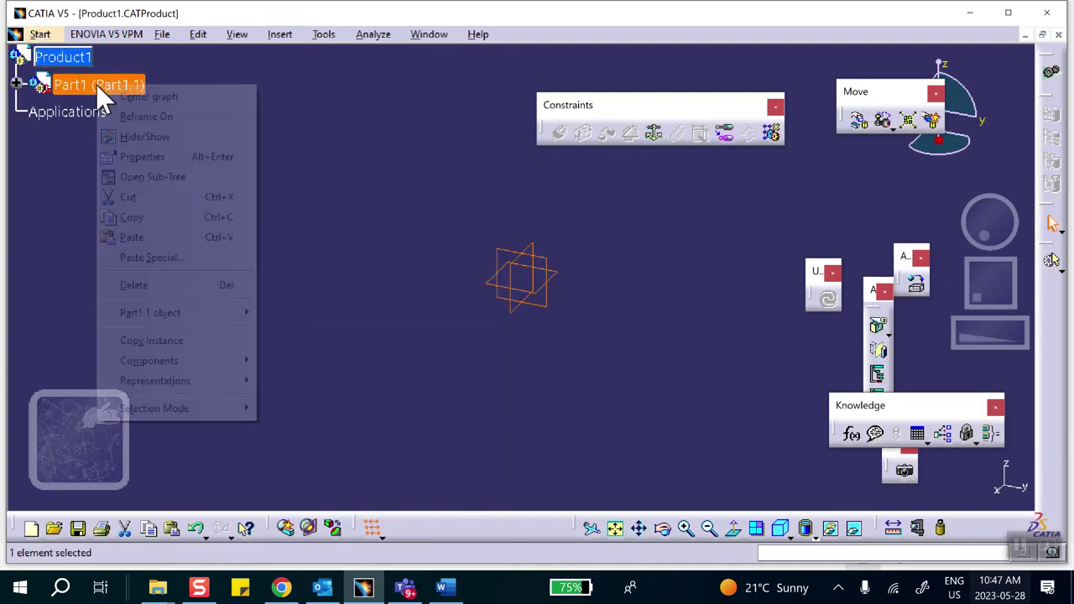
pyautogui.click(163, 156)
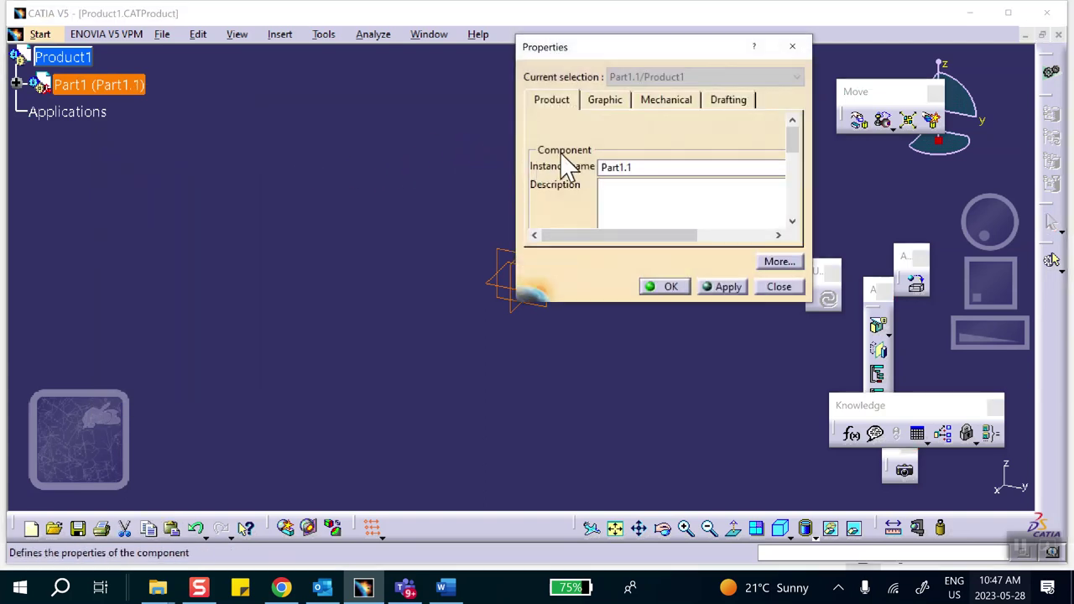
# Step: Set both the instance name and part number of Part1 to 'inside-piece_aluminum'
pyautogui.moveTo(659, 172); pyautogui.dragTo(522, 175)
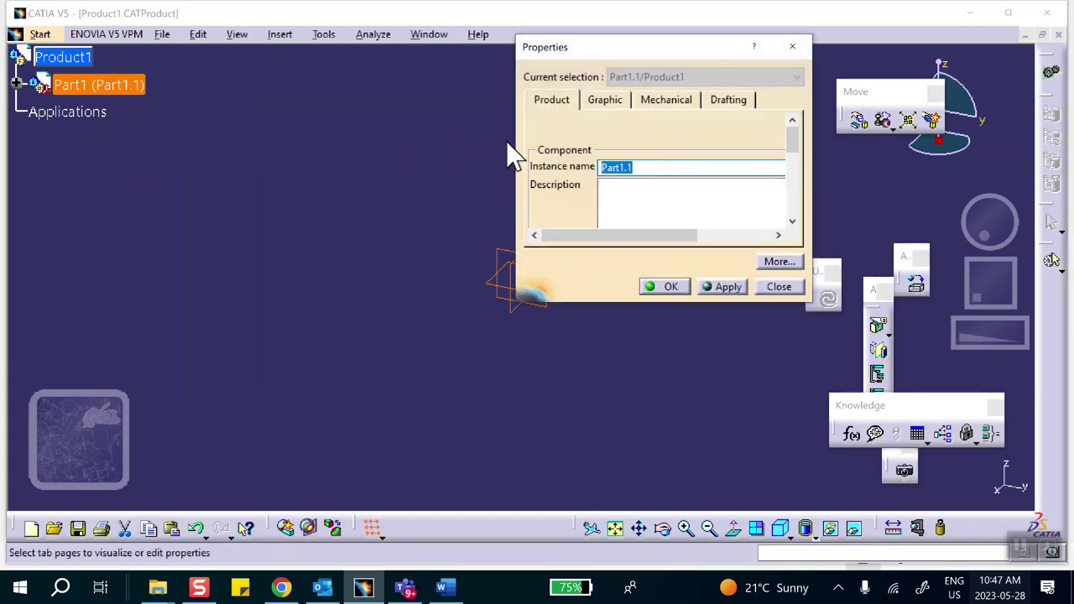
pyautogui.write('inside-piece_aluminum')
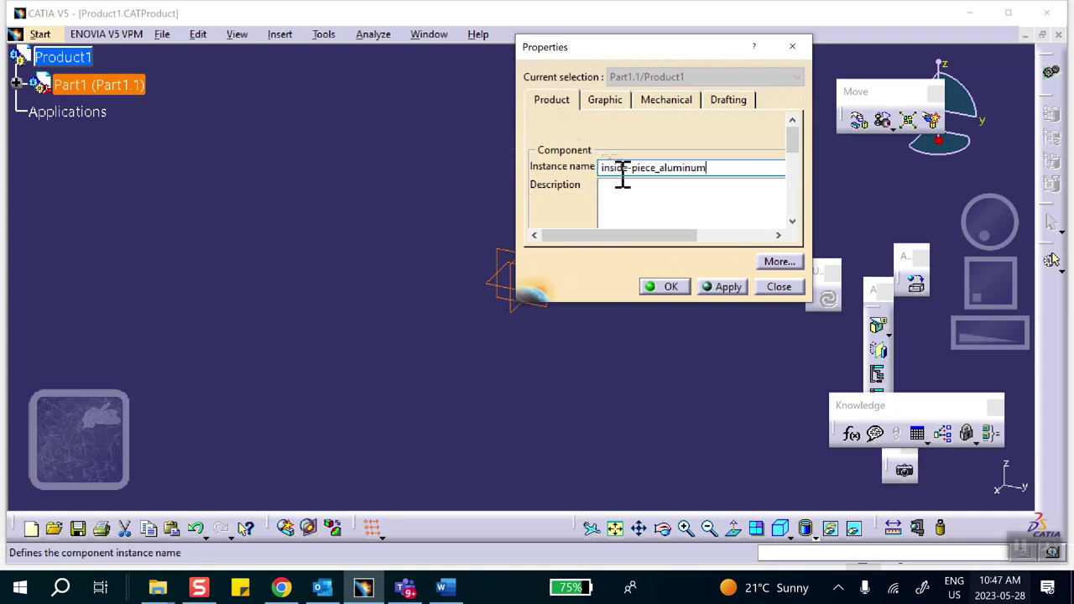
pyautogui.moveTo(719, 167); pyautogui.dragTo(537, 151)
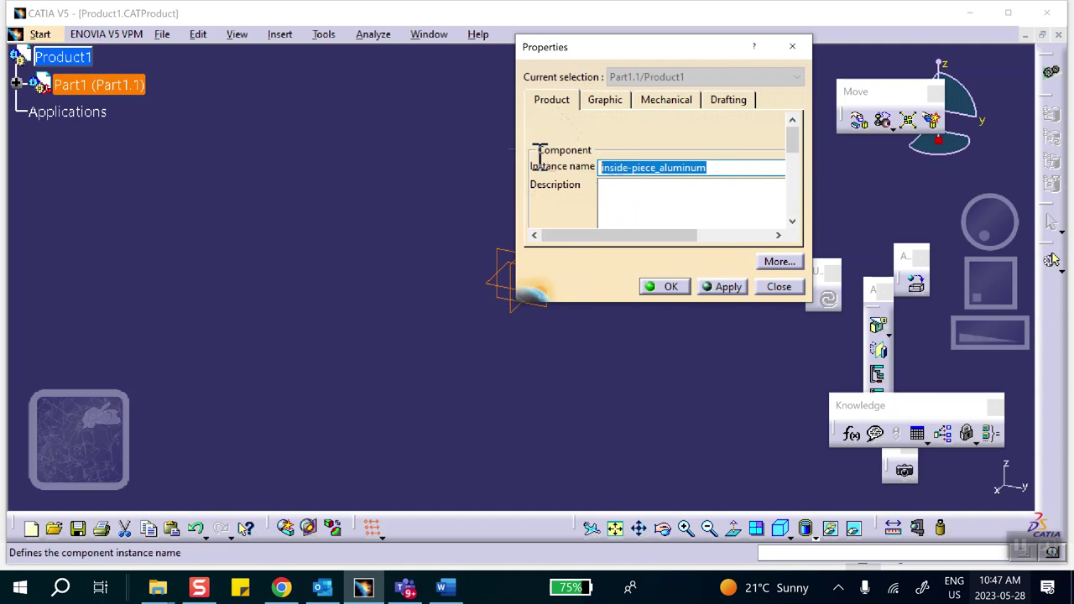
pyautogui.rightClick(644, 172)
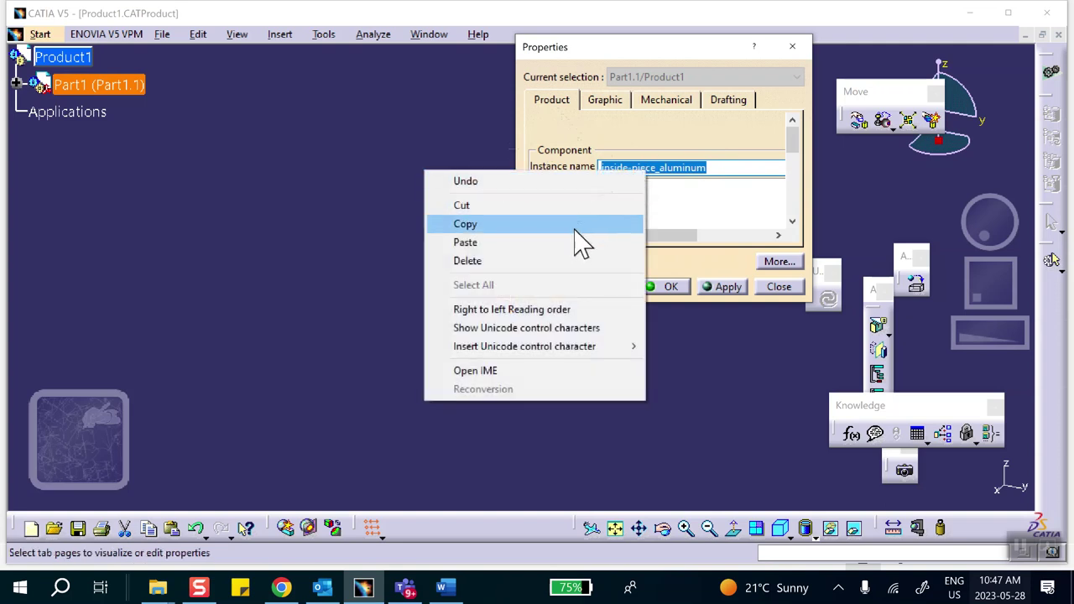
pyautogui.click(573, 224)
pyautogui.moveTo(794, 139); pyautogui.dragTo(792, 186)
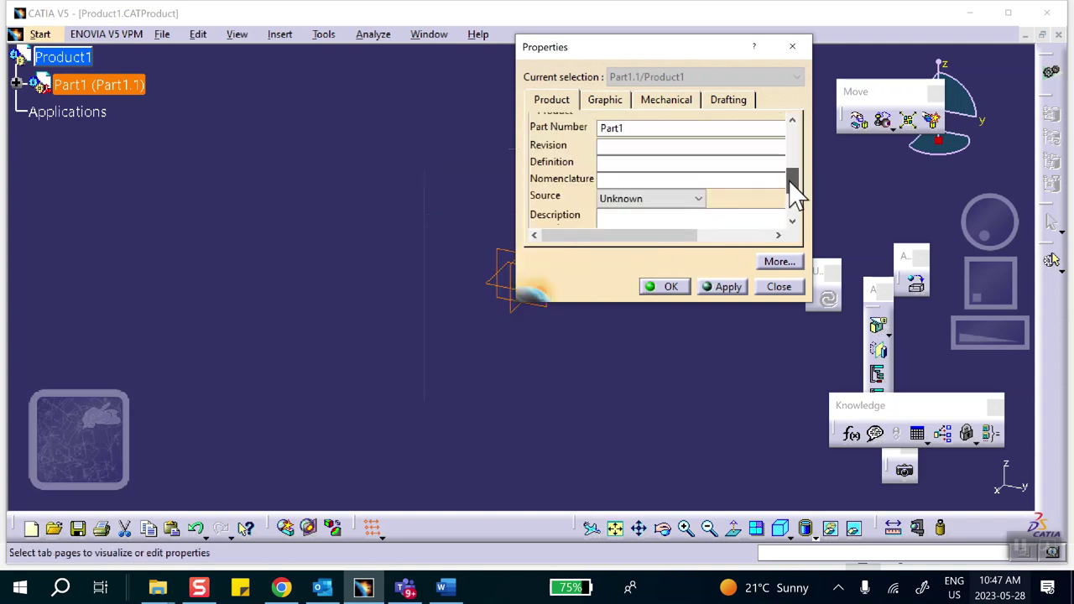
pyautogui.moveTo(642, 130); pyautogui.dragTo(567, 131)
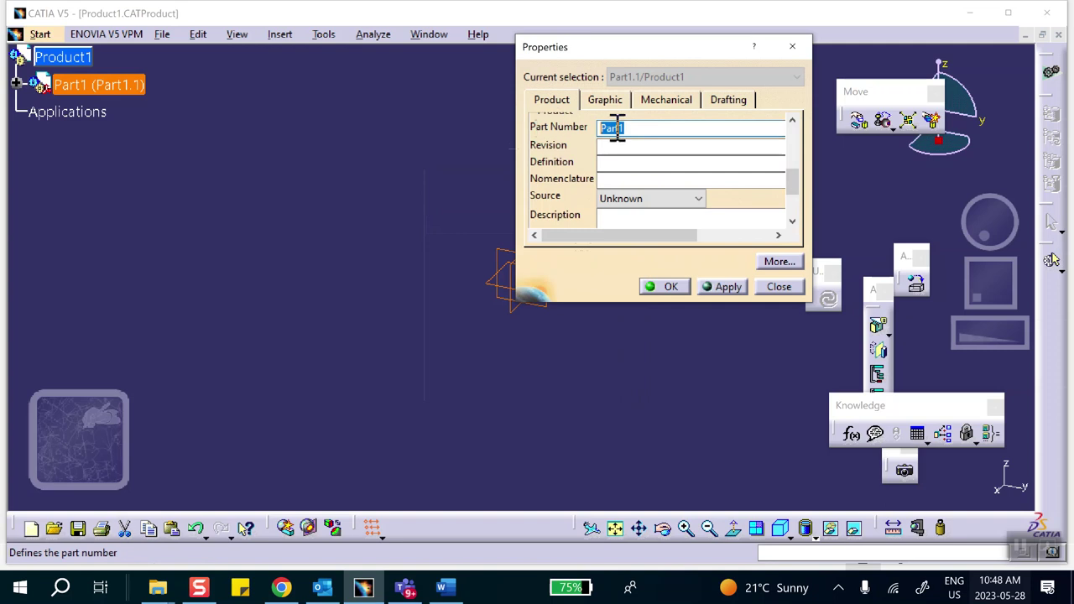
pyautogui.rightClick(620, 139)
pyautogui.click(491, 199)
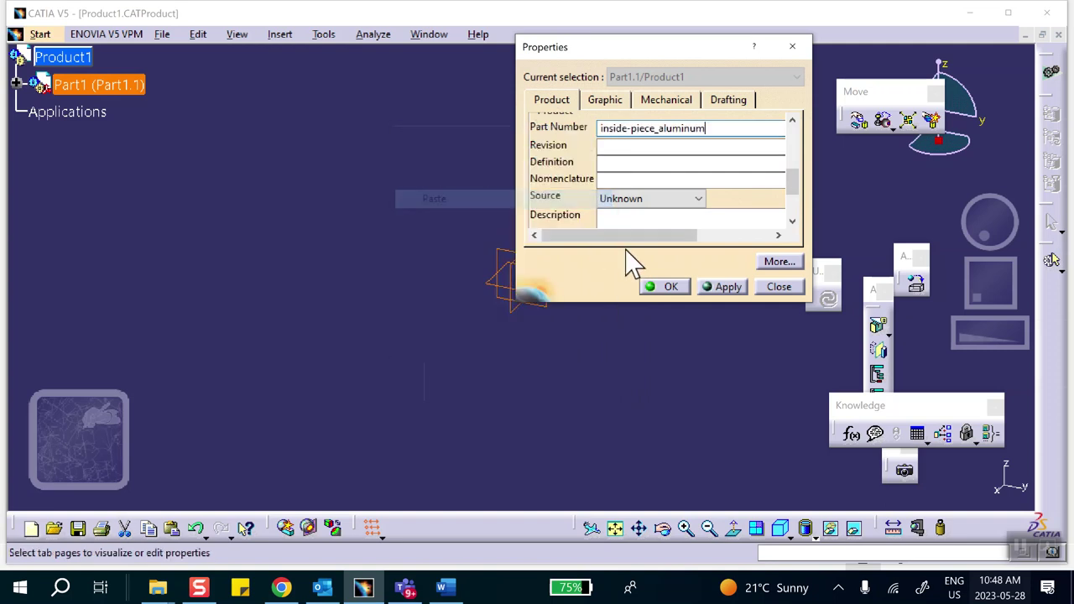
pyautogui.click(667, 288)
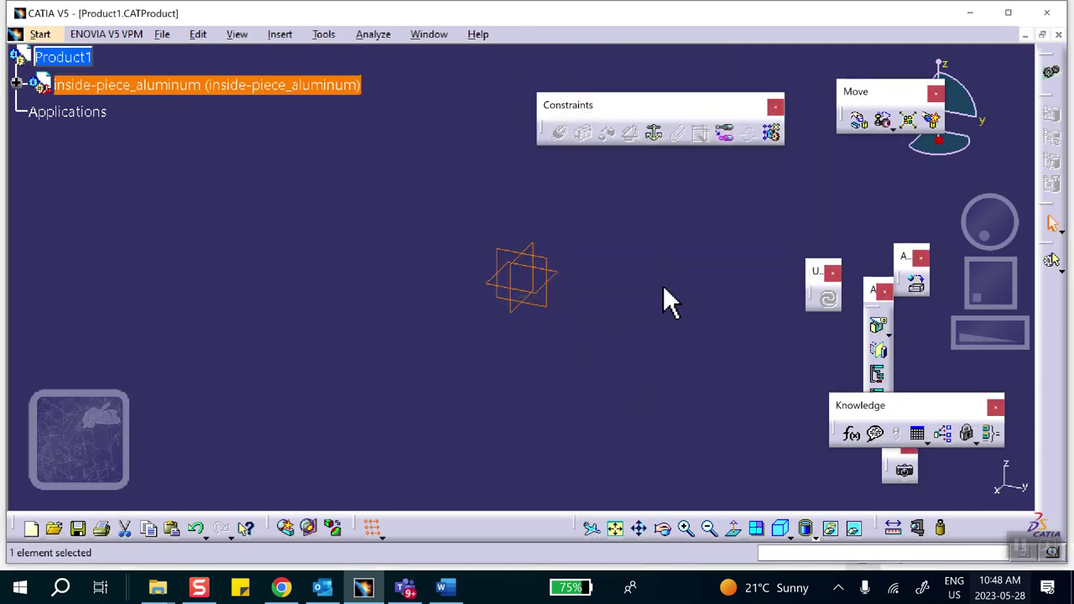
# Step: Enter Part Design on inside-piece_aluminum and start a sketch on its xy plane
pyautogui.click(254, 159)
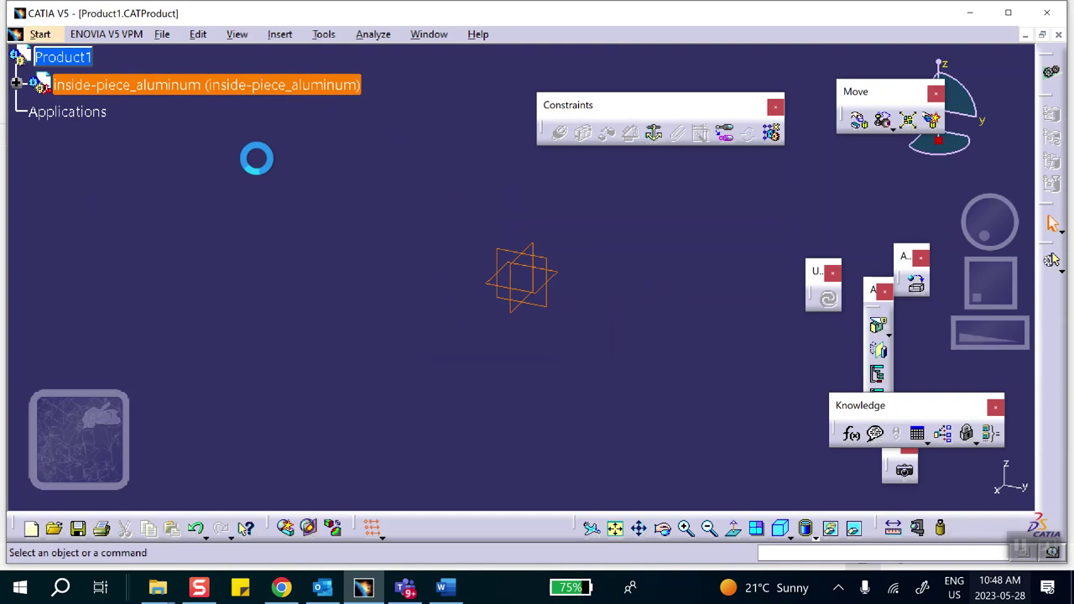
pyautogui.click(16, 84)
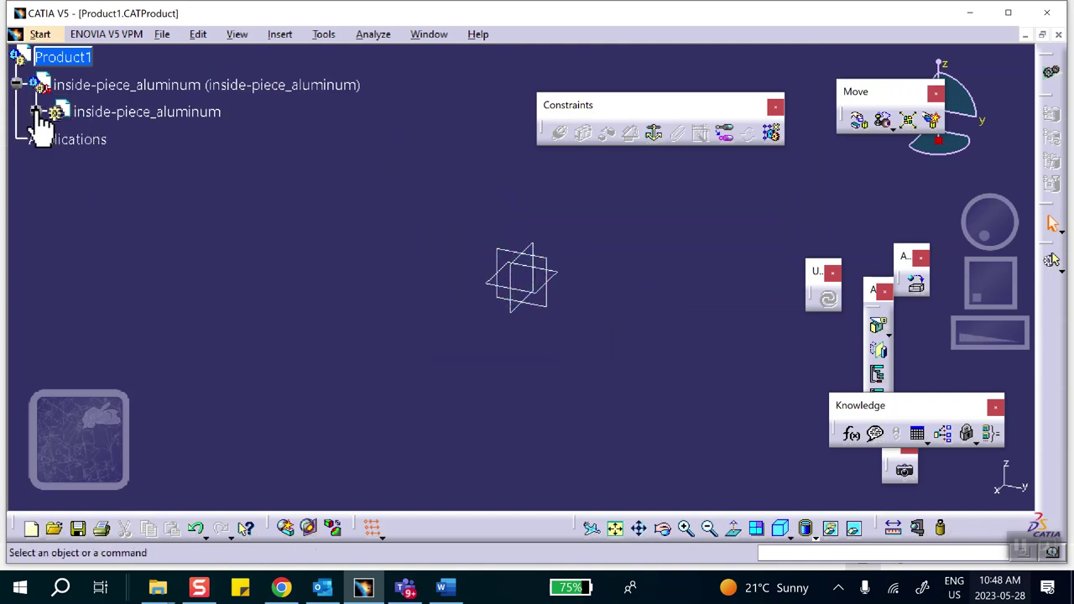
pyautogui.click(34, 110)
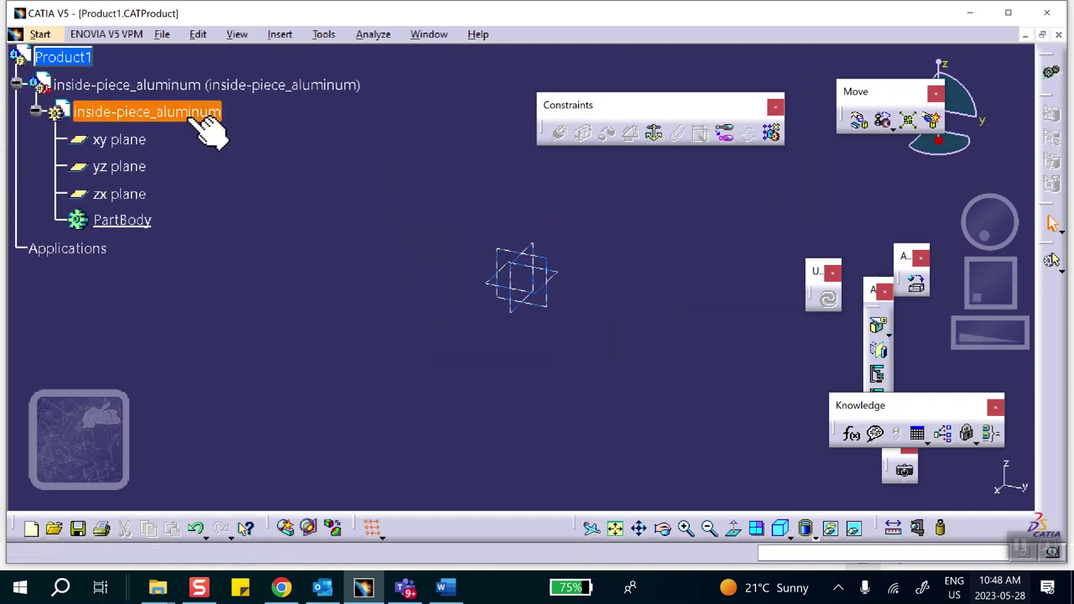
pyautogui.click(99, 112)
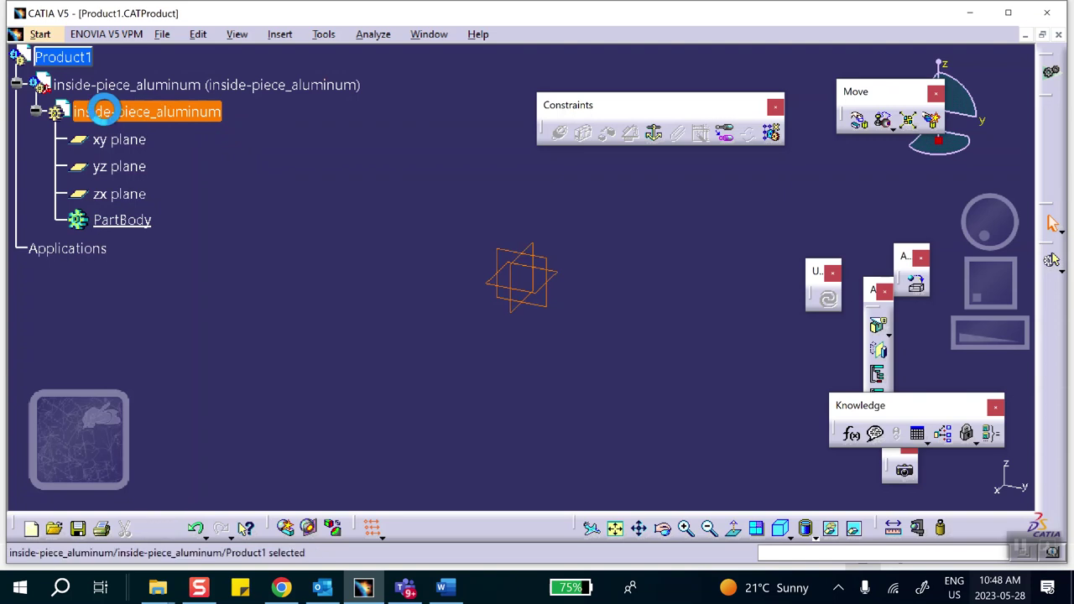
pyautogui.doubleClick(99, 111)
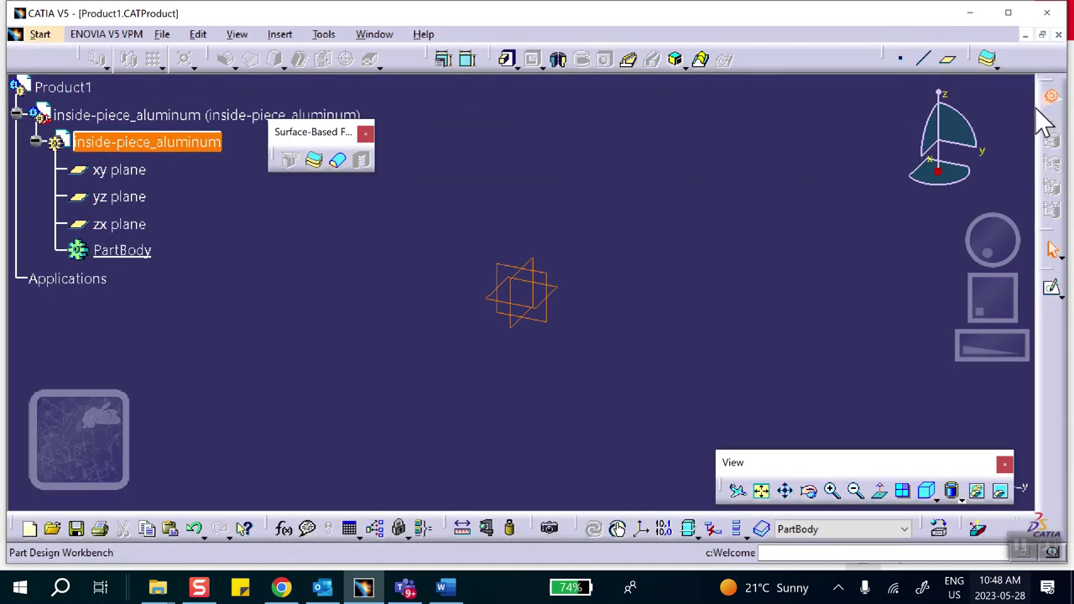
pyautogui.click(564, 291)
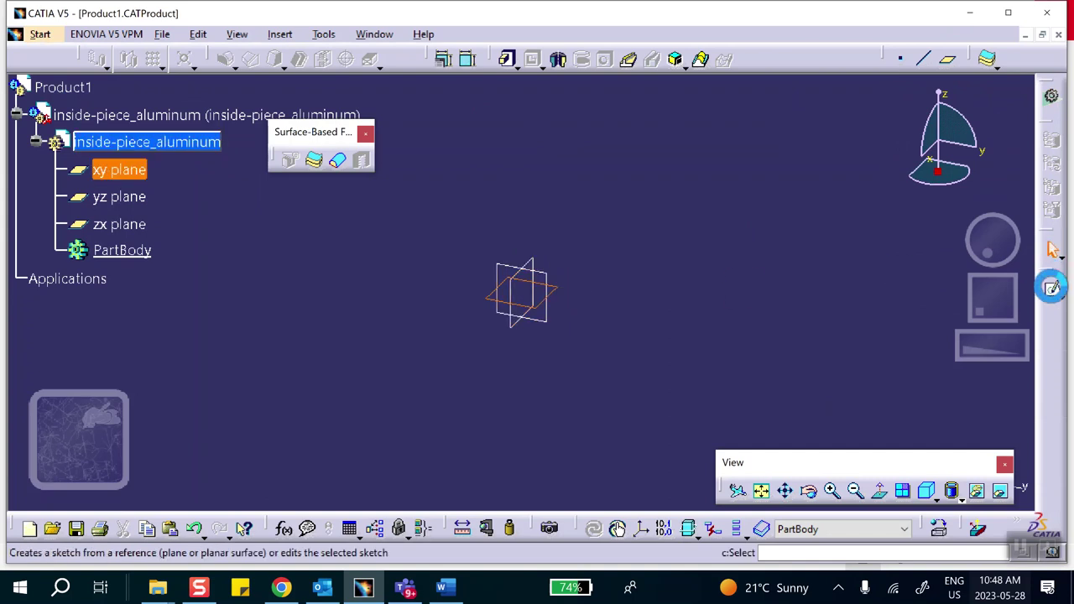
pyautogui.click(1050, 288)
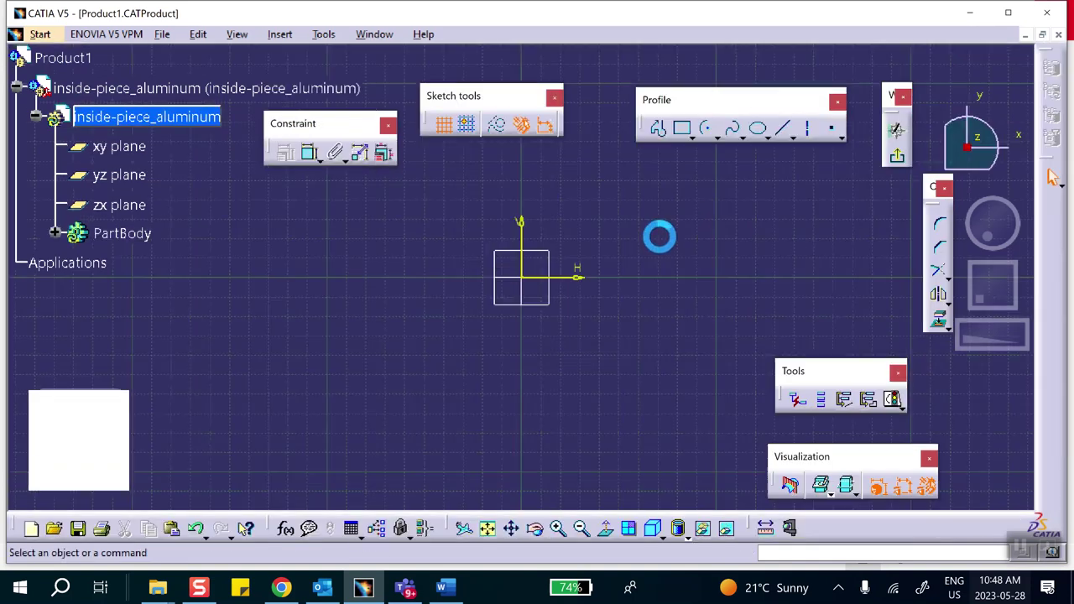
# Step: Draw the outer quarter arc centred on the sketch origin
pyautogui.moveTo(626, 220); pyautogui.dragTo(613, 278, button='middle')
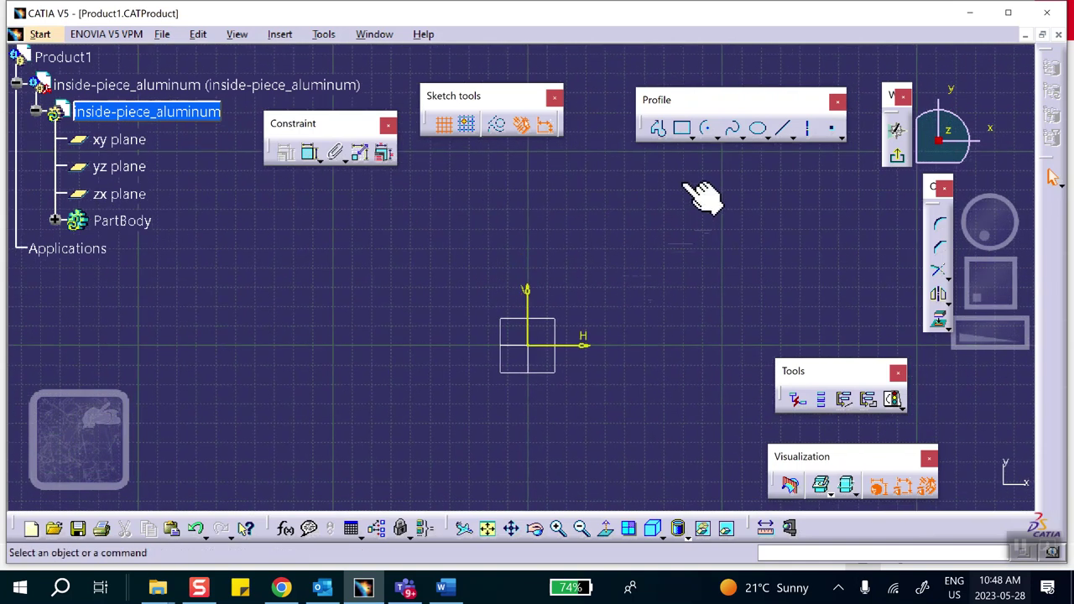
pyautogui.click(708, 132)
pyautogui.click(527, 344)
pyautogui.click(527, 168)
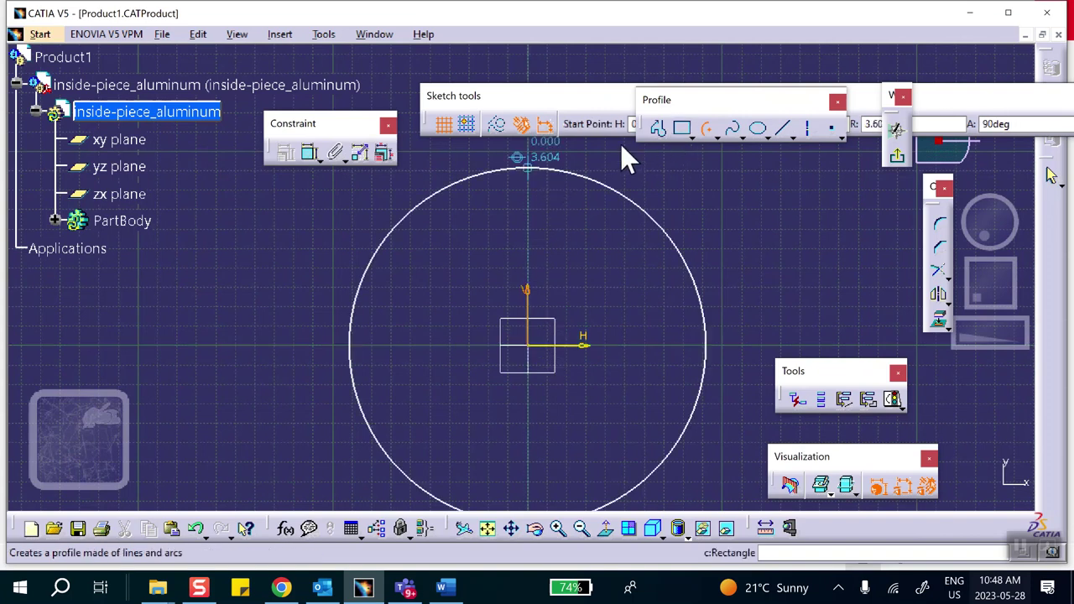
pyautogui.click(526, 169)
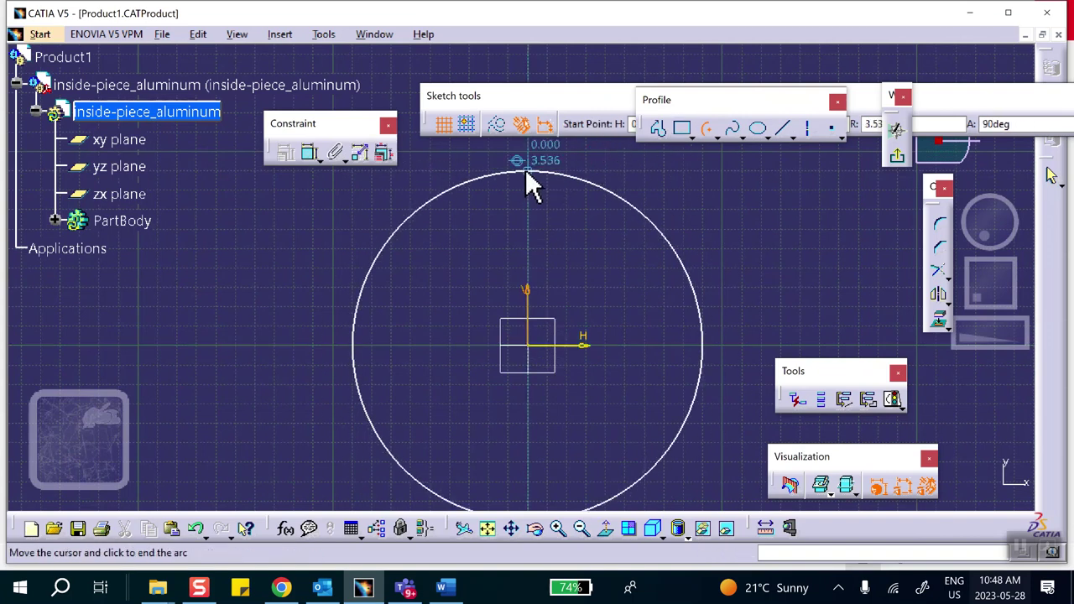
pyautogui.click(675, 251)
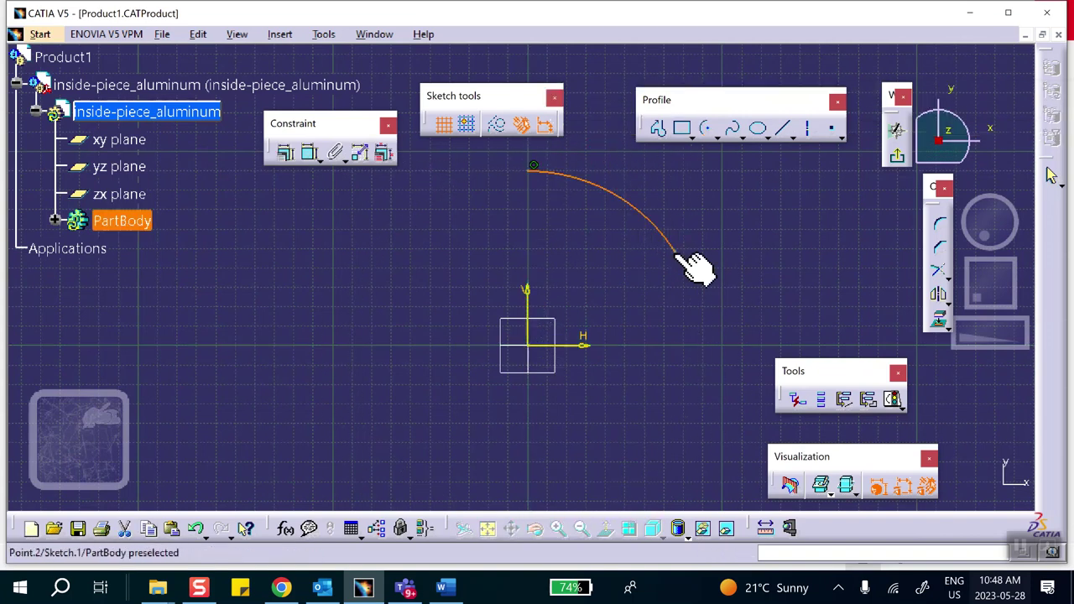
pyautogui.click(781, 130)
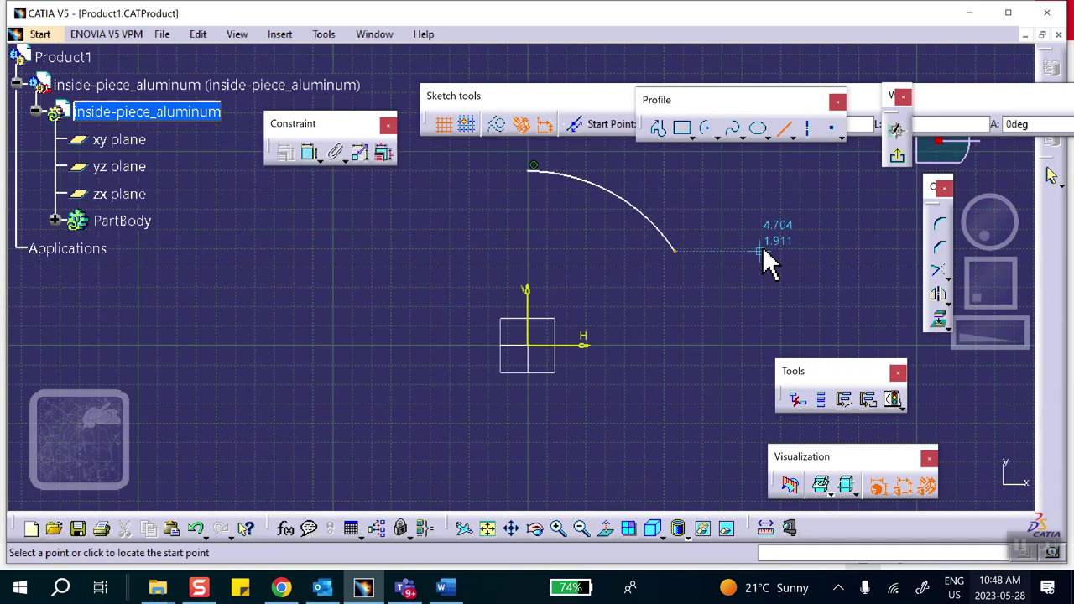
pyautogui.press('Escape')
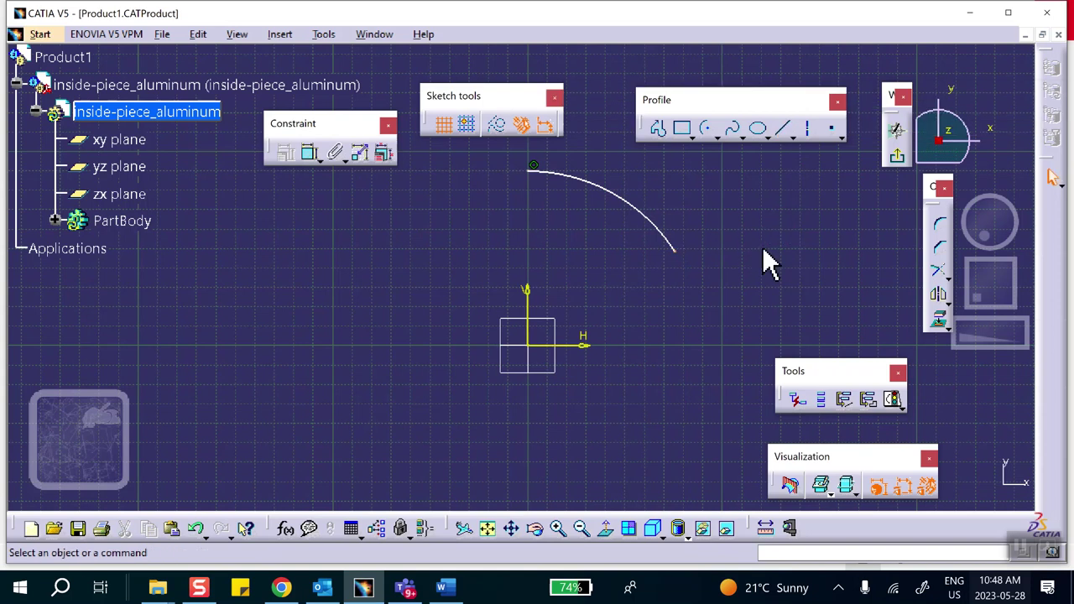
# Step: Draw the inner concentric arc and join both arcs' top ends with a vertical line
pyautogui.click(707, 132)
pyautogui.click(527, 345)
pyautogui.click(527, 264)
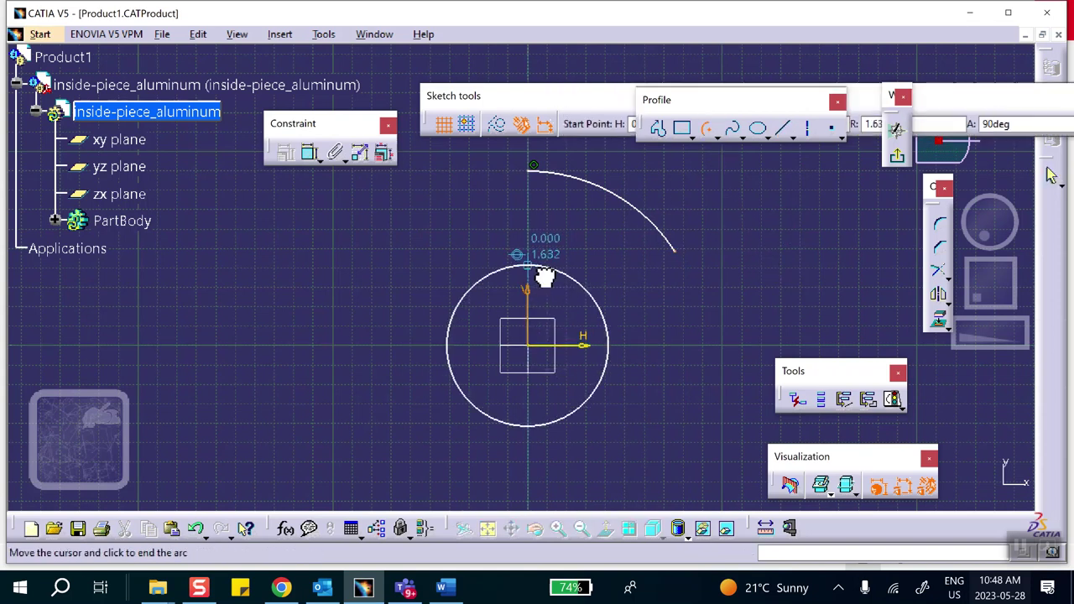
pyautogui.click(604, 315)
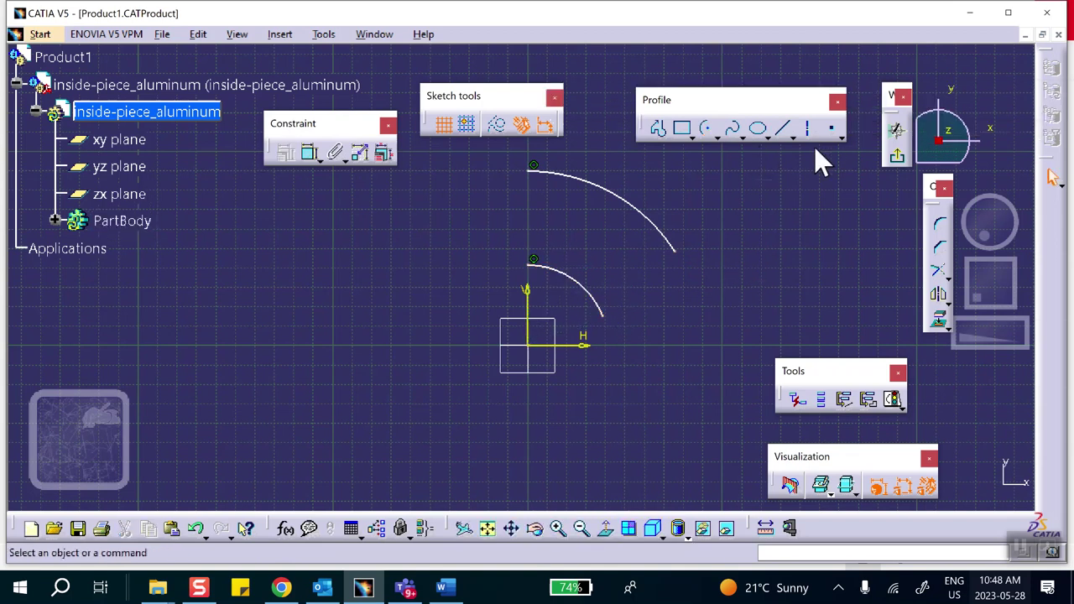
pyautogui.click(784, 133)
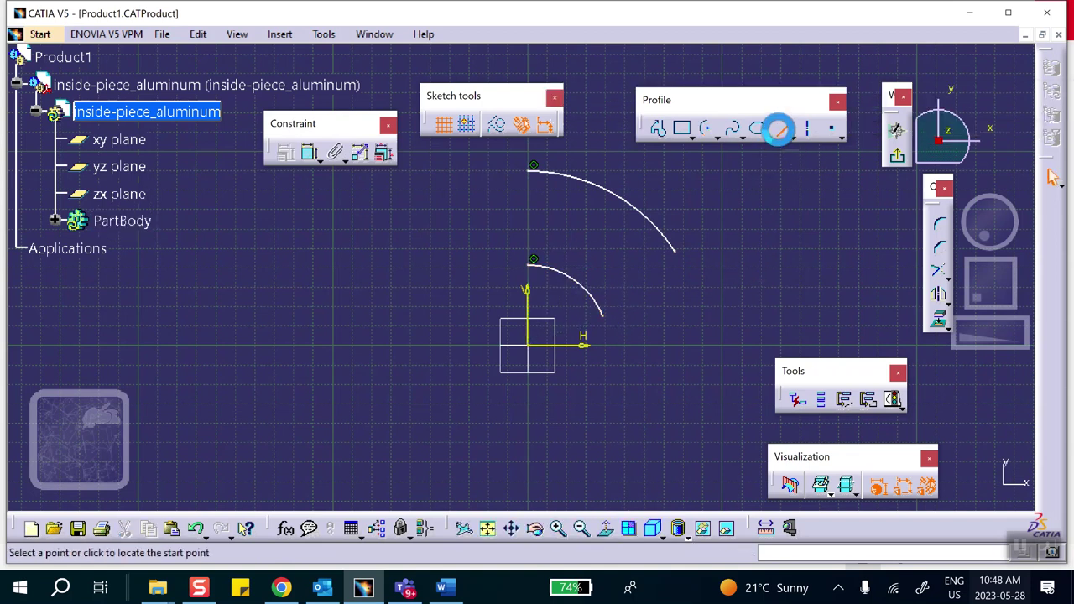
pyautogui.click(533, 260)
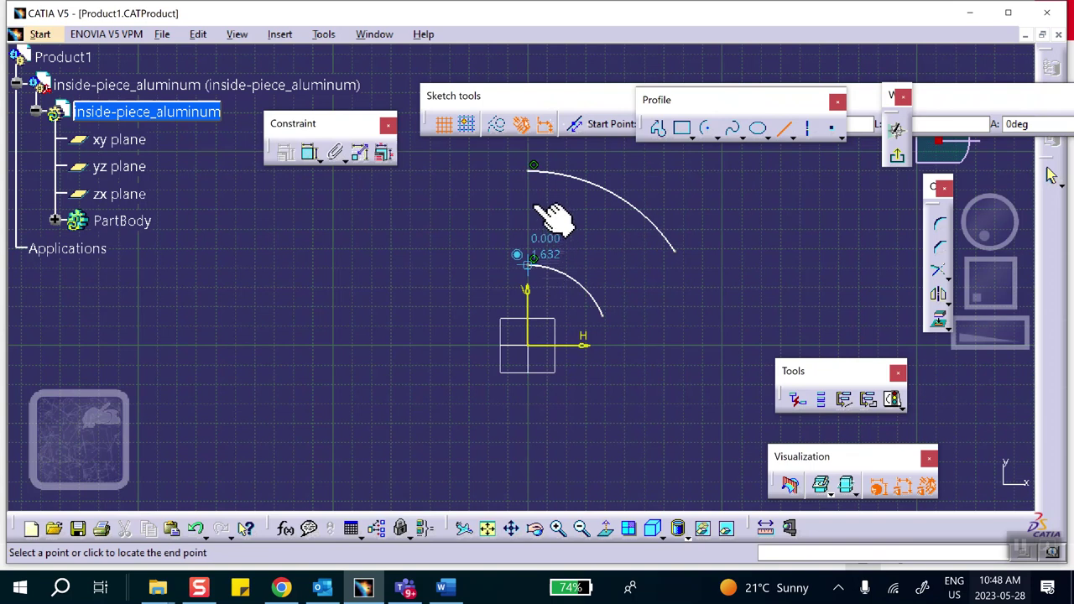
pyautogui.click(532, 167)
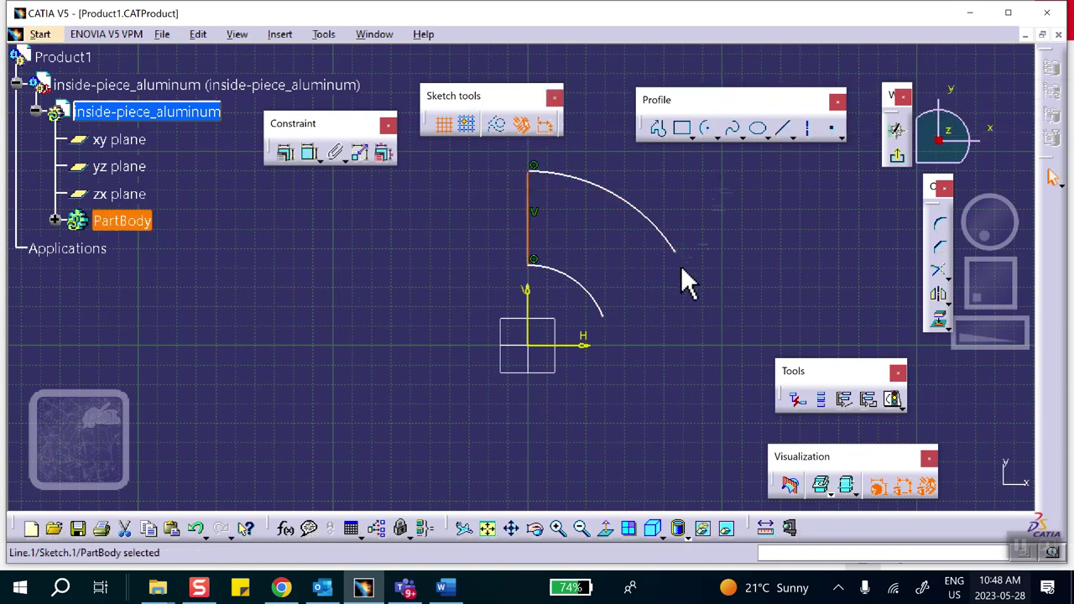
pyautogui.click(441, 588)
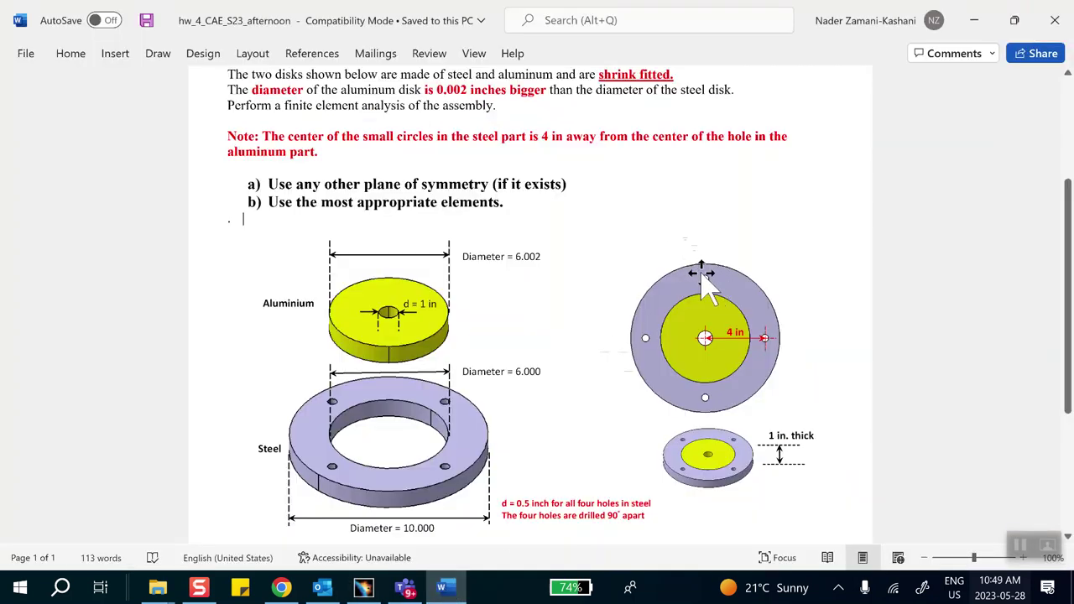
pyautogui.click(973, 18)
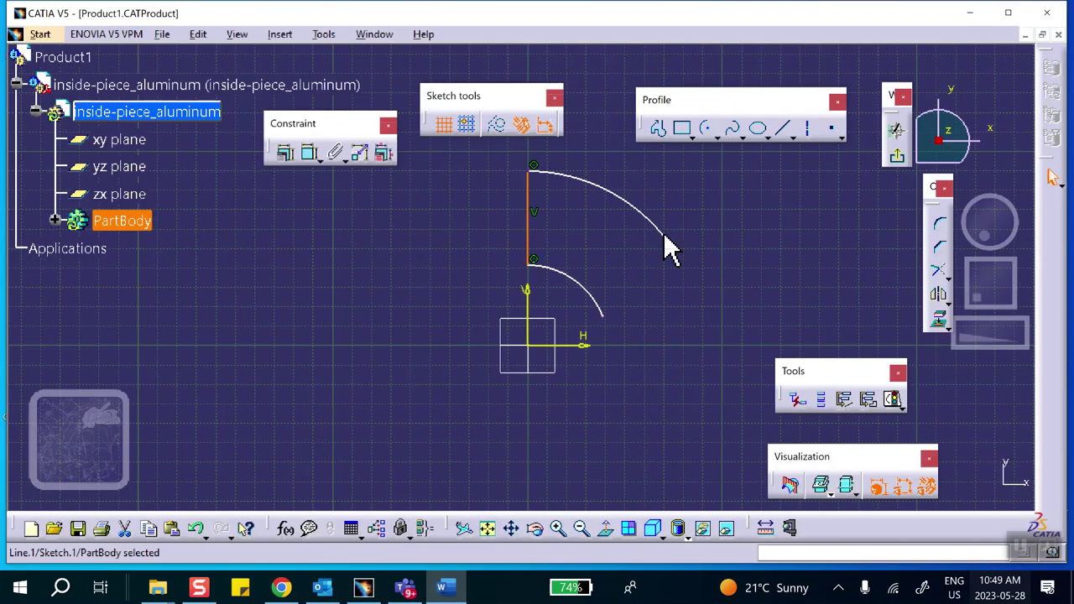
# Step: Draw a diagonal line from the origin out past the outer arc
pyautogui.click(781, 129)
pyautogui.click(527, 344)
pyautogui.click(703, 187)
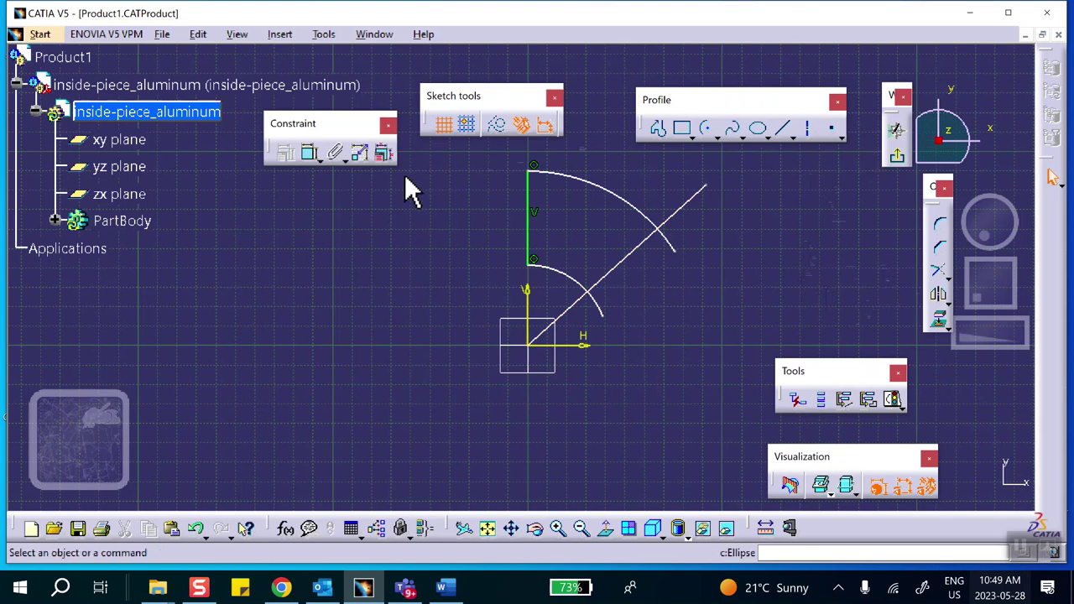
# Step: Quick Trim the overhanging arc ends and diagonal stubs to close the ring-sector profile
pyautogui.click(959, 279)
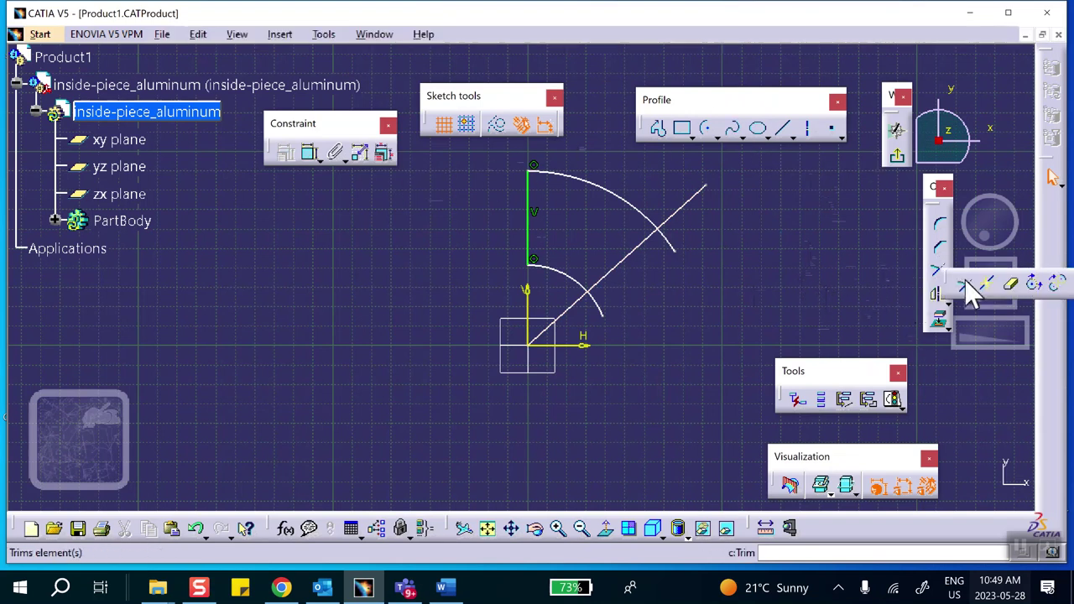
pyautogui.click(1013, 285)
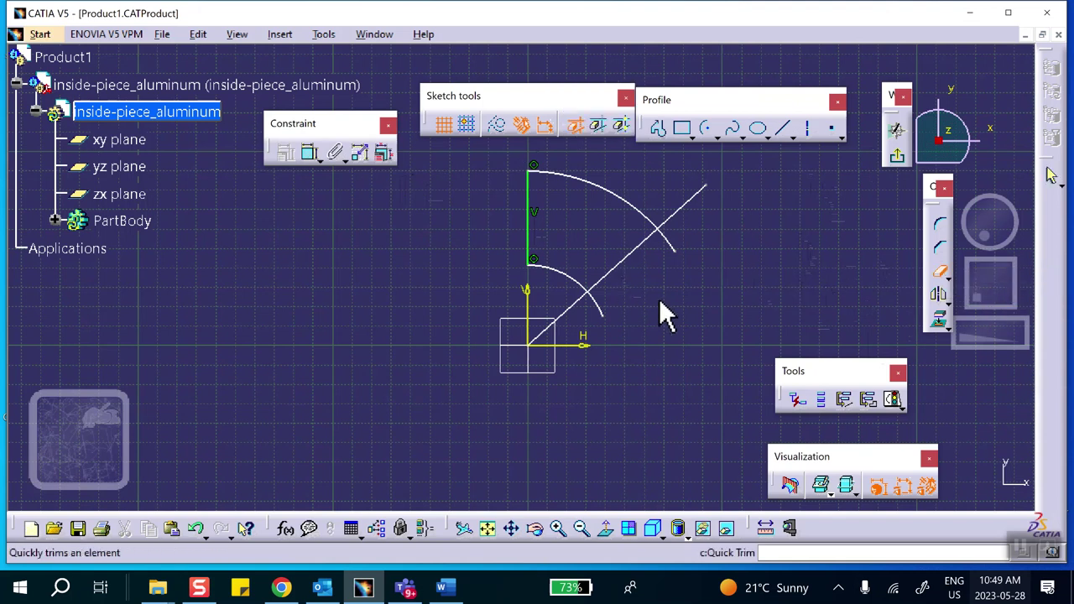
pyautogui.click(677, 245)
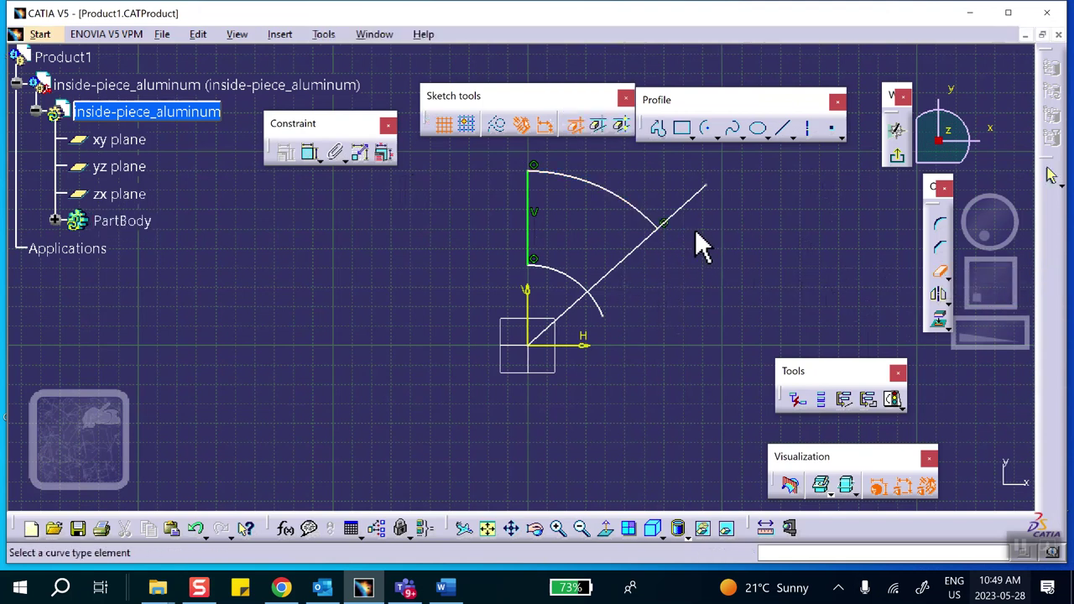
pyautogui.click(694, 207)
pyautogui.click(606, 313)
pyautogui.click(577, 312)
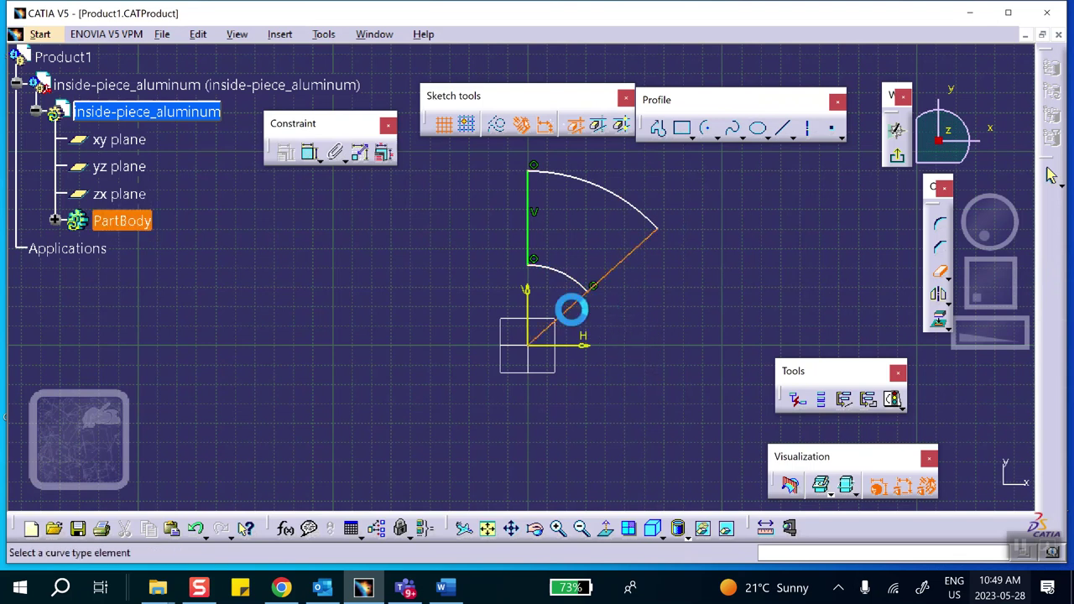
pyautogui.moveTo(737, 234)
pyautogui.mouseDown(button='middle')
pyautogui.moveTo(697, 215)
pyautogui.moveTo(697, 163)
pyautogui.mouseUp(button='middle')
pyautogui.click(734, 128)
pyautogui.click(716, 137)
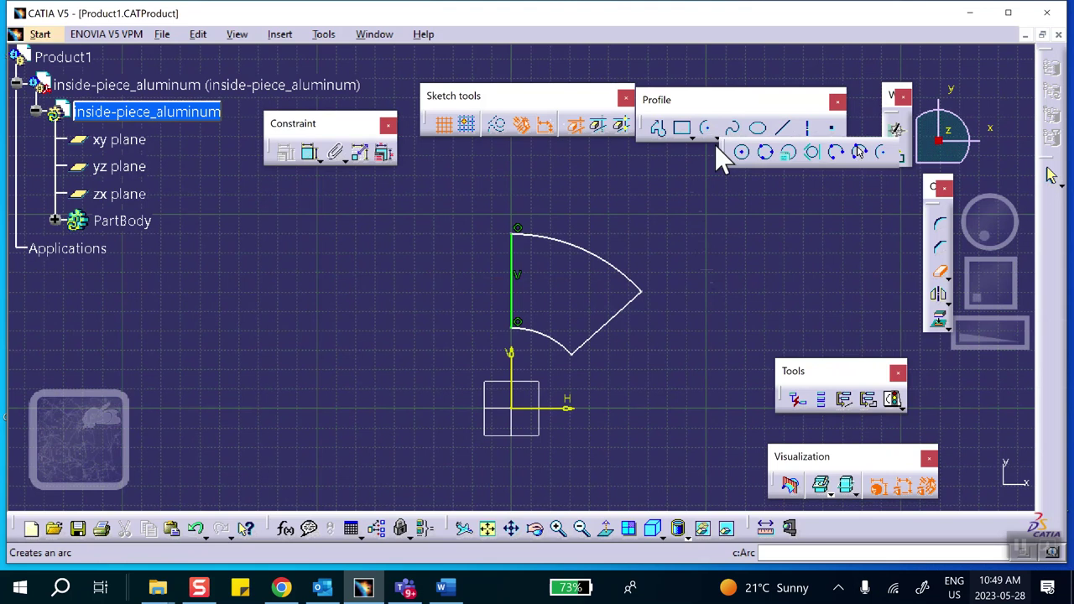
# Step: Cancel the centre-point circle after checking the assignment drawing, and activate the Constraint tool
pyautogui.click(743, 152)
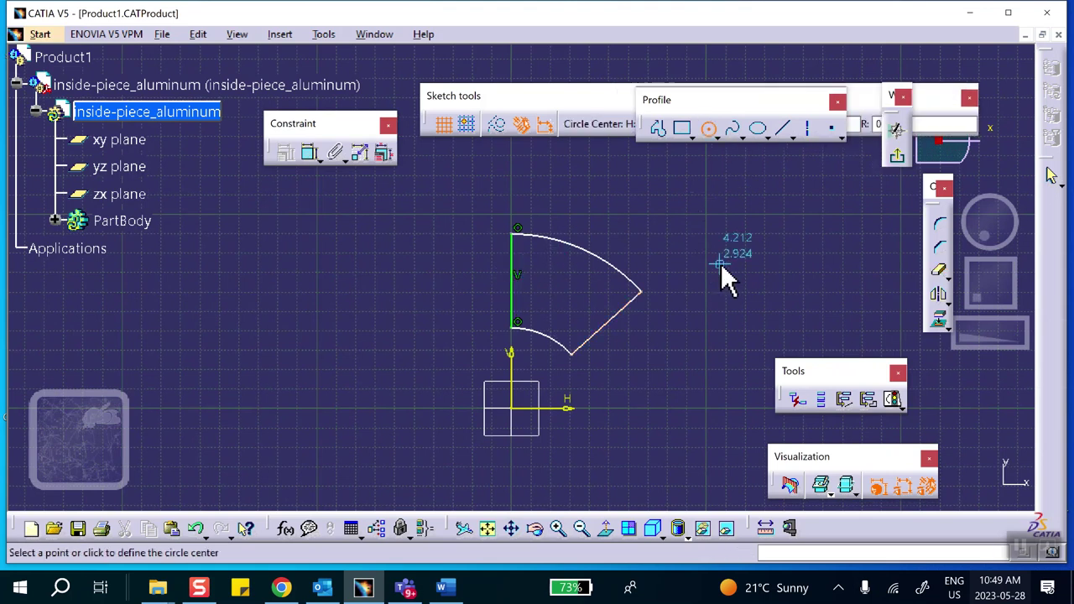
pyautogui.click(443, 589)
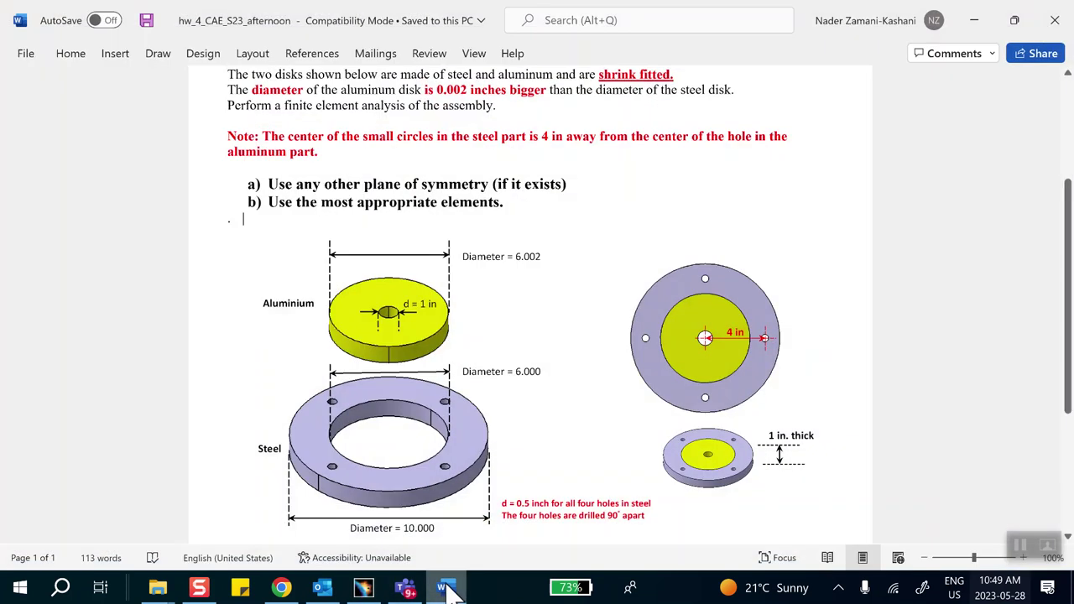
pyautogui.click(445, 587)
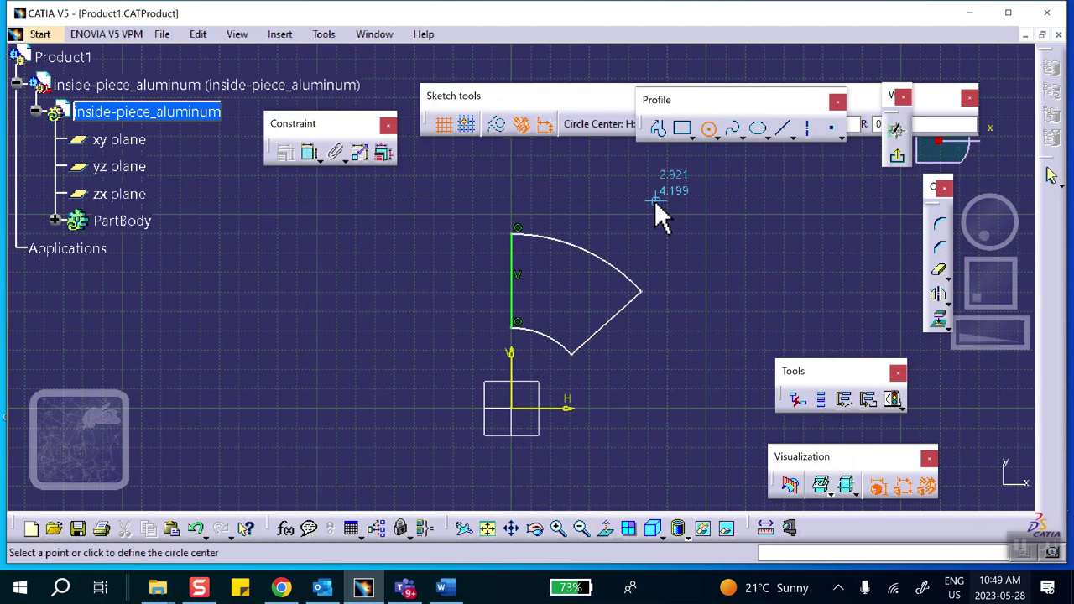
pyautogui.press('Escape')
pyautogui.click(310, 154)
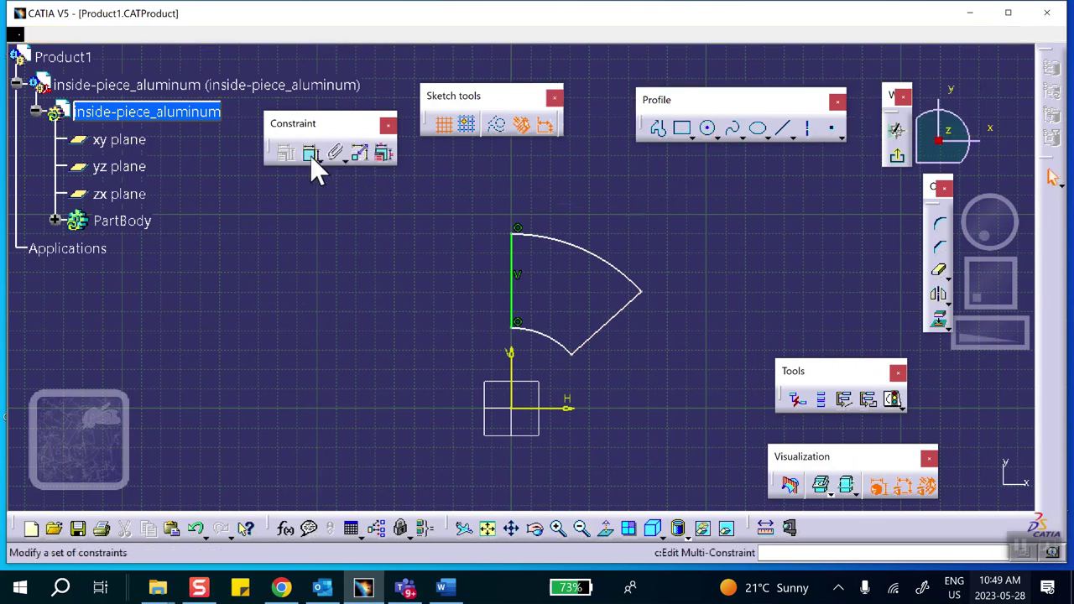
# Step: Dimension the outer arc with a radius of 3
pyautogui.click(588, 249)
pyautogui.click(614, 204)
pyautogui.doubleClick(615, 204)
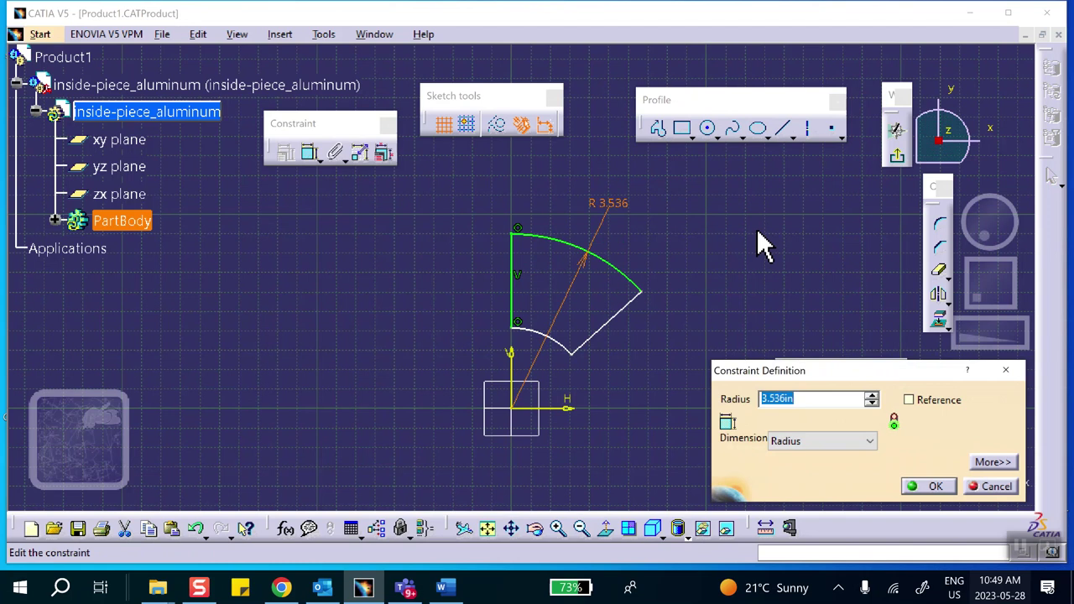
pyautogui.write('3')
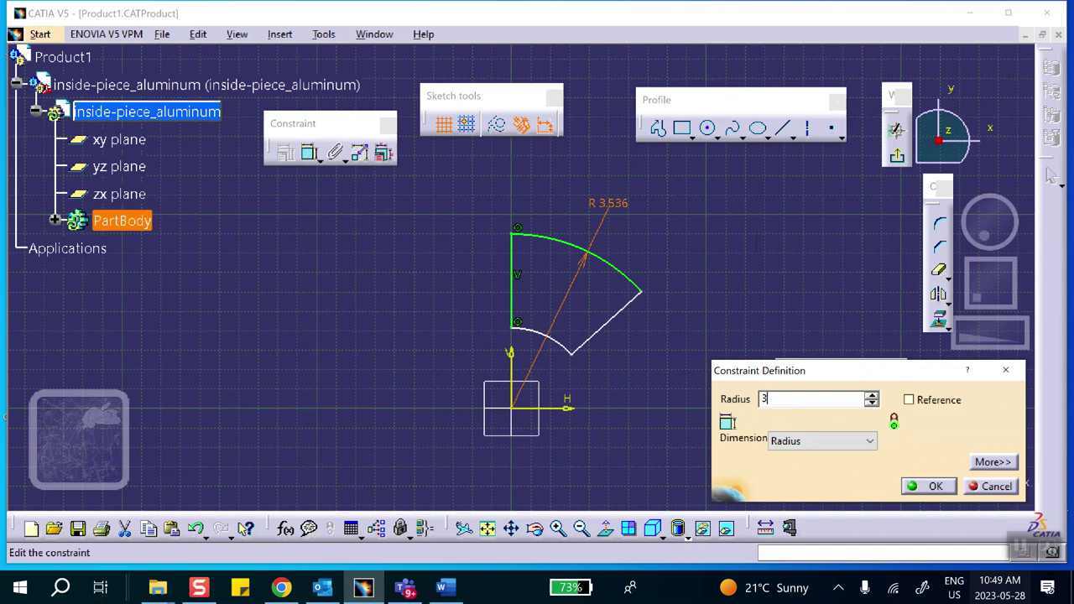
pyautogui.click(929, 486)
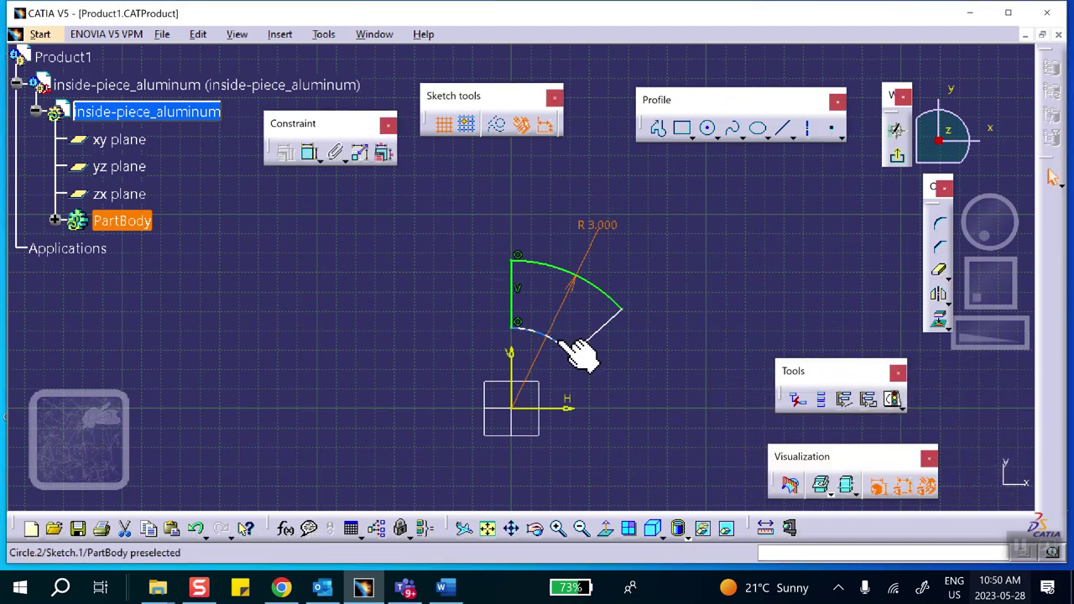
# Step: Add a radius dimension to the inner arc, leaving it at 1.000 for now
pyautogui.click(560, 342)
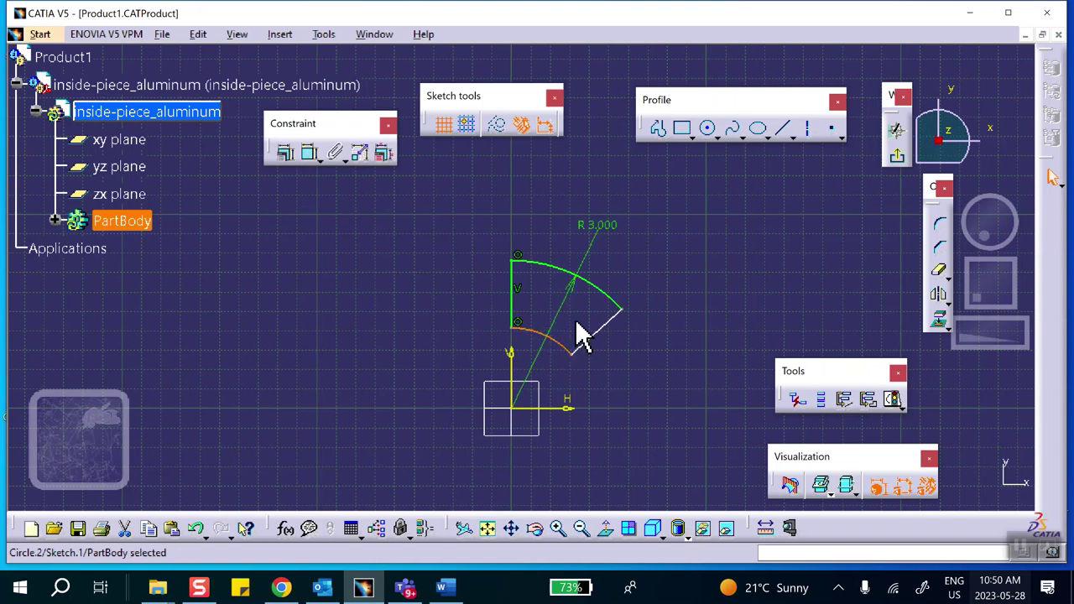
pyautogui.click(309, 153)
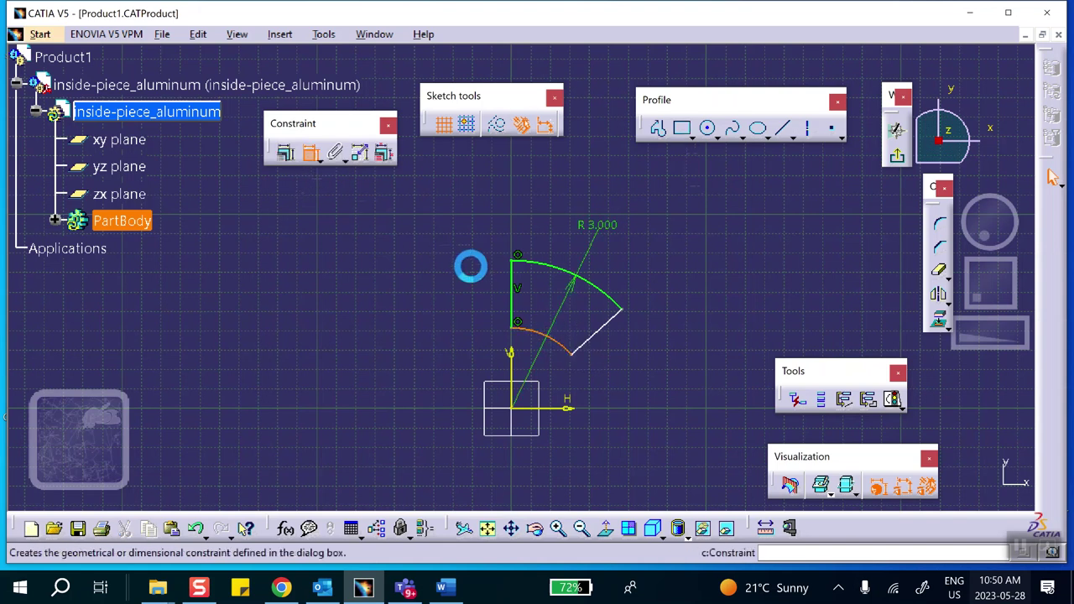
pyautogui.click(582, 340)
pyautogui.doubleClick(577, 321)
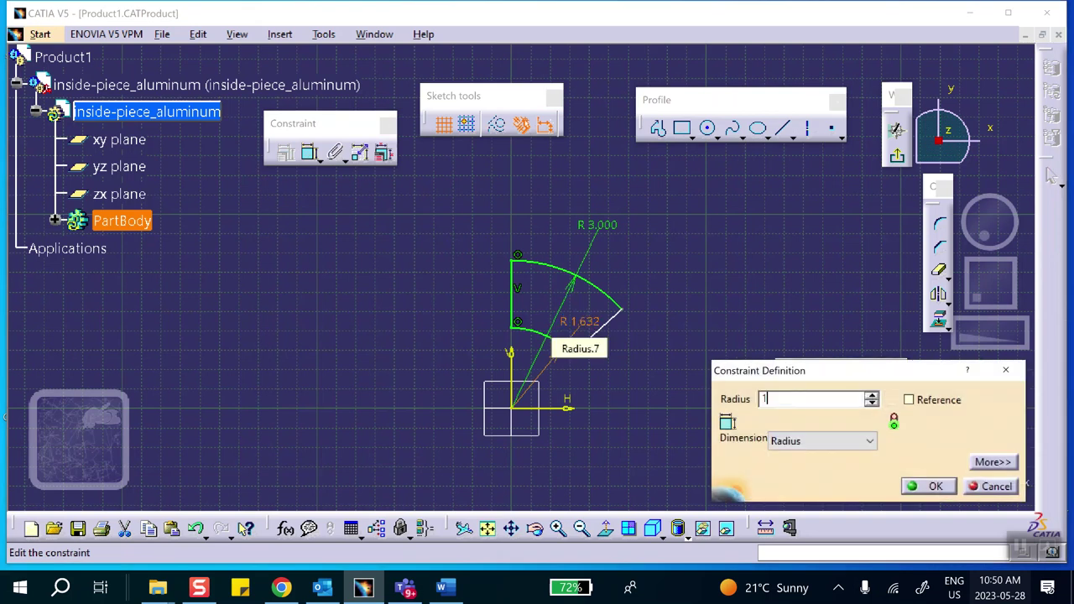
pyautogui.click(936, 489)
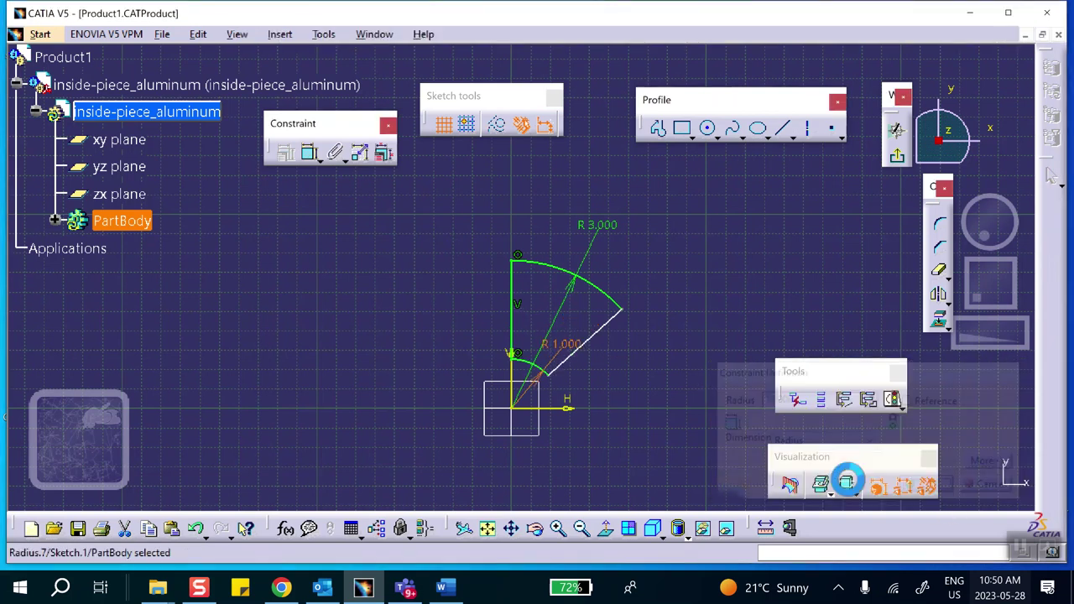
pyautogui.click(444, 587)
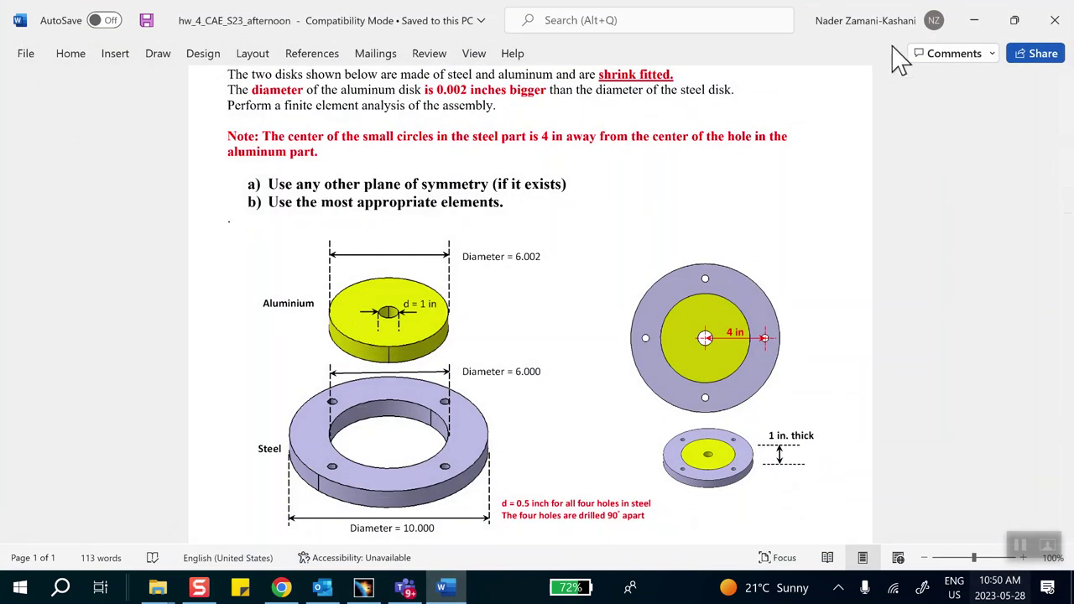
pyautogui.click(973, 23)
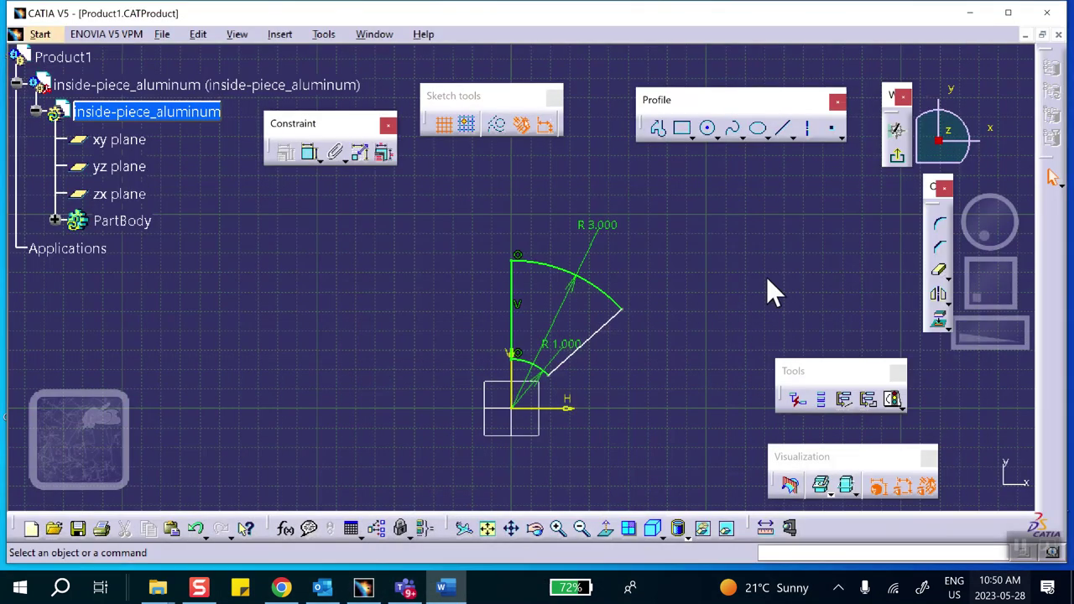
# Step: Change the inner arc's radius constraint from 1.000 to 0.400 in
pyautogui.doubleClick(574, 346)
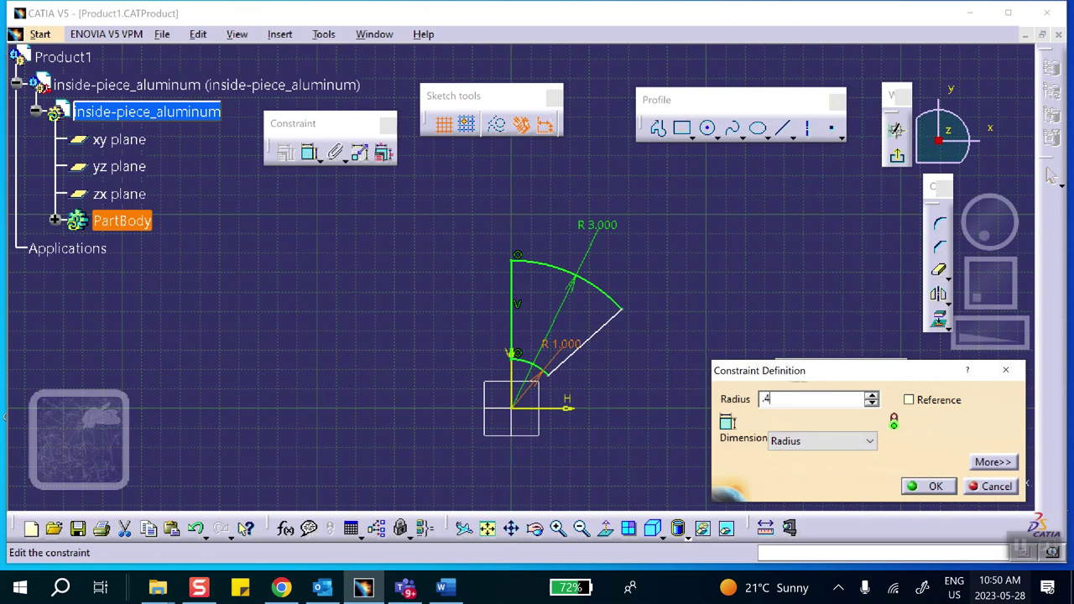
pyautogui.click(929, 487)
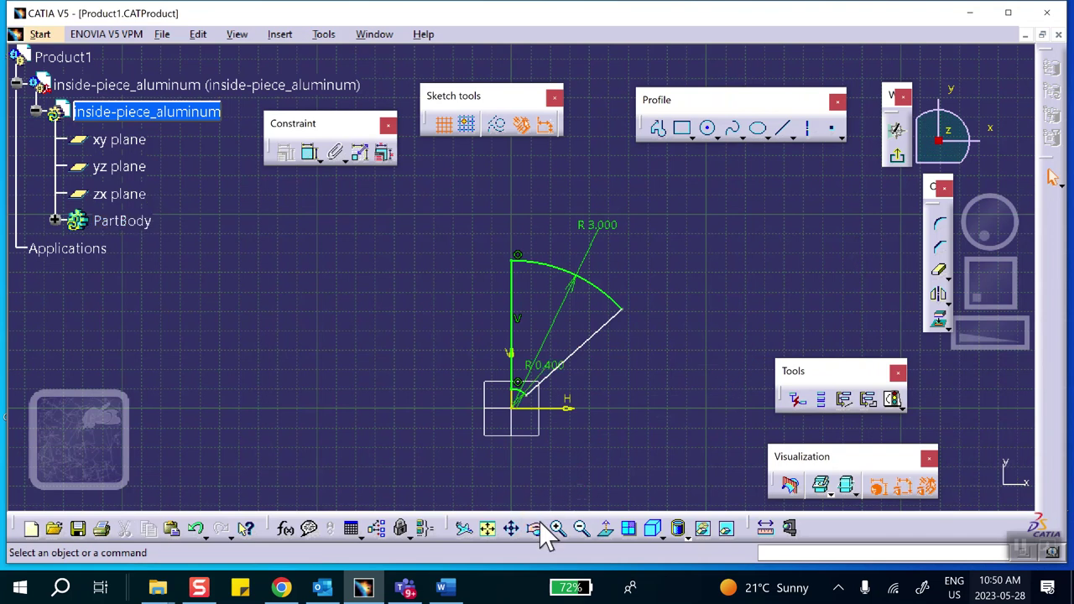
pyautogui.click(451, 589)
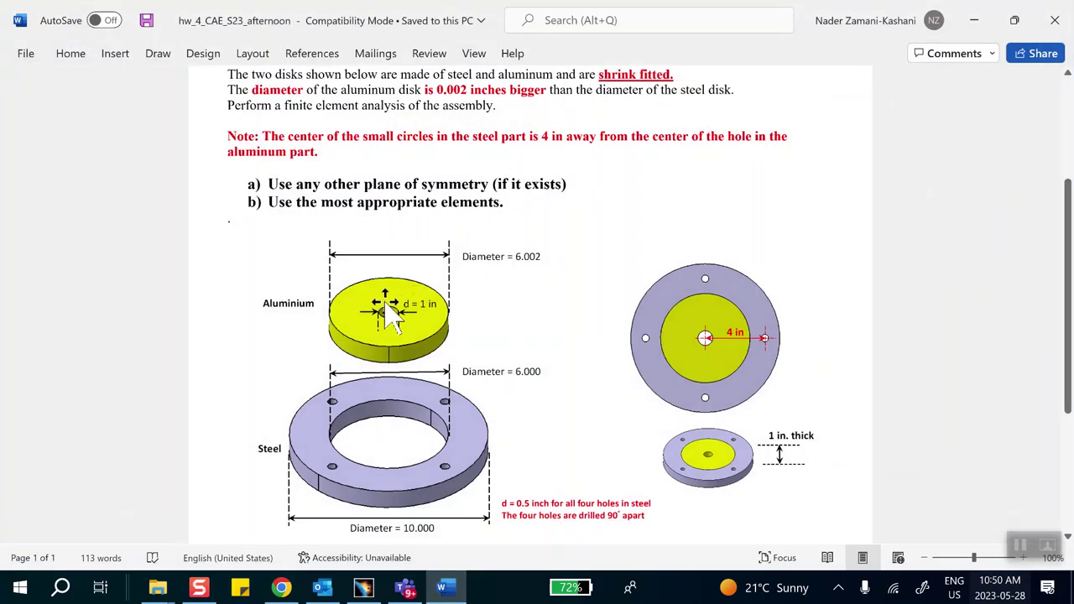
pyautogui.click(974, 19)
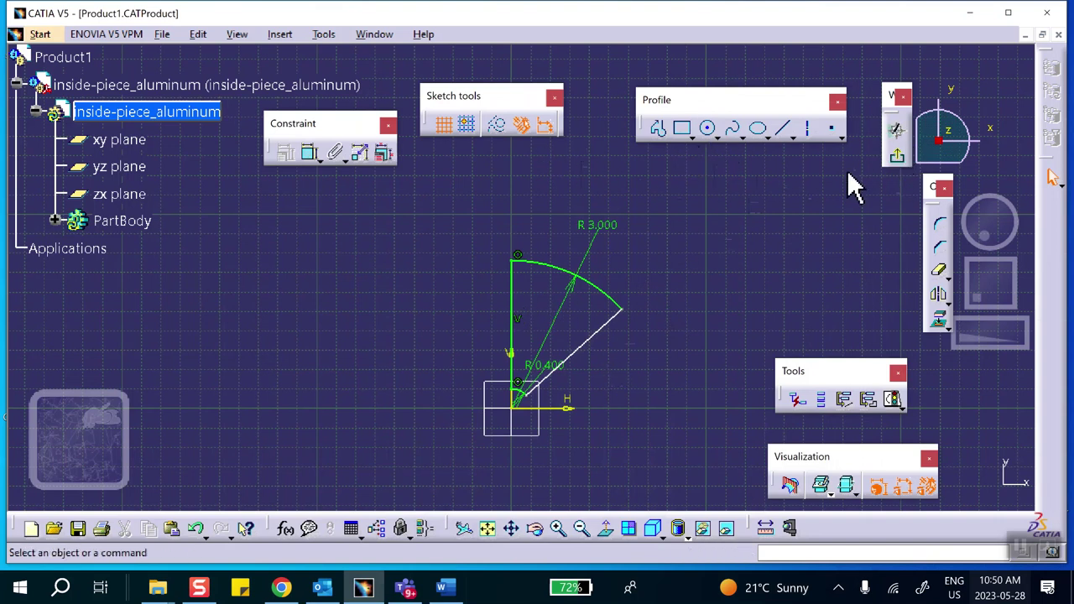
# Step: Constrain the angle between the vertical and slanted edges to 45° and exit the Sketcher
pyautogui.click(309, 151)
pyautogui.click(510, 289)
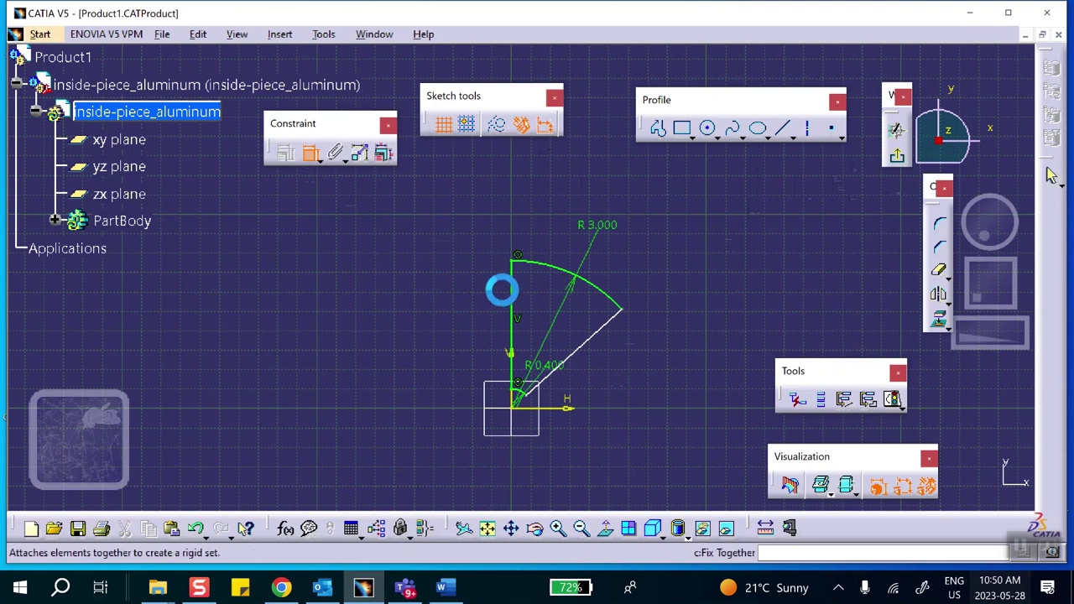
pyautogui.click(598, 333)
pyautogui.click(671, 192)
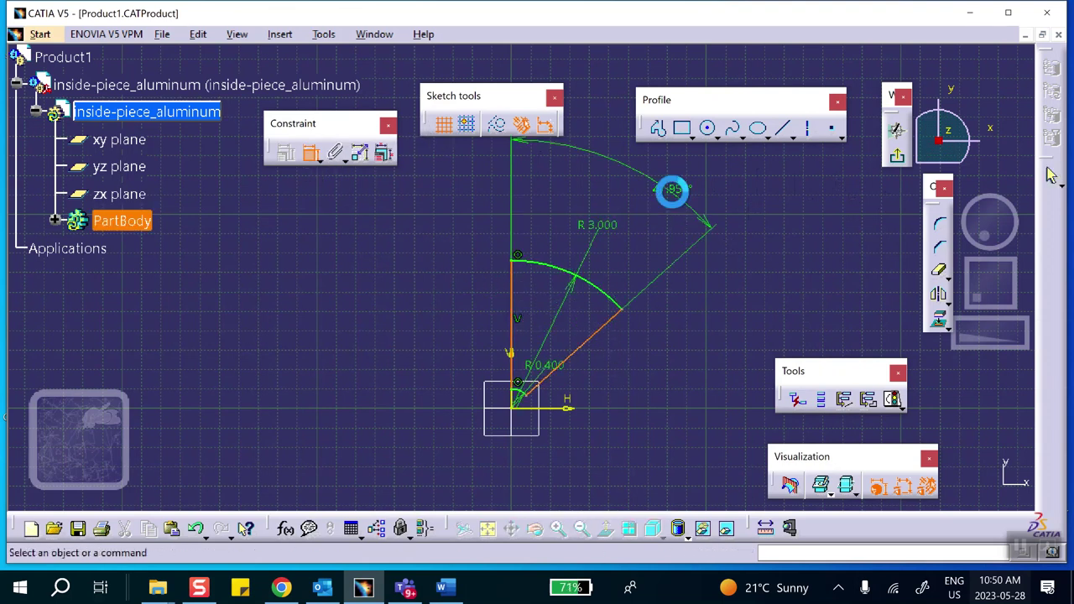
pyautogui.doubleClick(681, 189)
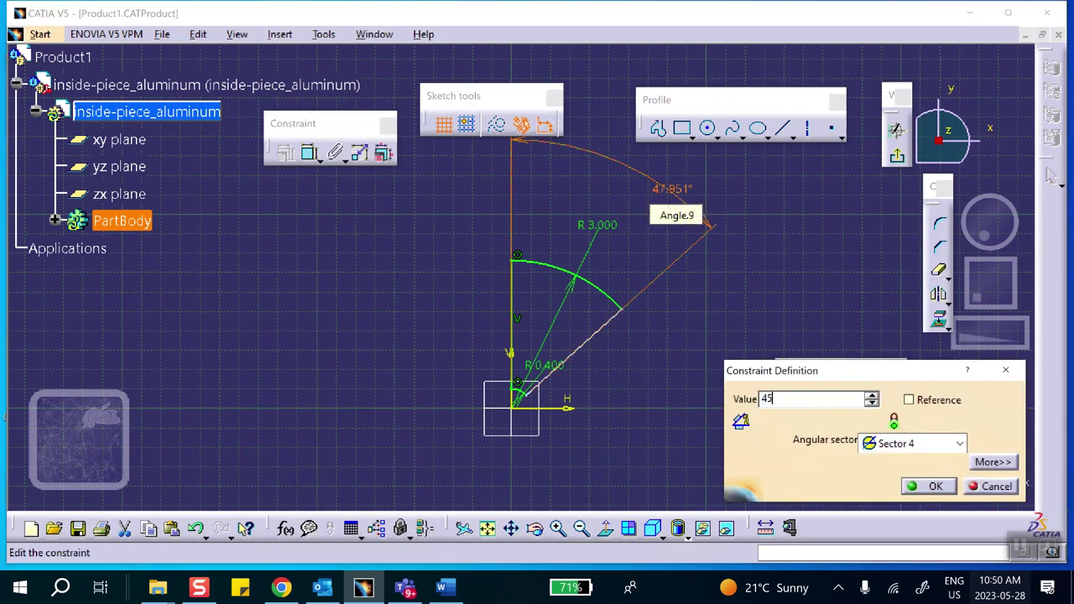
pyautogui.click(939, 490)
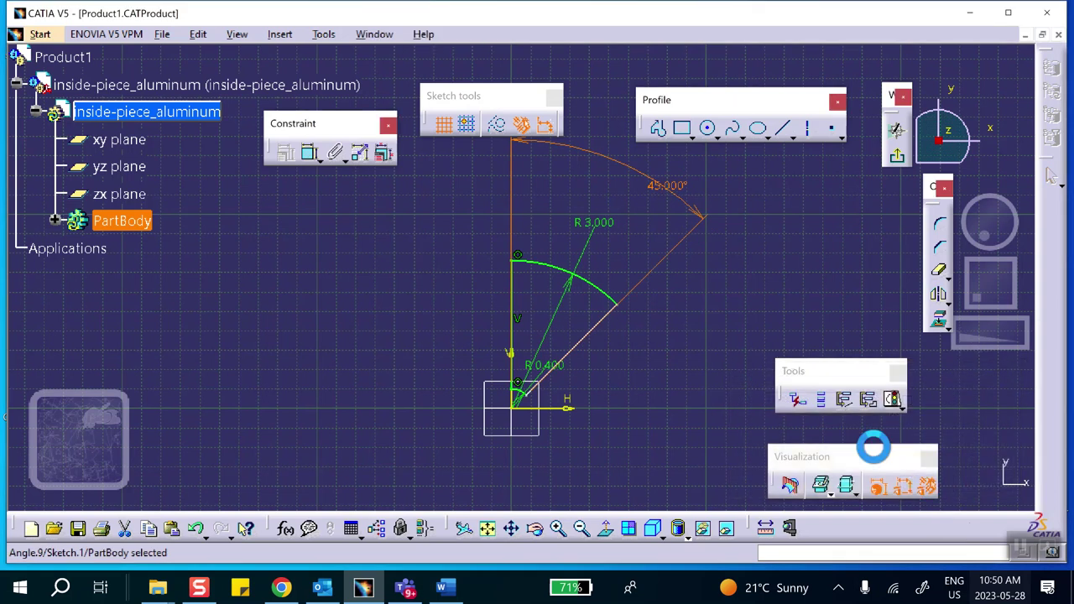
pyautogui.click(899, 160)
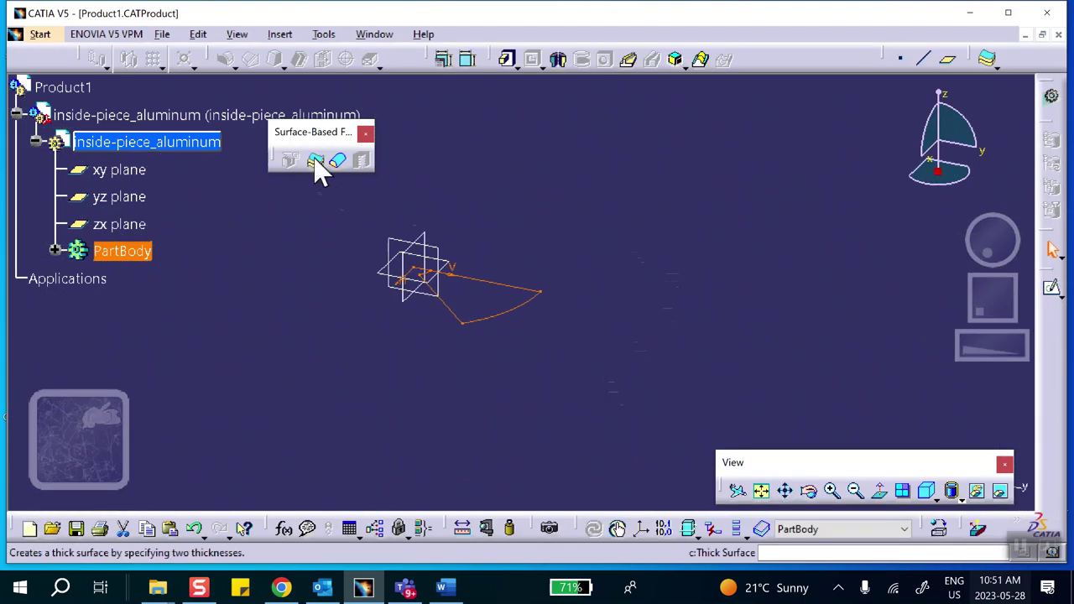
# Step: Pad the sector sketch 0.5 in thick into the part's first solid block
pyautogui.click(510, 62)
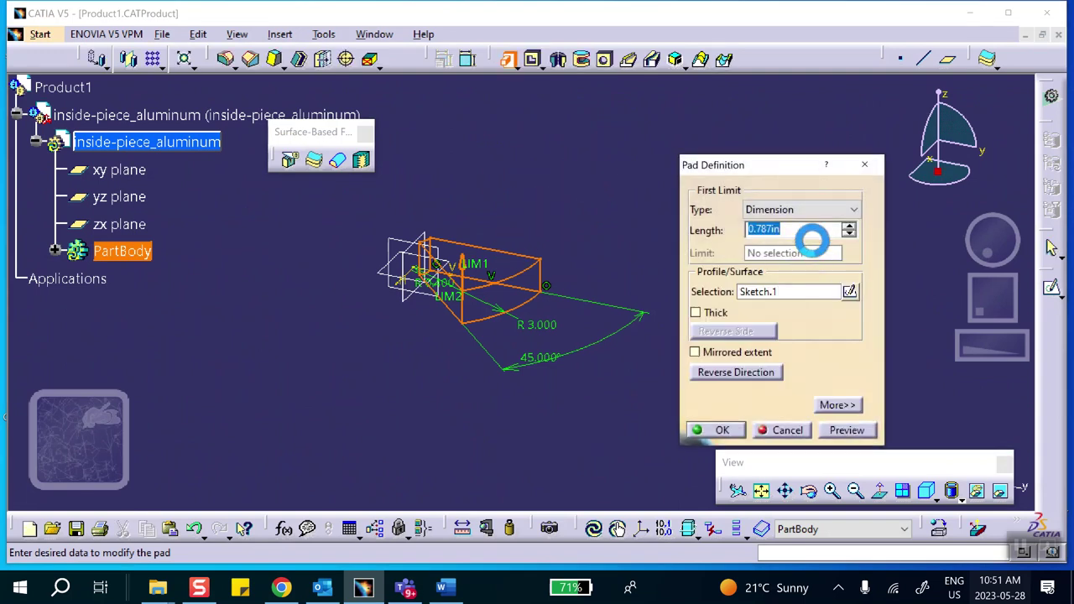
pyautogui.write('.5')
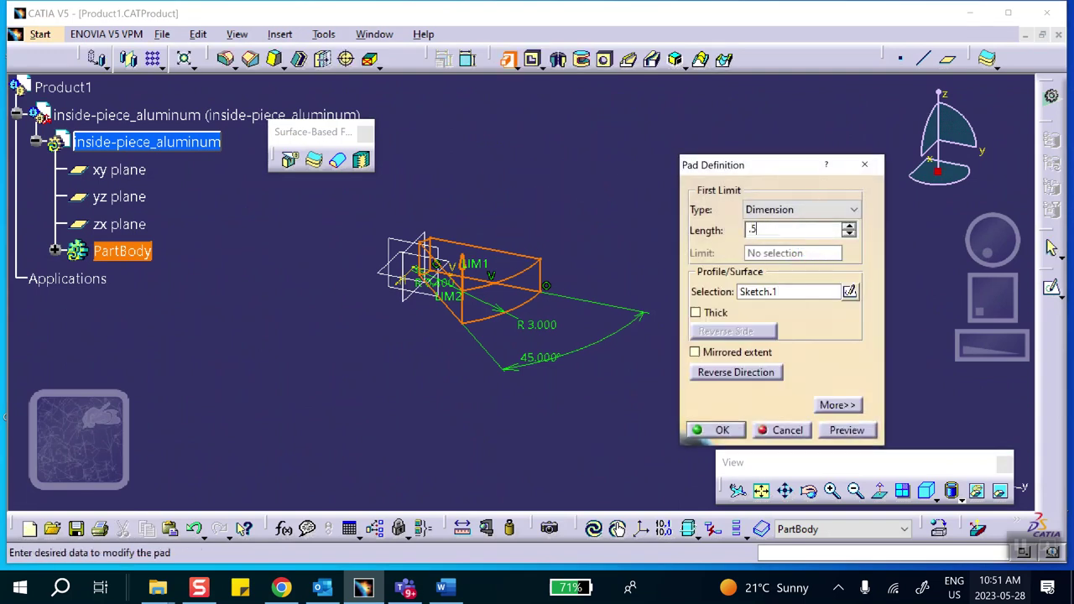
pyautogui.click(723, 432)
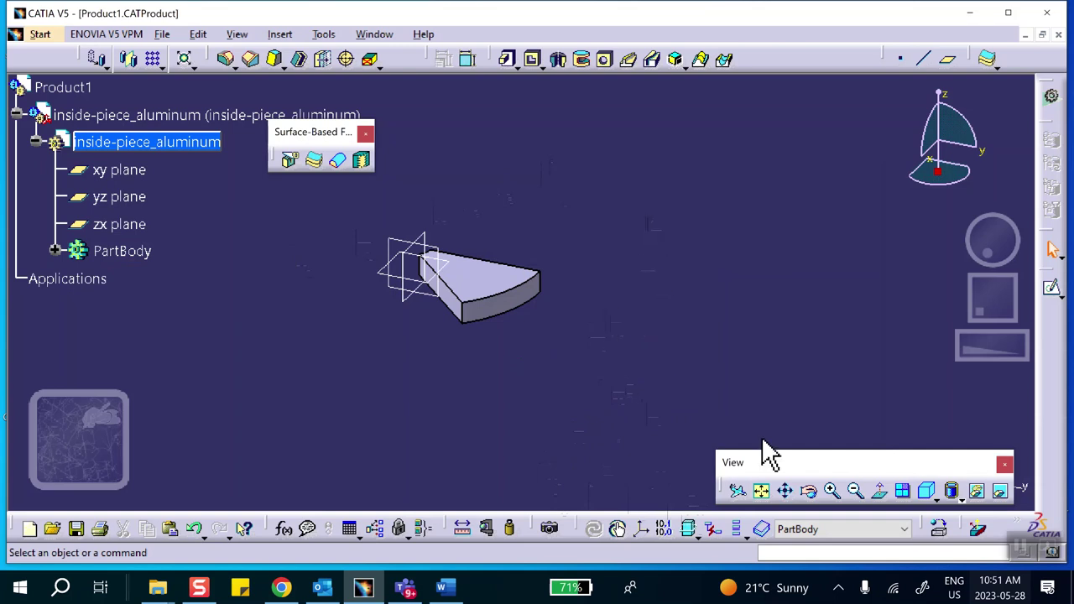
# Step: Apply the Aluminium metal material to inside-piece_aluminum, then return to the Product1 level
pyautogui.click(940, 528)
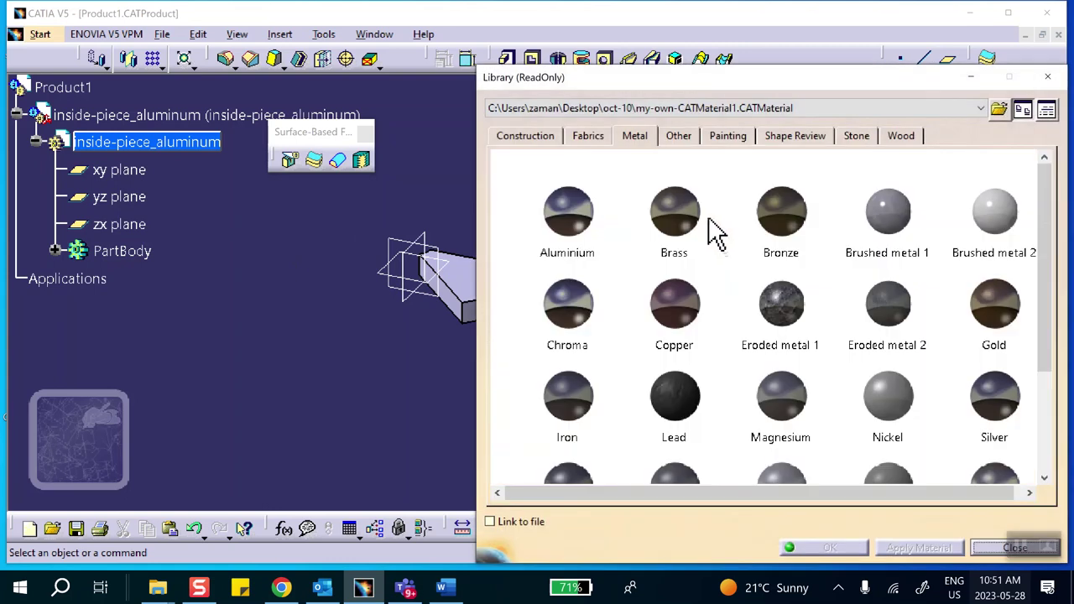
pyautogui.click(117, 115)
pyautogui.click(147, 142)
pyautogui.click(567, 214)
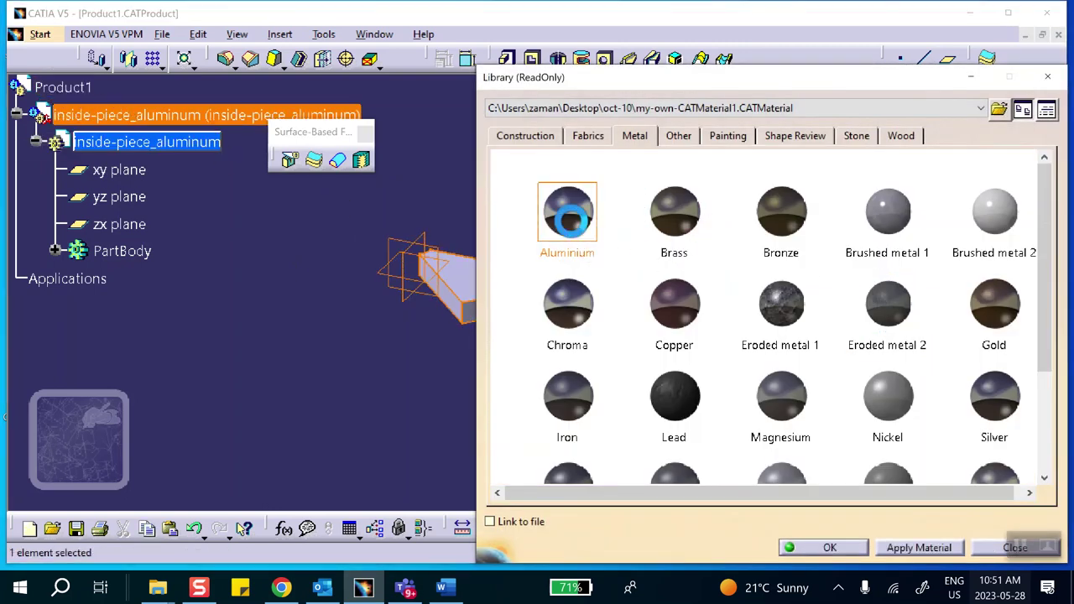
pyautogui.click(805, 547)
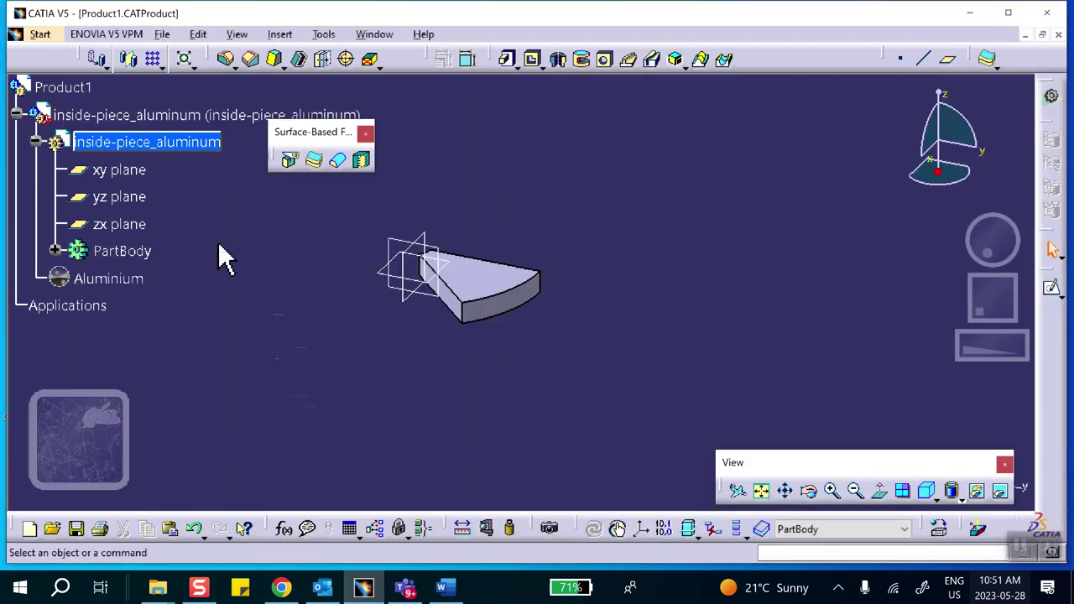
pyautogui.click(57, 86)
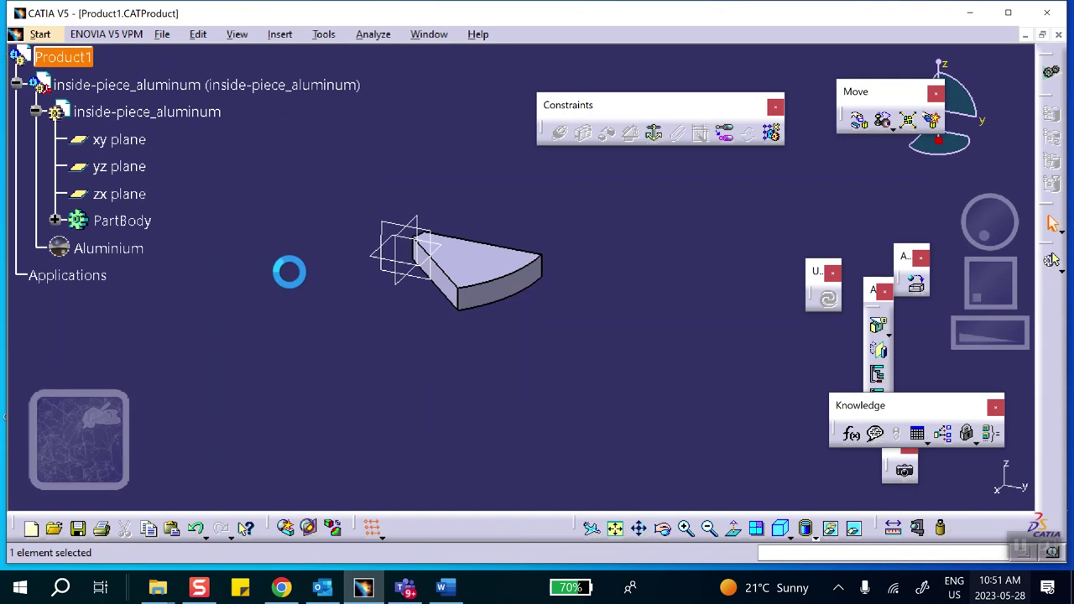
# Step: Save Product1 with its linked part, accepting the save warning
pyautogui.click(78, 530)
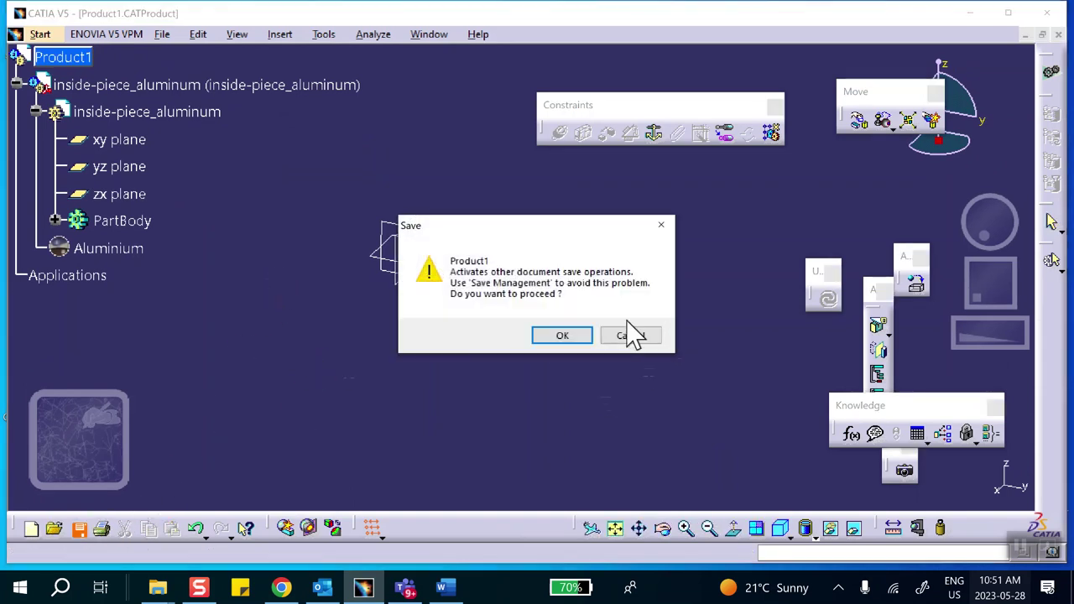
pyautogui.click(562, 335)
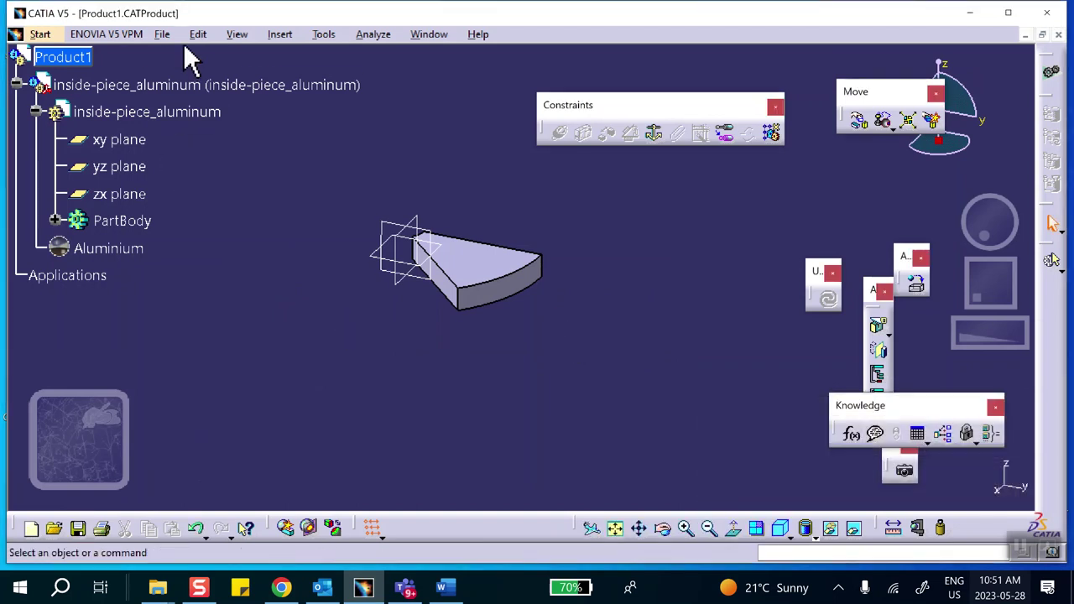
# Step: Look through the aluminium part's properties and Graphic tab, closing without changes
pyautogui.rightClick(119, 88)
pyautogui.click(376, 203)
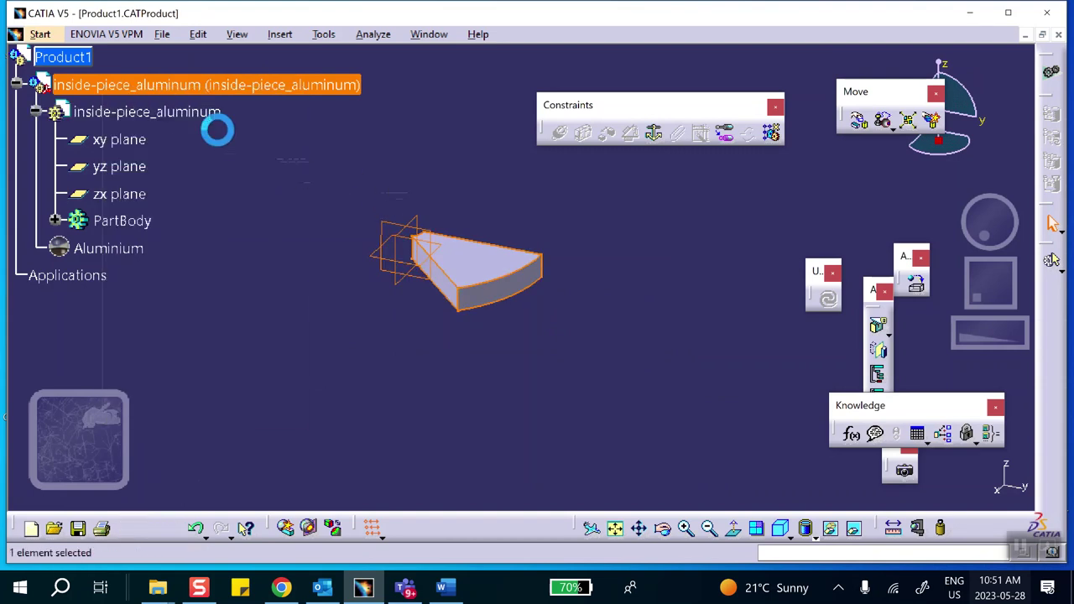
pyautogui.rightClick(205, 115)
pyautogui.click(252, 185)
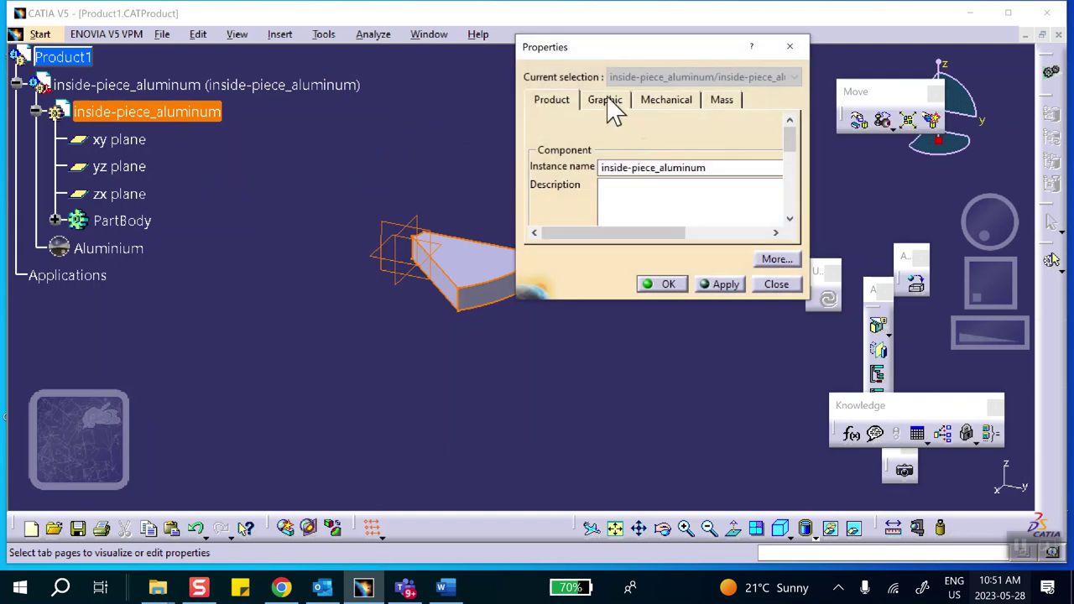
pyautogui.click(604, 100)
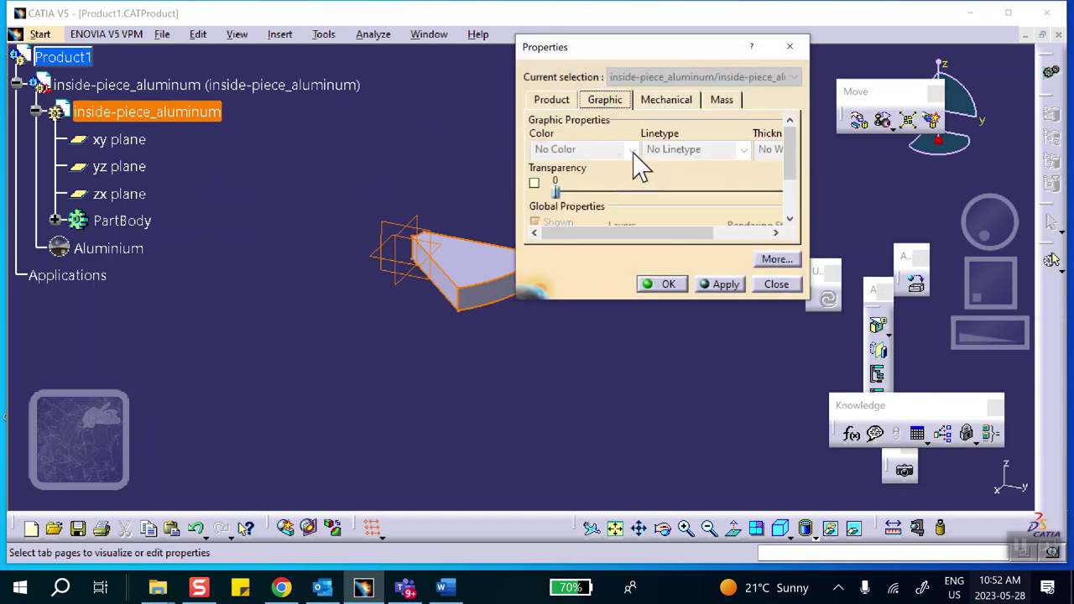
pyautogui.click(561, 102)
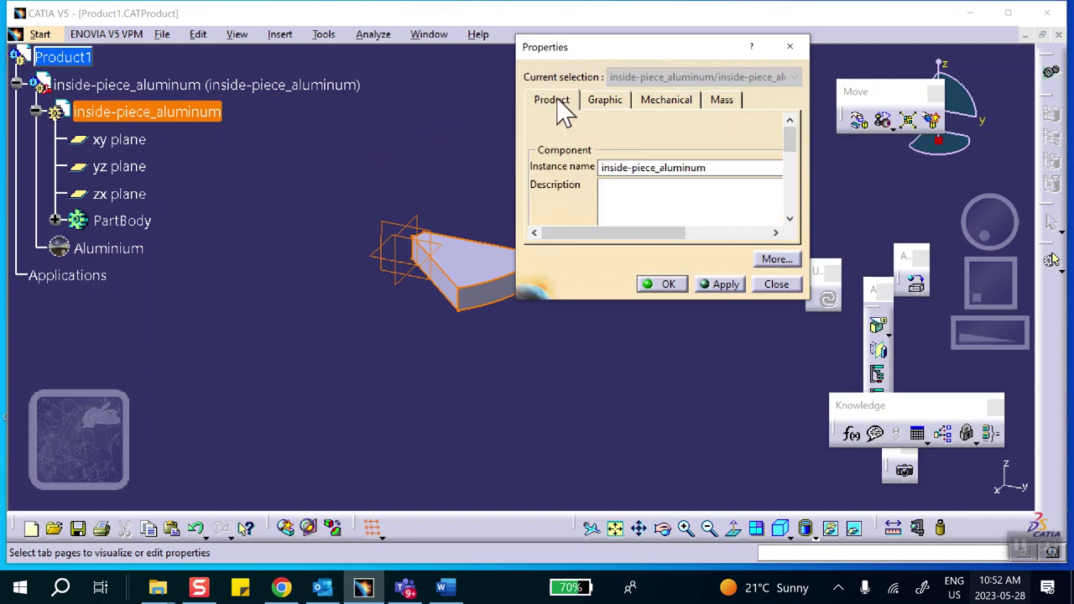
pyautogui.click(775, 285)
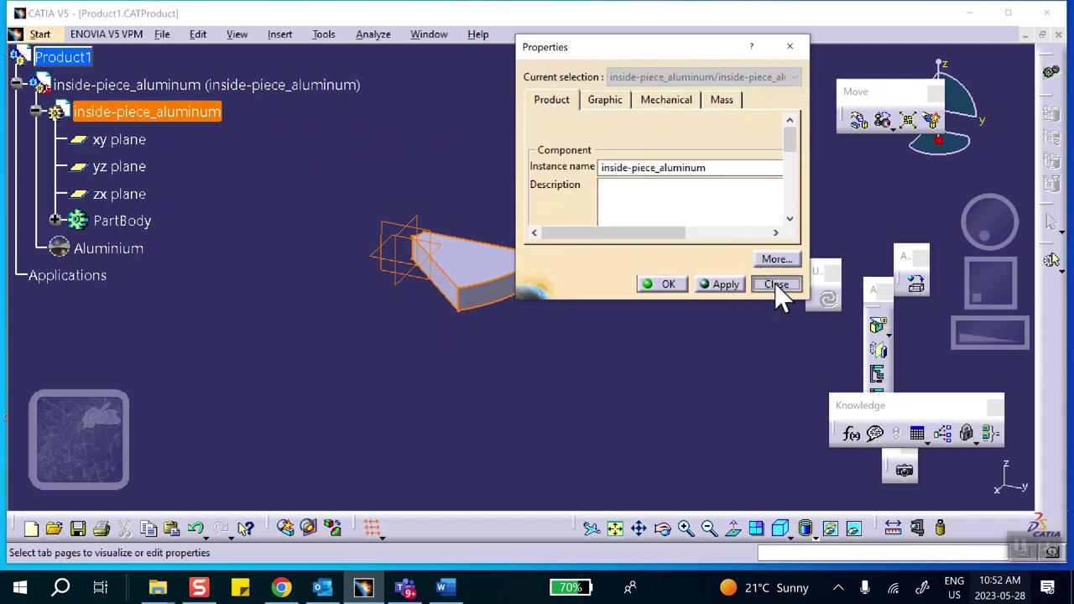
# Step: Set the inside-piece_aluminum instance colour to yellow in its Graphic properties
pyautogui.rightClick(246, 86)
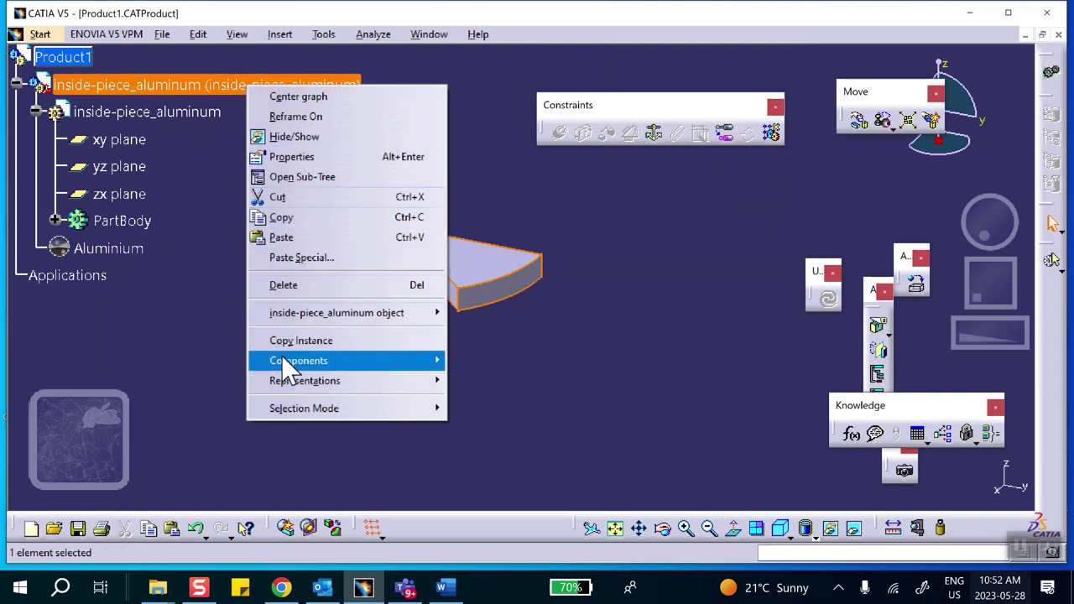
pyautogui.click(304, 159)
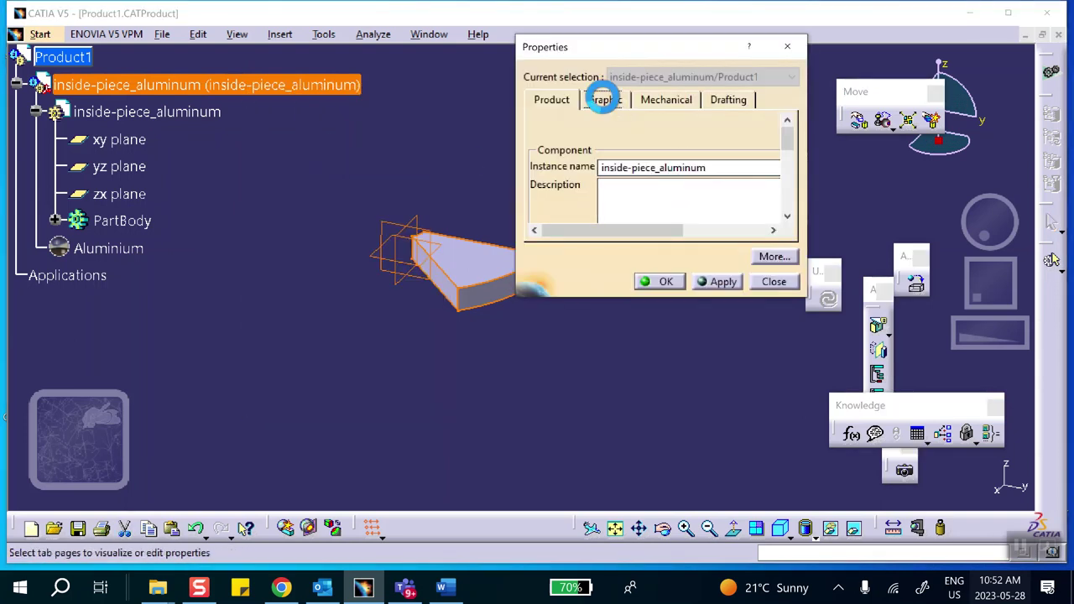
pyautogui.click(604, 100)
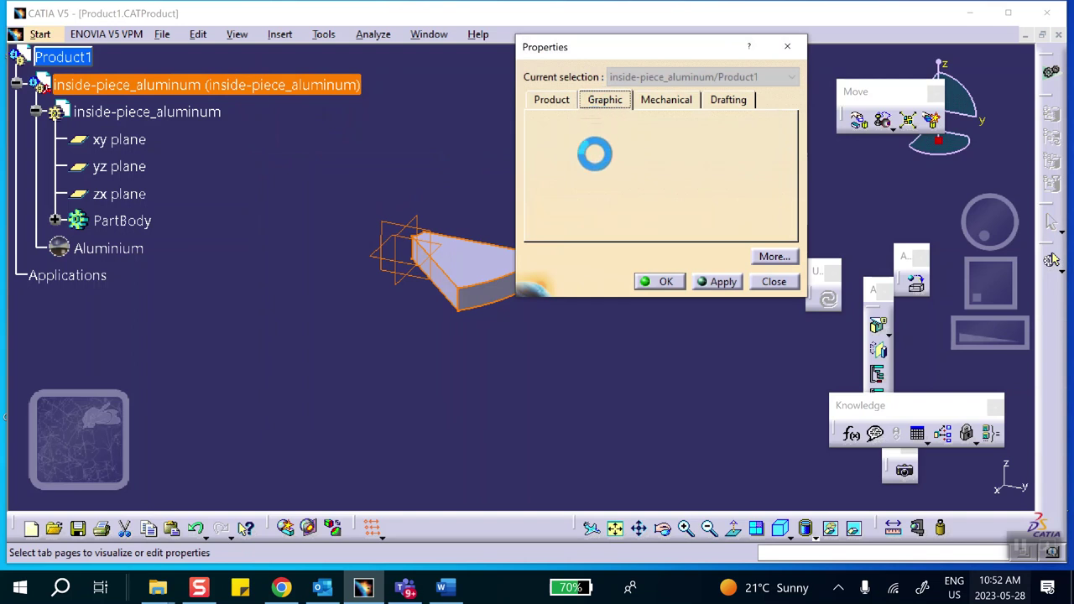
pyautogui.click(631, 150)
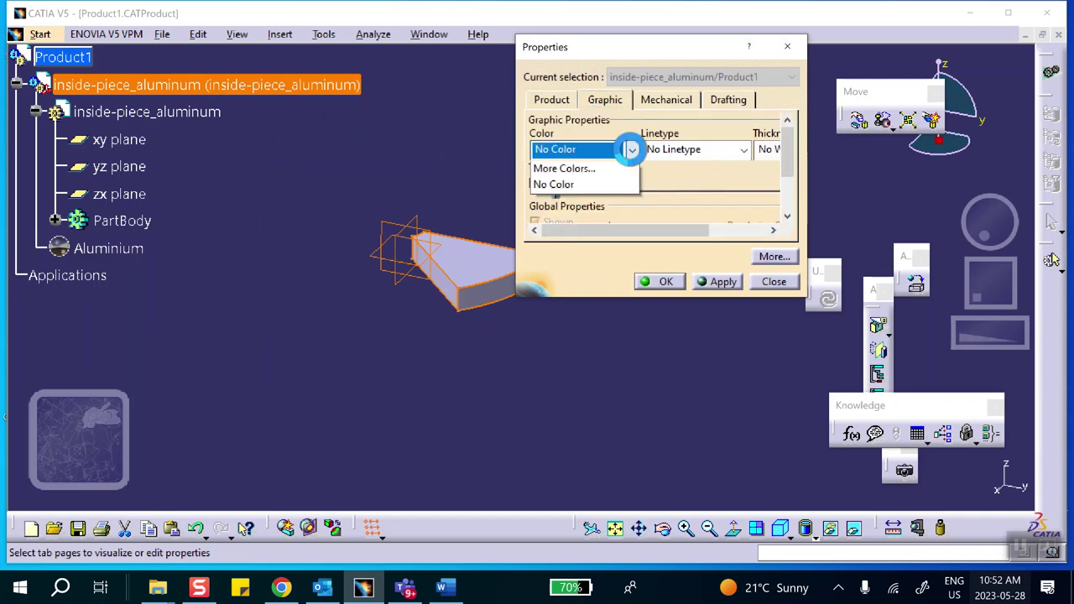
pyautogui.click(582, 265)
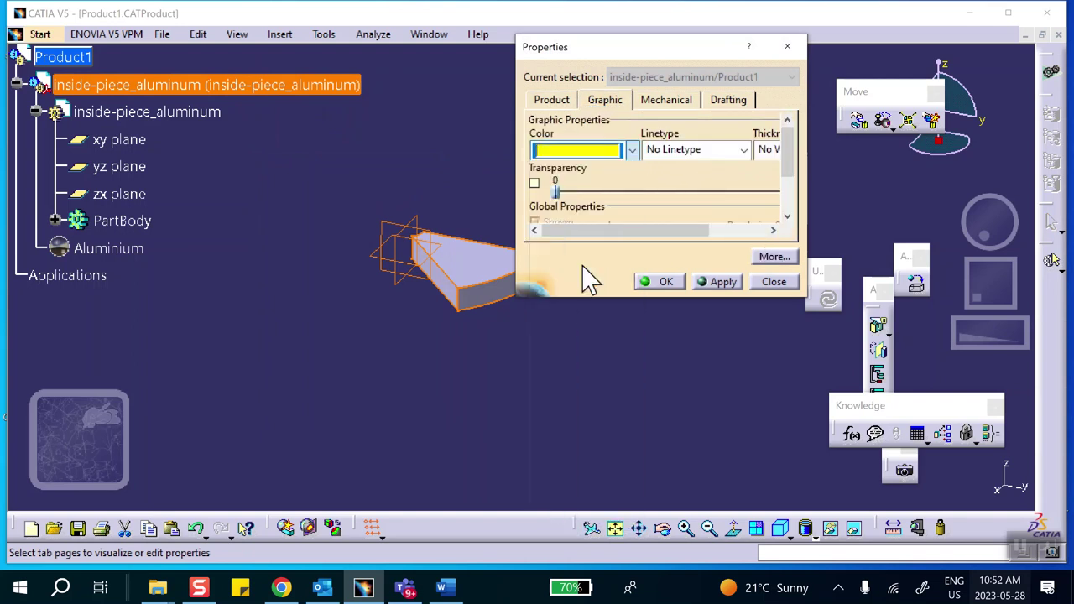
pyautogui.click(664, 281)
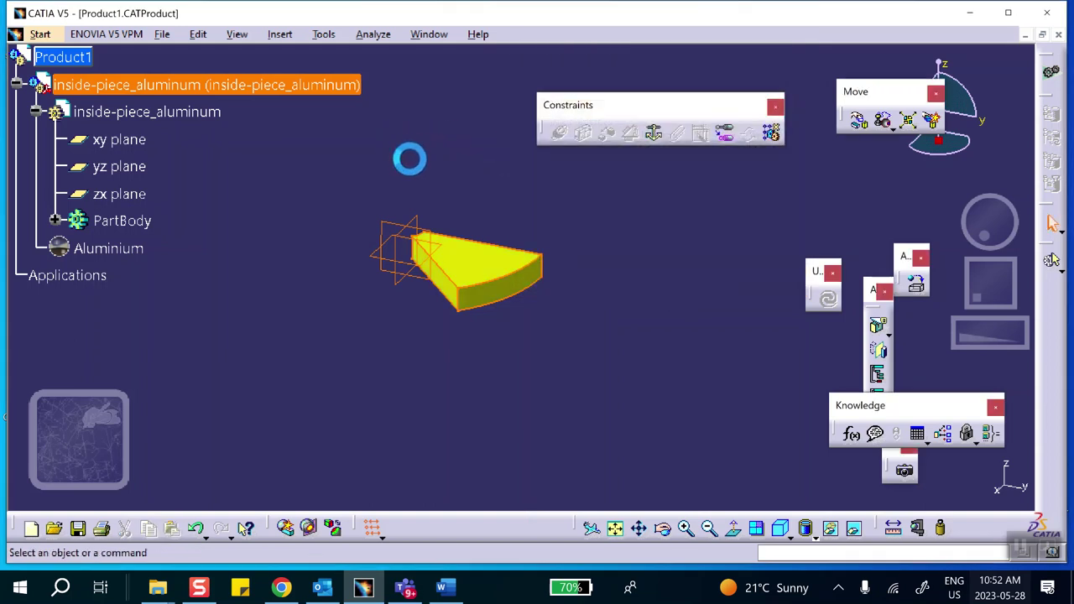
# Step: Insert a new Part1 under Product1 keeping the assembly origin, and expand it in the tree
pyautogui.click(410, 168)
pyautogui.moveTo(412, 172); pyautogui.dragTo(373, 179, button='middle')
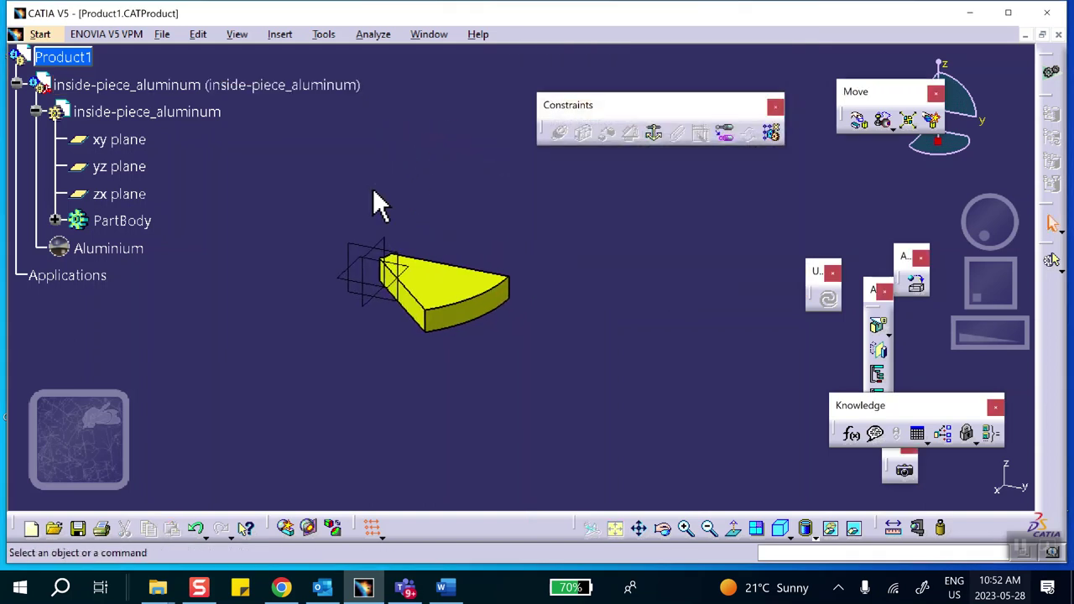
pyautogui.click(280, 33)
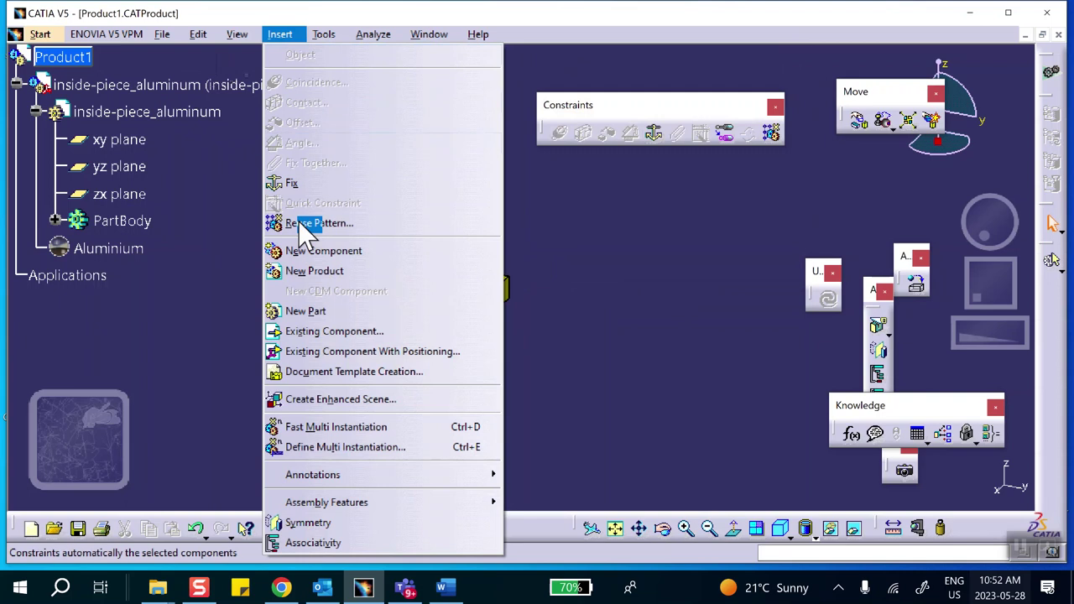
pyautogui.click(306, 317)
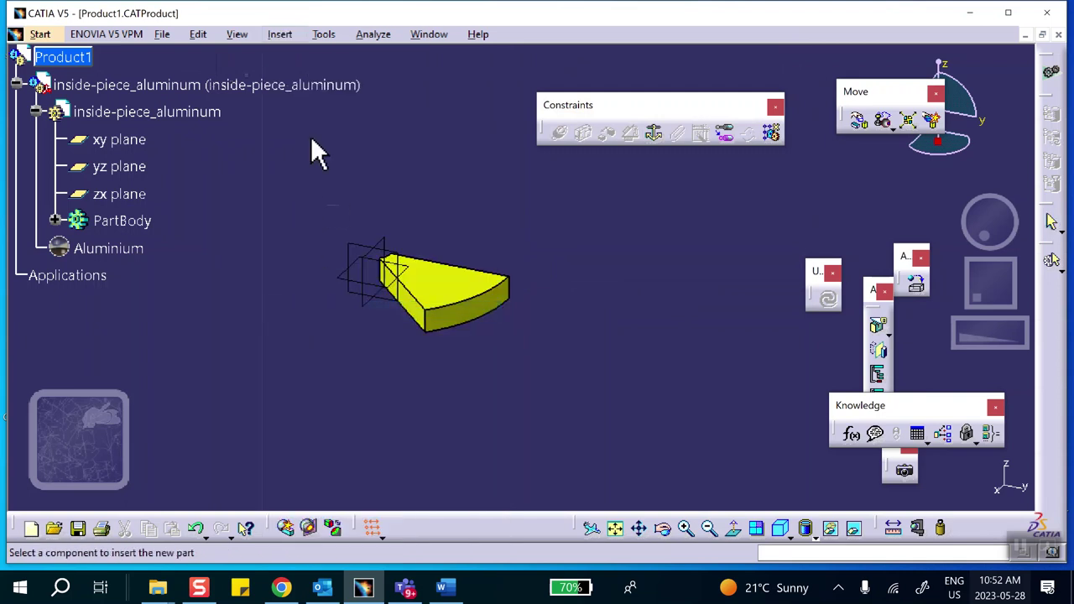
pyautogui.click(52, 57)
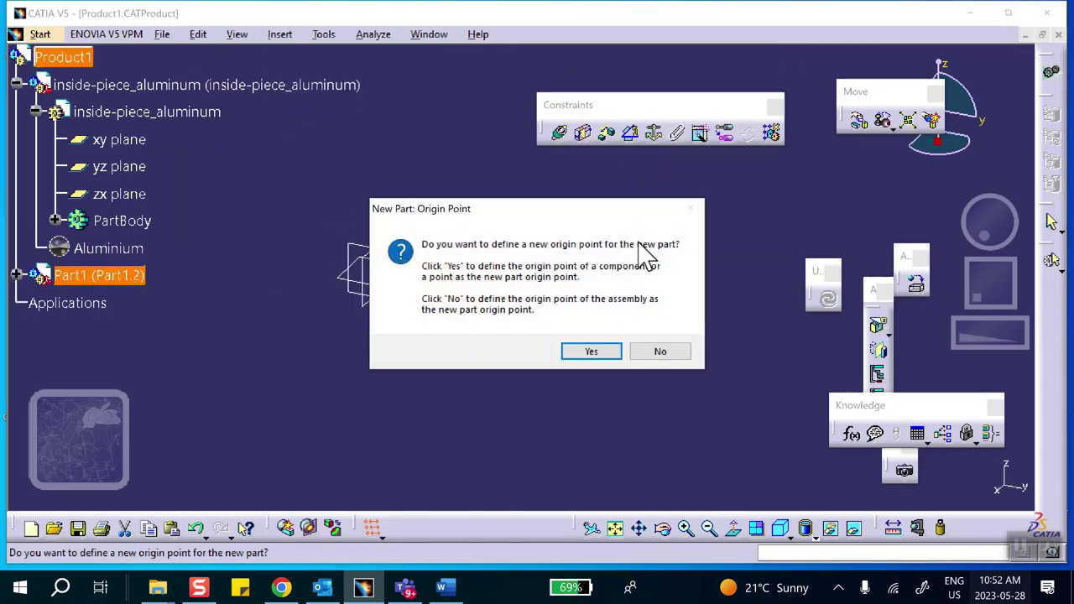
pyautogui.click(660, 352)
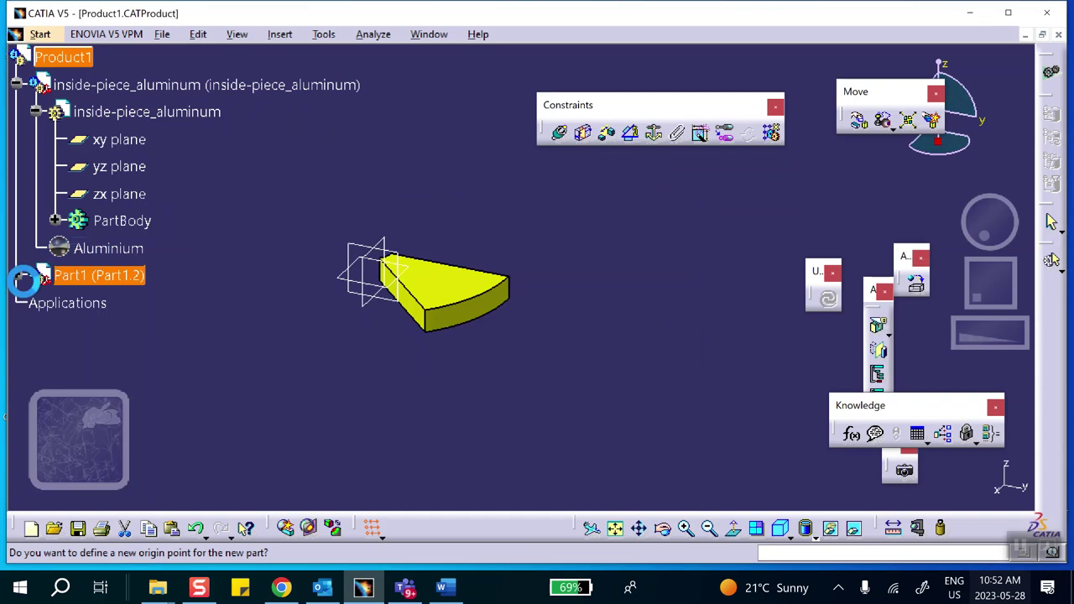
pyautogui.moveTo(290, 254); pyautogui.dragTo(318, 293, button='middle')
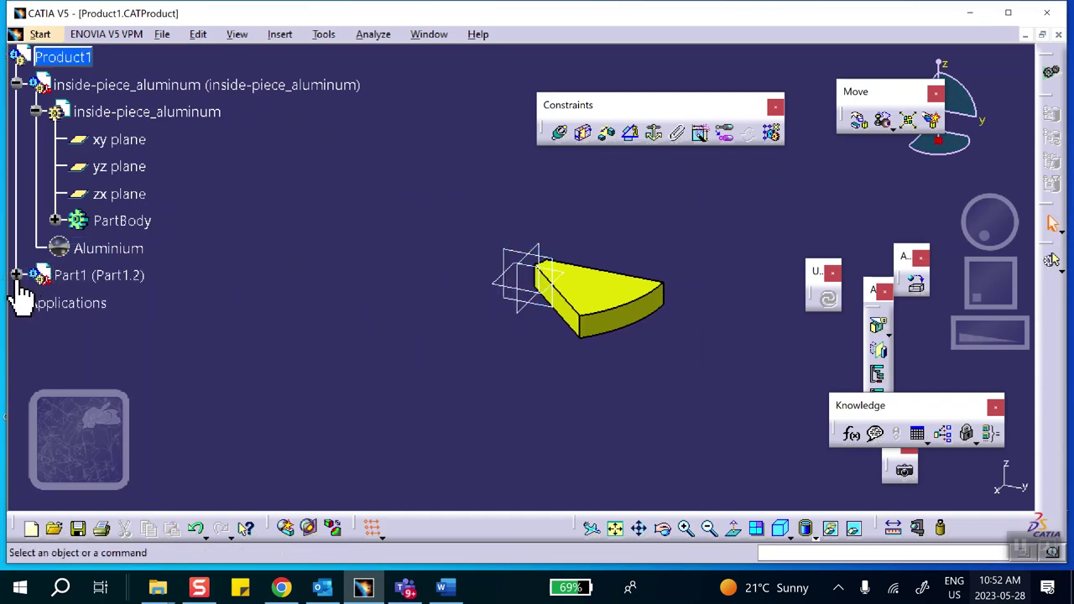
pyautogui.click(16, 275)
# Step: Change the new part's instance name from Part1.2 to outside-piece_steel
pyautogui.rightClick(117, 277)
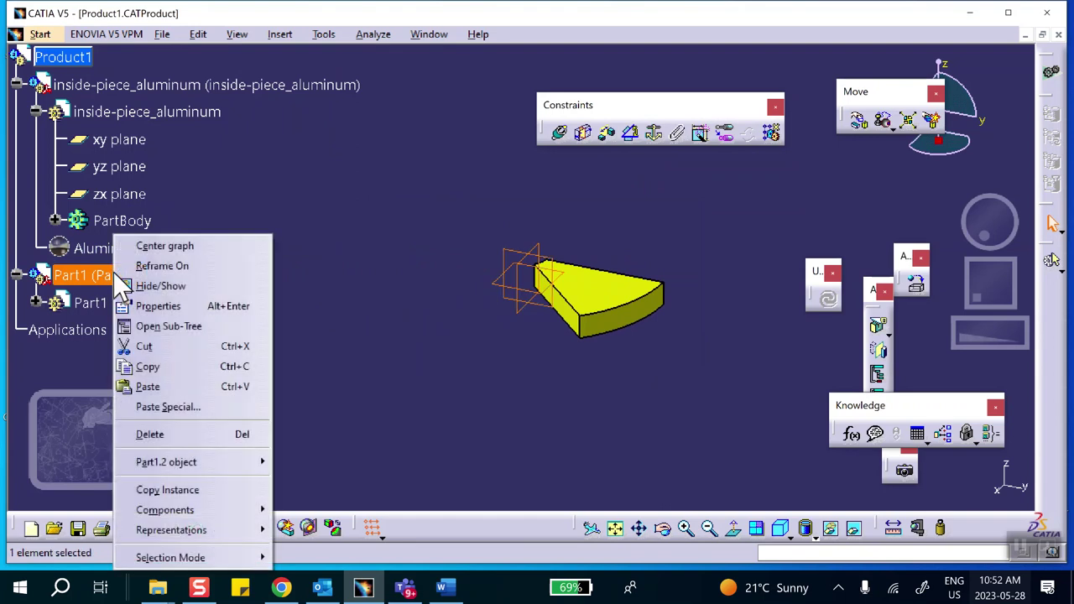
pyautogui.click(167, 305)
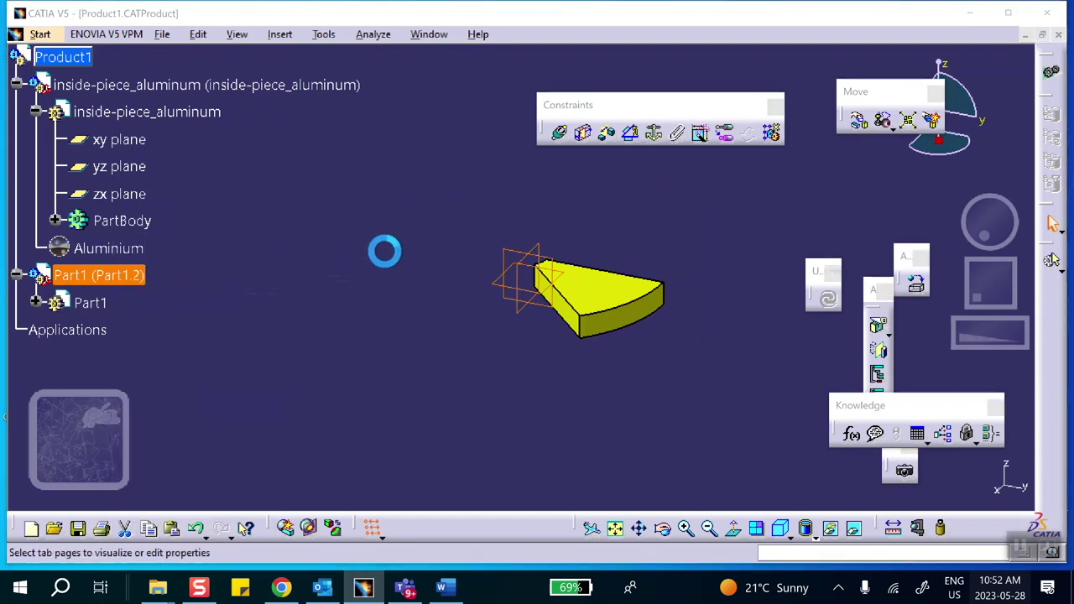
pyautogui.click(552, 100)
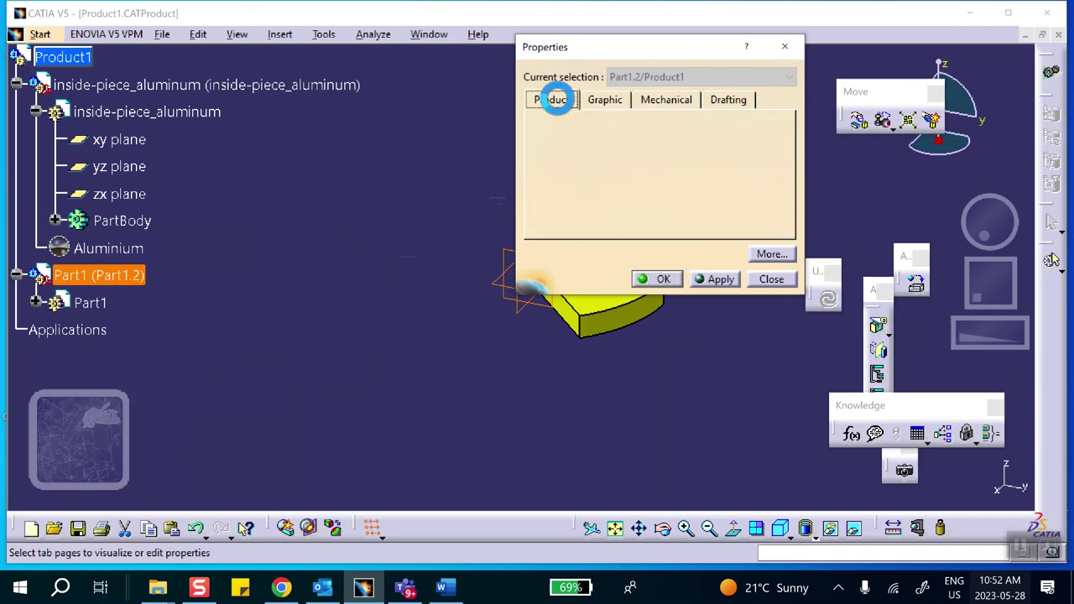
pyautogui.doubleClick(607, 167)
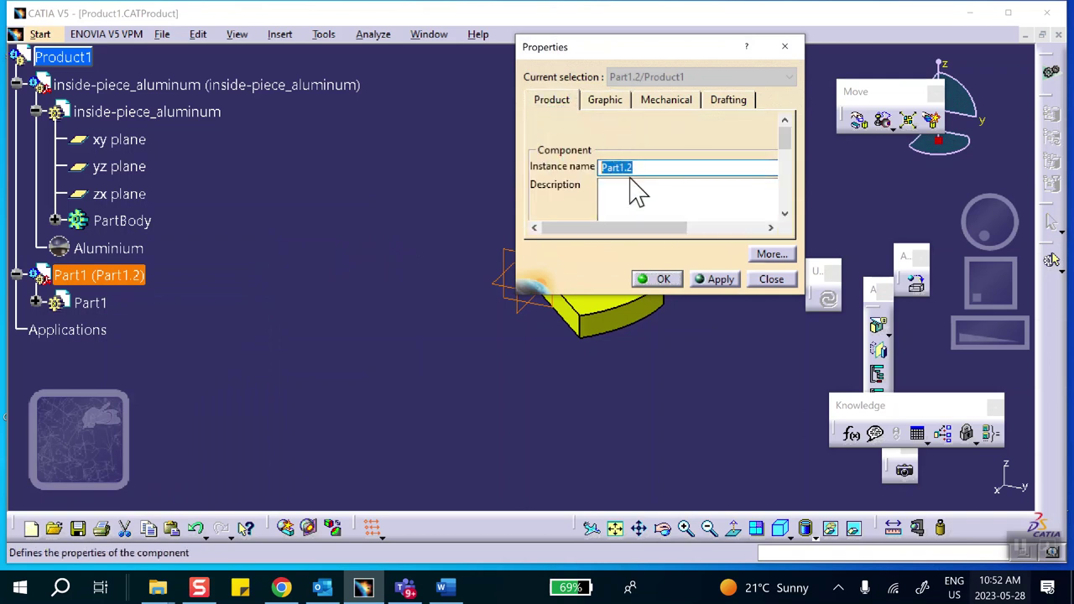
pyautogui.rightClick(617, 166)
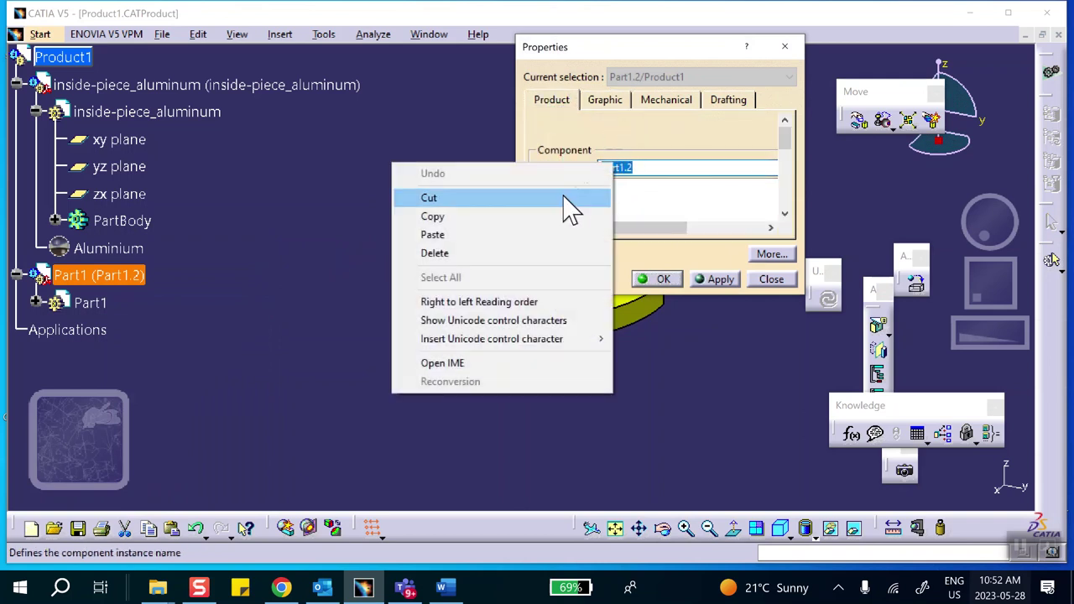
pyautogui.click(527, 234)
pyautogui.click(611, 167)
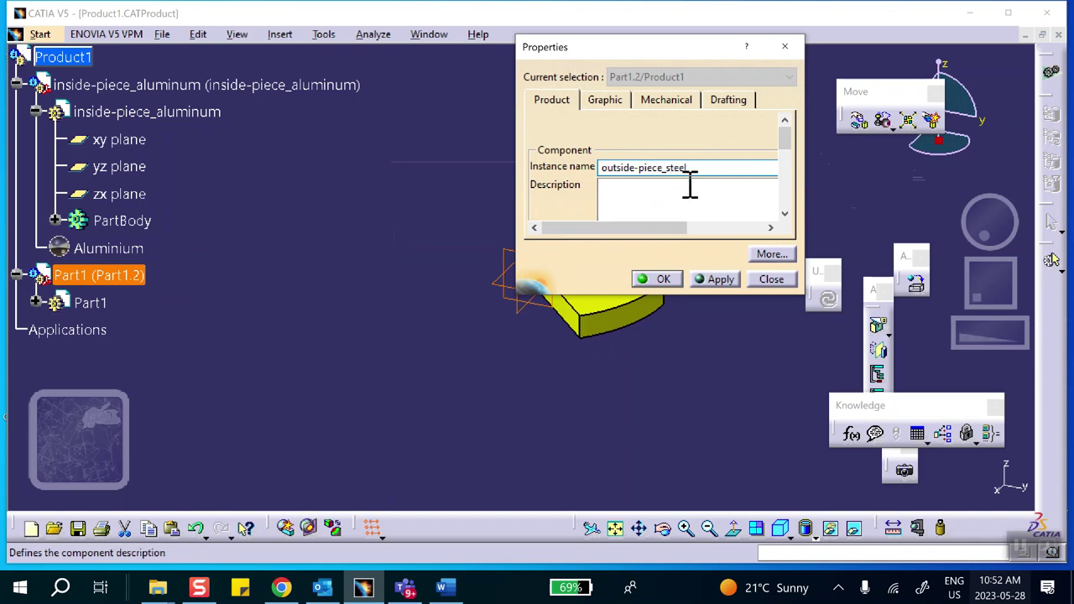
pyautogui.click(651, 278)
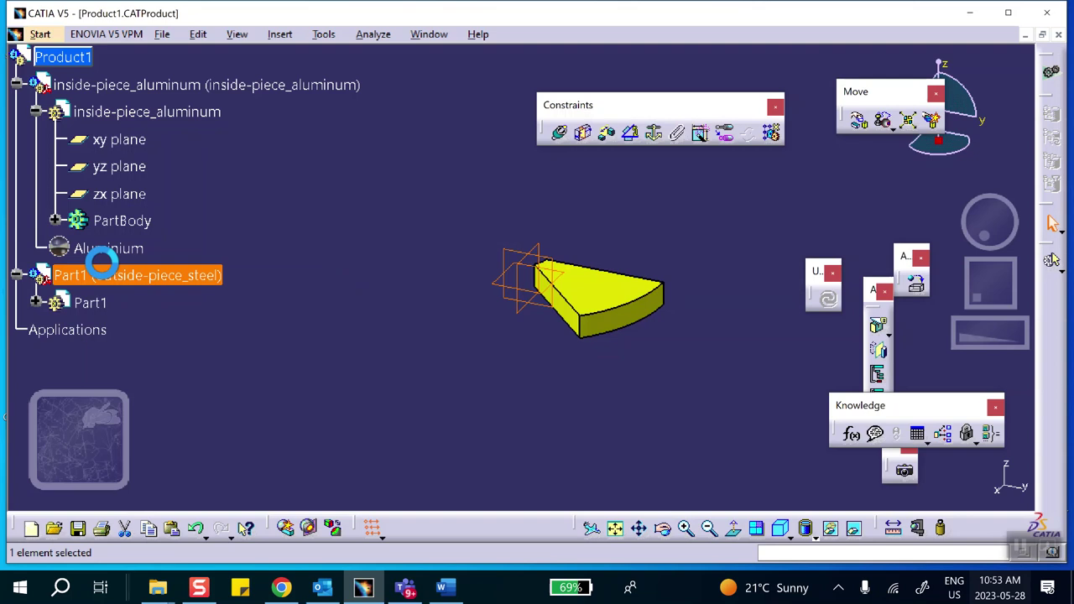
# Step: Copy outside-piece_steel into the Part Number field, replacing Part1
pyautogui.rightClick(115, 275)
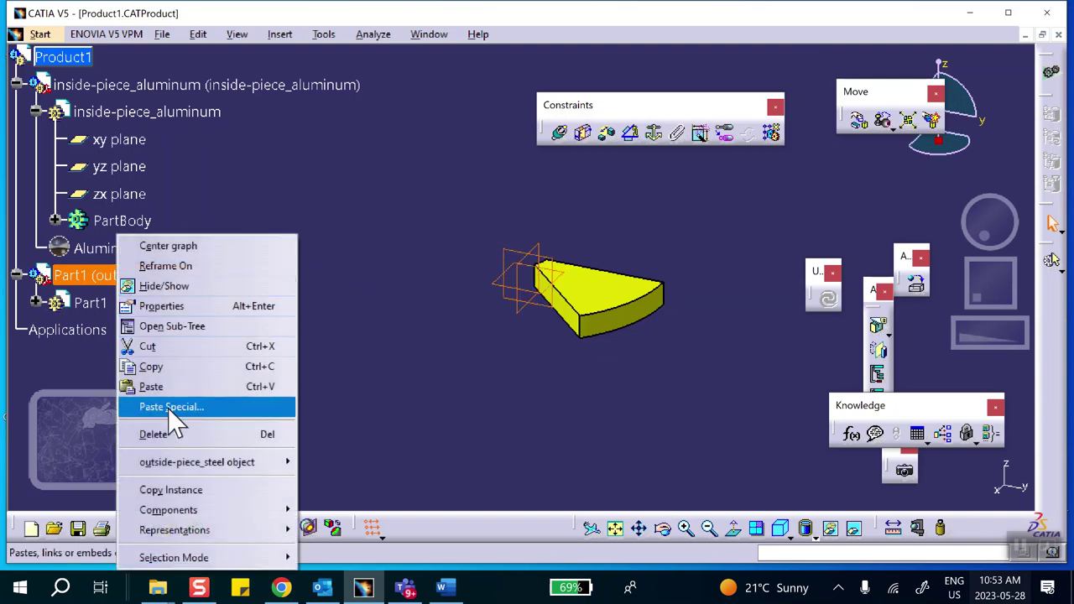
pyautogui.click(175, 307)
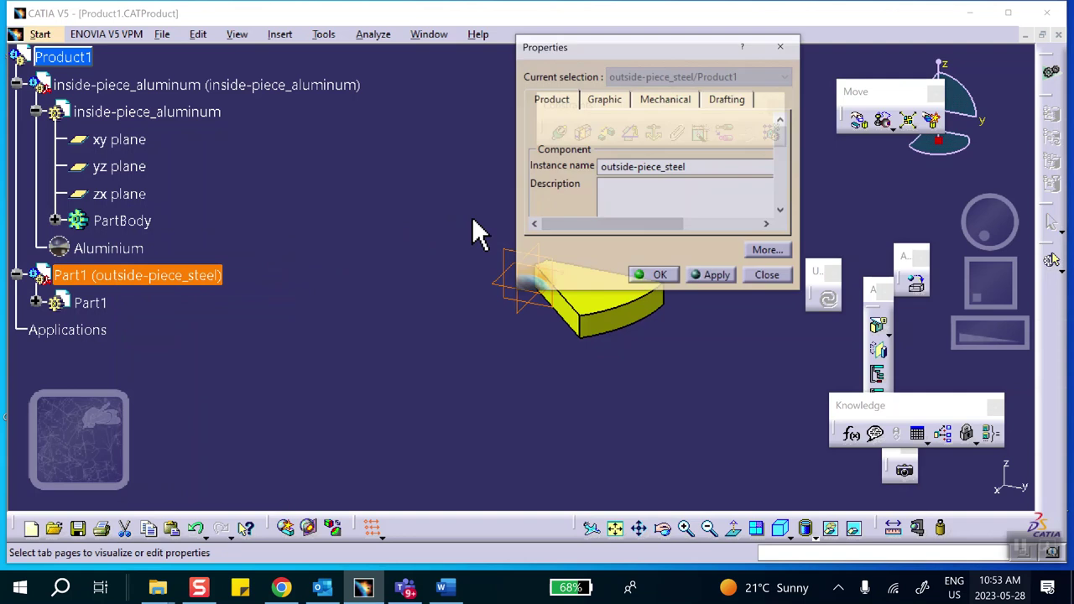
pyautogui.moveTo(683, 172); pyautogui.dragTo(600, 166)
pyautogui.rightClick(622, 168)
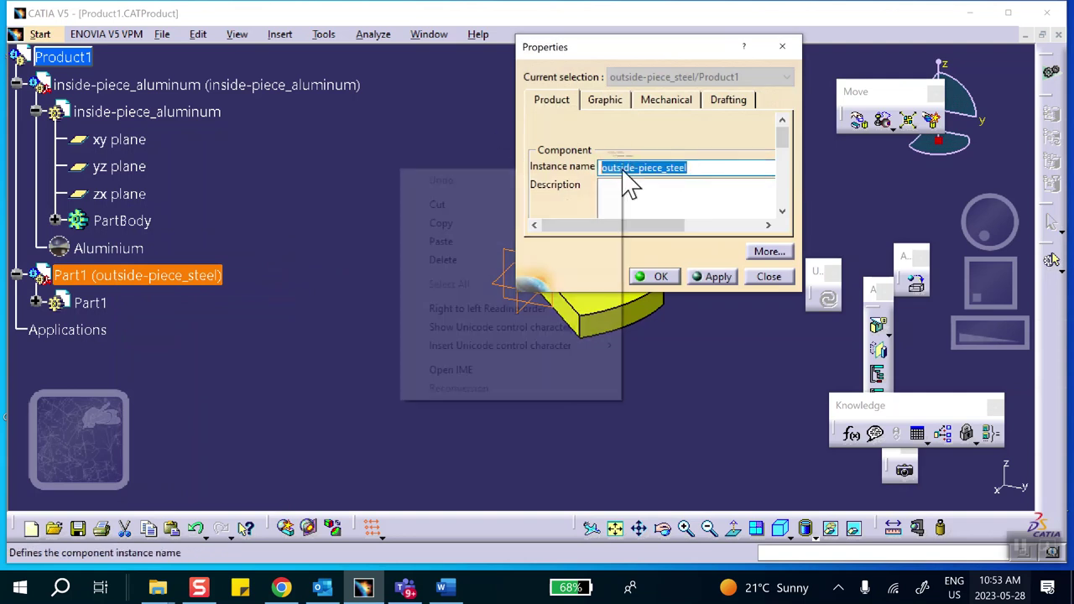
pyautogui.moveTo(781, 137); pyautogui.dragTo(780, 172)
pyautogui.doubleClick(642, 163)
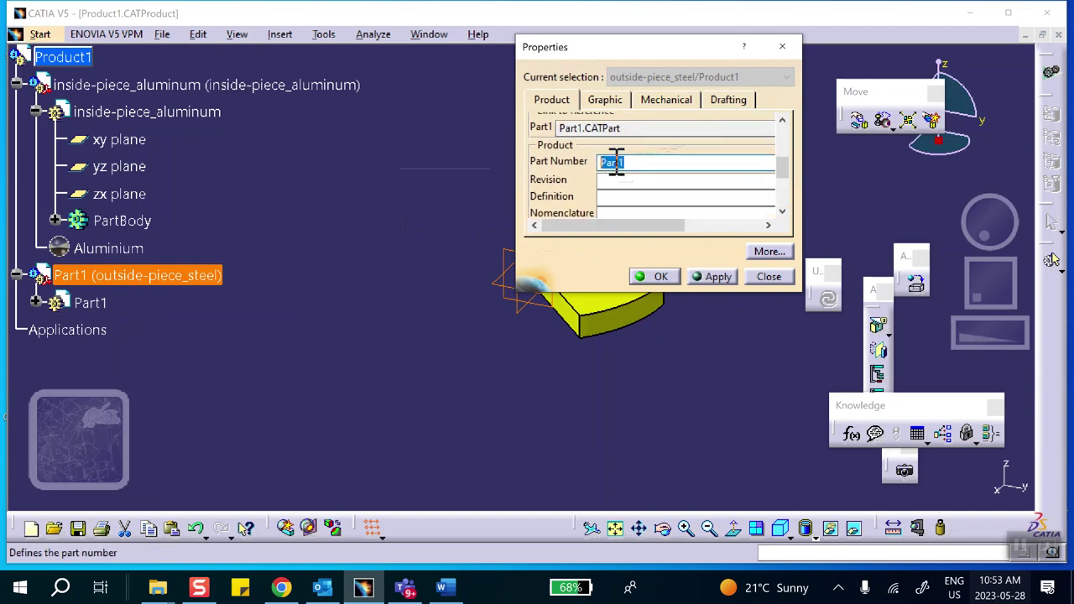
pyautogui.rightClick(615, 163)
pyautogui.click(472, 231)
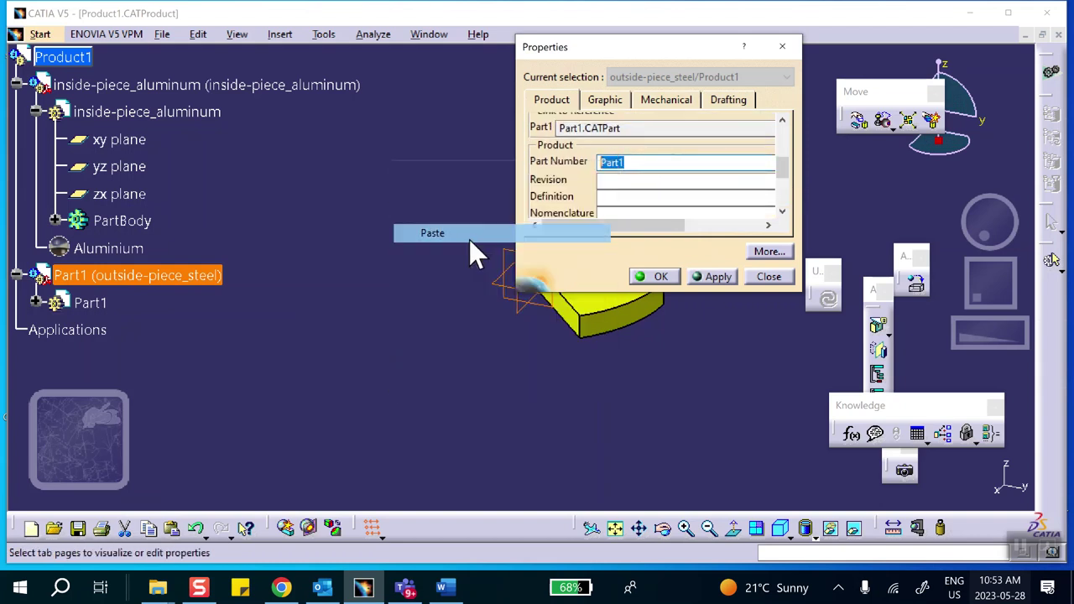
pyautogui.click(660, 276)
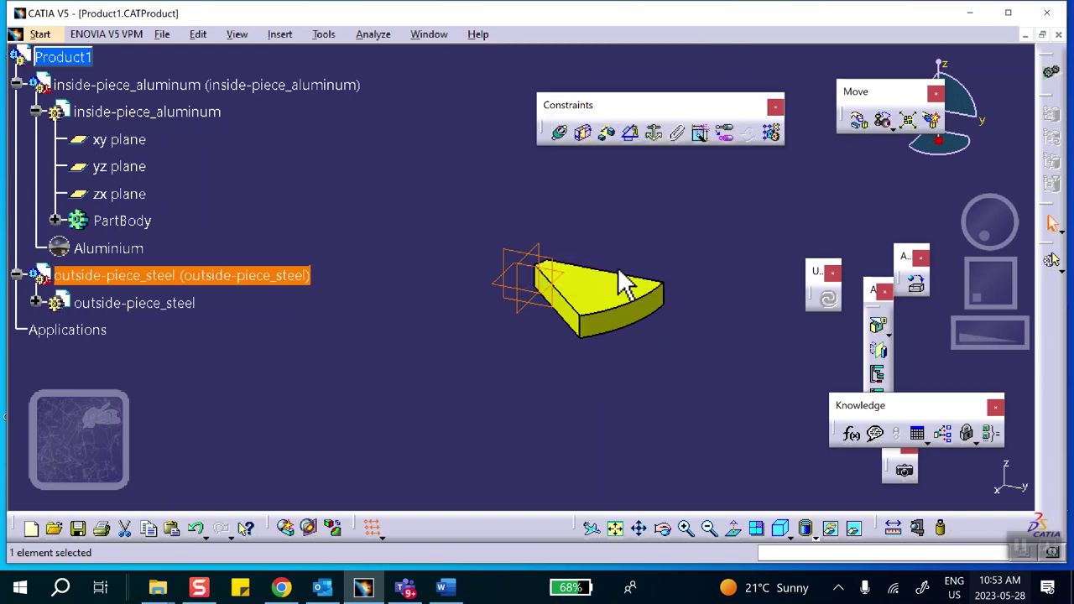
# Step: Activate outside-piece_steel for editing and open a sketch on its xy plane
pyautogui.click(35, 303)
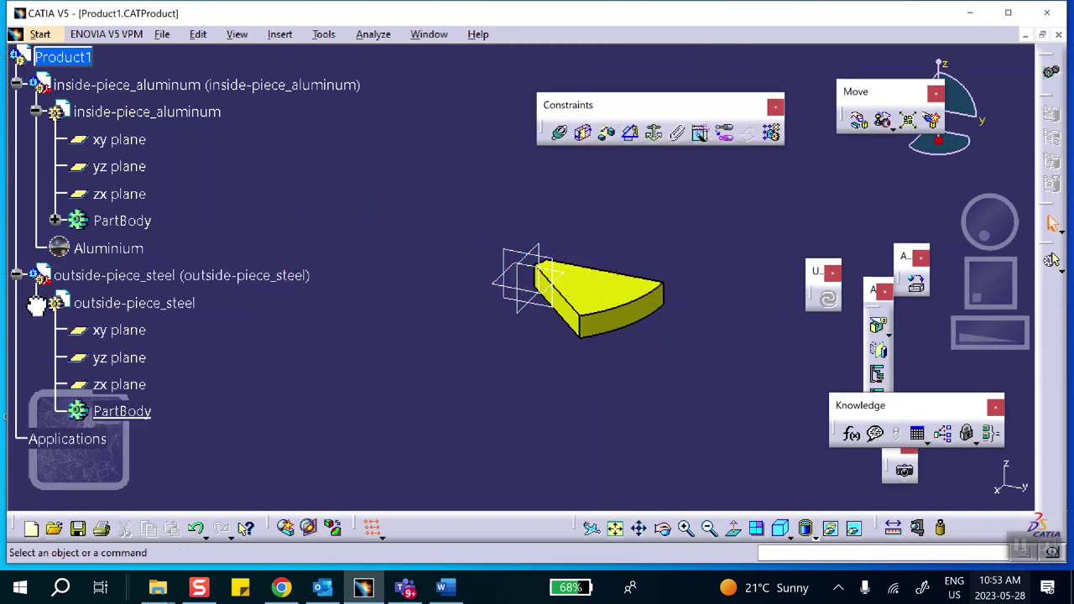
pyautogui.scroll(-3, 120, 209)
pyautogui.click(144, 210)
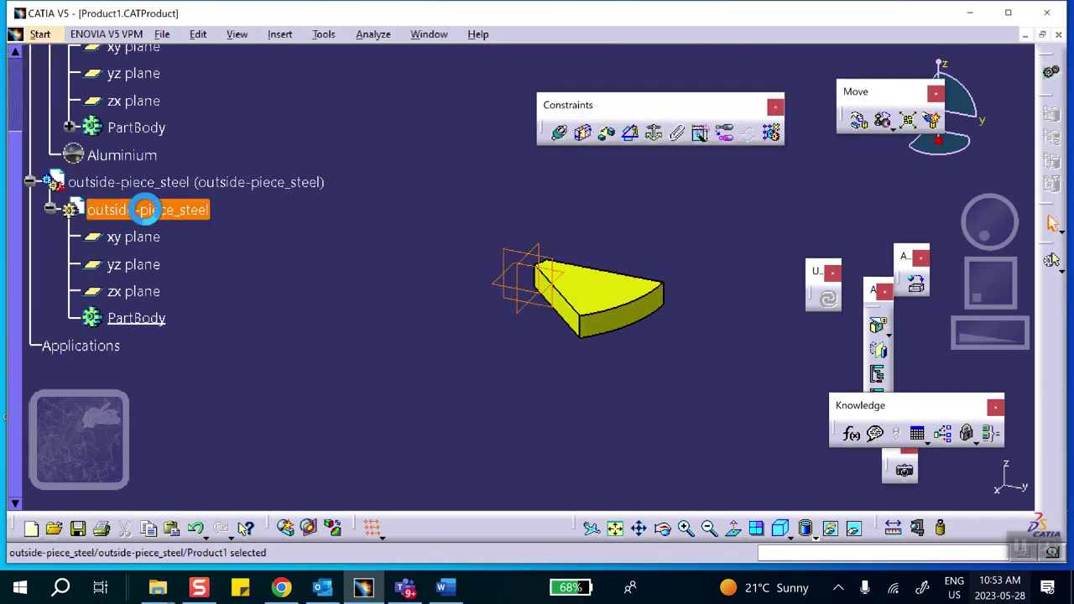
pyautogui.doubleClick(144, 209)
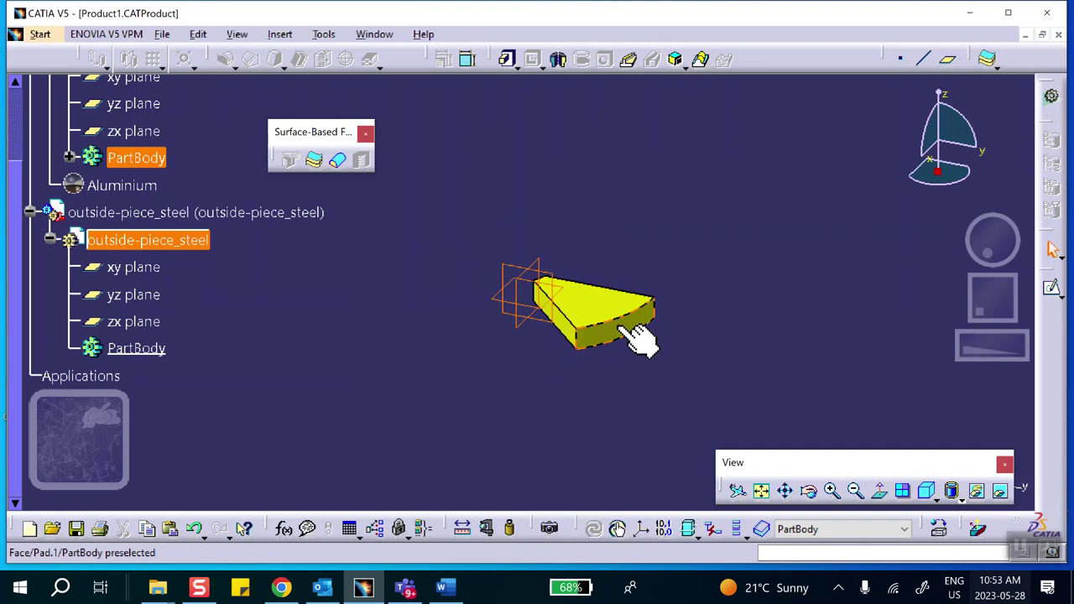
pyautogui.click(499, 302)
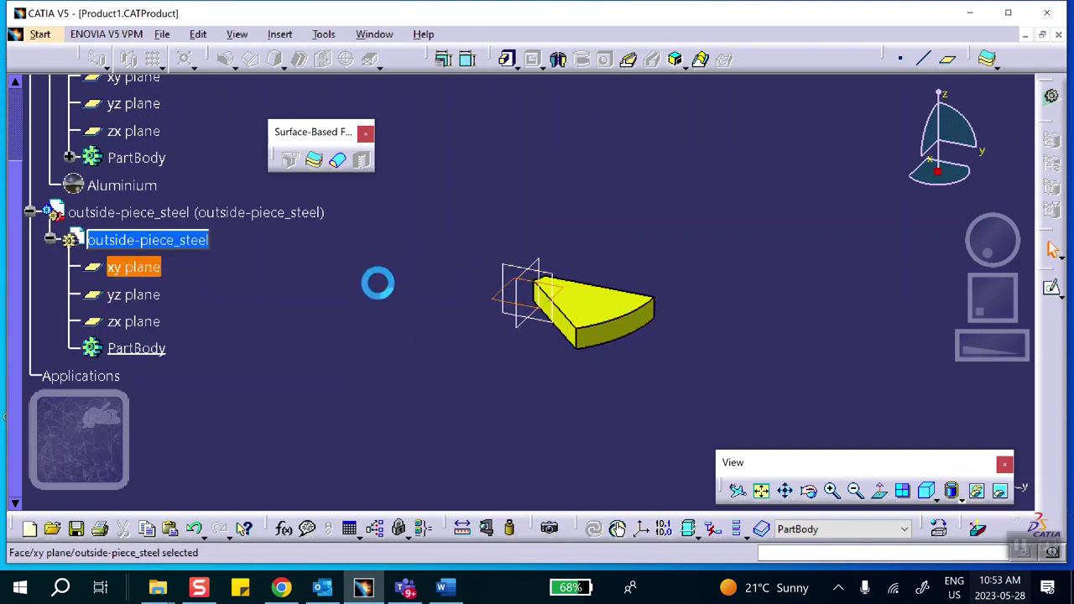
pyautogui.click(1053, 290)
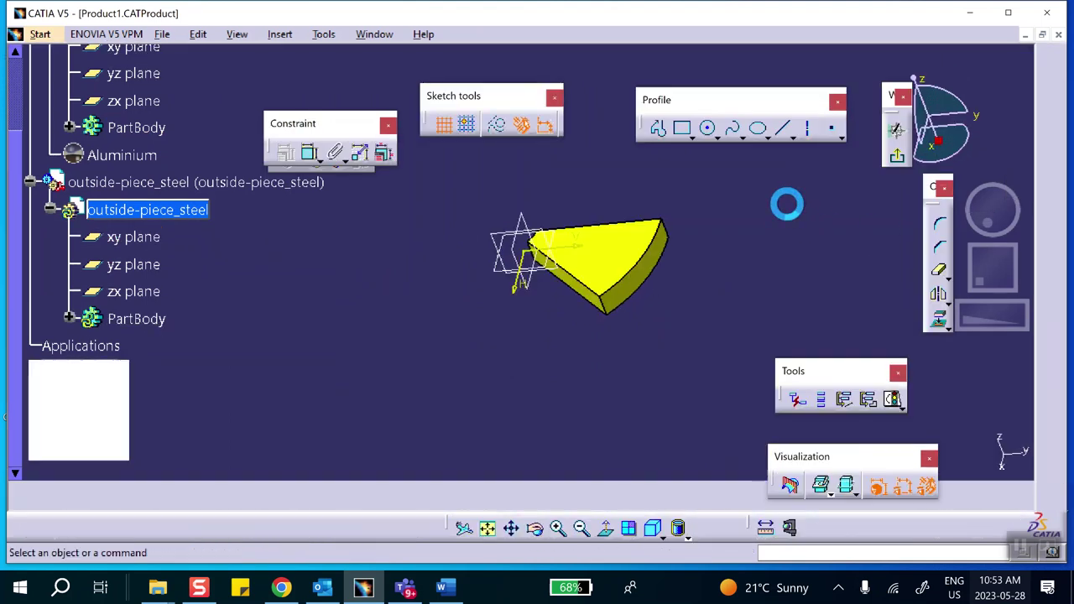
# Step: Project Pad.1's curved top edge into the steel sketch as an arc, then hide the aluminium pad
pyautogui.moveTo(671, 209); pyautogui.dragTo(647, 256, button='middle')
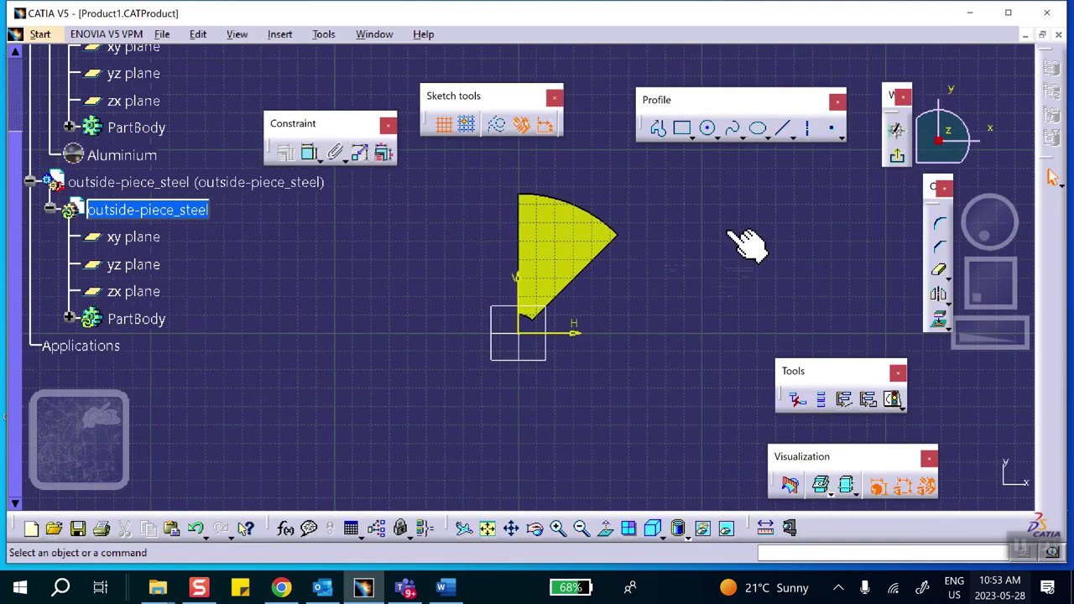
pyautogui.click(938, 319)
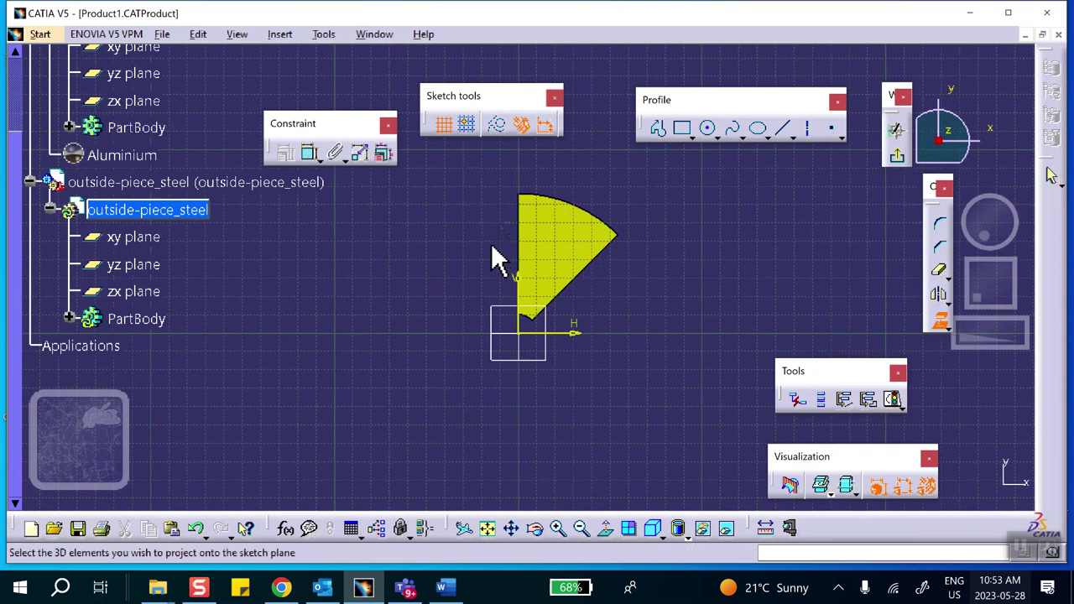
pyautogui.click(575, 202)
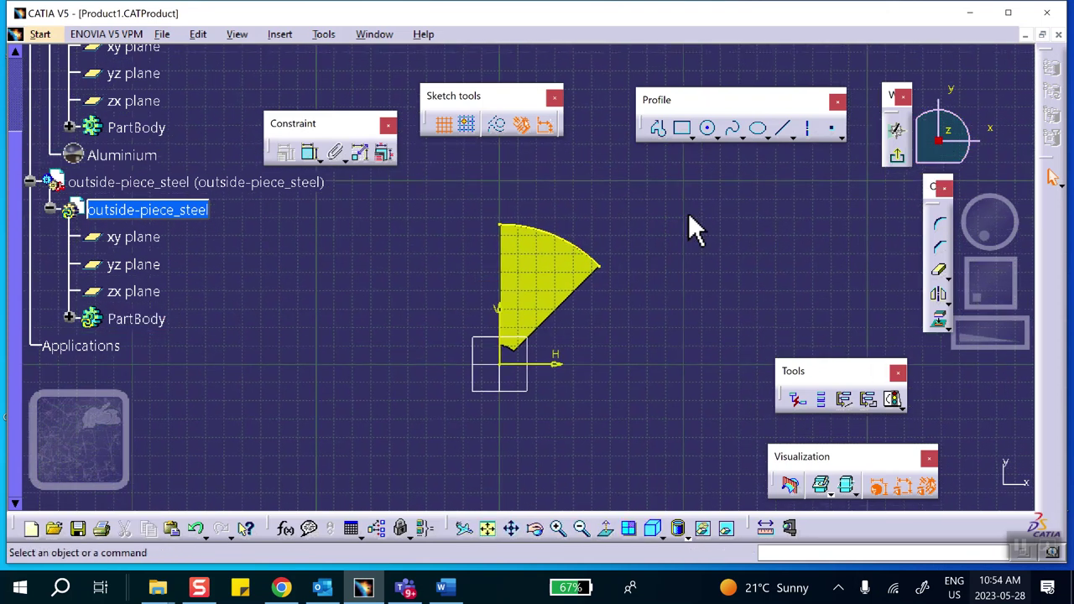
pyautogui.rightClick(545, 263)
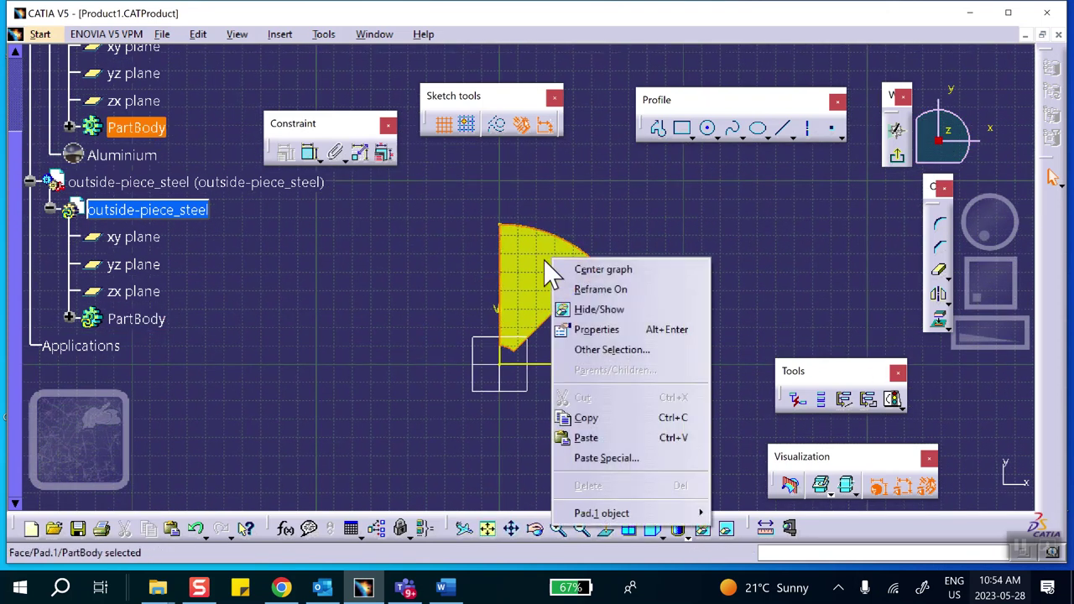
pyautogui.click(589, 309)
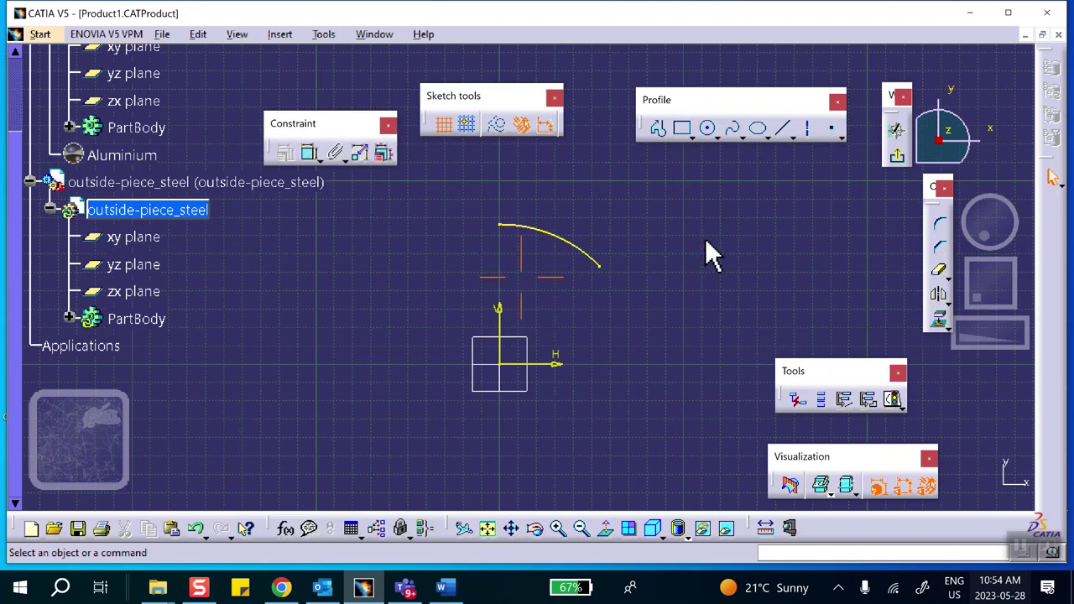
pyautogui.moveTo(706, 244); pyautogui.dragTo(672, 316, button='middle')
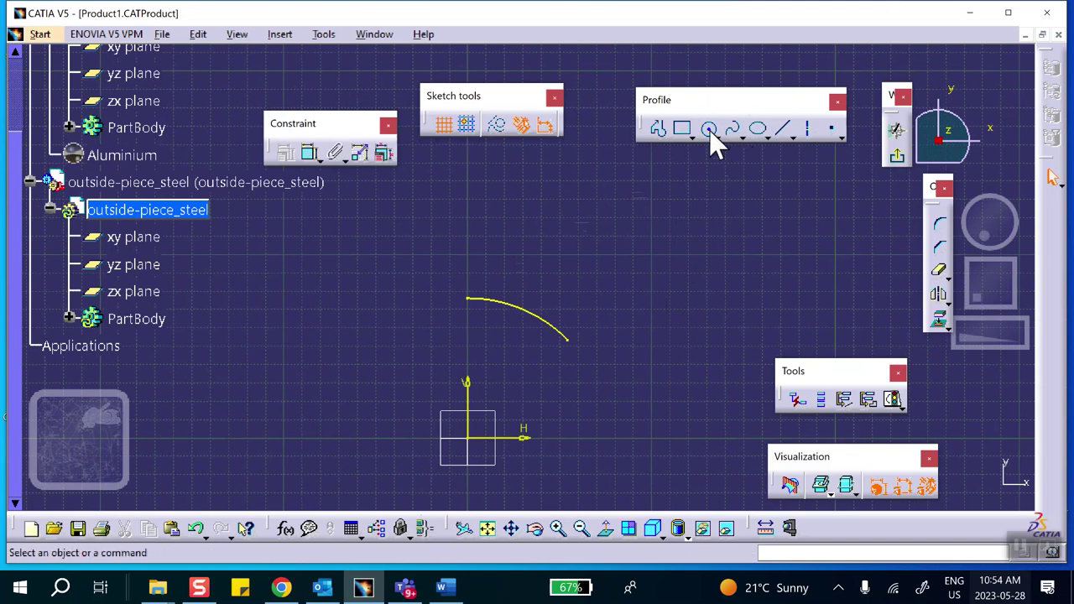
# Step: Draw a line from the sketch origin out past the inner arc's lower end
pyautogui.click(783, 130)
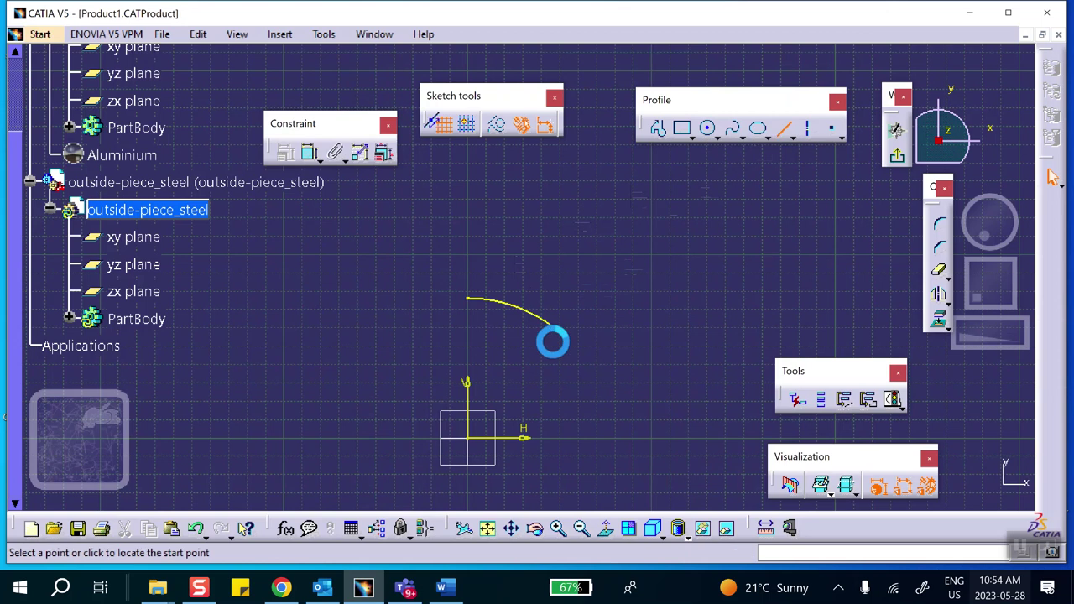
pyautogui.click(468, 436)
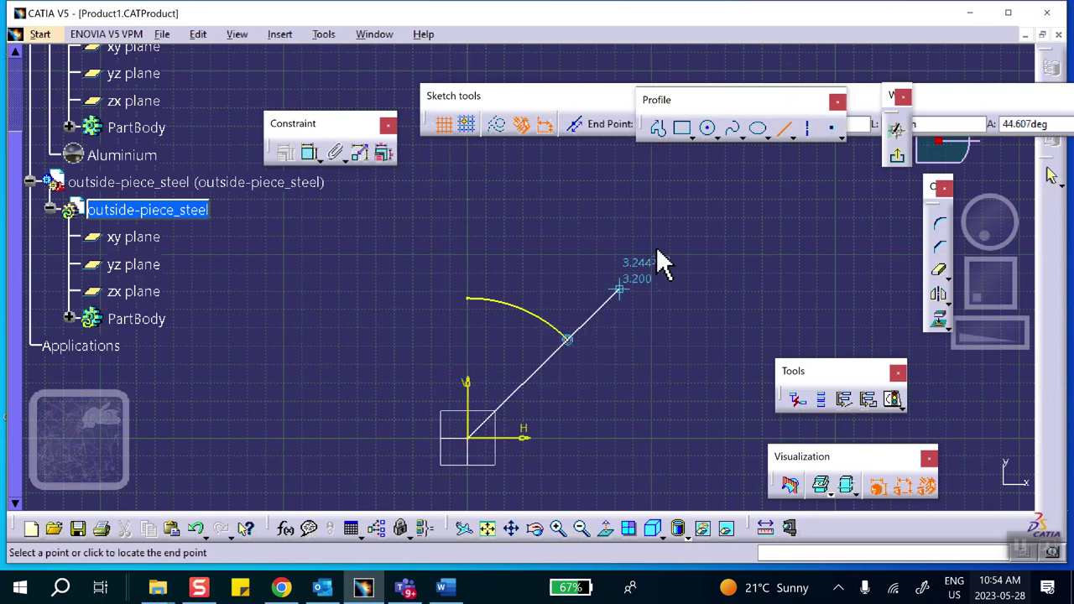
pyautogui.click(686, 217)
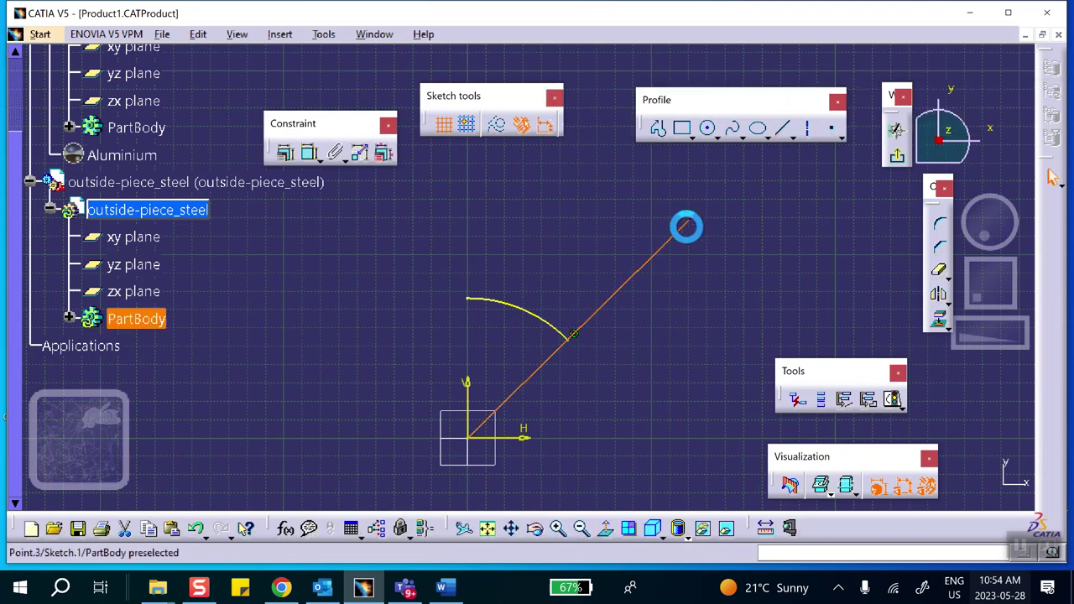
pyautogui.moveTo(658, 306)
pyautogui.mouseDown(button='middle')
pyautogui.moveTo(643, 316)
pyautogui.moveTo(615, 214)
pyautogui.moveTo(618, 165)
pyautogui.moveTo(609, 203)
pyautogui.moveTo(634, 319)
pyautogui.moveTo(619, 343)
pyautogui.moveTo(525, 233)
pyautogui.moveTo(494, 269)
pyautogui.moveTo(695, 293)
pyautogui.mouseUp(button='middle')
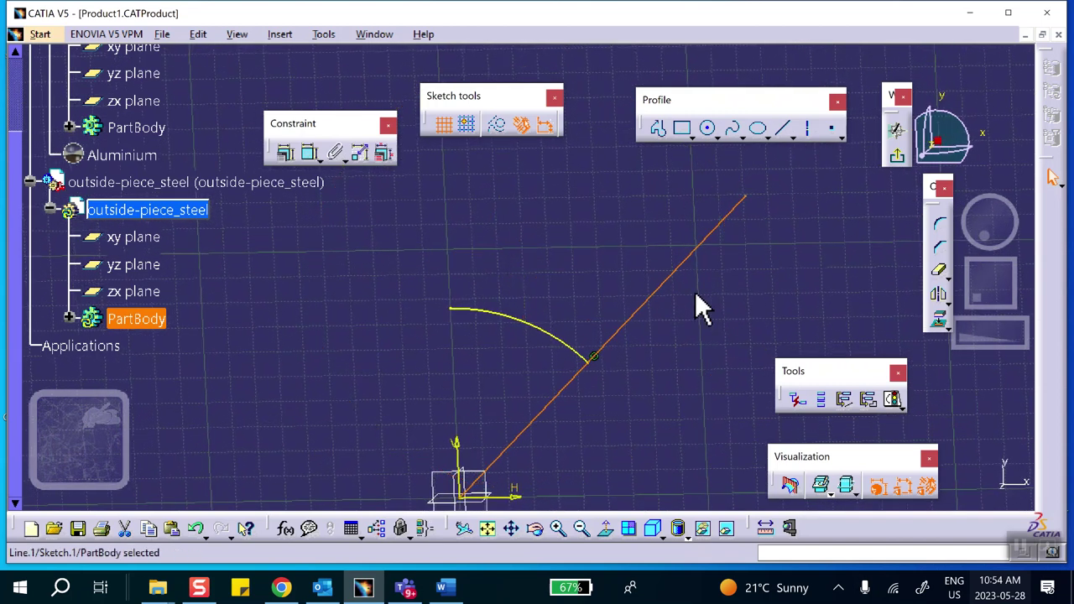
# Step: Constrain the radial line against the projected inner arc through the constraints dialog
pyautogui.click(770, 294)
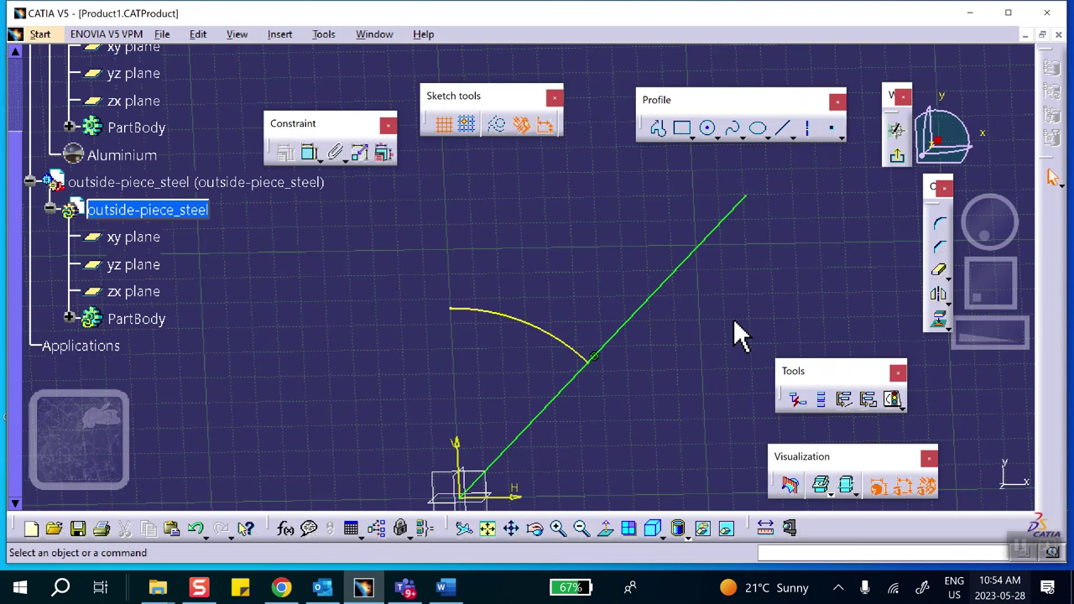
pyautogui.click(666, 283)
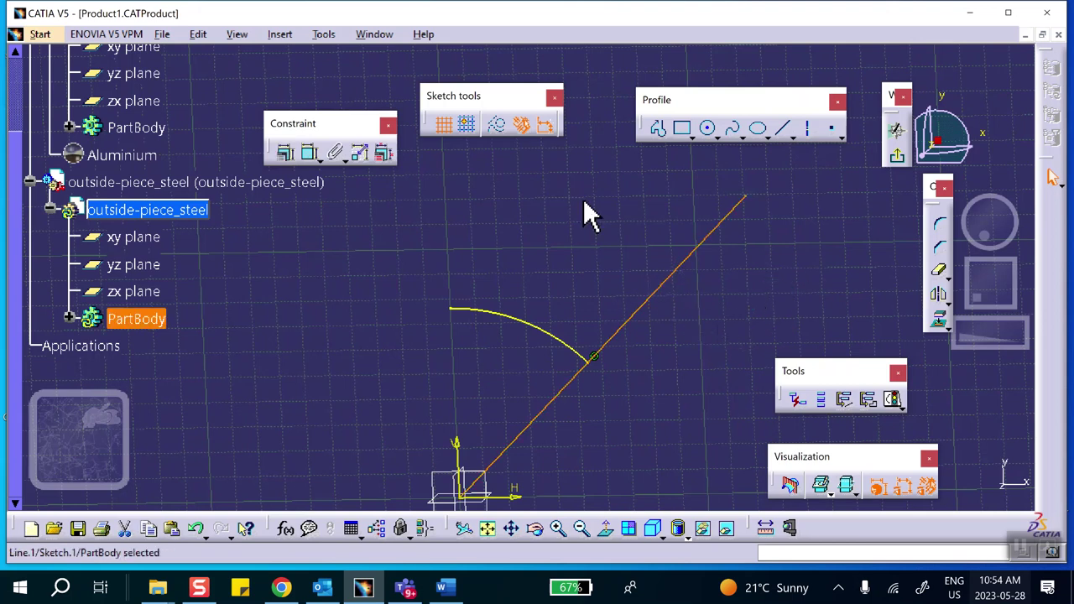
pyautogui.keyDown('ctrl'); pyautogui.click(537, 323); pyautogui.keyUp('ctrl')
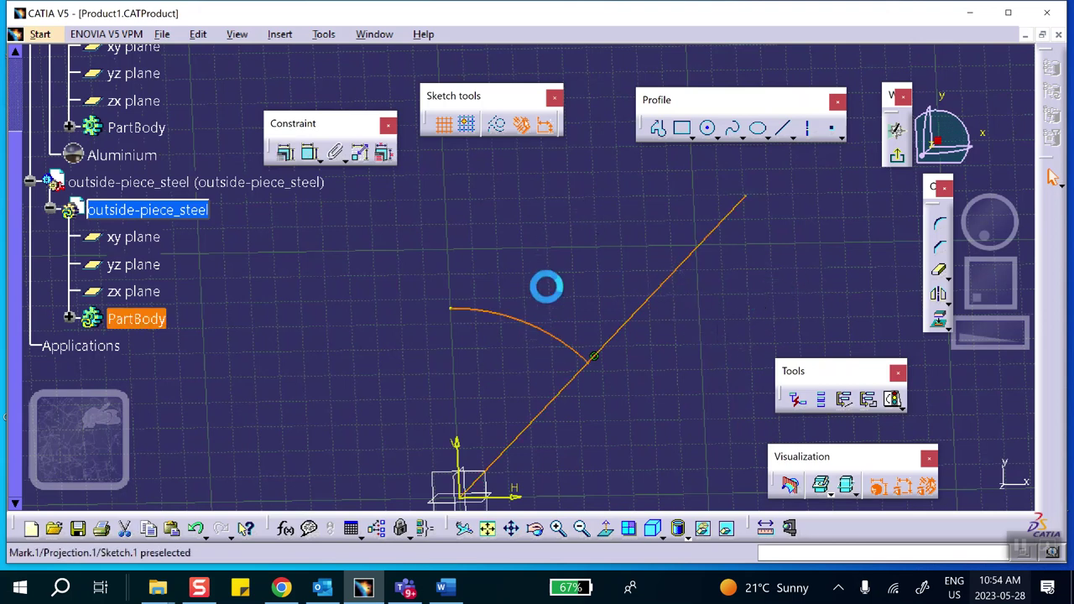
pyautogui.click(285, 156)
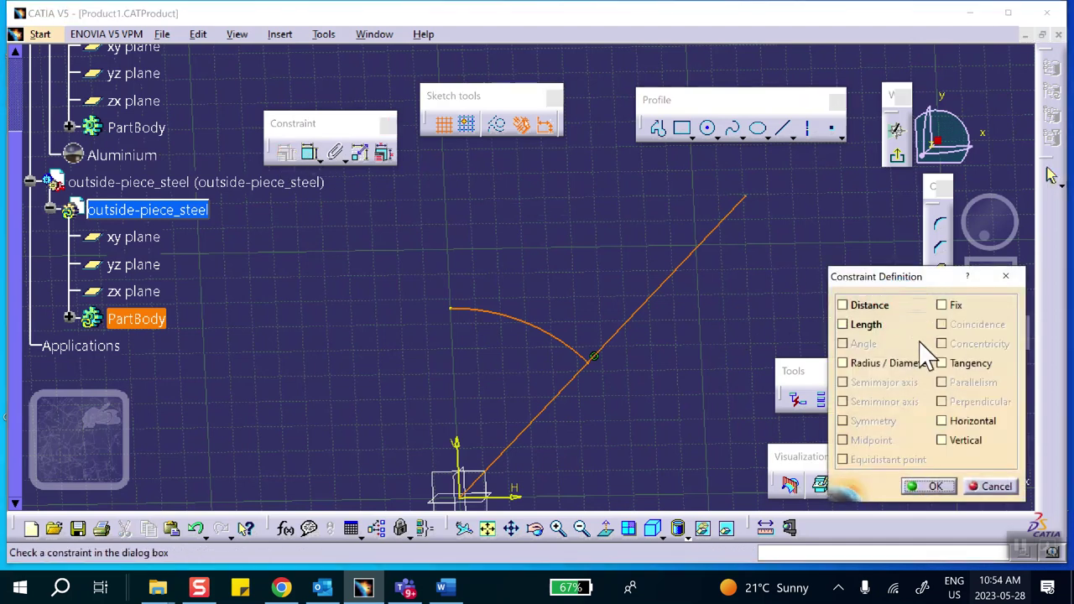
pyautogui.click(932, 486)
pyautogui.moveTo(777, 292); pyautogui.dragTo(743, 347, button='middle')
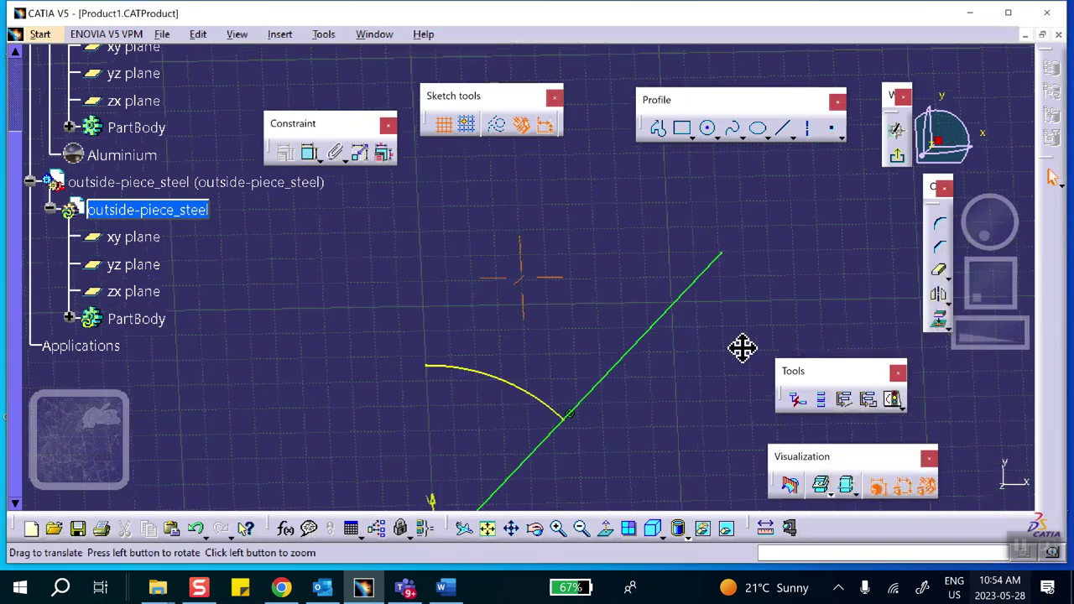
# Step: Draw an origin-centred arc from the radial line's outer end to the vertical axis
pyautogui.click(715, 137)
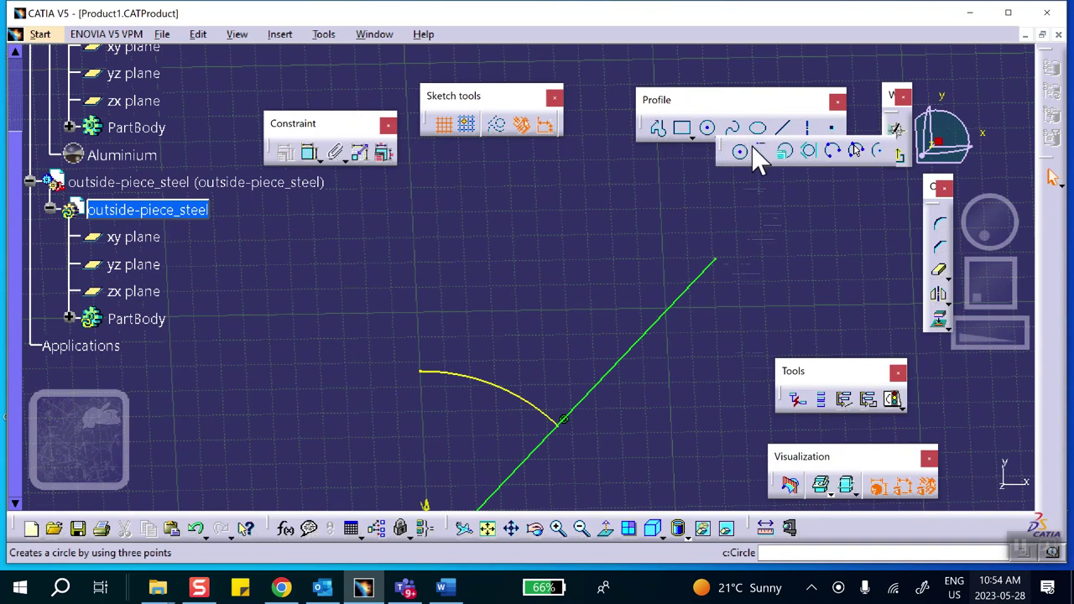
pyautogui.click(739, 151)
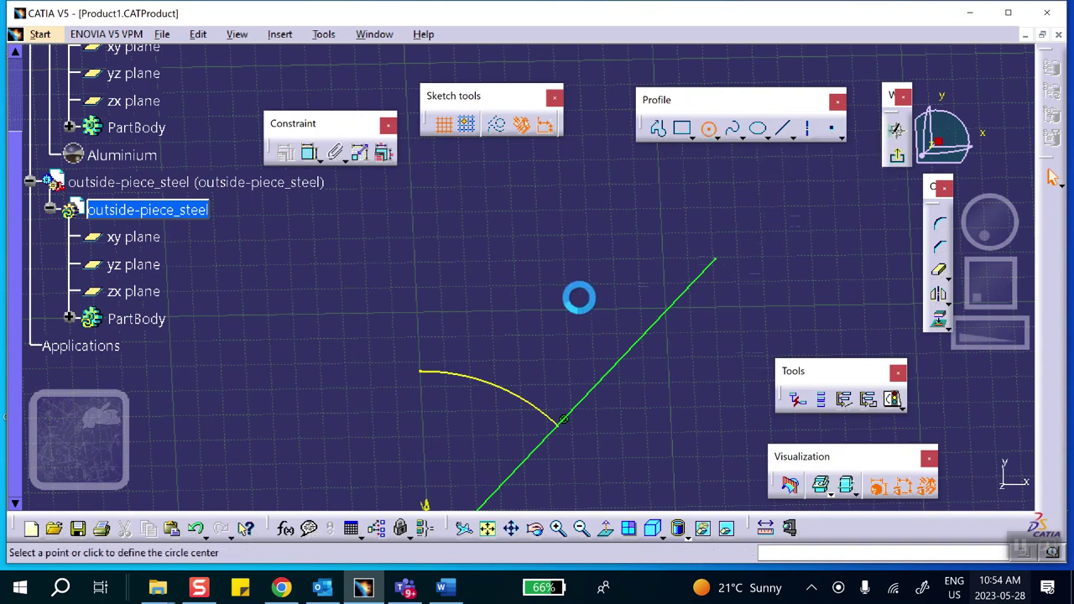
pyautogui.middleClick(538, 403)
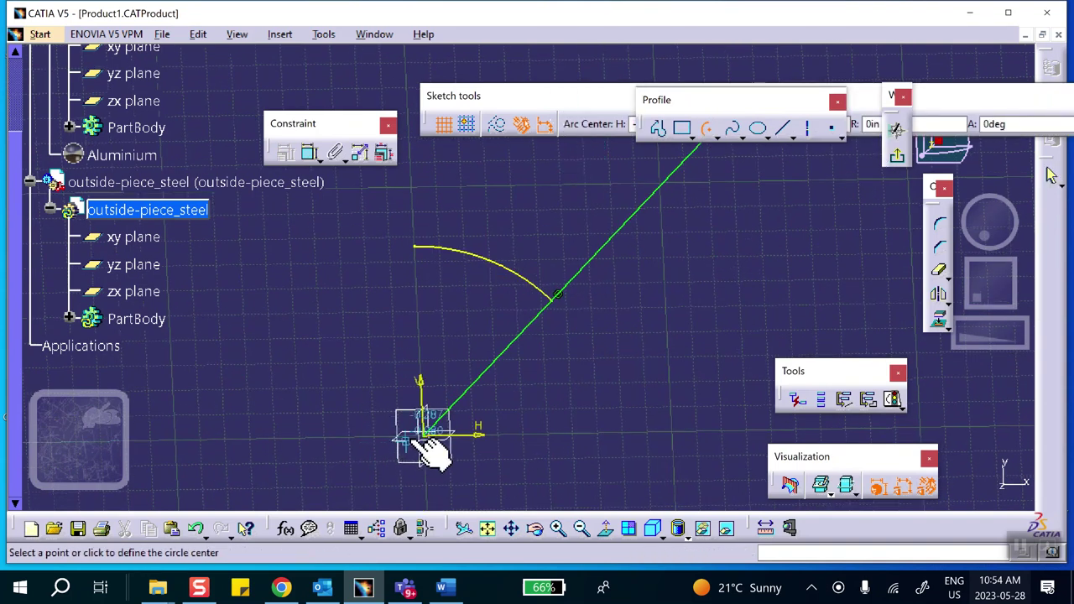
pyautogui.click(424, 431)
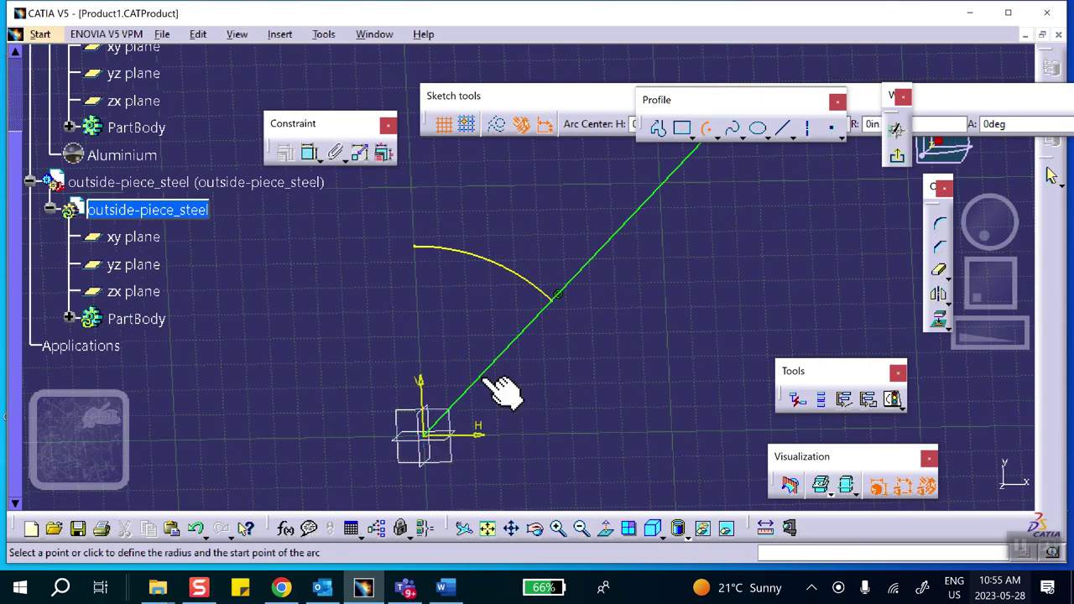
pyautogui.moveTo(594, 235); pyautogui.dragTo(587, 369, button='middle')
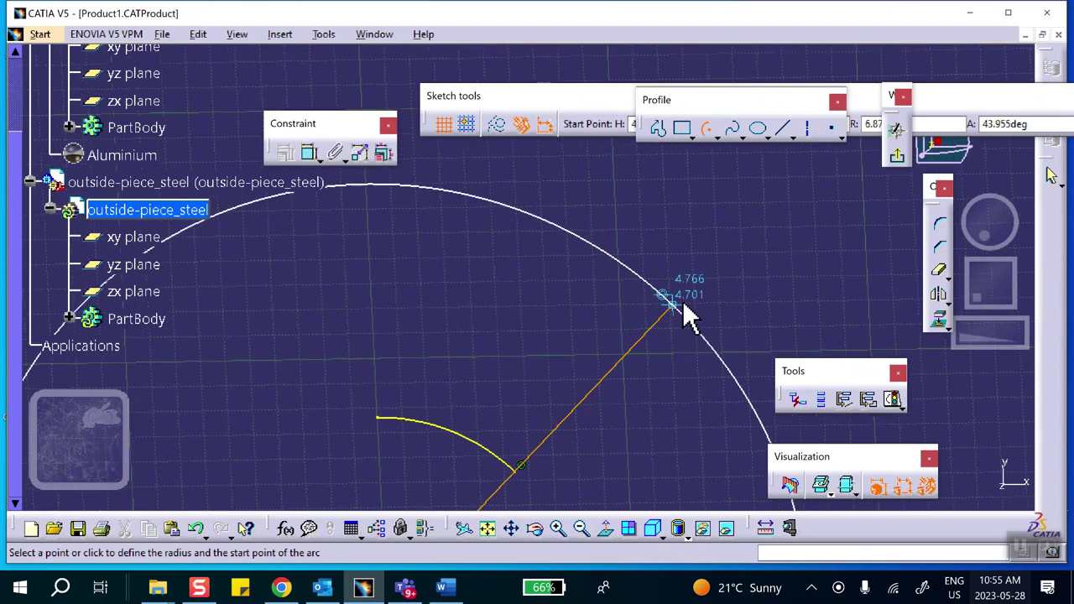
pyautogui.click(671, 304)
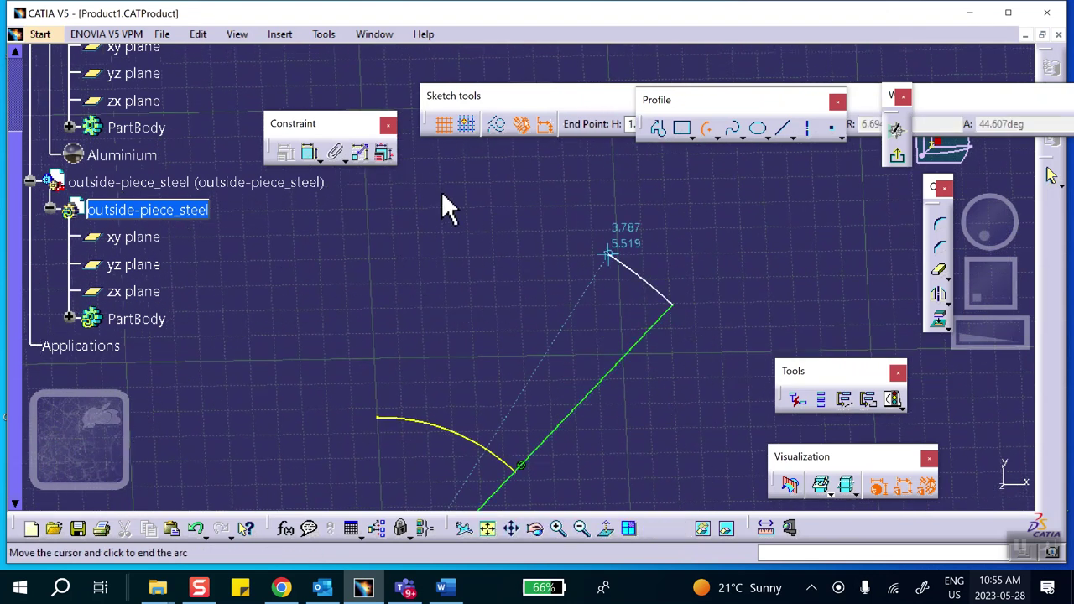
pyautogui.click(363, 195)
pyautogui.moveTo(611, 223); pyautogui.dragTo(640, 384, button='middle')
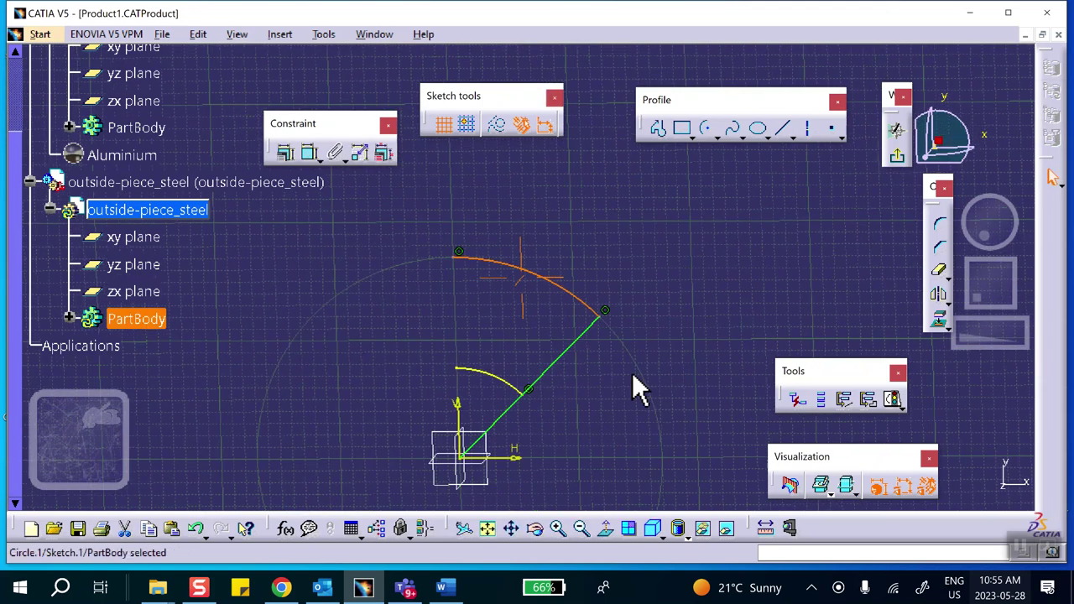
# Step: Constrain the outer arc to radius 5, checking the assignment drawing's disk dimensions
pyautogui.click(311, 154)
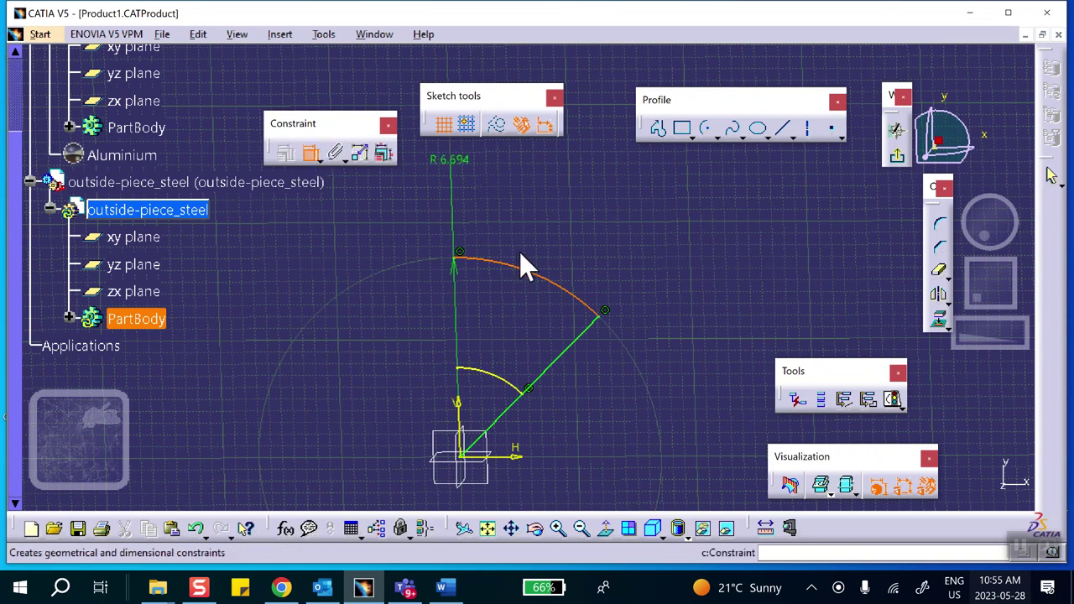
pyautogui.click(614, 241)
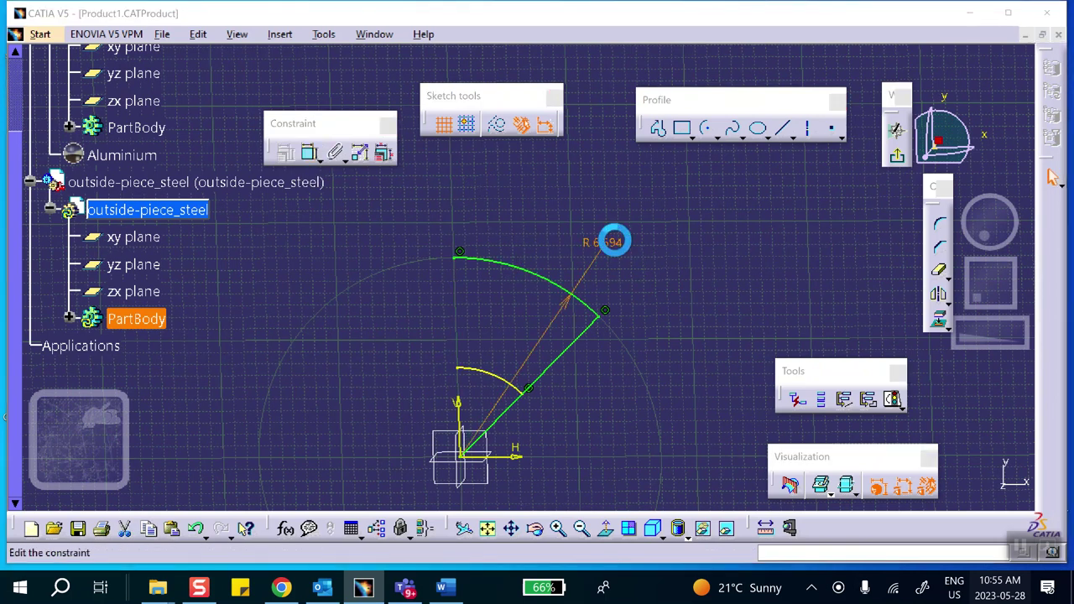
pyautogui.write('5')
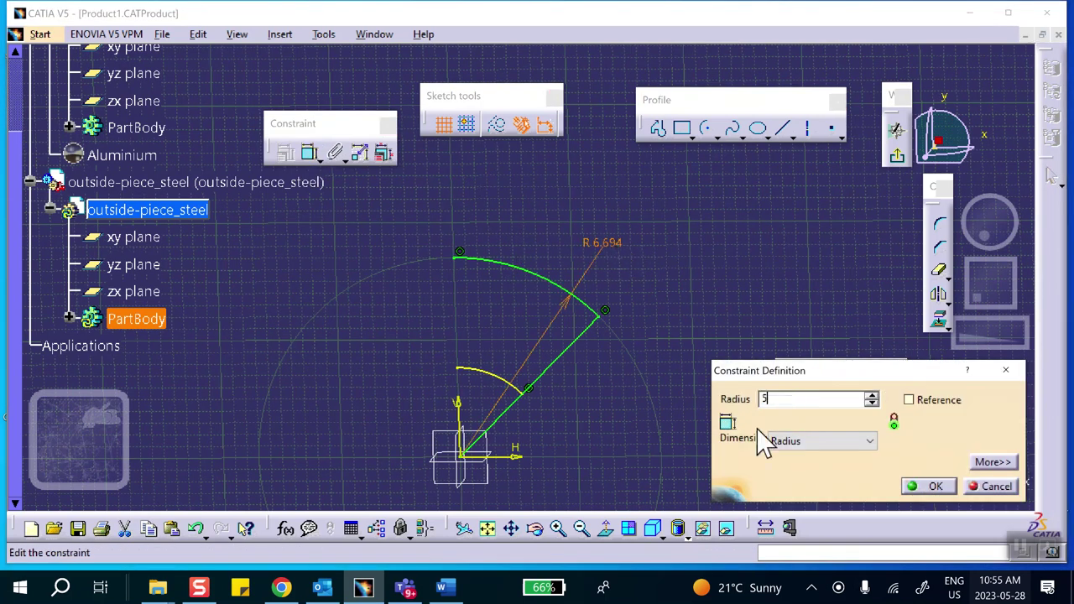
pyautogui.click(935, 487)
pyautogui.moveTo(509, 252); pyautogui.dragTo(530, 225, button='middle')
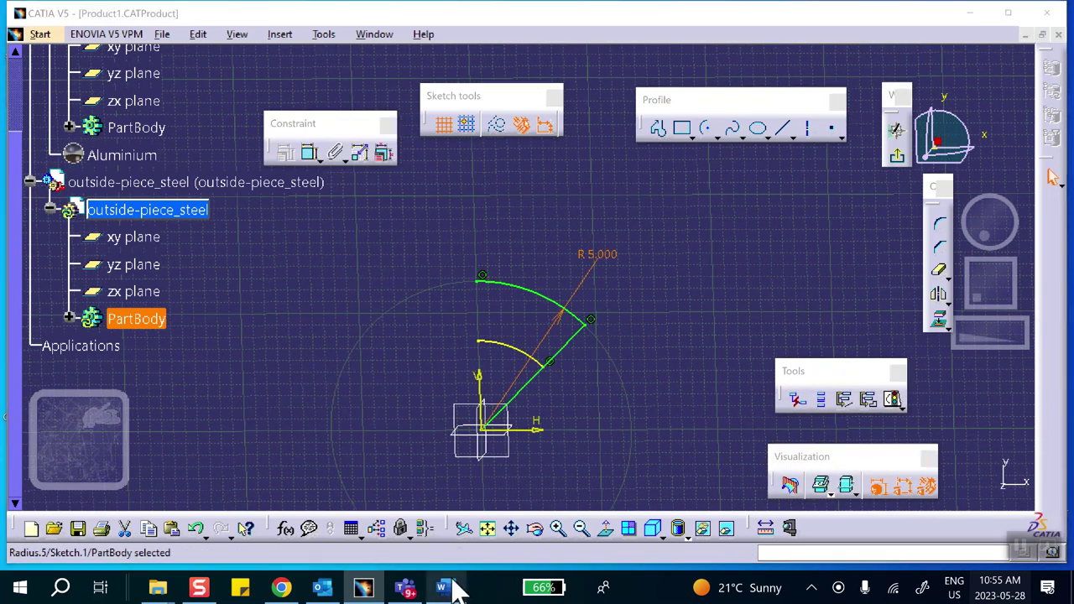
pyautogui.click(442, 588)
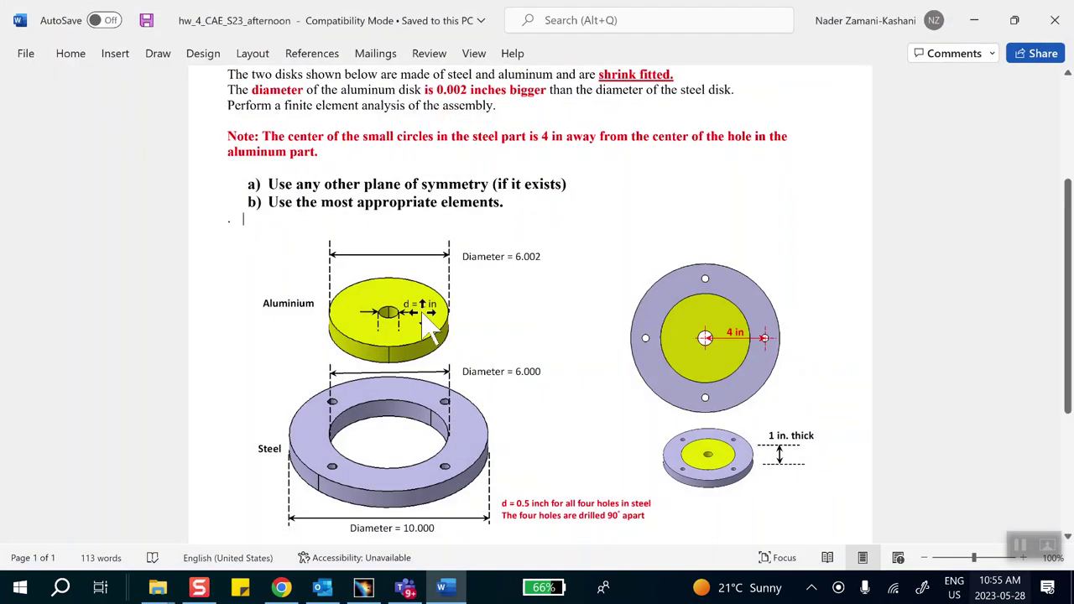
pyautogui.click(971, 21)
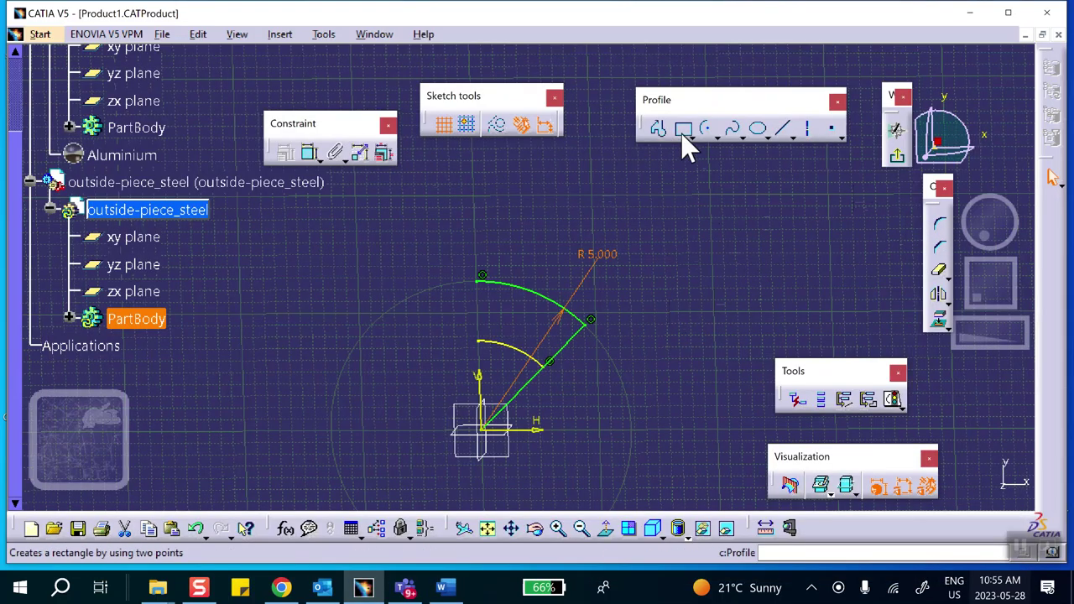
# Step: Draw a vertical line from the outer arc's top end down to the inner arc's top end
pyautogui.click(786, 128)
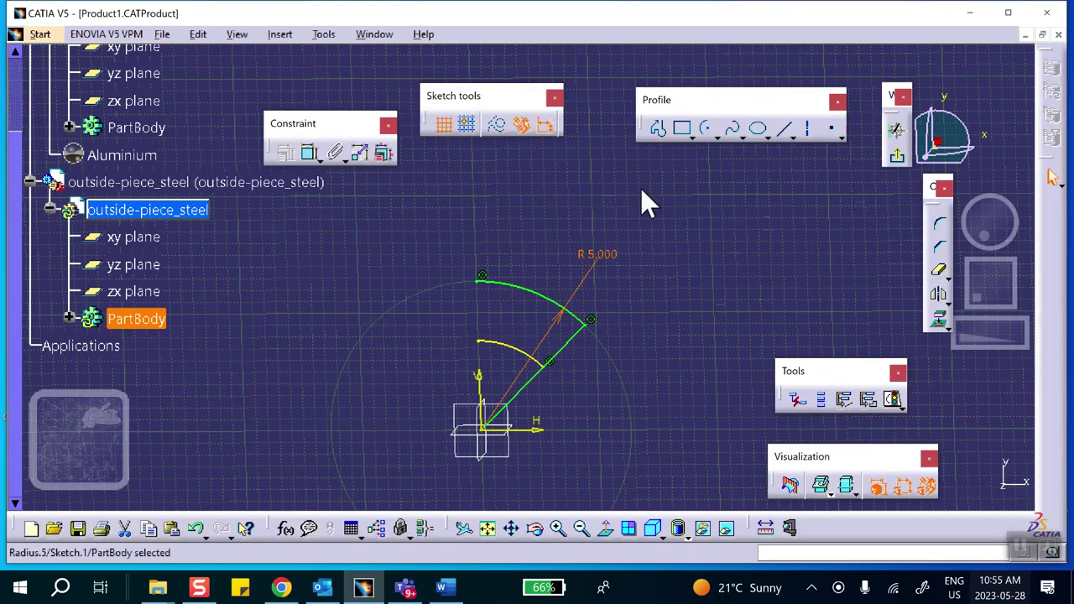
pyautogui.click(482, 276)
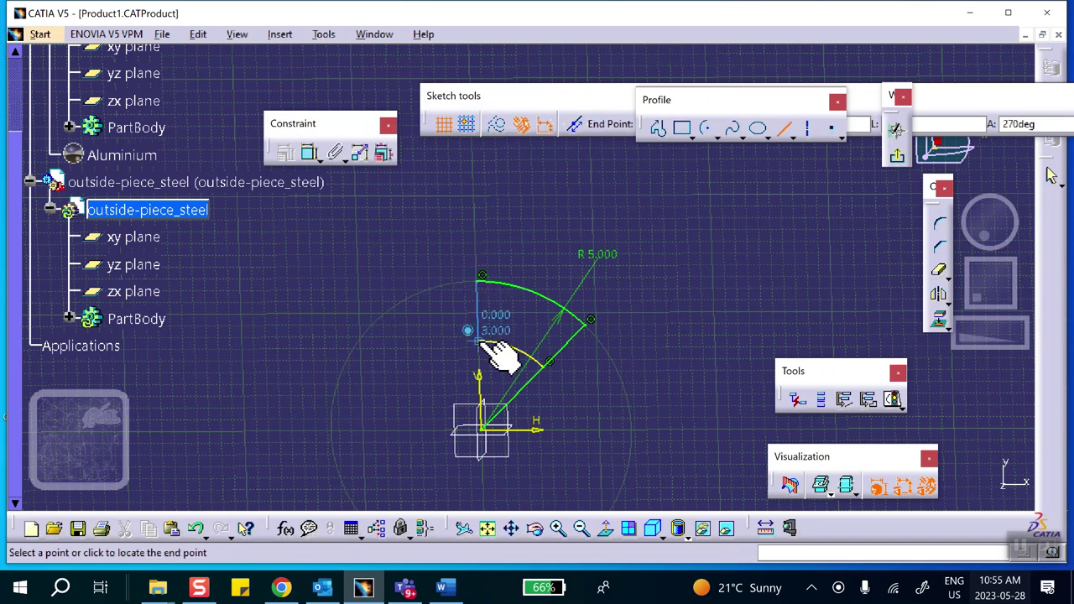
pyautogui.click(480, 342)
pyautogui.moveTo(688, 304)
pyautogui.mouseDown(button='middle')
pyautogui.moveTo(613, 168)
pyautogui.moveTo(637, 83)
pyautogui.mouseUp(button='middle')
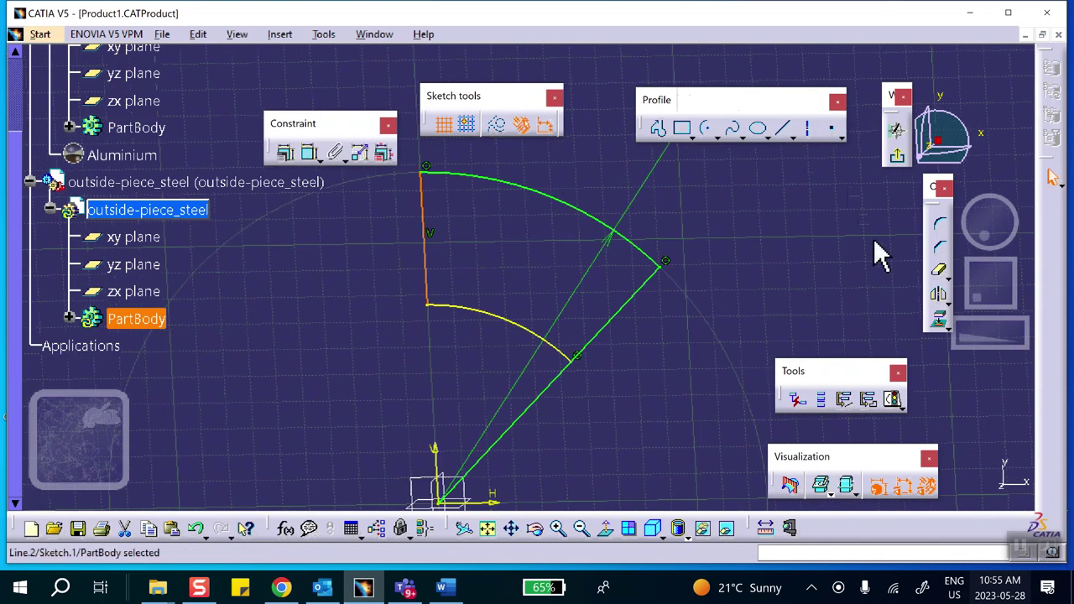
# Step: Quick Trim the radial line below the inner arc to close the sector profile
pyautogui.click(938, 273)
pyautogui.click(537, 417)
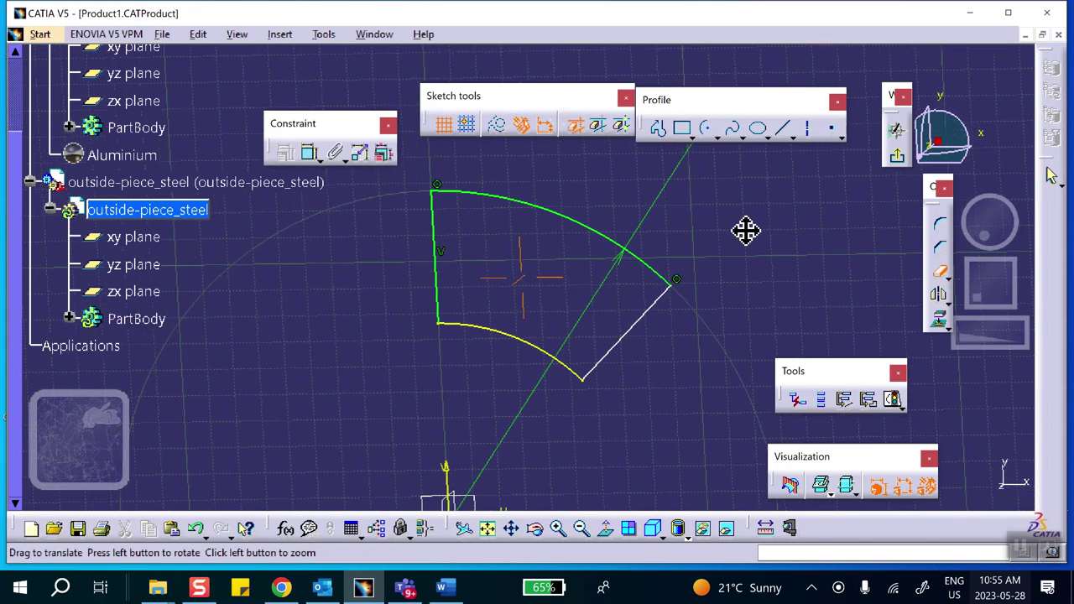
pyautogui.moveTo(733, 213); pyautogui.dragTo(763, 248, button='middle')
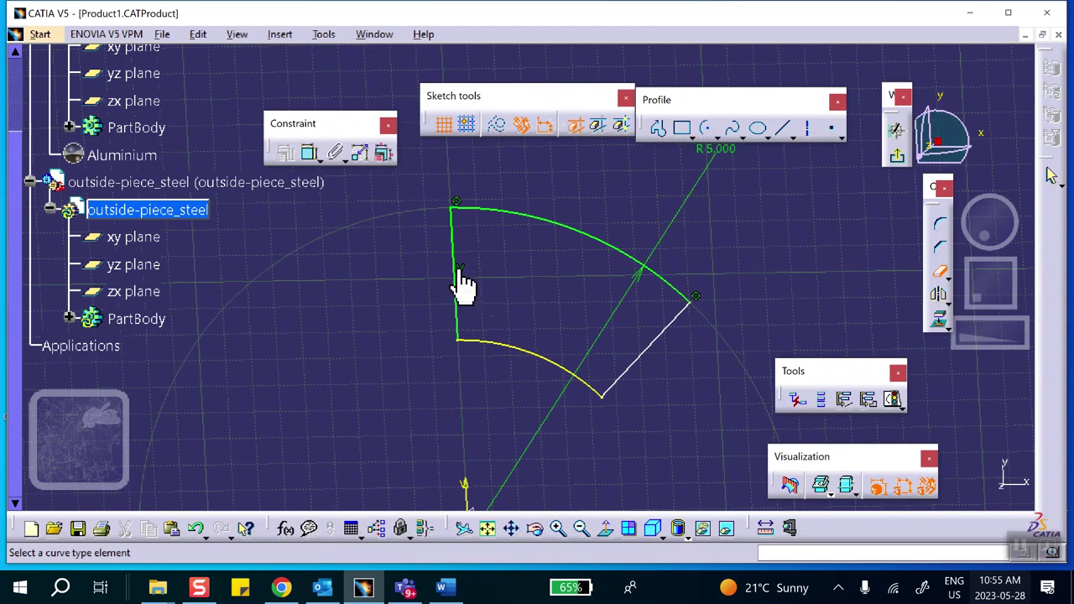
pyautogui.moveTo(742, 295); pyautogui.dragTo(731, 163, button='middle')
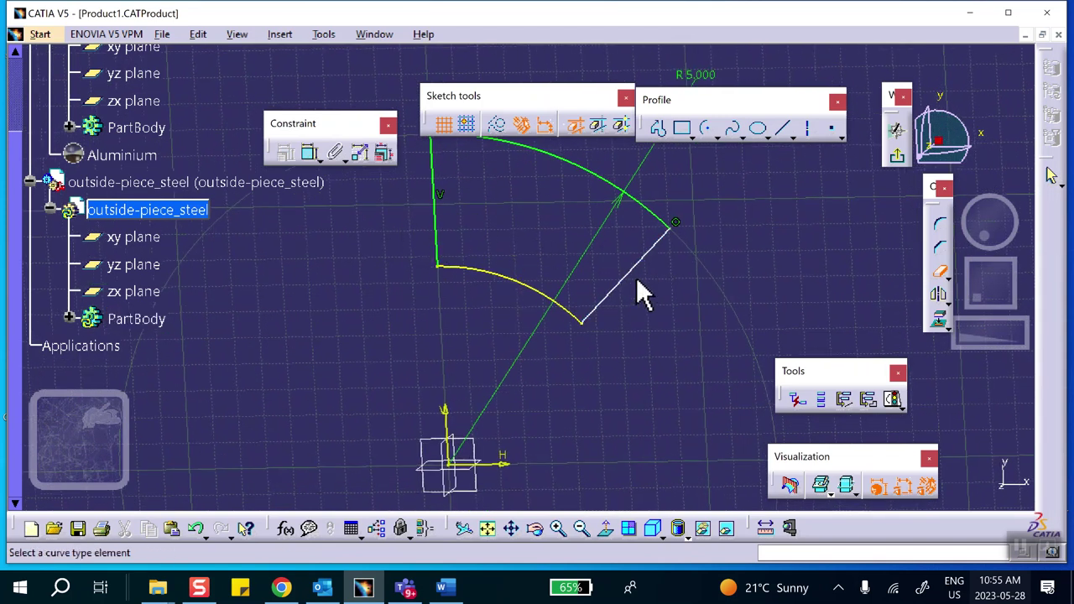
pyautogui.moveTo(570, 339)
pyautogui.mouseDown(button='middle')
pyautogui.moveTo(654, 374)
pyautogui.moveTo(628, 419)
pyautogui.mouseUp(button='middle')
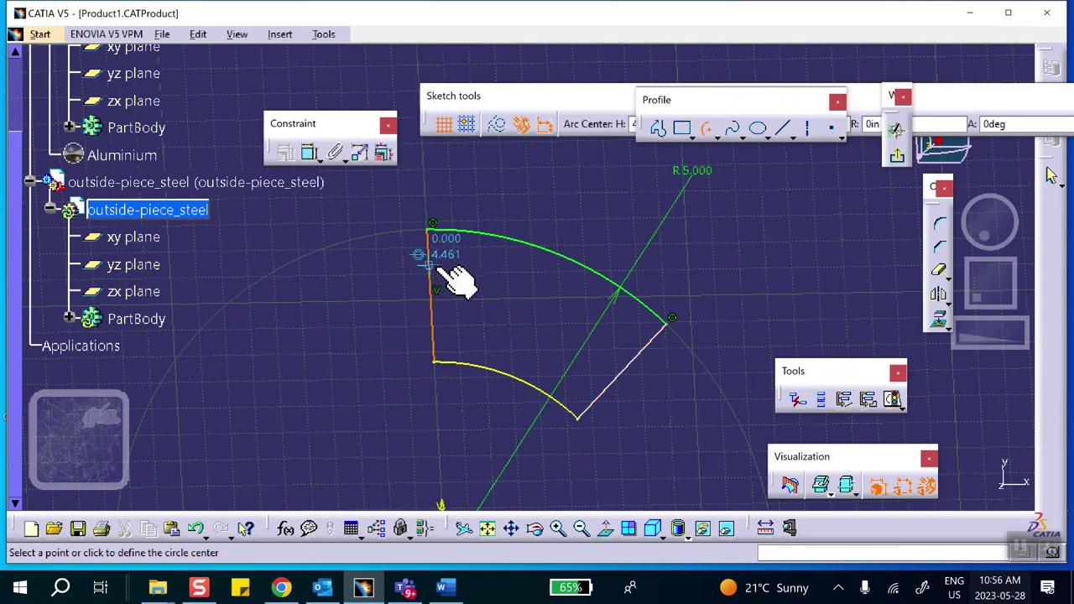
# Step: Draw a small arc centred on the vertical edge, just below the top corner
pyautogui.click(428, 264)
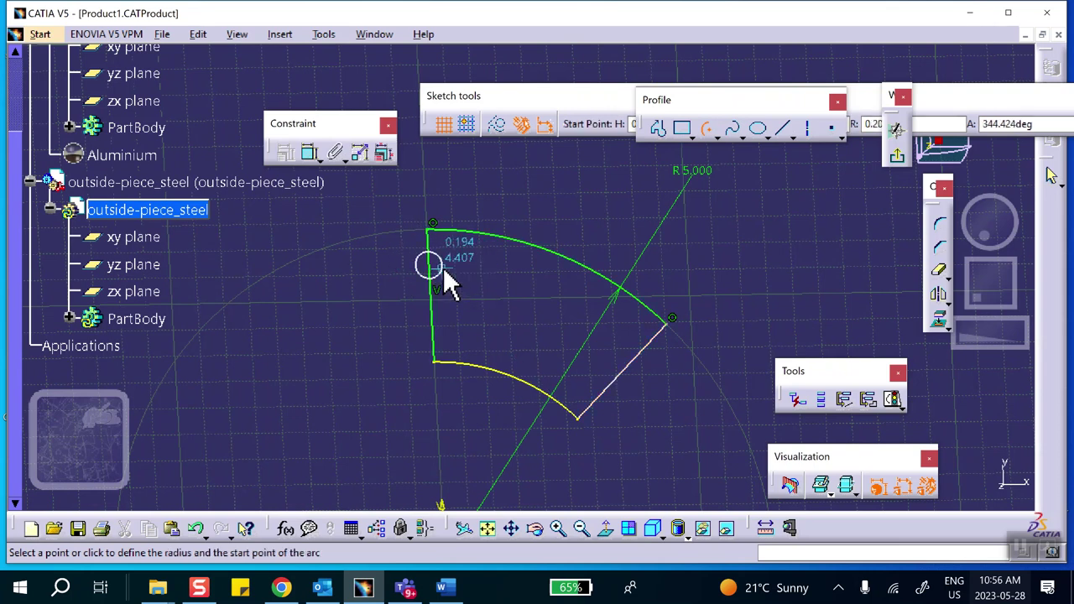
pyautogui.click(444, 267)
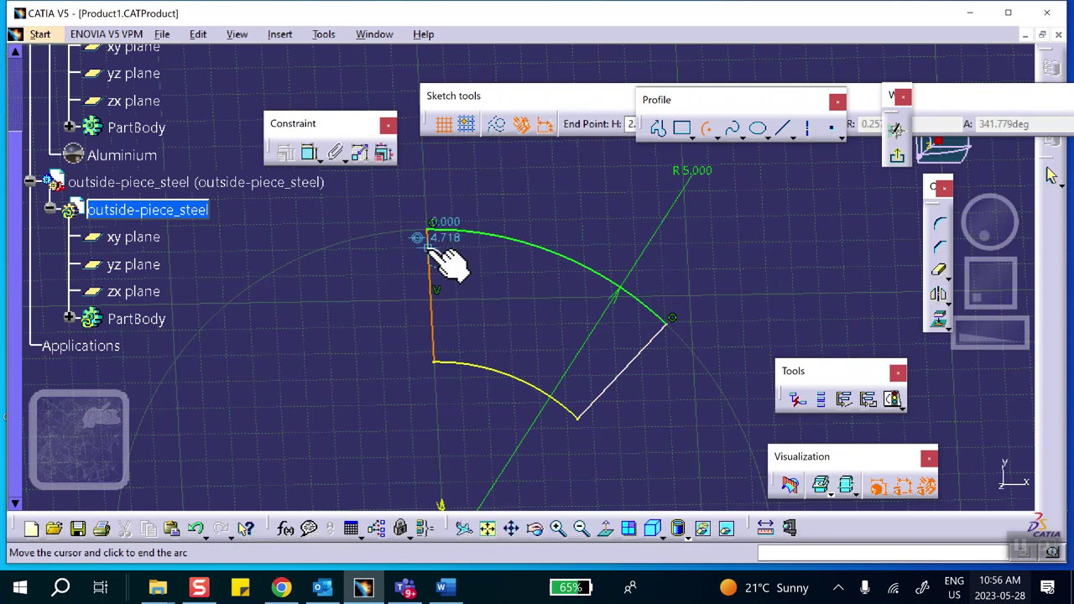
pyautogui.click(433, 245)
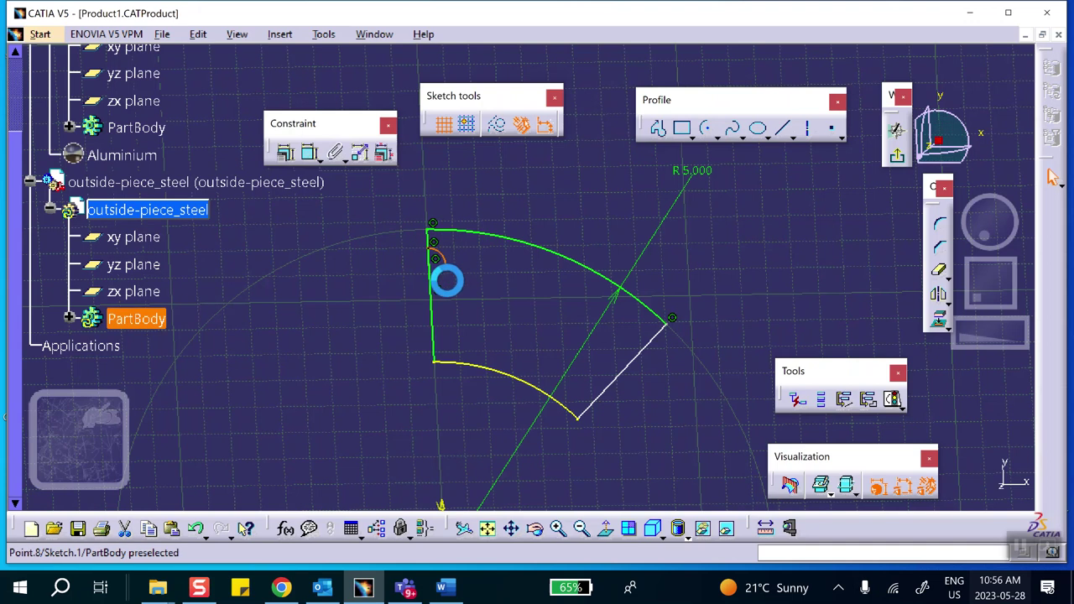
pyautogui.moveTo(600, 203)
pyautogui.mouseDown(button='middle')
pyautogui.moveTo(592, 160)
pyautogui.moveTo(551, 242)
pyautogui.mouseUp(button='middle')
# Step: Select the small arc's end point together with the vertical edge line
pyautogui.click(628, 197)
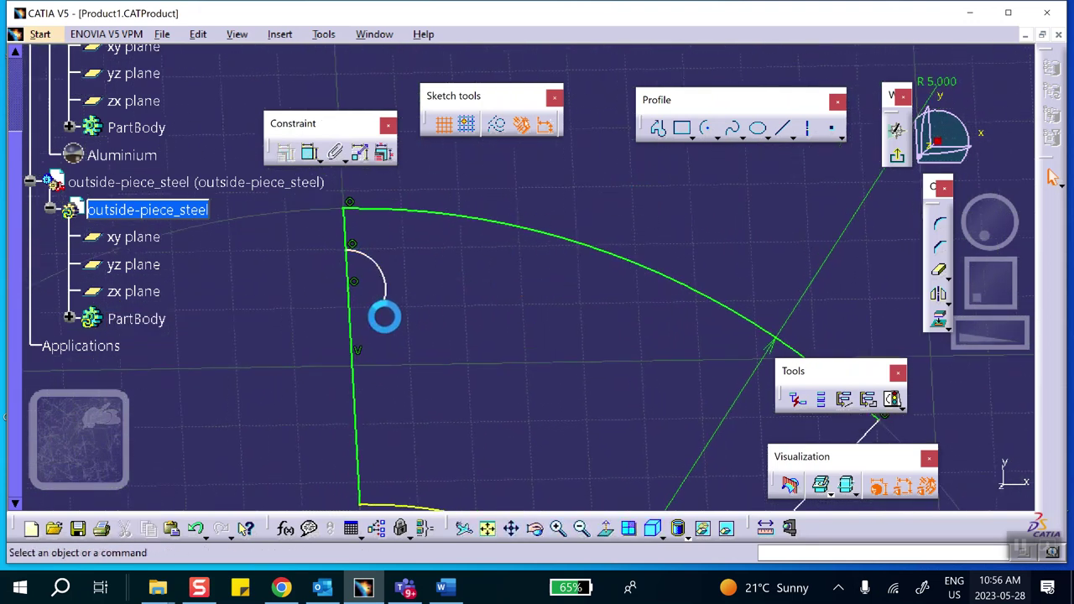
pyautogui.click(383, 297)
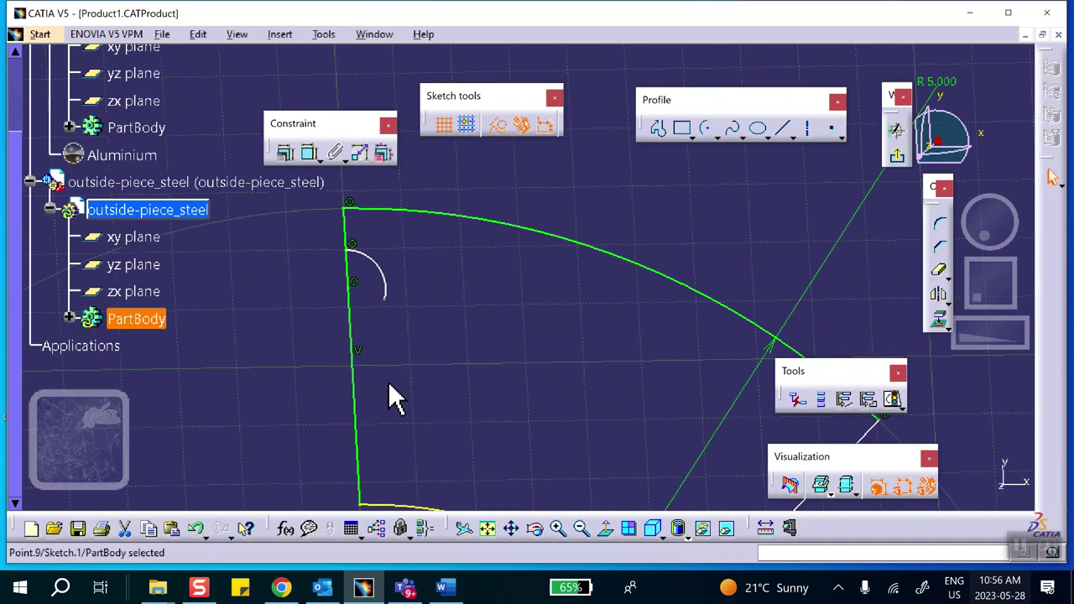
pyautogui.keyDown('ctrl'); pyautogui.click(358, 402); pyautogui.keyUp('ctrl')
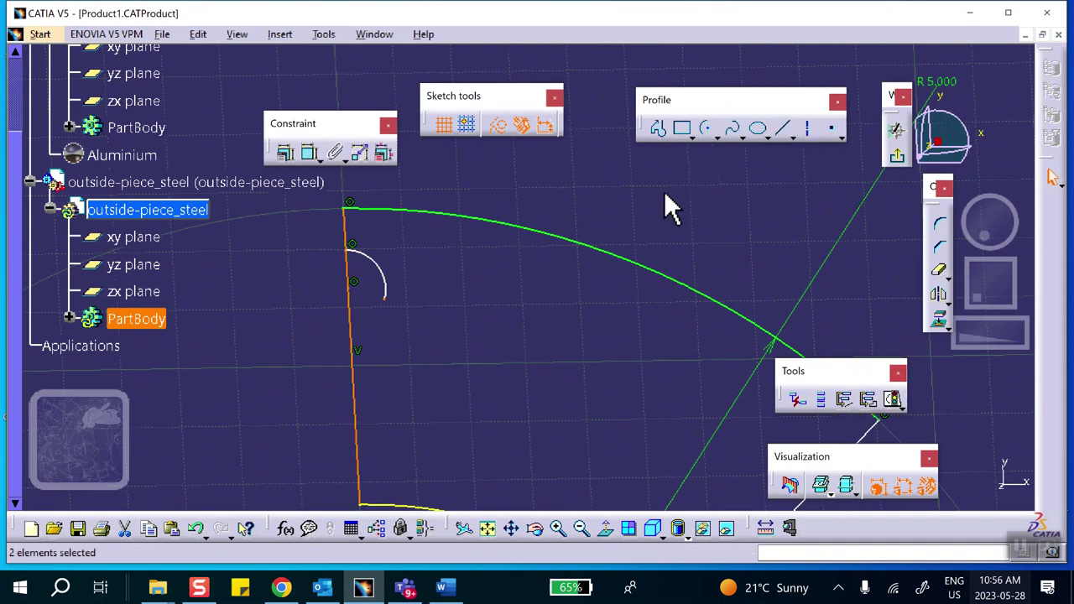
# Step: Add a Coincidence constraint between the small arc's end point and the vertical edge line
pyautogui.click(321, 155)
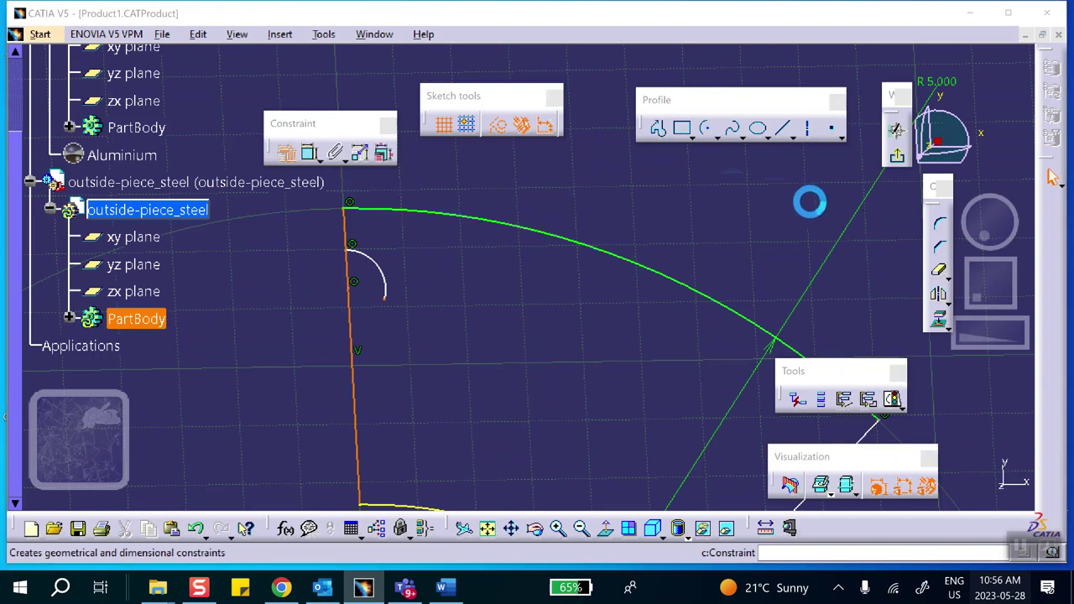
pyautogui.click(941, 324)
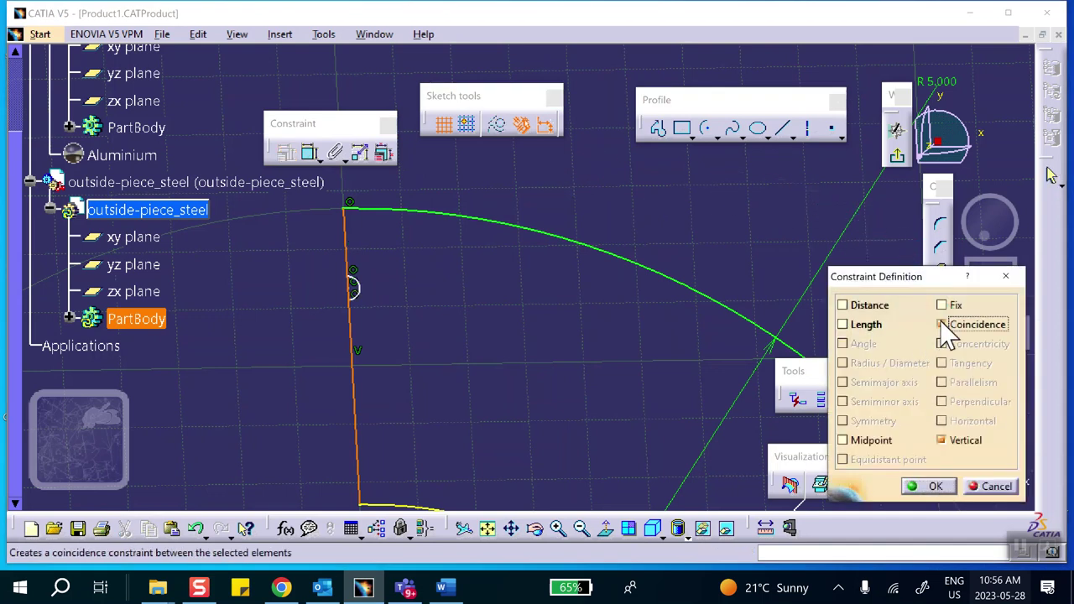
pyautogui.click(933, 486)
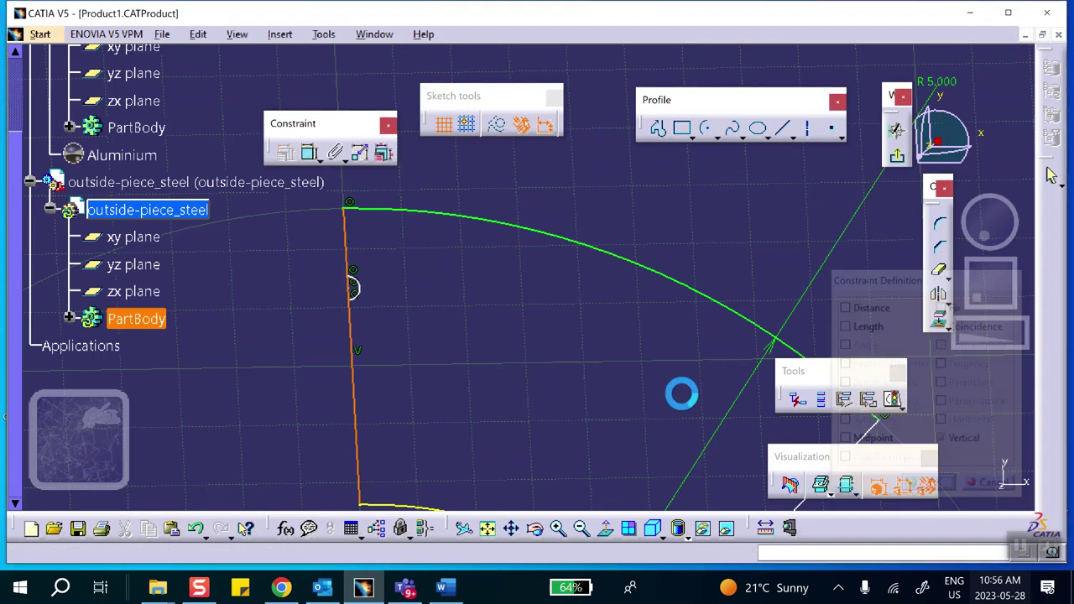
pyautogui.moveTo(546, 359)
pyautogui.mouseDown(button='middle')
pyautogui.moveTo(548, 372)
pyautogui.moveTo(530, 297)
pyautogui.moveTo(510, 314)
pyautogui.moveTo(774, 275)
pyautogui.moveTo(788, 263)
pyautogui.mouseUp(button='middle')
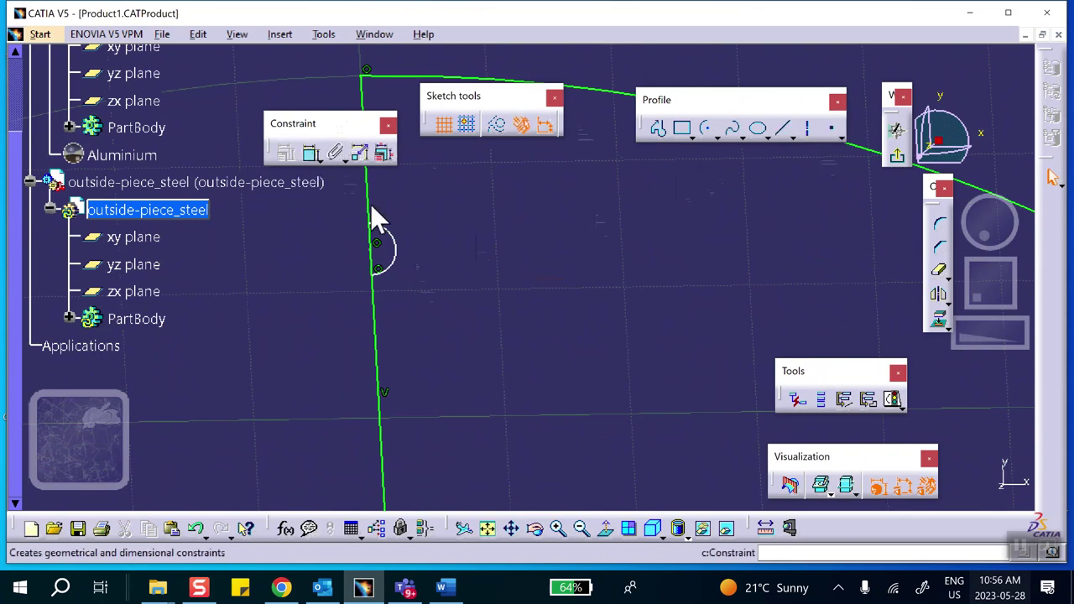
# Step: Dimension the small arc's radius and set it to 0.250
pyautogui.click(394, 250)
pyautogui.click(470, 231)
pyautogui.doubleClick(470, 229)
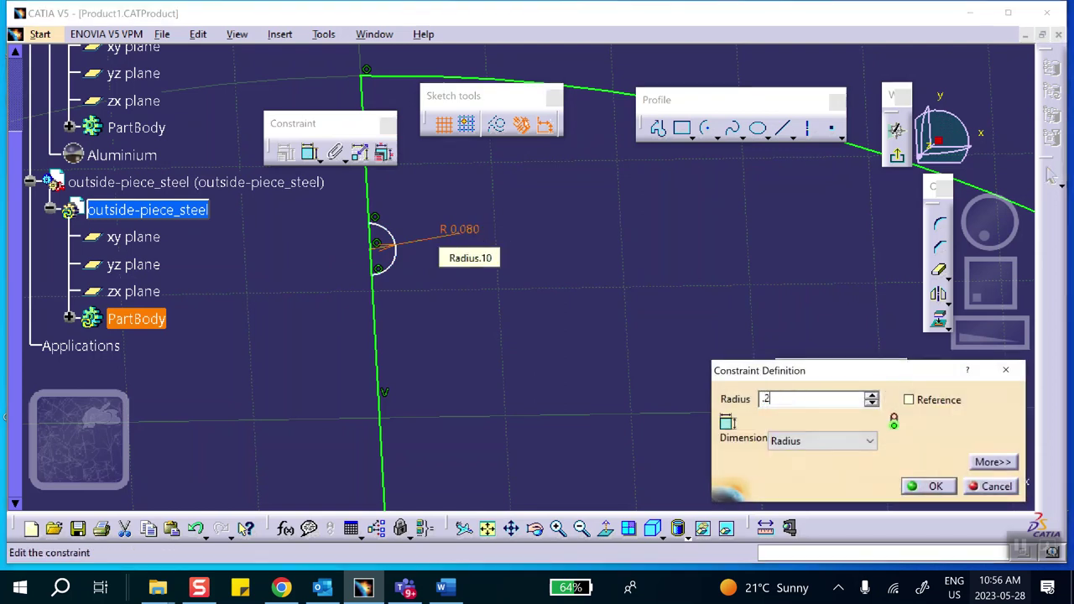
pyautogui.click(935, 488)
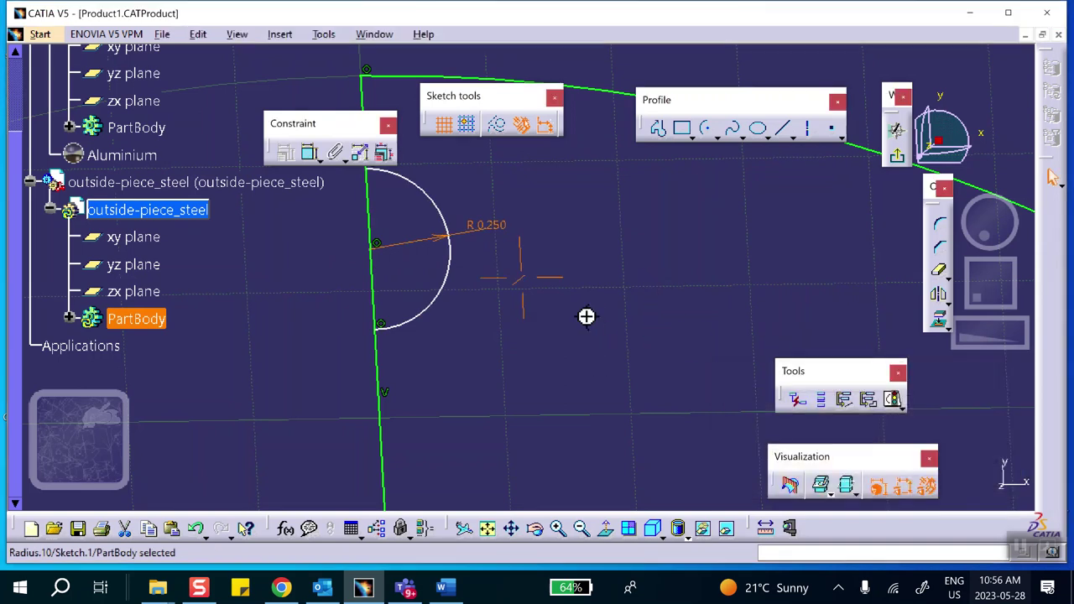
pyautogui.moveTo(585, 319); pyautogui.dragTo(575, 431, button='middle')
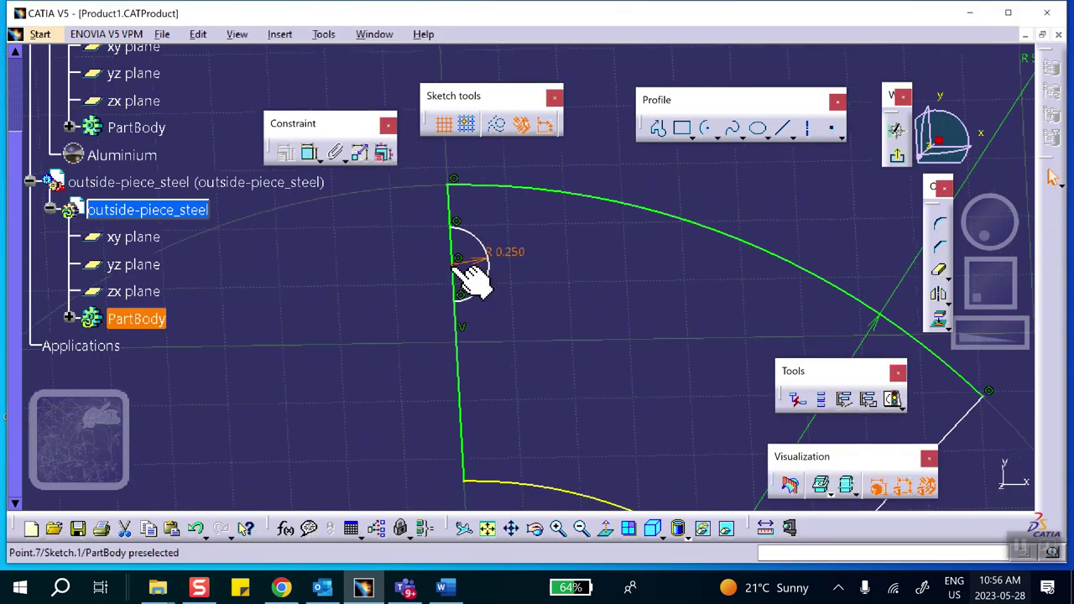
pyautogui.moveTo(604, 361)
pyautogui.mouseDown(button='middle')
pyautogui.moveTo(604, 300)
pyautogui.moveTo(616, 292)
pyautogui.mouseUp(button='middle')
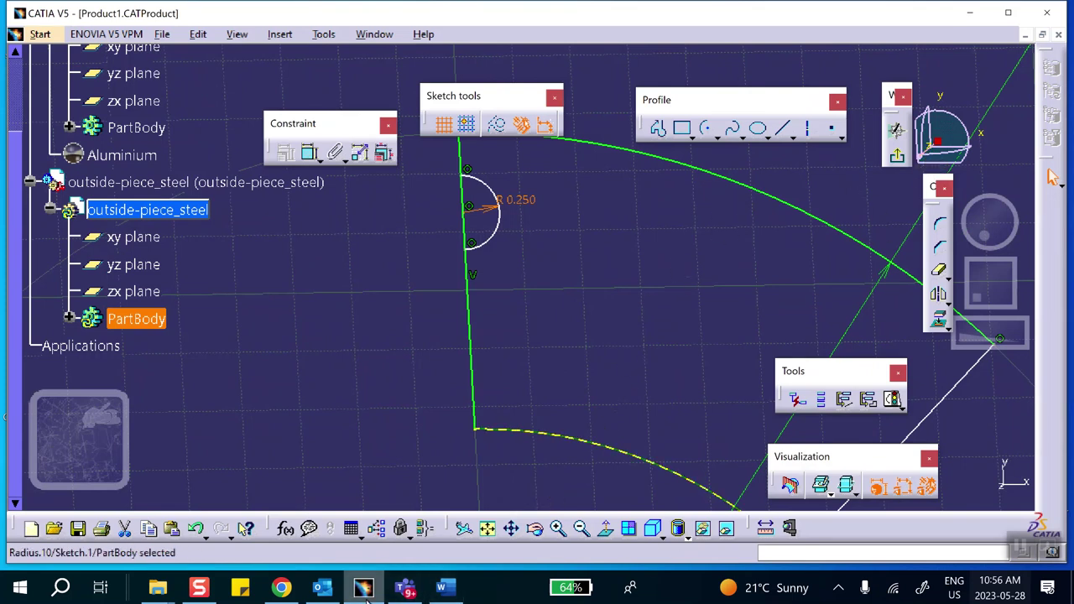
# Step: Check the assignment sheet in Word, then return to the full sector profile in CATIA
pyautogui.click(444, 588)
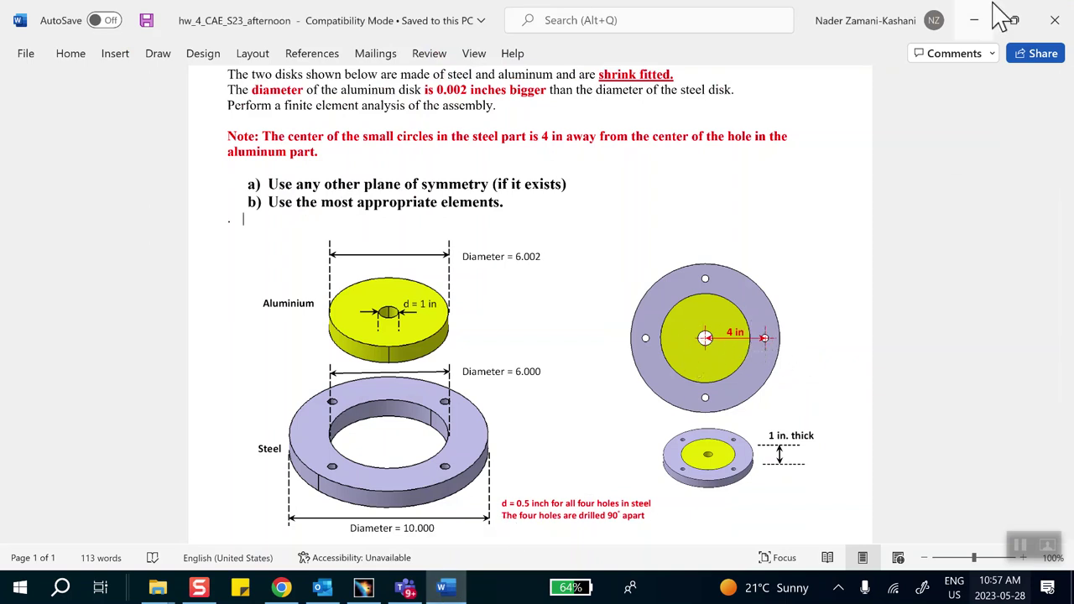
pyautogui.click(976, 21)
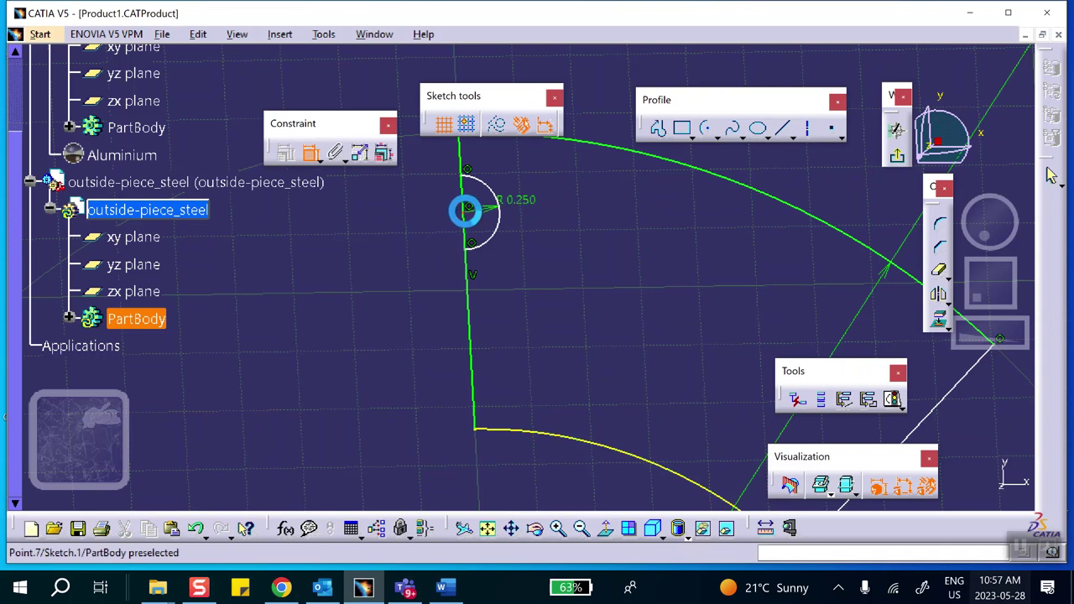
pyautogui.moveTo(558, 319)
pyautogui.mouseDown(button='middle')
pyautogui.moveTo(518, 192)
pyautogui.moveTo(470, 356)
pyautogui.mouseUp(button='middle')
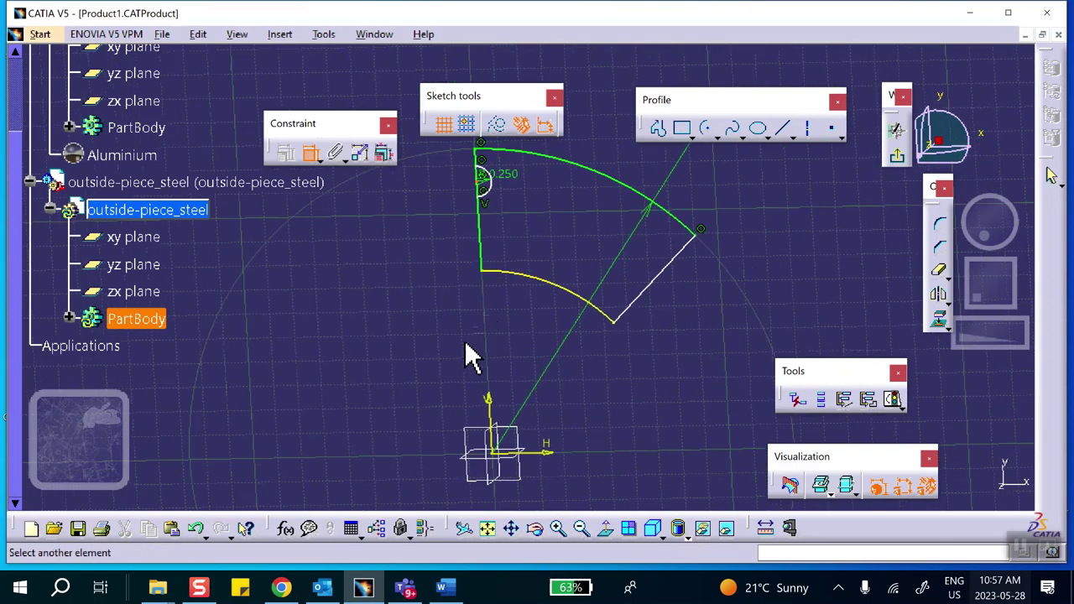
# Step: Dimension the distance from the sketch origin to the arc centre as 4.000
pyautogui.click(496, 454)
pyautogui.click(426, 315)
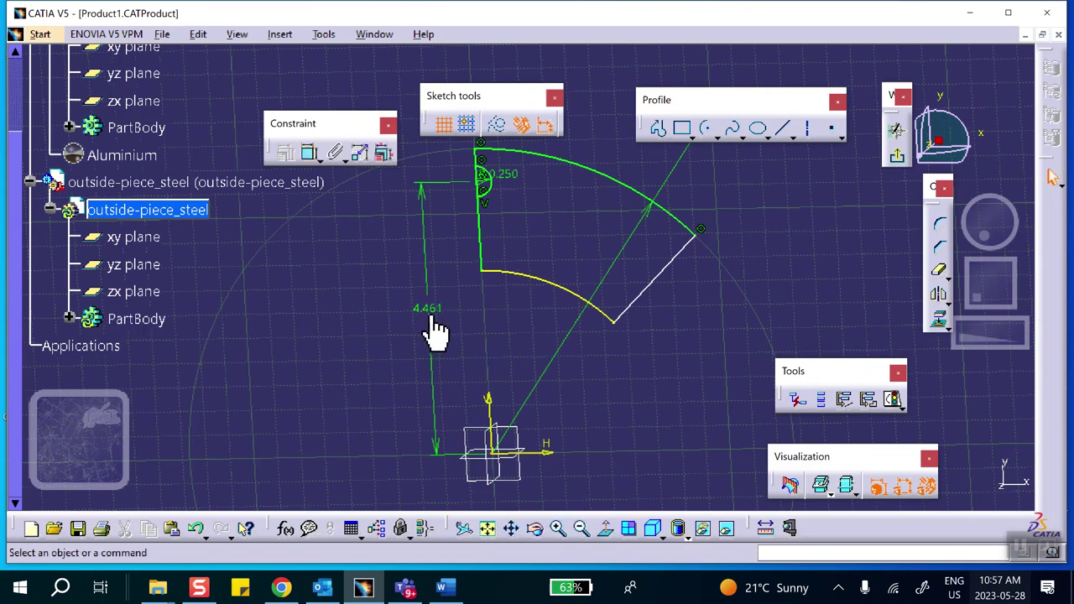
pyautogui.doubleClick(437, 309)
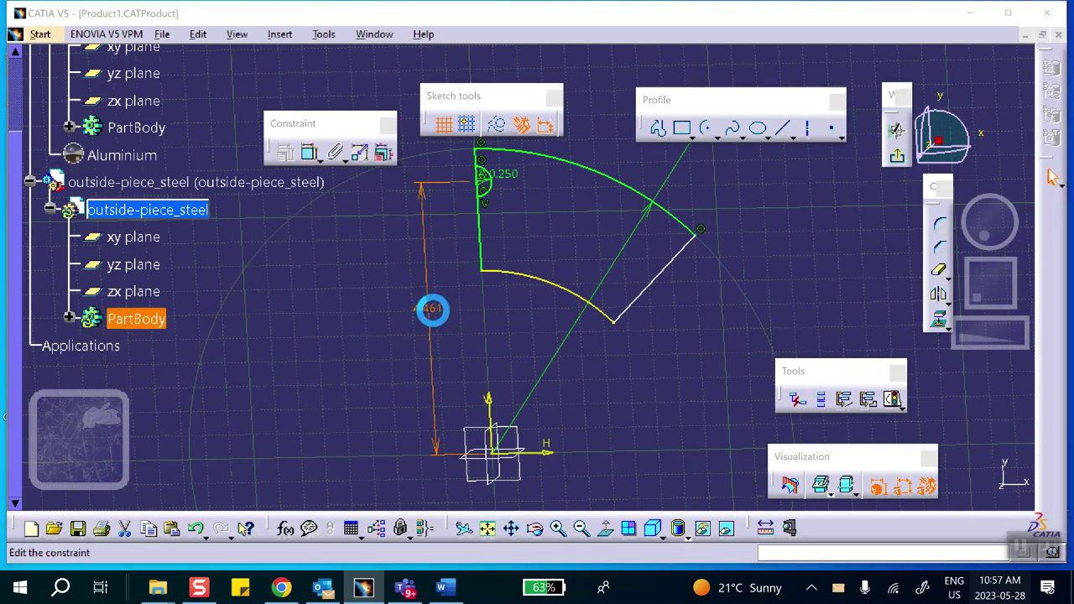
pyautogui.write('4')
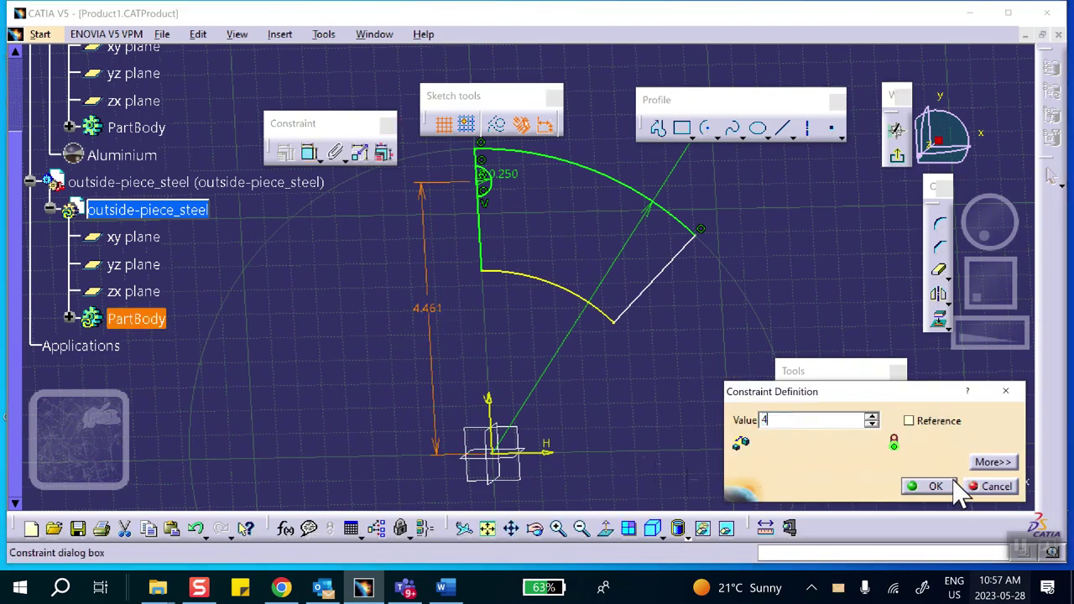
pyautogui.click(932, 486)
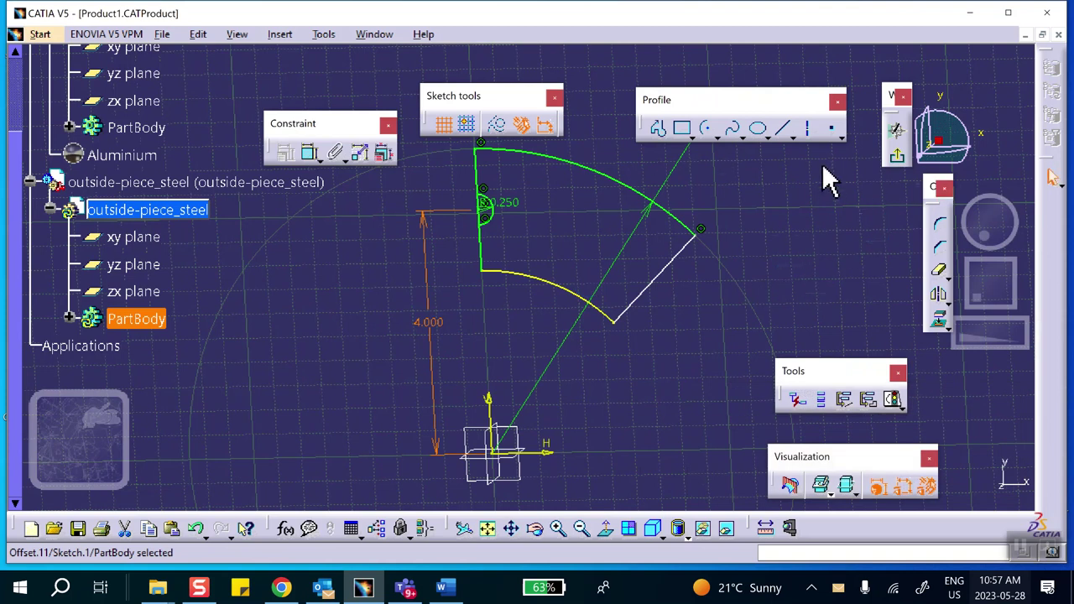
# Step: Quick Trim the edge line inside the small arc and exit the Sketcher
pyautogui.moveTo(817, 221)
pyautogui.mouseDown(button='middle')
pyautogui.moveTo(822, 233)
pyautogui.moveTo(788, 191)
pyautogui.moveTo(836, 321)
pyautogui.mouseUp(button='middle')
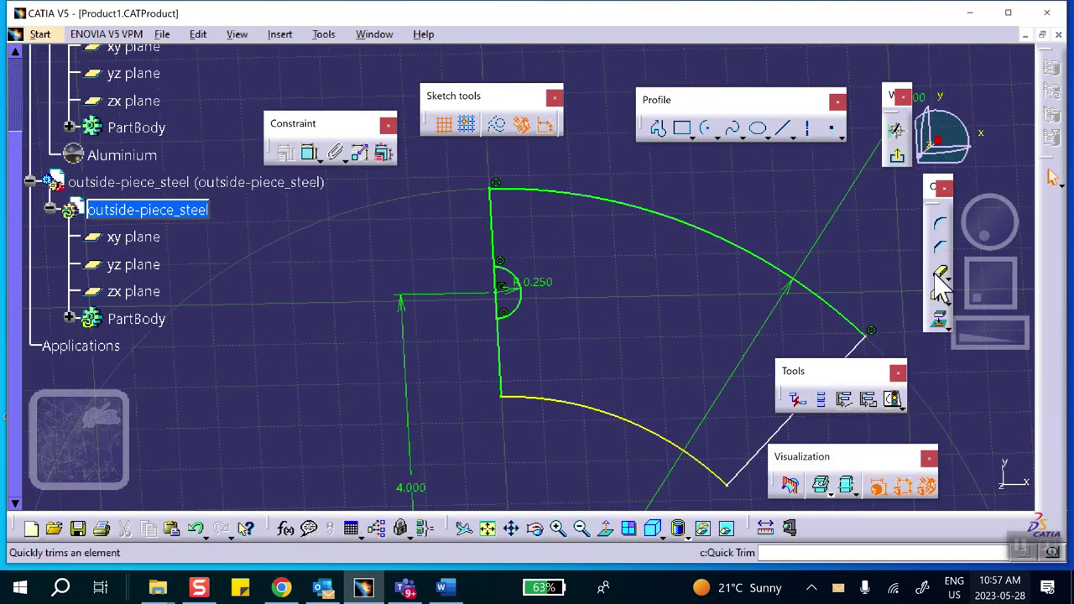
pyautogui.click(940, 275)
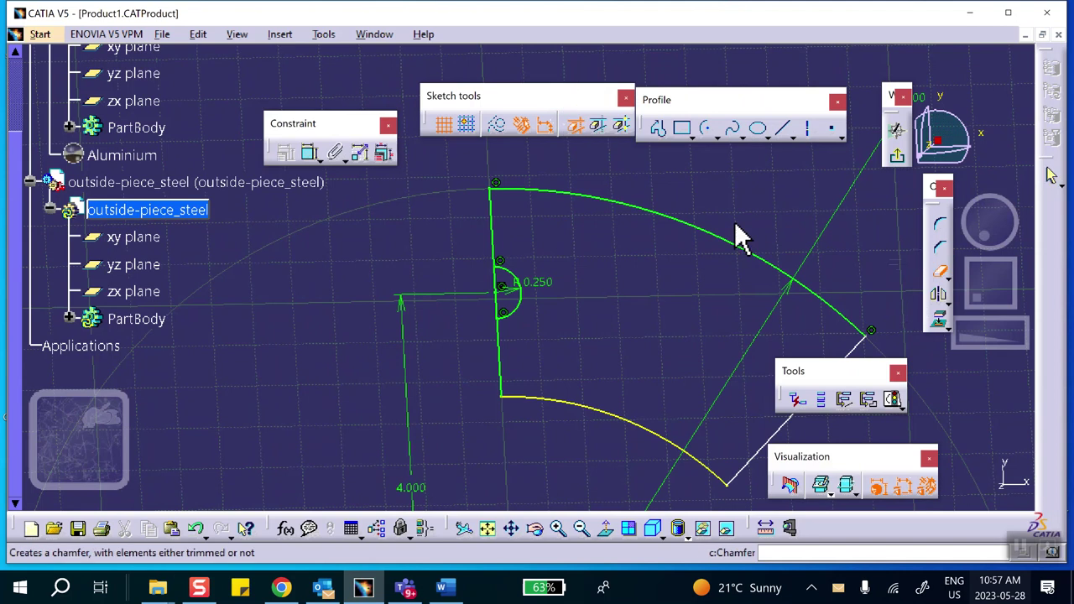
pyautogui.click(500, 285)
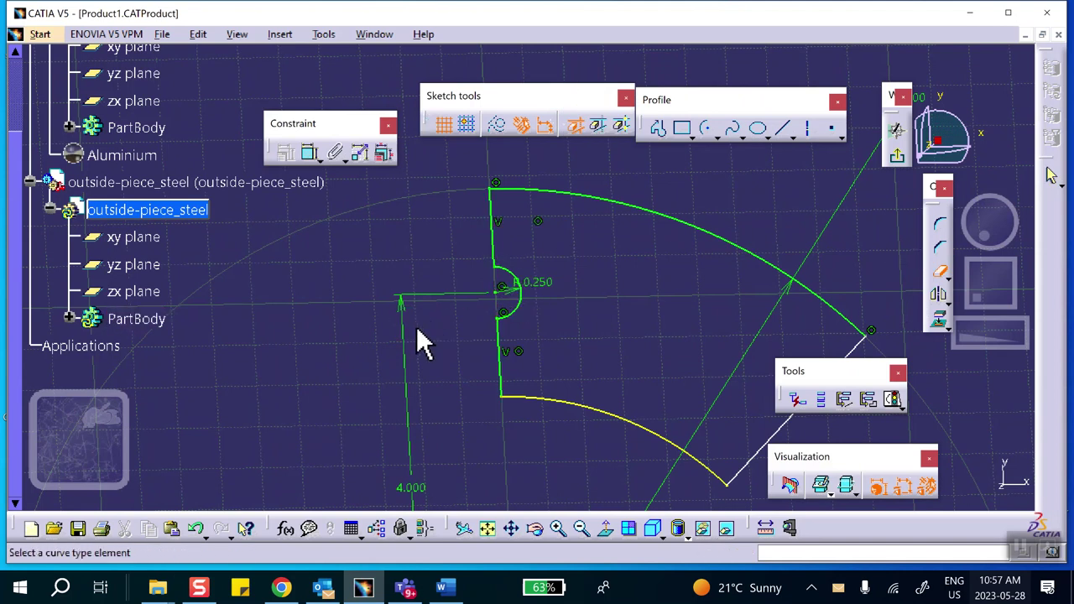
pyautogui.click(897, 156)
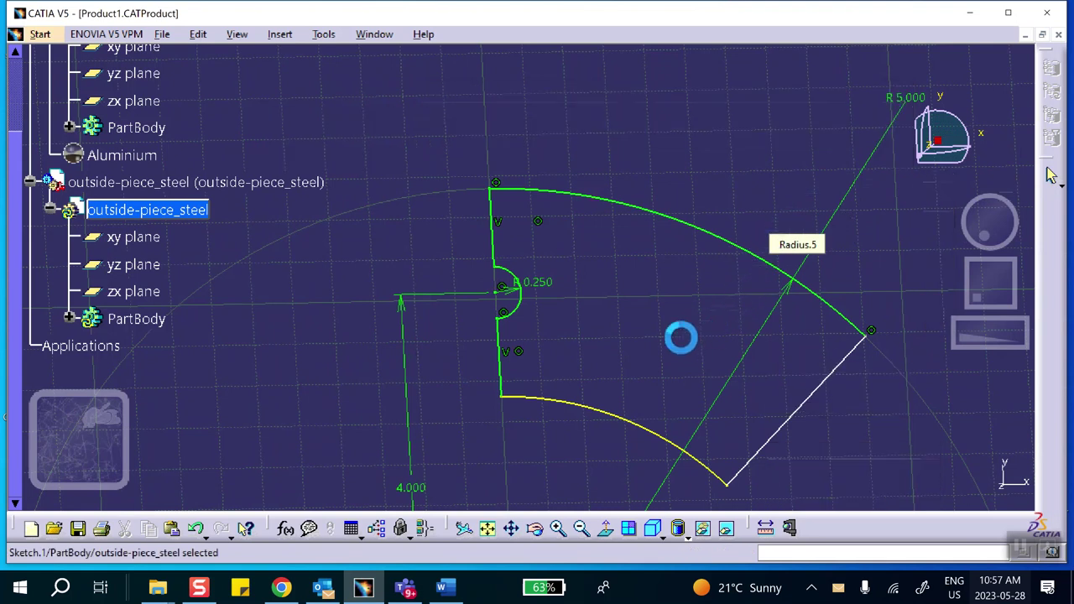
# Step: Hide the yellow aluminium pad solid
pyautogui.moveTo(578, 336)
pyautogui.mouseDown(button='middle')
pyautogui.moveTo(693, 299)
pyautogui.moveTo(717, 329)
pyautogui.mouseUp(button='middle')
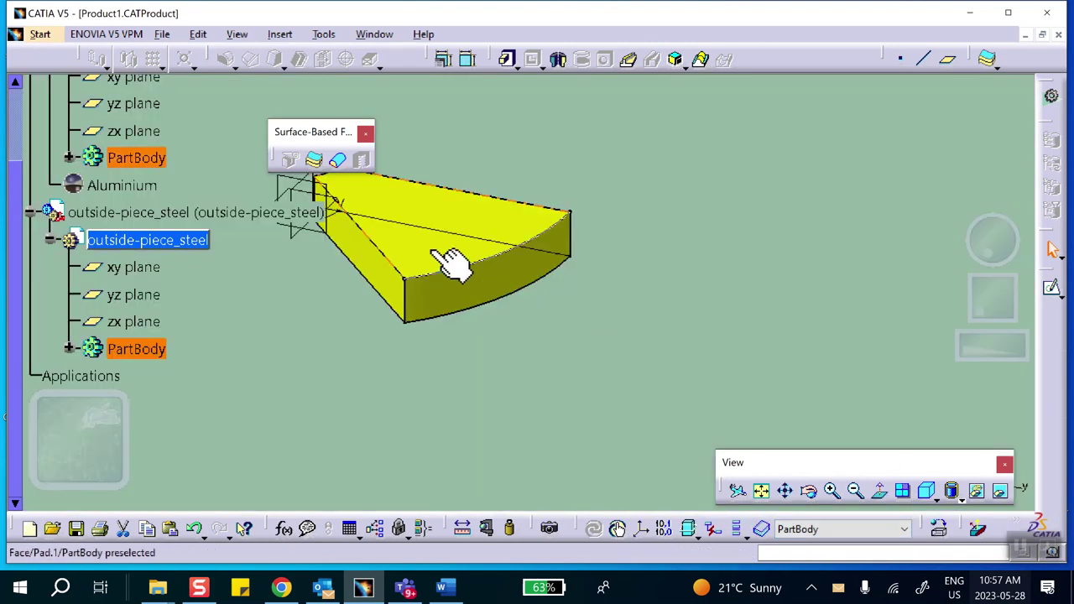
pyautogui.rightClick(442, 260)
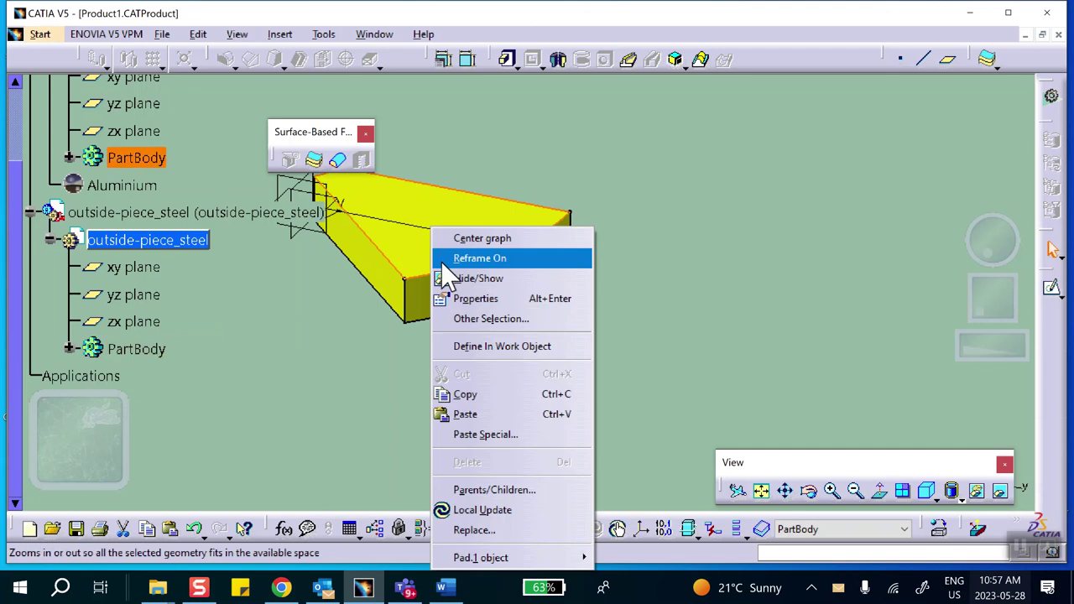
pyautogui.click(462, 277)
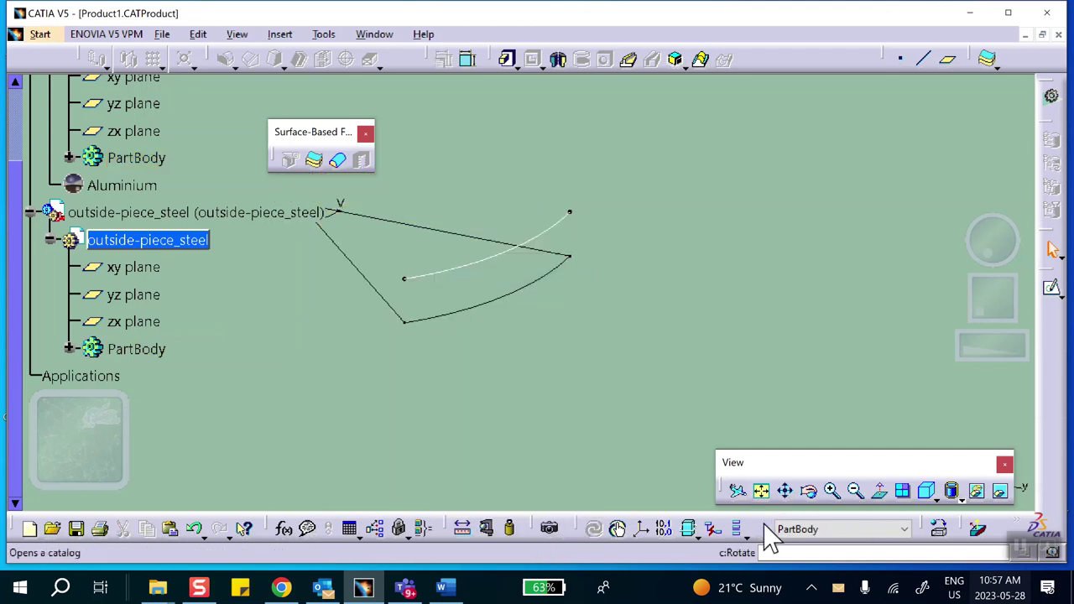
pyautogui.click(950, 491)
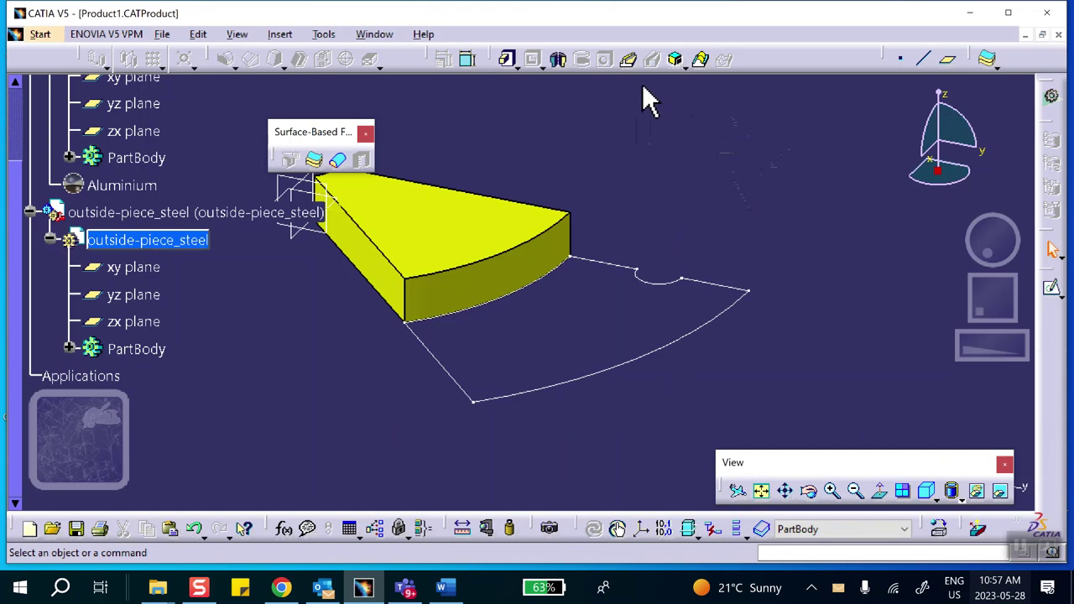
# Step: Pad the steel sketch to a length of 0.5
pyautogui.click(508, 59)
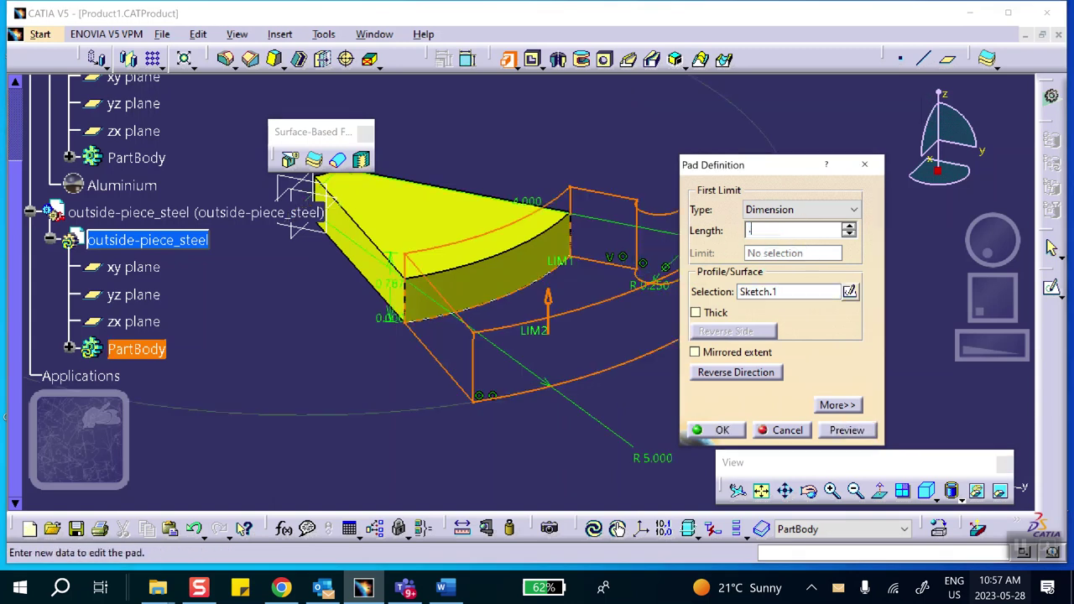
pyautogui.write('.5')
pyautogui.click(721, 430)
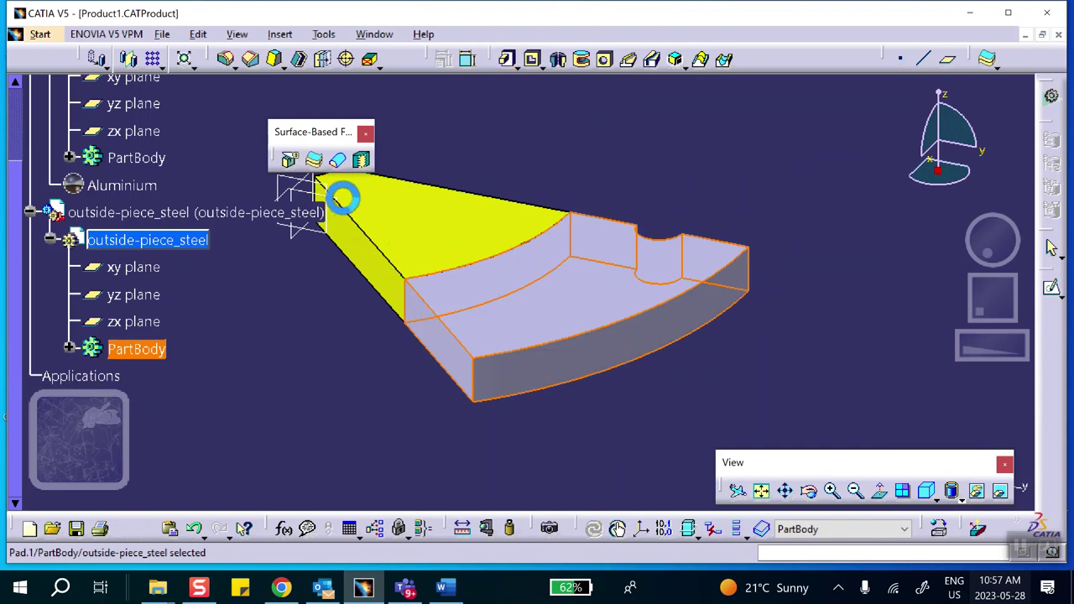
# Step: Cancel the Thick Surface command and clear the selection
pyautogui.click(313, 159)
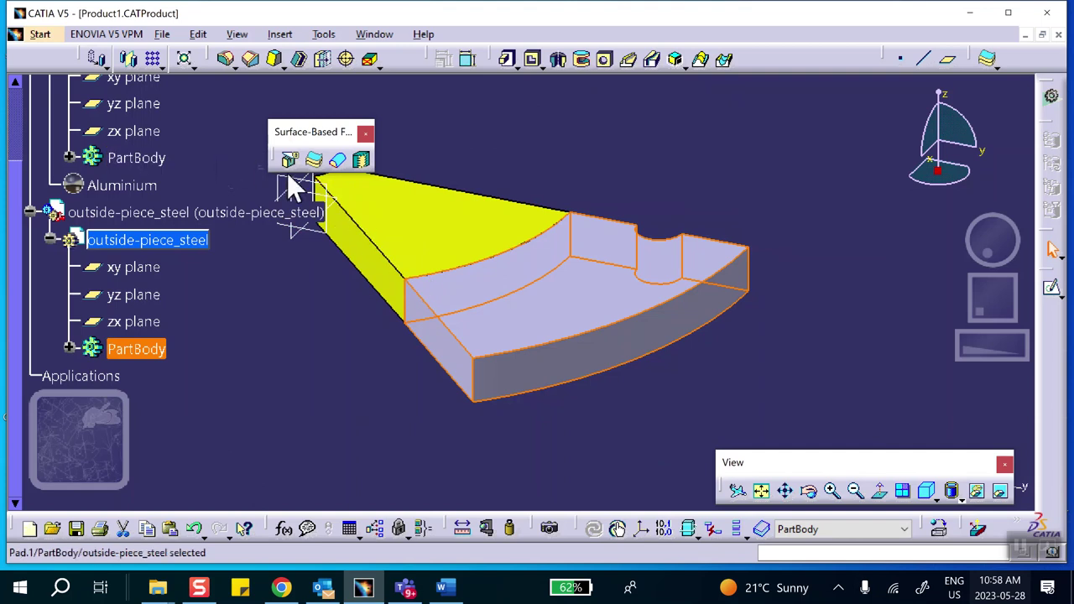
pyautogui.moveTo(491, 356); pyautogui.dragTo(504, 364, button='middle')
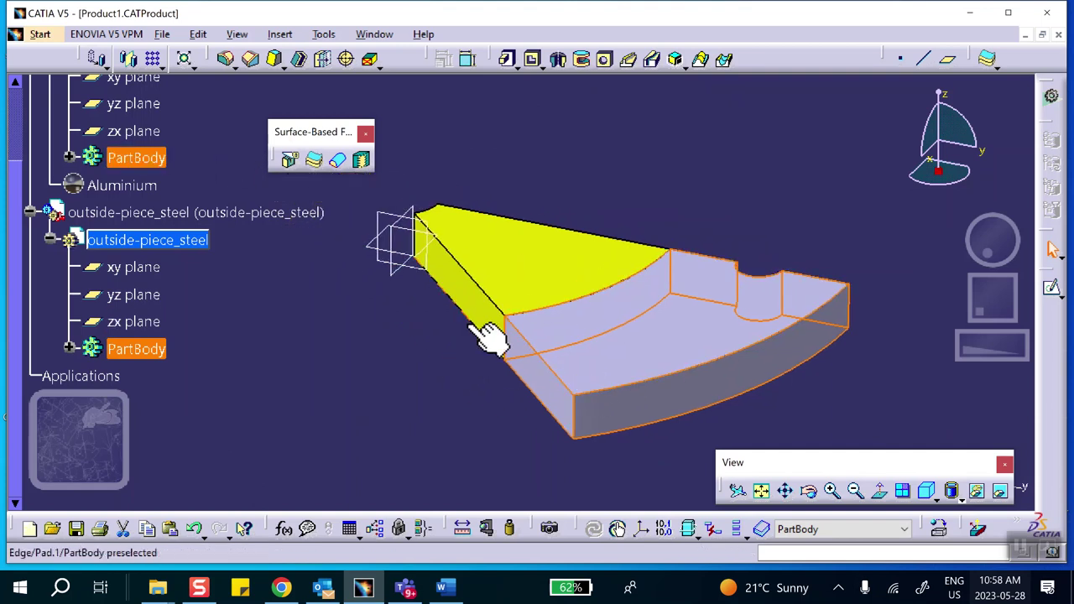
pyautogui.doubleClick(511, 307)
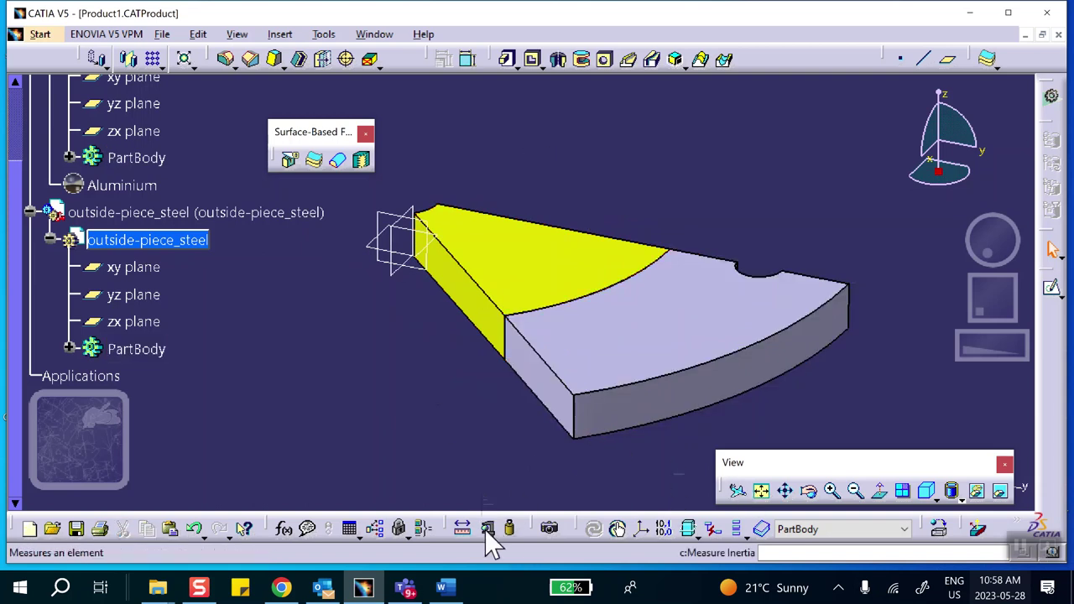
# Step: Assign Steel from the Metal materials to outside-piece_steel
pyautogui.click(936, 530)
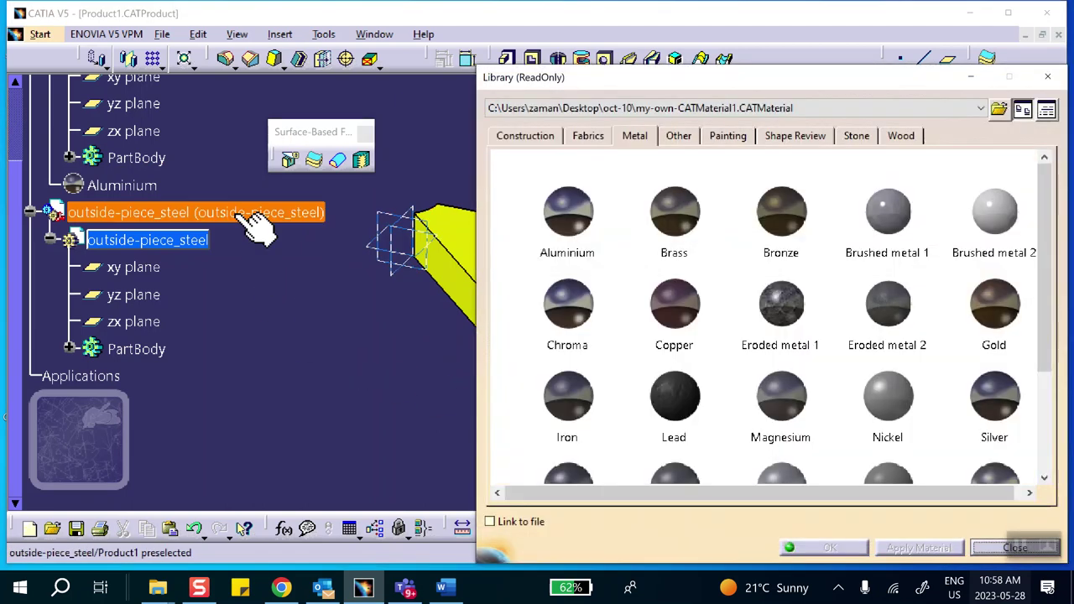
pyautogui.click(237, 215)
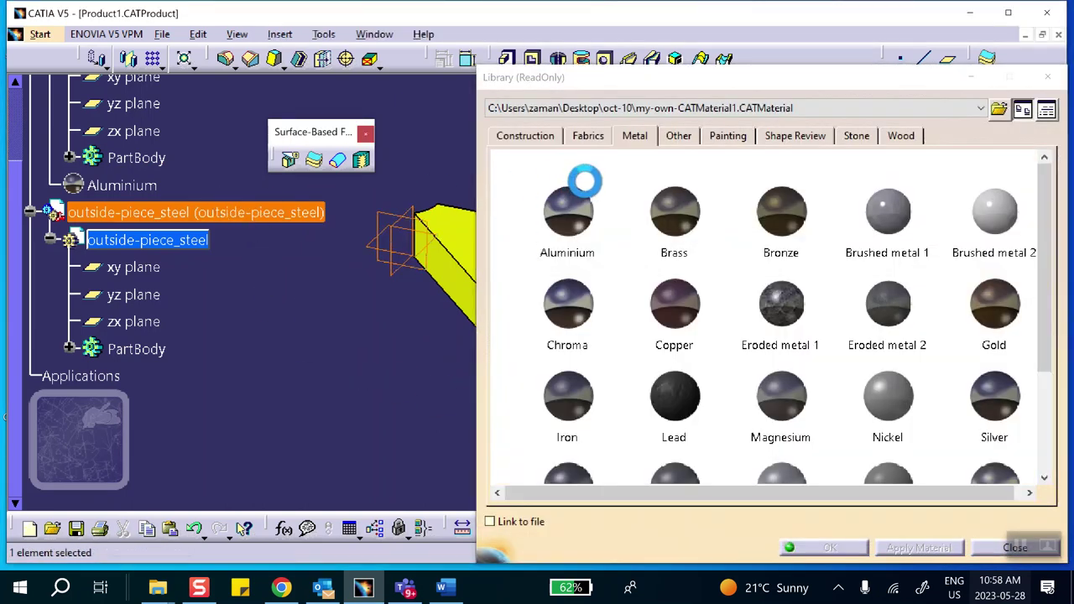
pyautogui.scroll(-3, 625, 319)
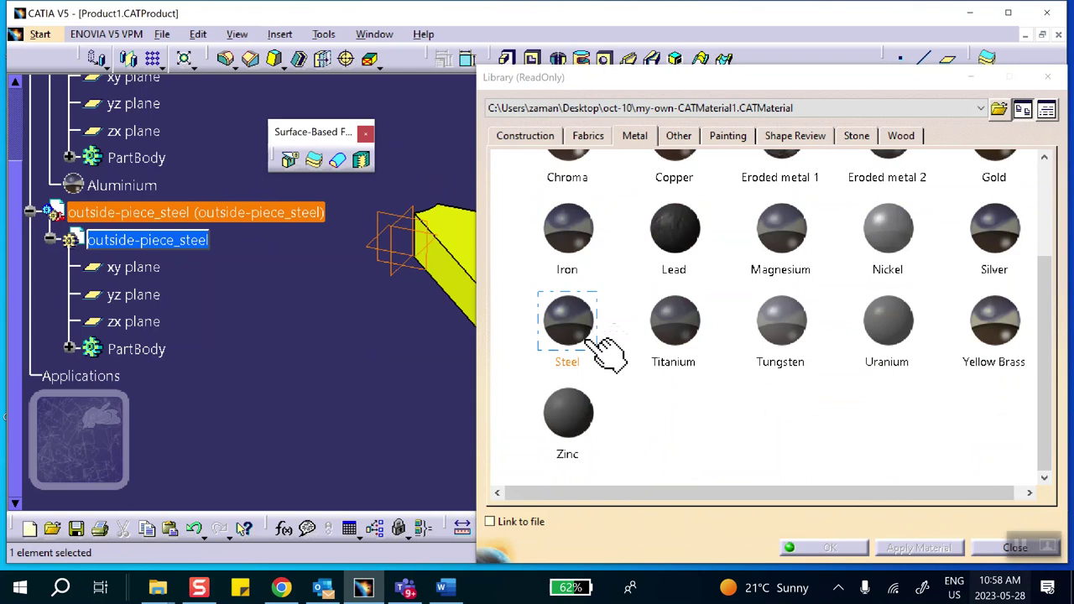
pyautogui.click(572, 332)
pyautogui.click(827, 547)
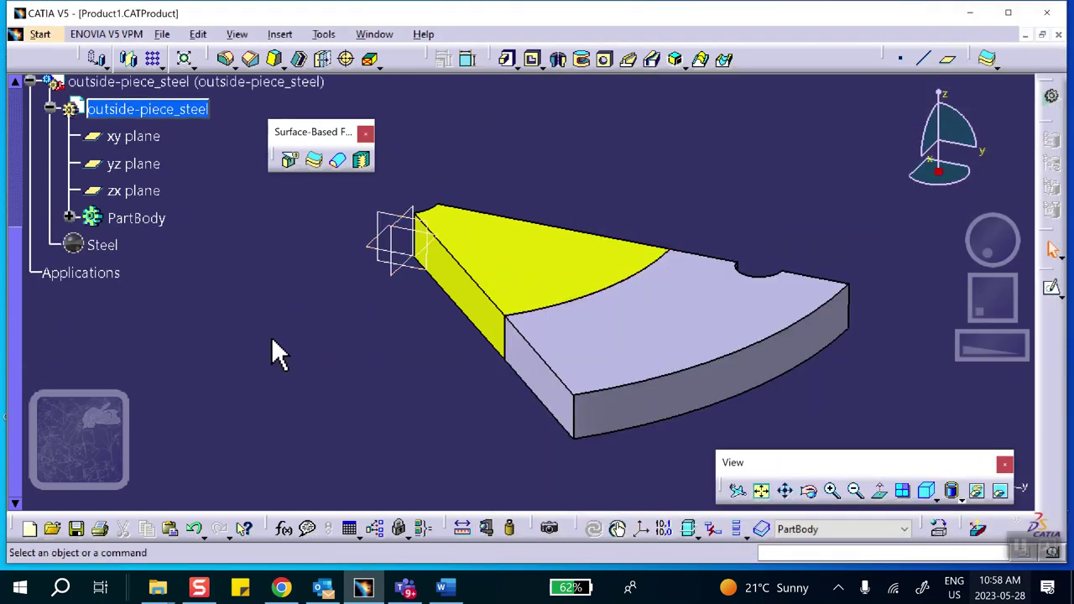
pyautogui.scroll(-2, 276, 353)
pyautogui.scroll(8, 221, 292)
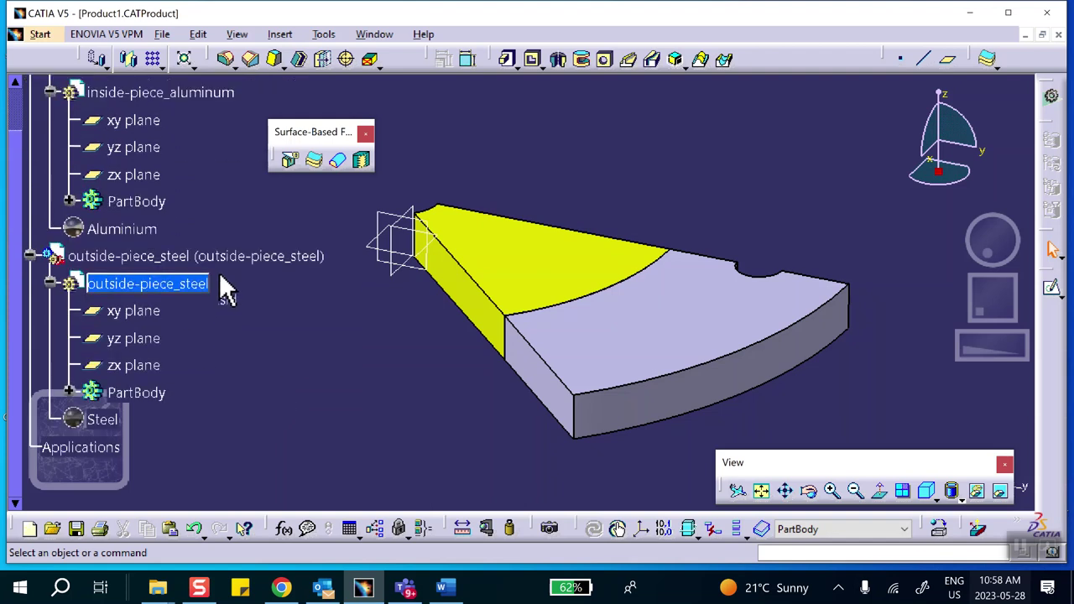
# Step: Make the Product1 assembly the active component
pyautogui.click(80, 209)
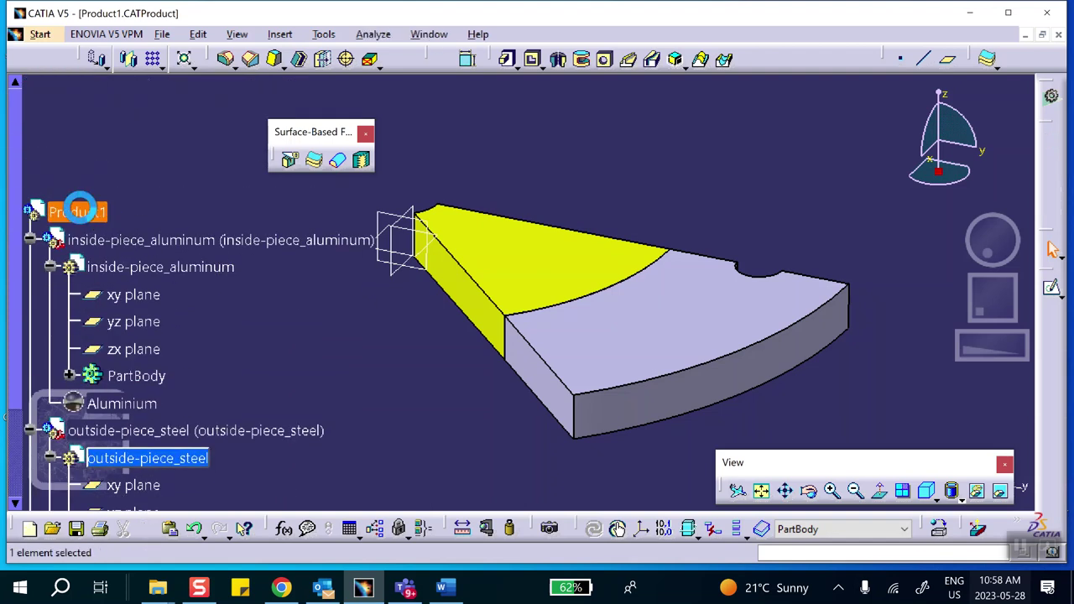
pyautogui.moveTo(288, 307); pyautogui.dragTo(300, 271, button='middle')
pyautogui.scroll(-4, 286, 260)
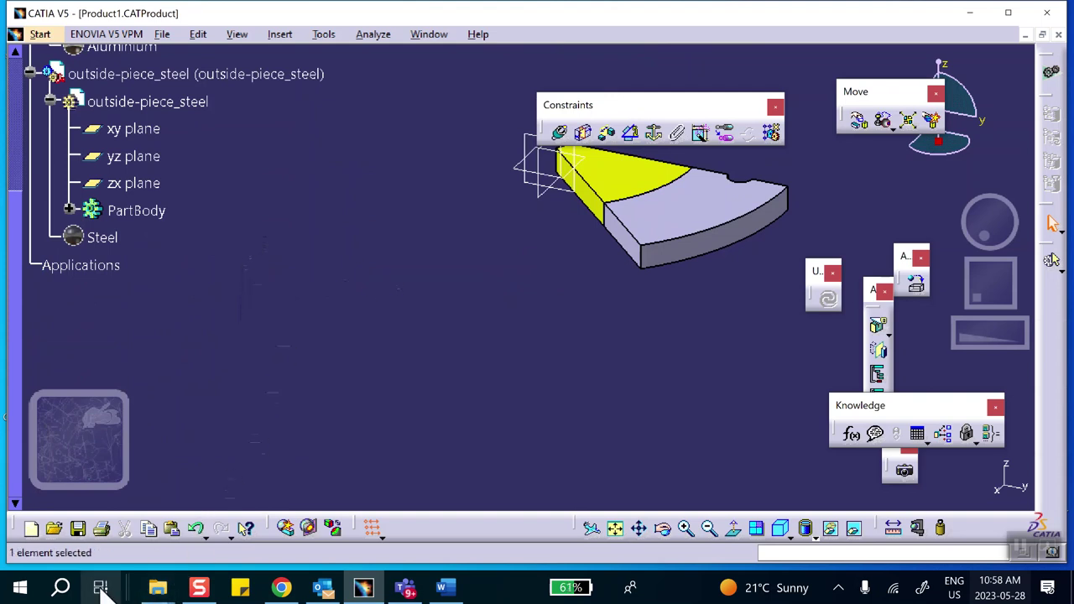
# Step: Save the Product1 assembly despite the warning and open the Start menu's workbench list
pyautogui.click(78, 528)
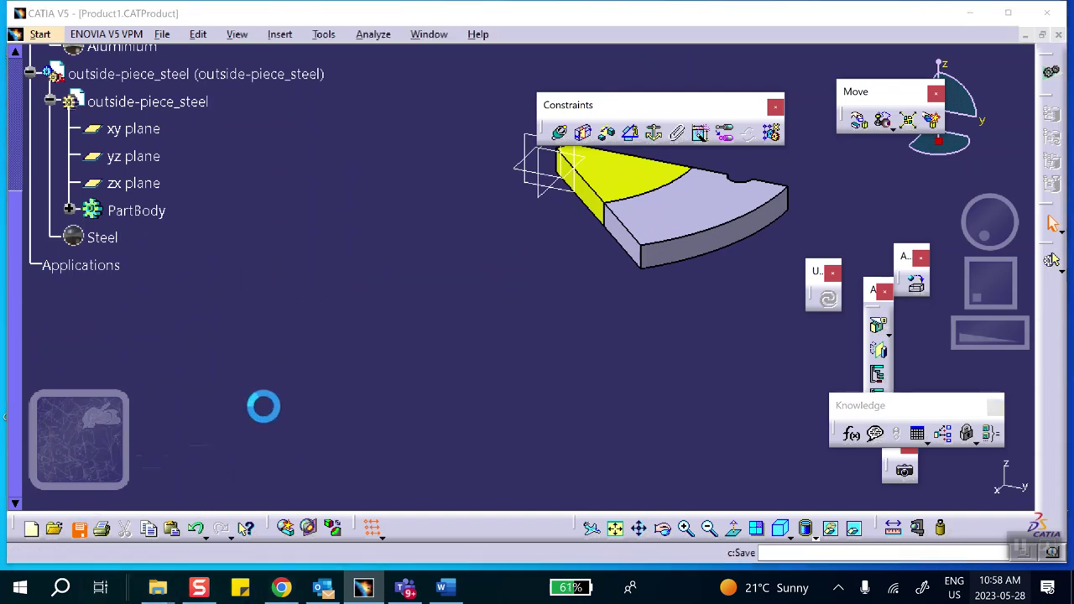
pyautogui.click(562, 335)
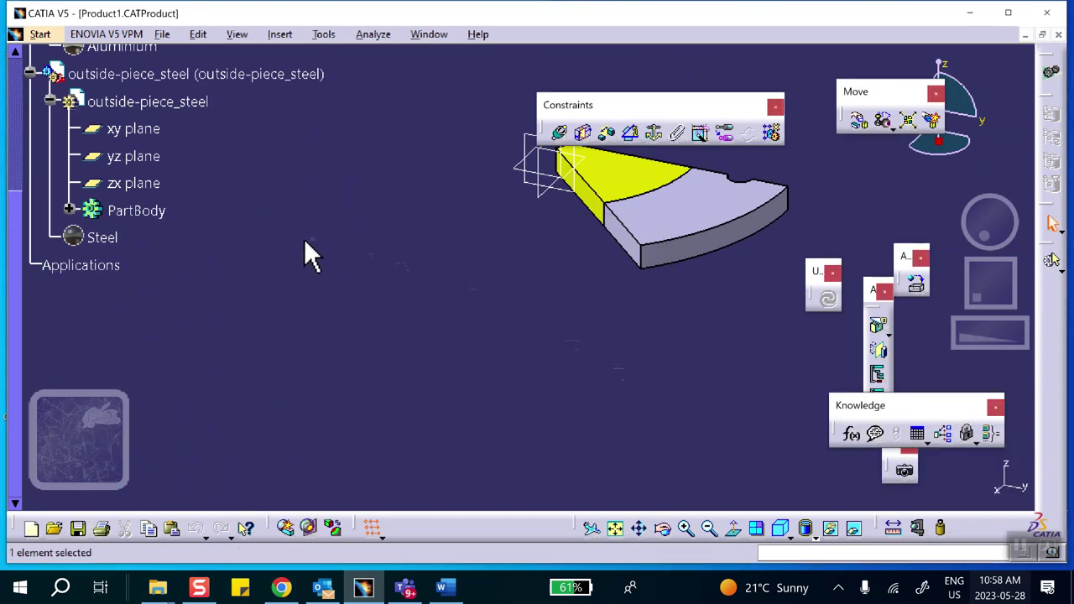
pyautogui.scroll(2, 307, 250)
pyautogui.scroll(-2, 306, 249)
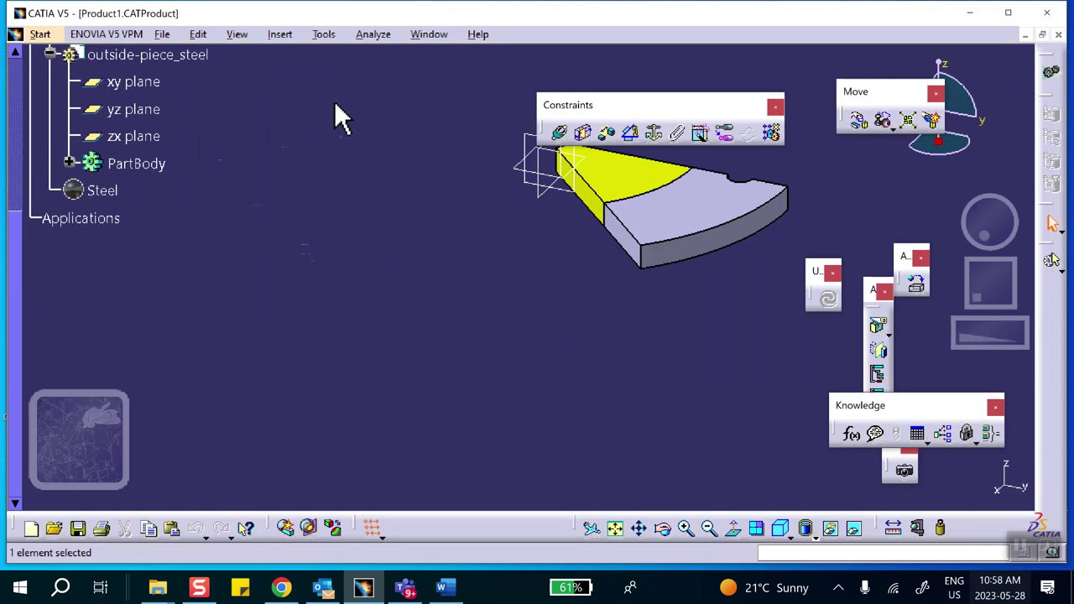
pyautogui.click(35, 34)
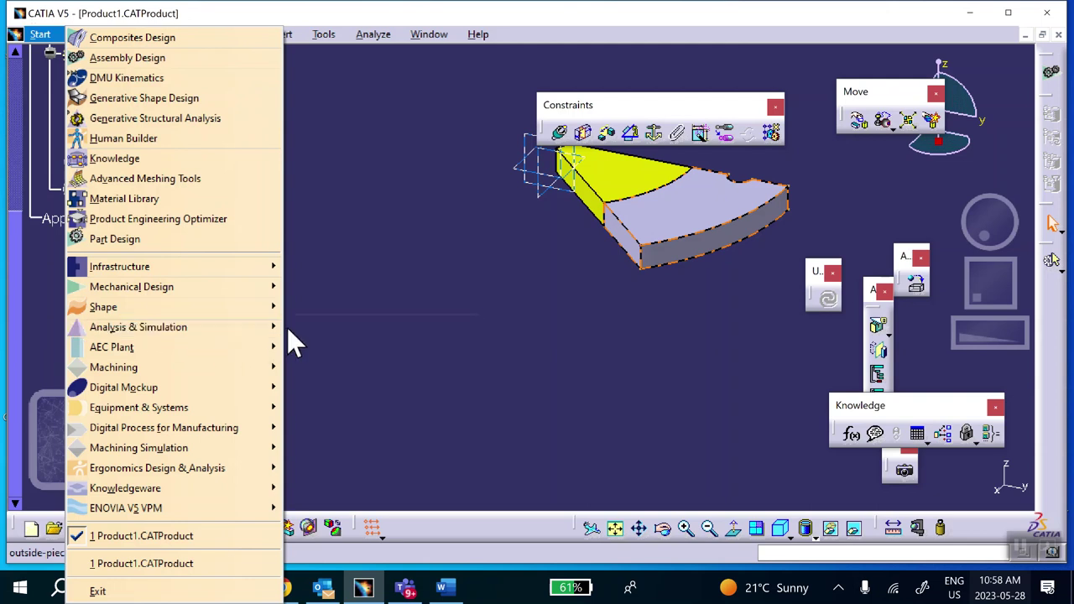
# Step: Enter Generative Structural Analysis with a Static Analysis case, then bring the Word assignment forward
pyautogui.moveTo(281, 328)
pyautogui.click(308, 349)
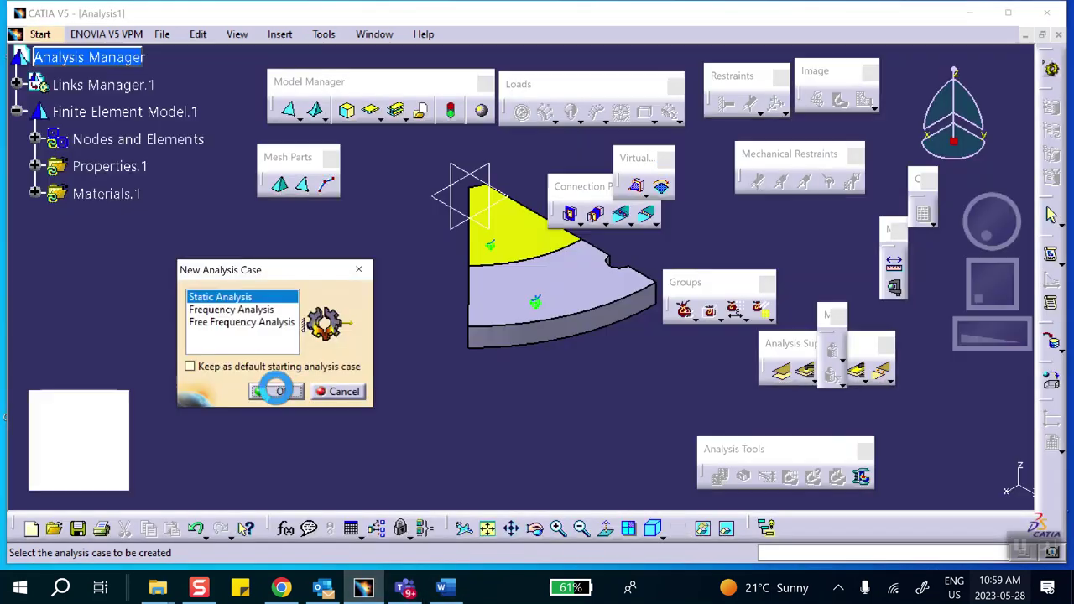
pyautogui.click(277, 390)
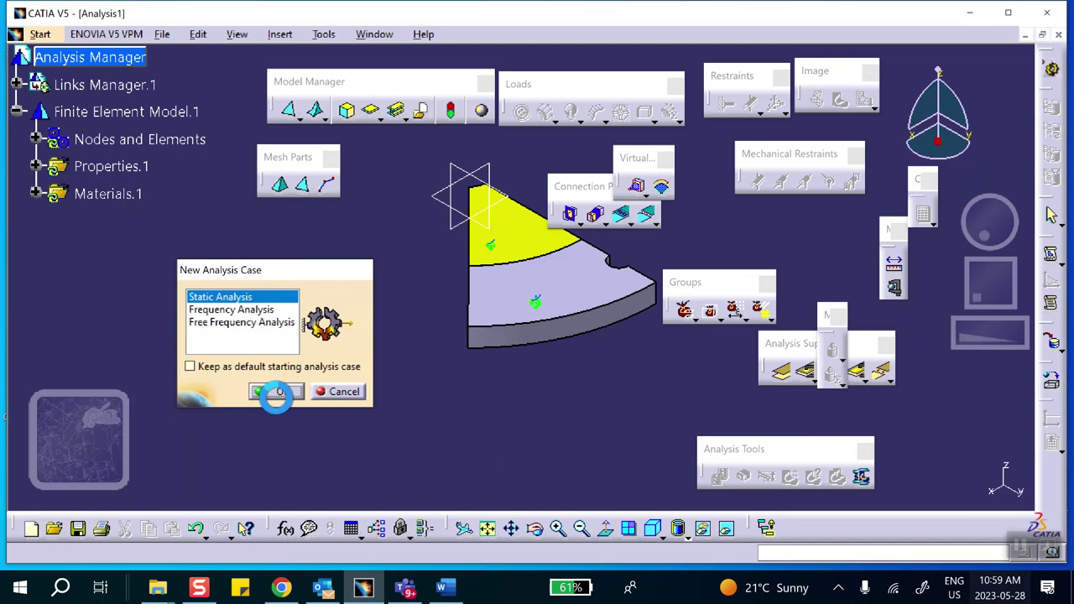
pyautogui.click(443, 588)
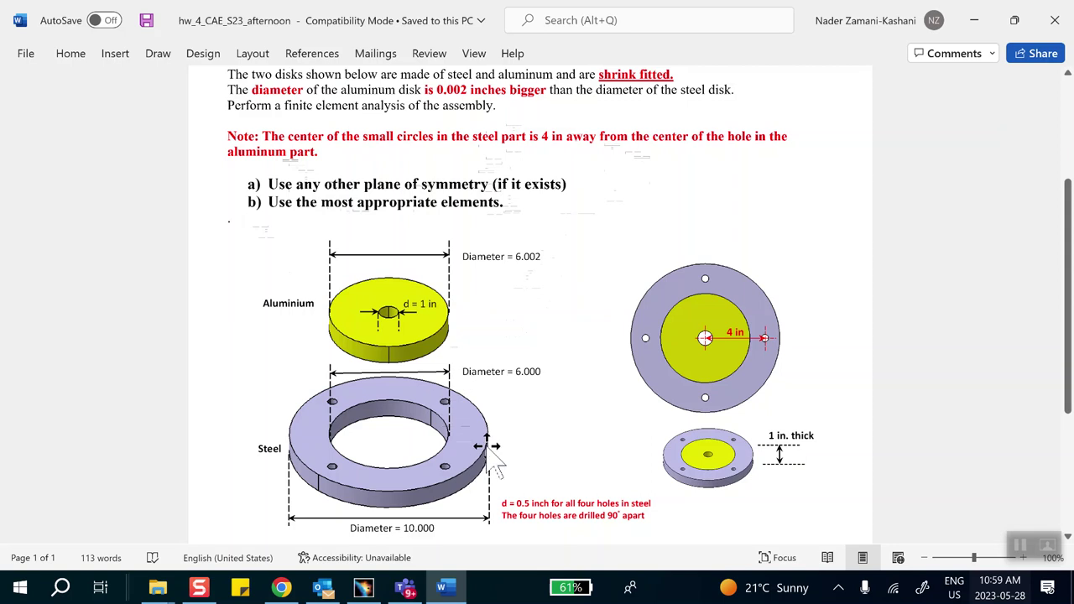
# Step: Read down to the Word marking scheme, minimise Word, and reframe the CATIA sector model obliquely
pyautogui.scroll(-4, 491, 465)
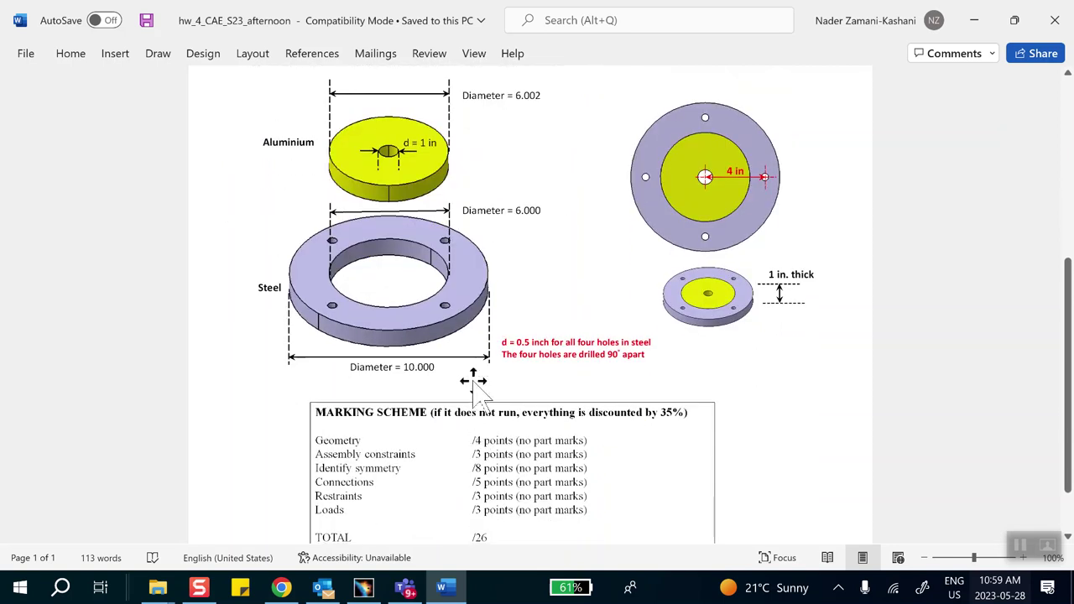
pyautogui.scroll(-1, 503, 426)
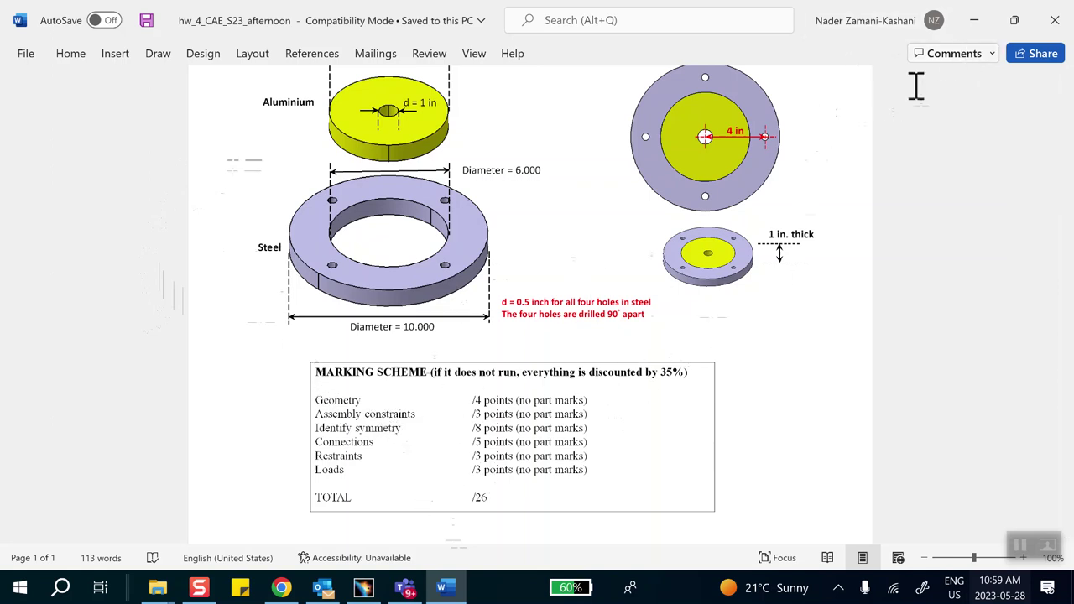
pyautogui.click(974, 17)
pyautogui.moveTo(305, 377); pyautogui.dragTo(257, 352, button='middle')
pyautogui.moveTo(432, 432); pyautogui.dragTo(528, 402, button='middle')
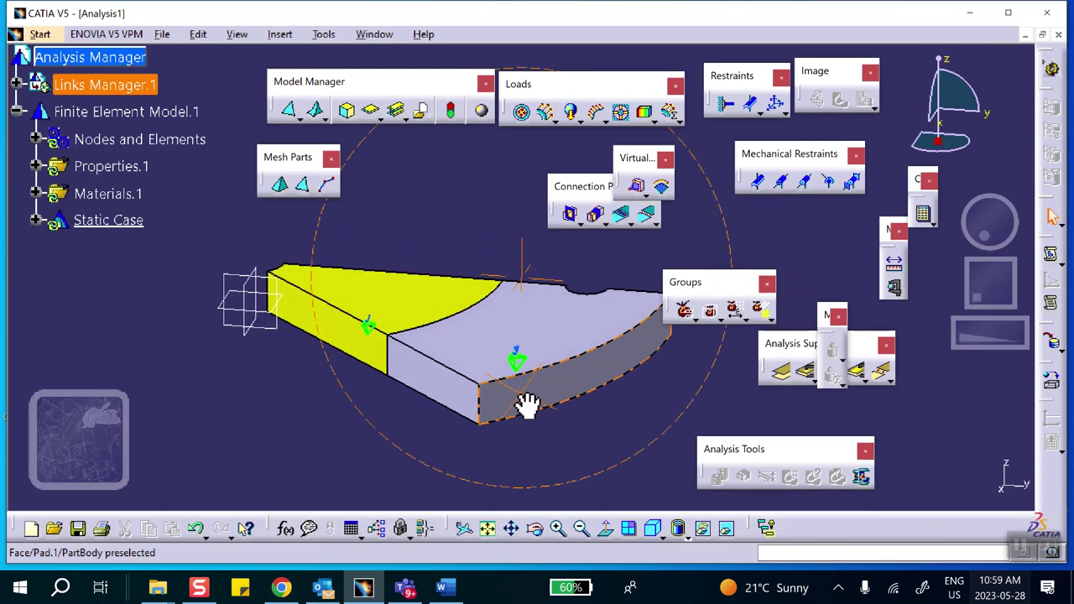
# Step: Show the tetrahedral mesh of both sector parts with Mesh Visualization on Nodes and Elements, creating Mesh.1
pyautogui.click(37, 139)
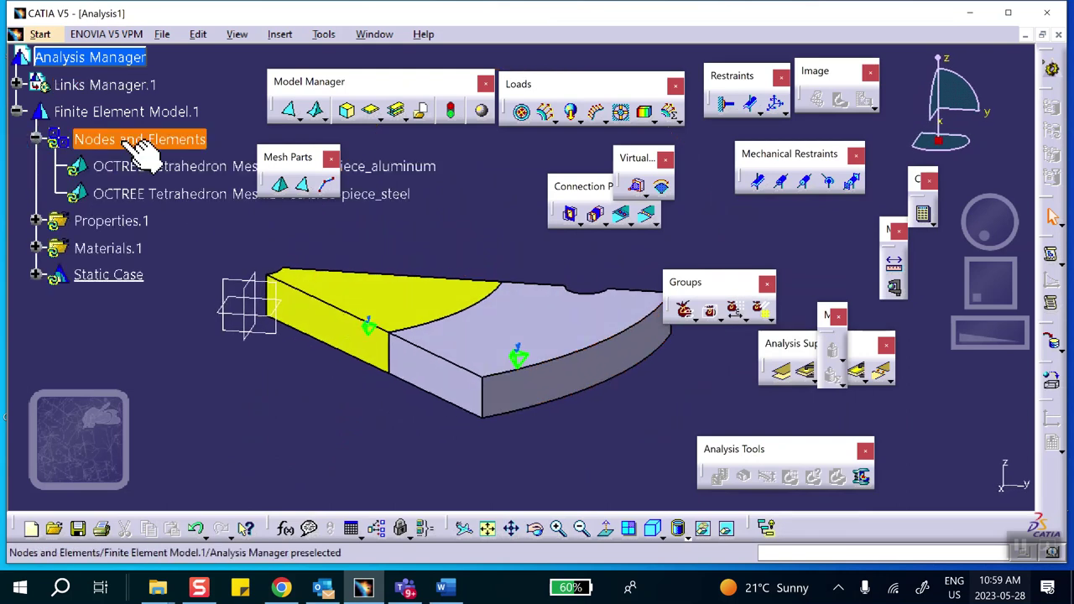
pyautogui.rightClick(126, 141)
pyautogui.click(169, 391)
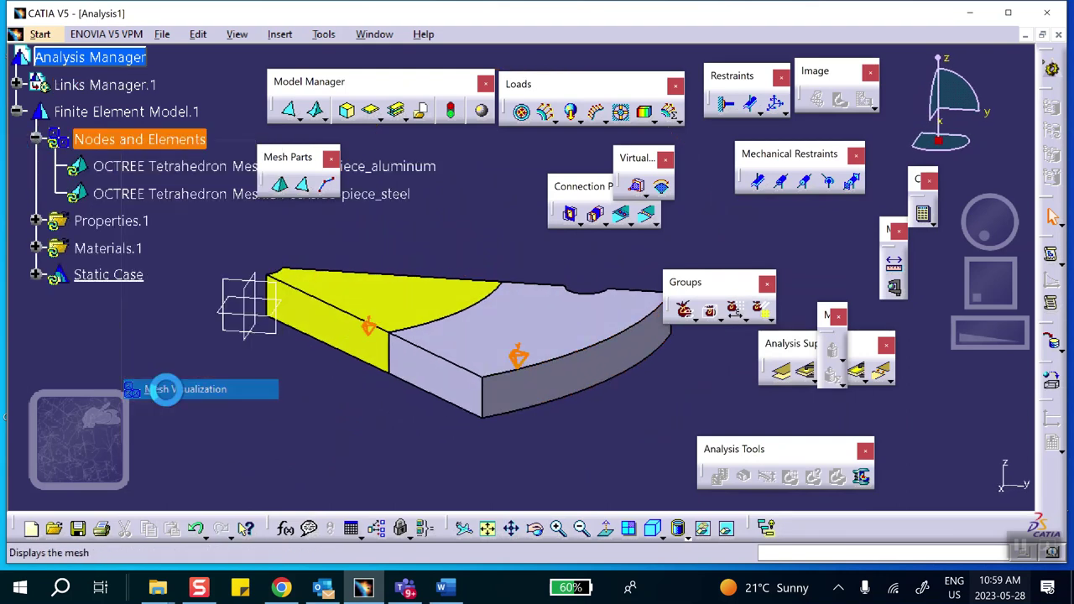
pyautogui.click(539, 330)
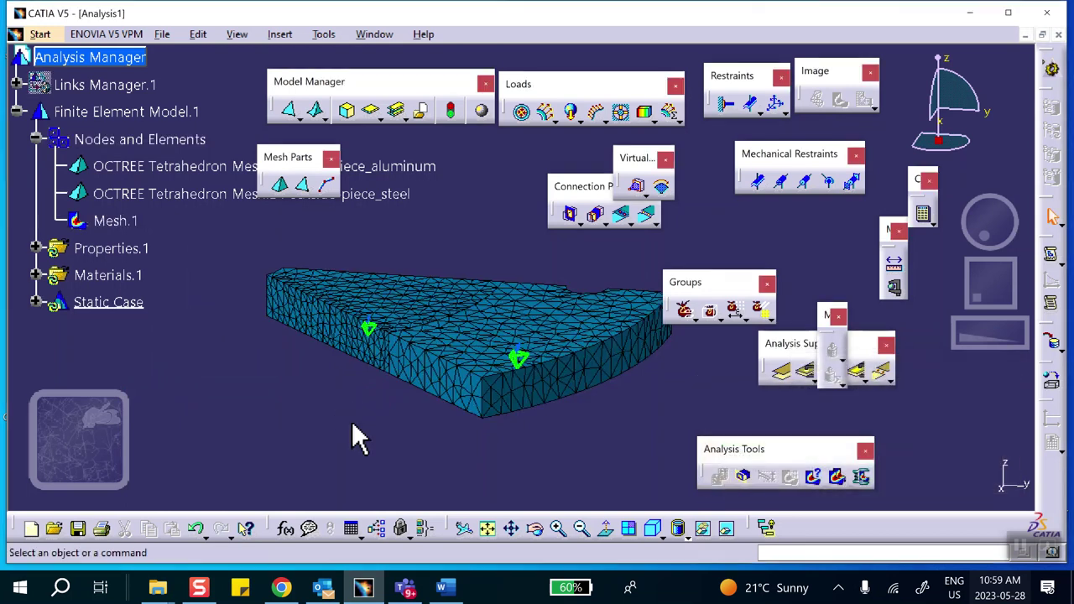
pyautogui.moveTo(352, 420); pyautogui.dragTo(512, 252, button='middle')
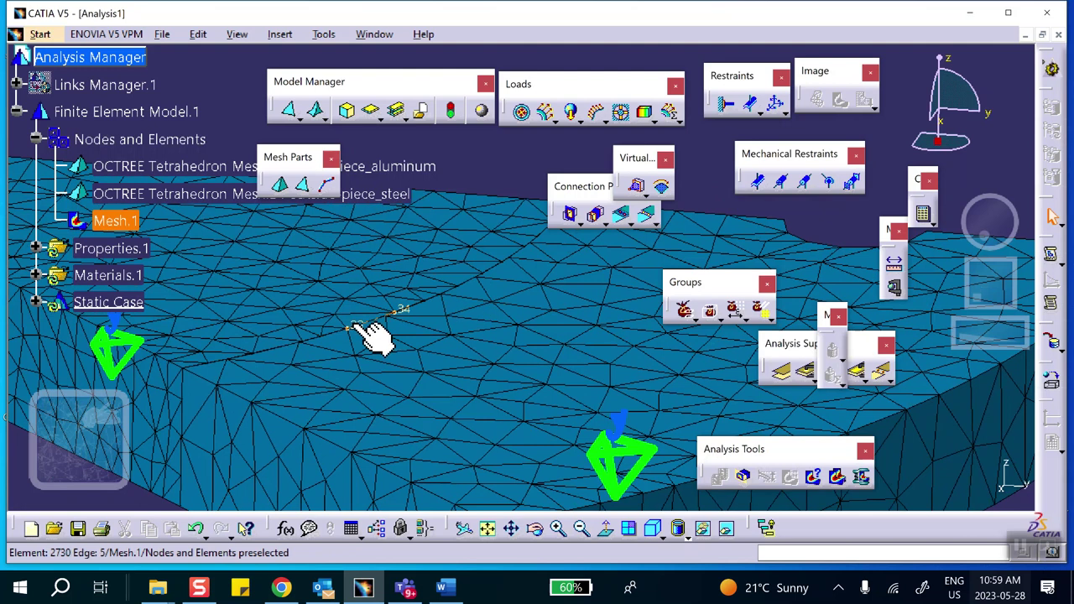
pyautogui.click(115, 216)
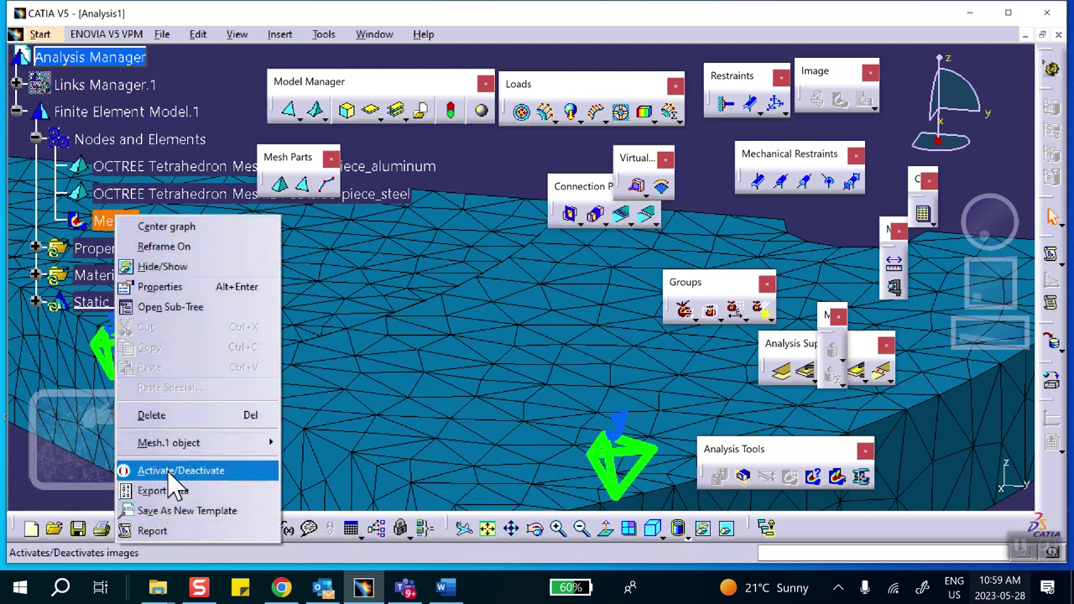
# Step: Deactivate Mesh.1, hide the steel part, and launch Local Mesh Size from the Model Manager flyout
pyautogui.click(140, 470)
pyautogui.moveTo(483, 315); pyautogui.dragTo(546, 347, button='middle')
pyautogui.rightClick(521, 336)
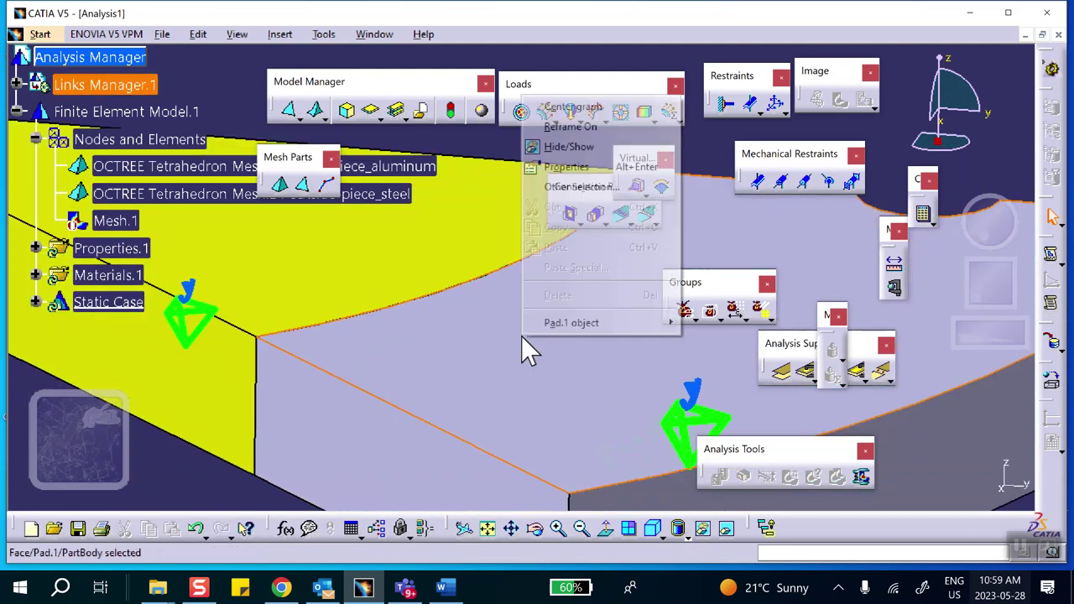
pyautogui.click(558, 148)
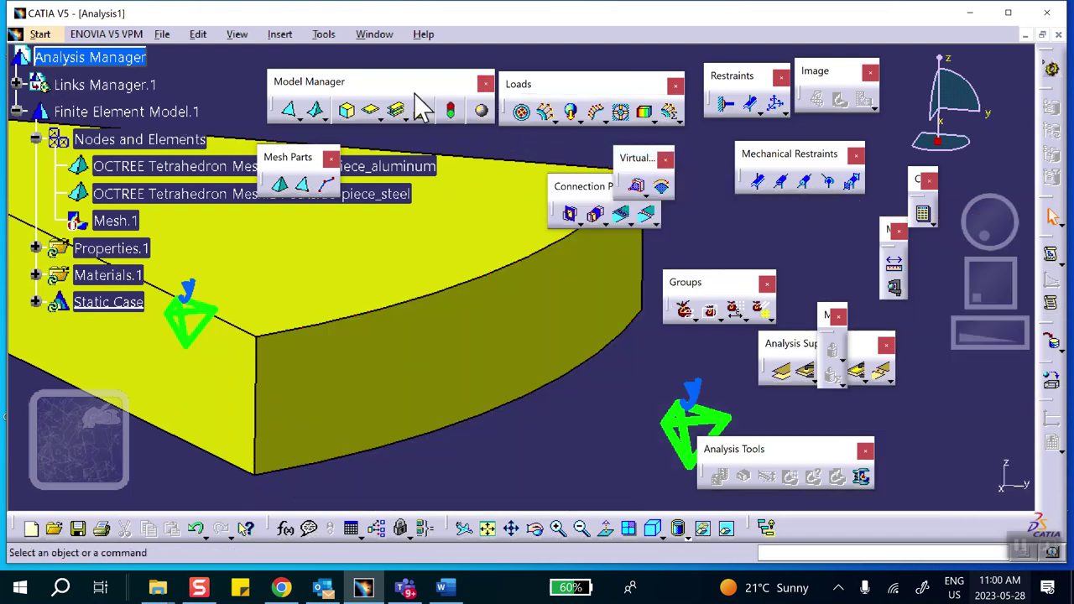
pyautogui.click(328, 119)
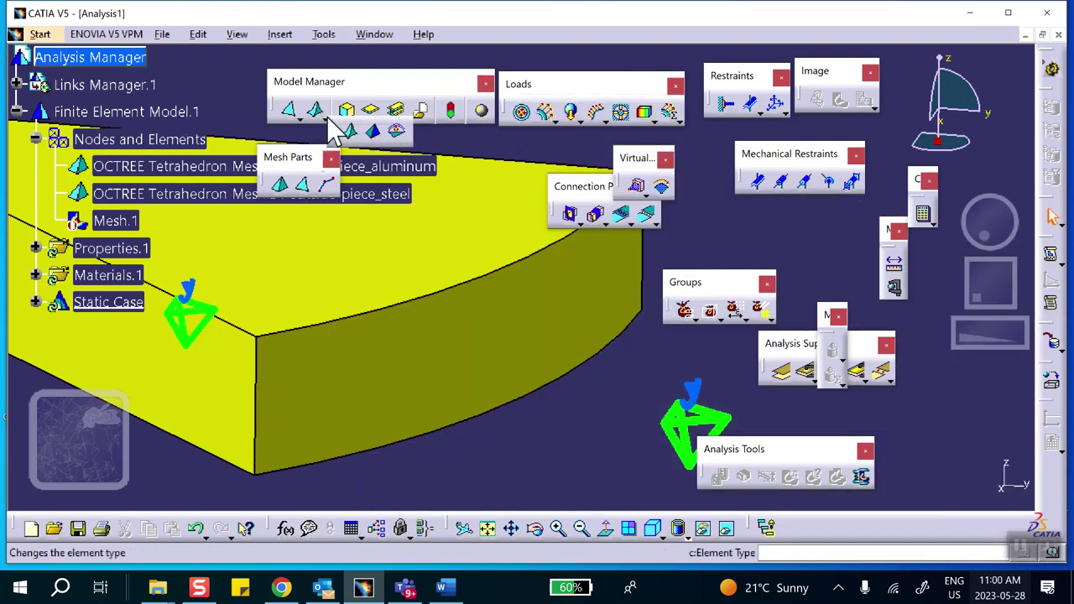
pyautogui.click(372, 133)
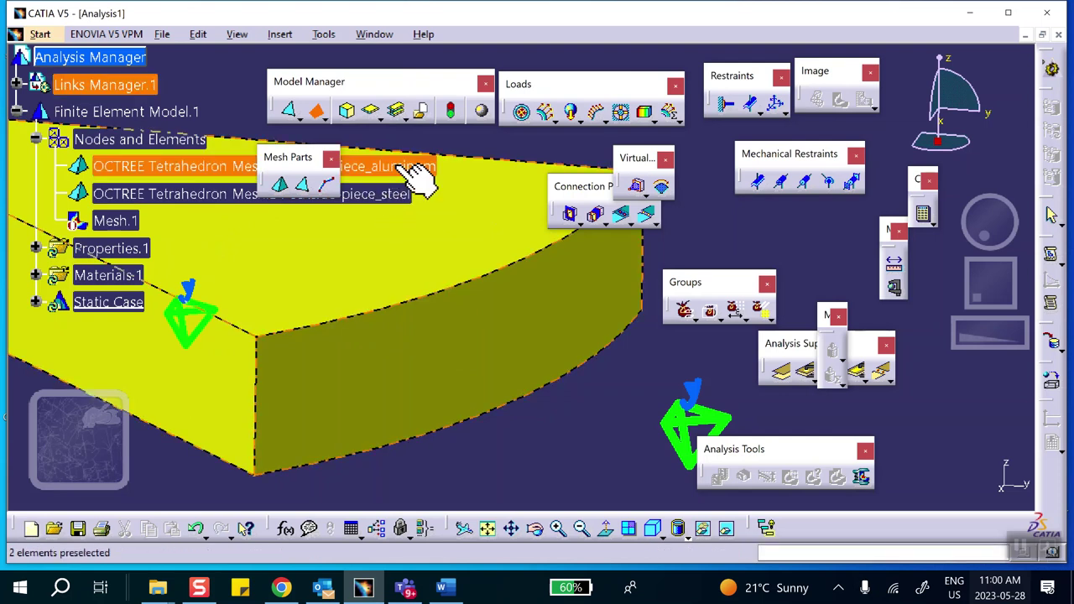
# Step: Apply a 0.050in local mesh size to a side face of the aluminium mesh
pyautogui.click(155, 167)
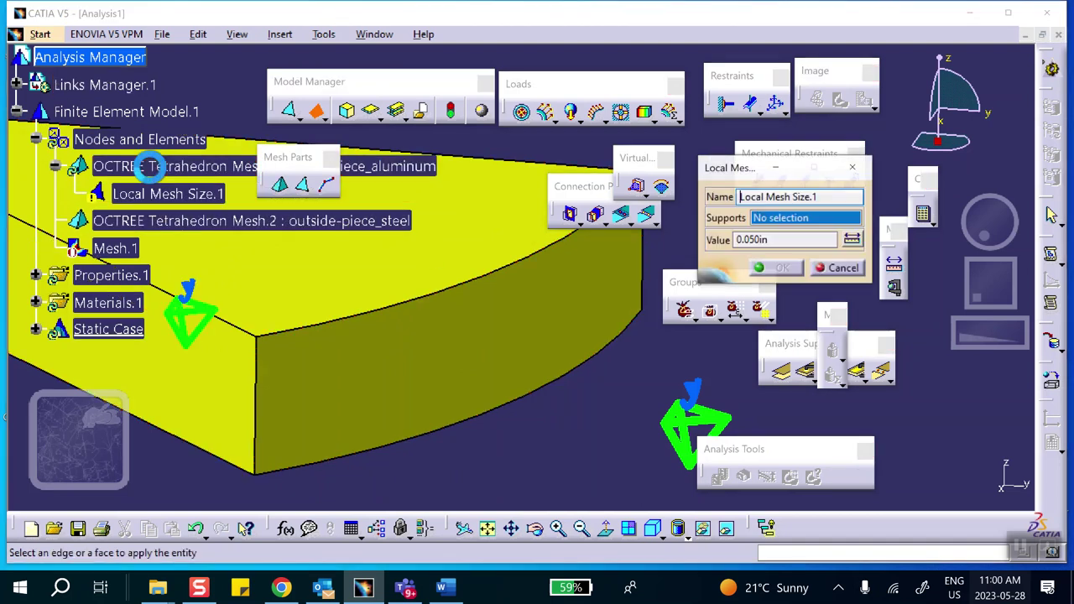
pyautogui.click(491, 343)
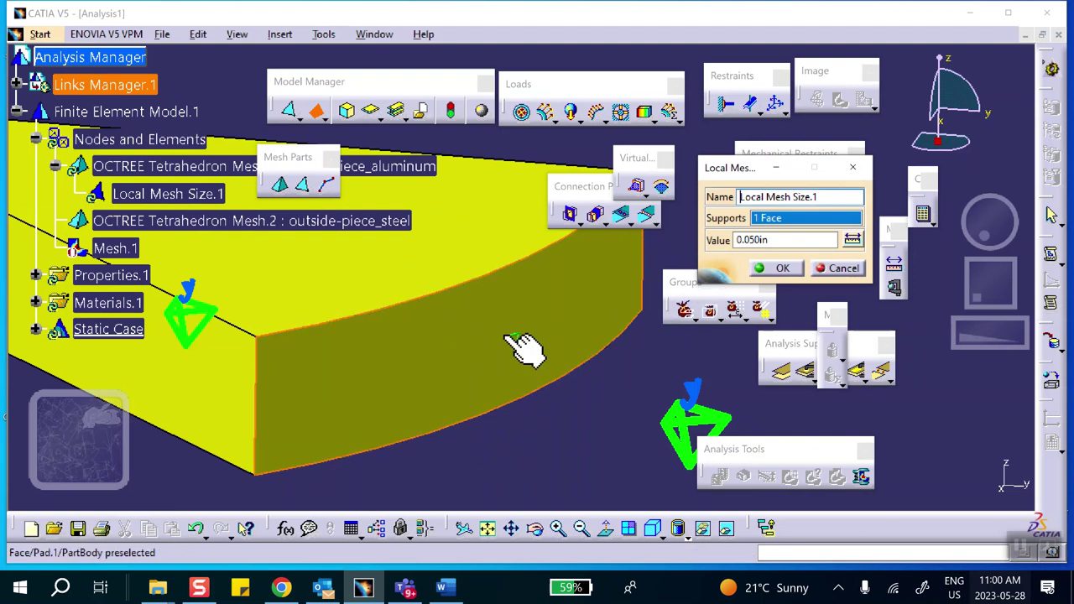
pyautogui.click(782, 268)
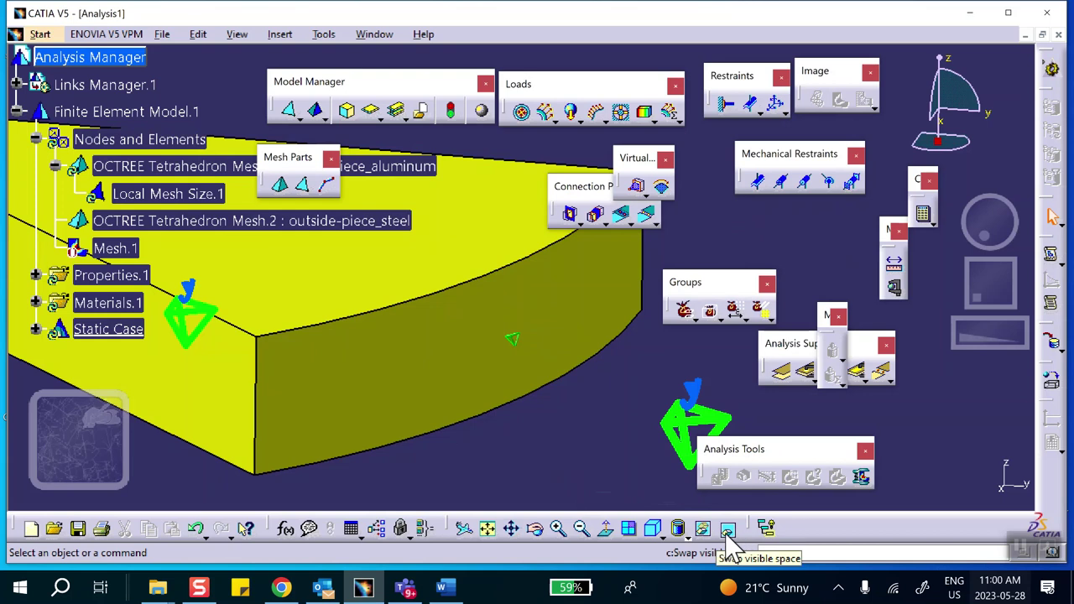
# Step: Apply a 0.050in local mesh size to a face of the hidden steel piece's OCTREE Mesh.2
pyautogui.click(317, 112)
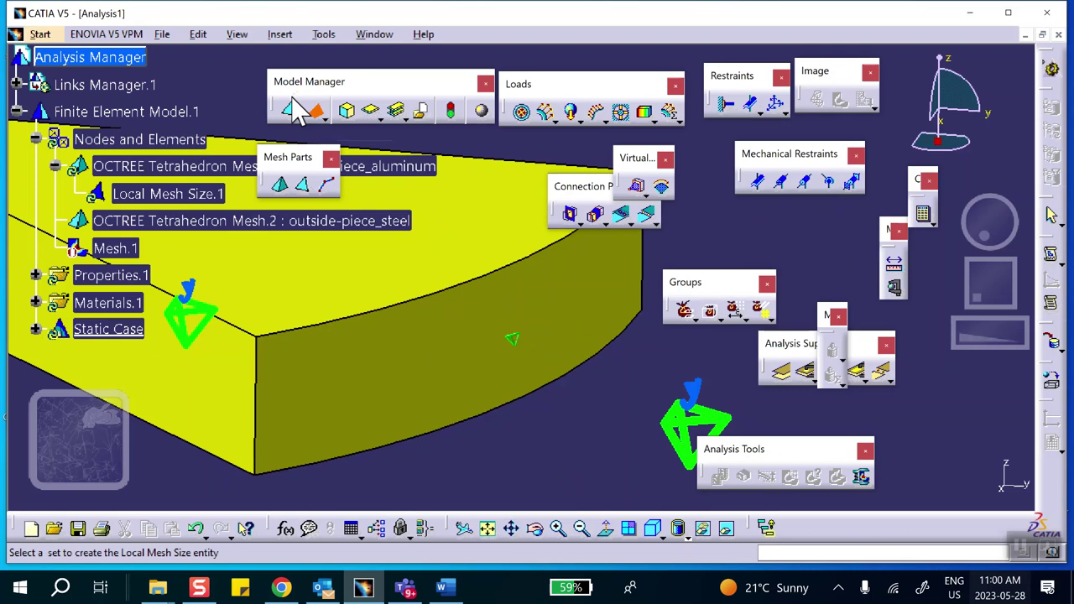
pyautogui.click(172, 235)
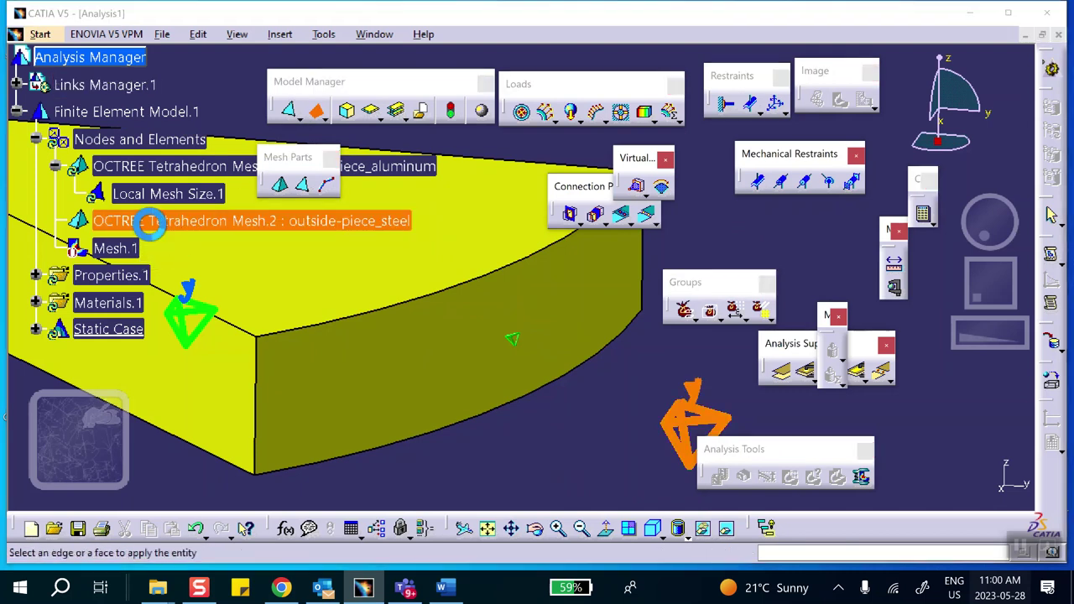
pyautogui.click(725, 531)
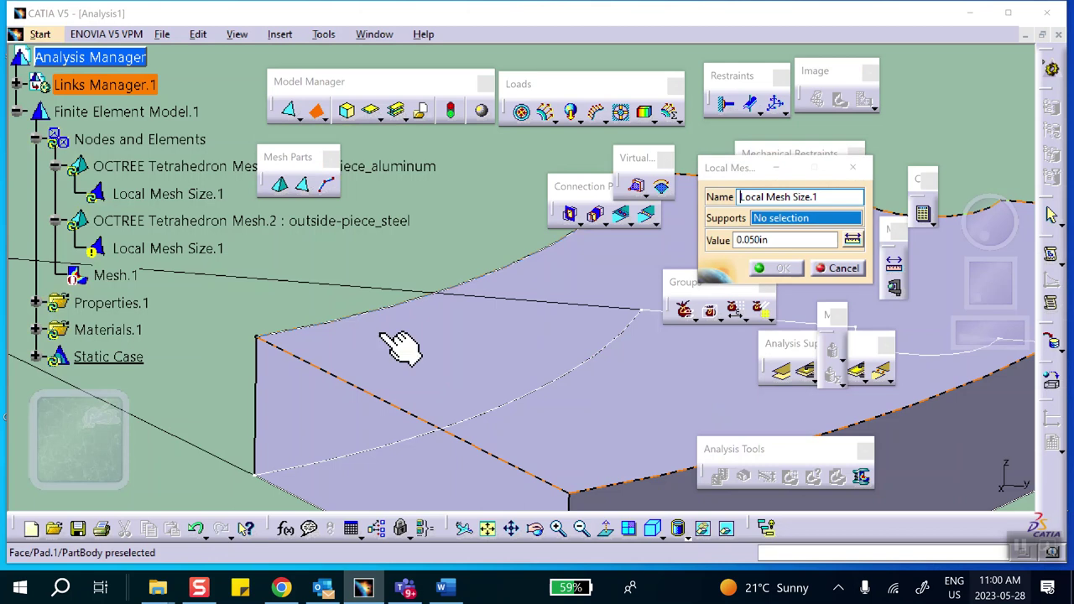
pyautogui.click(599, 307)
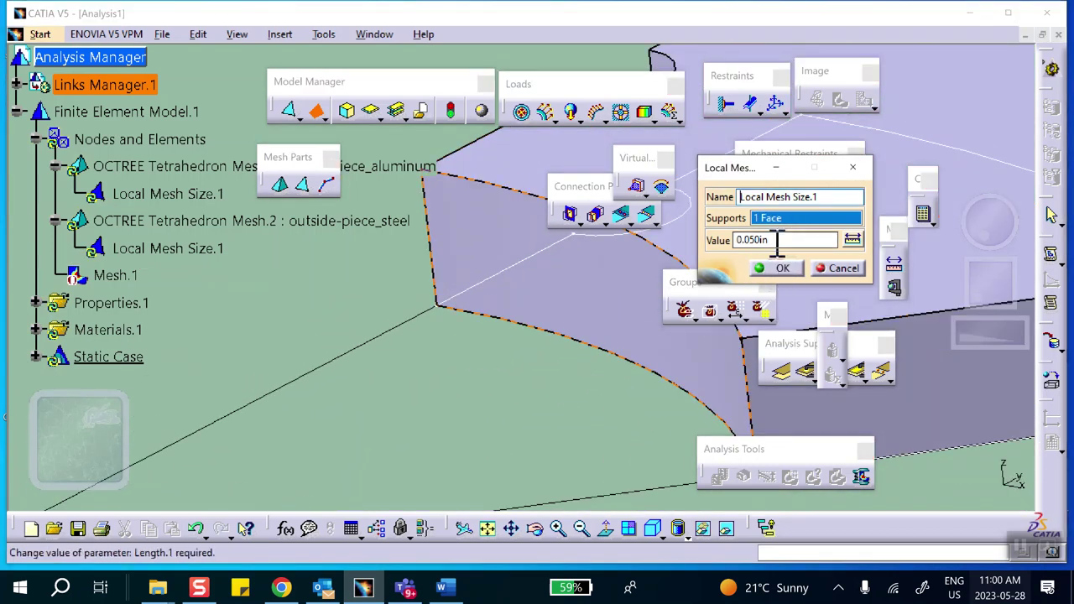
pyautogui.click(778, 269)
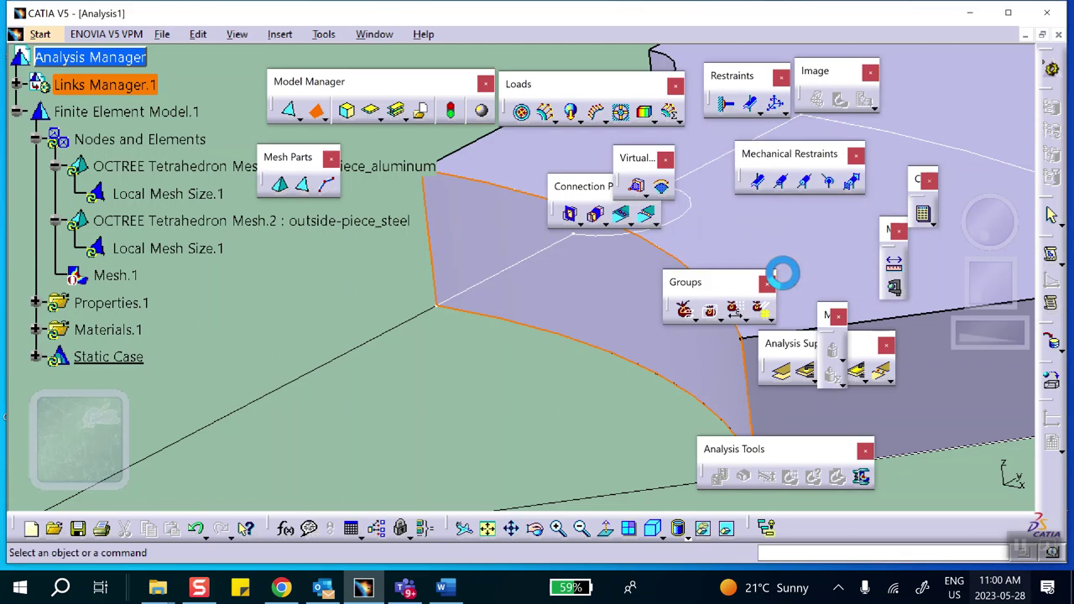
# Step: Unhide the steel piece and return to the visible space to view the whole quarter-sector
pyautogui.rightClick(616, 299)
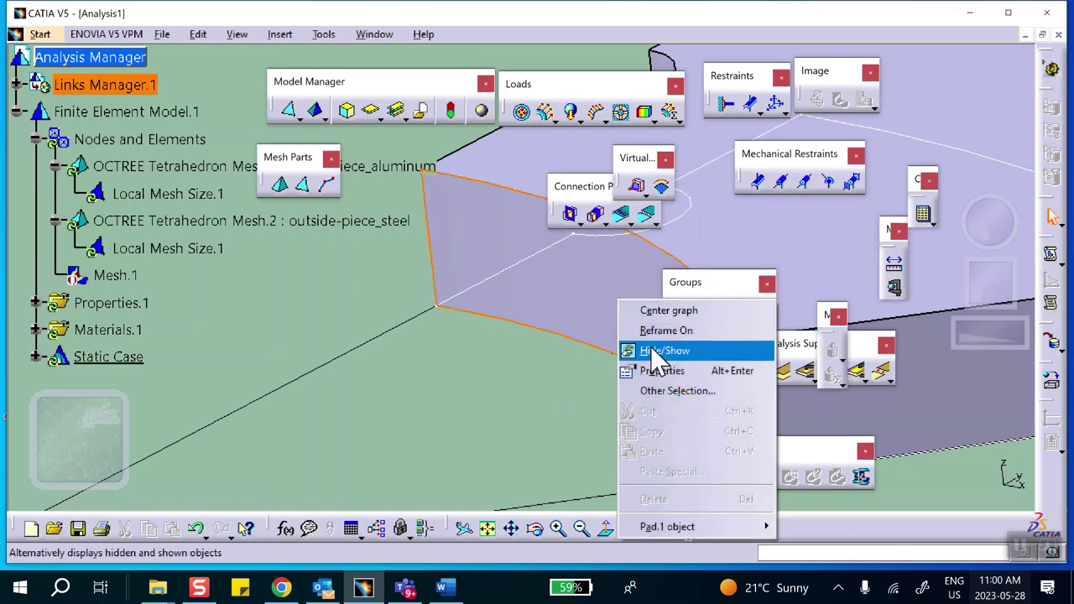
pyautogui.click(659, 351)
pyautogui.click(728, 529)
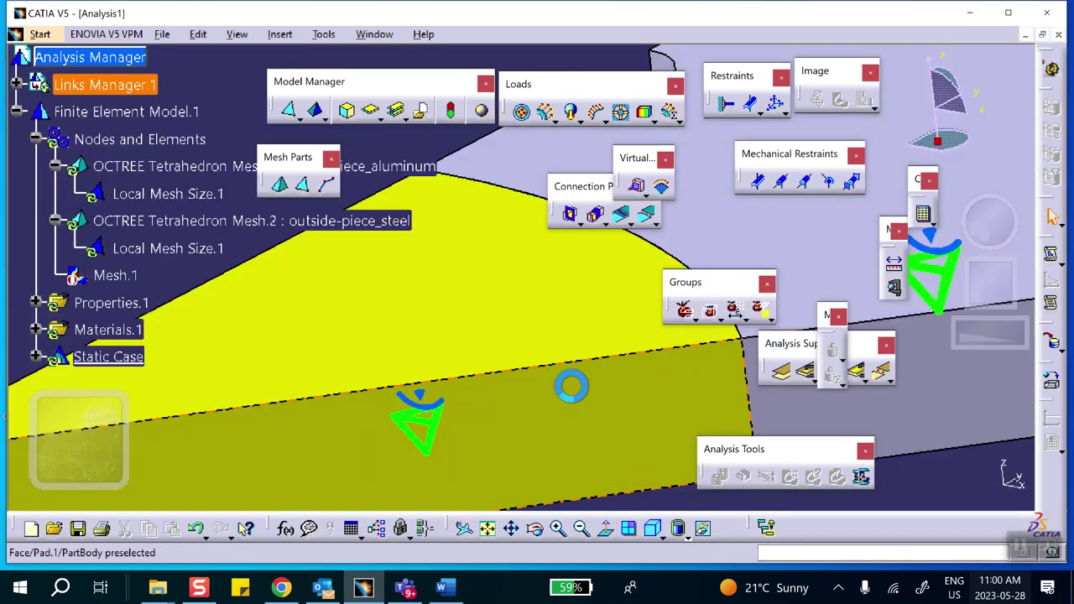
pyautogui.keyDown('ctrl'); pyautogui.moveTo(546, 348); pyautogui.dragTo(199, 288, button='middle'); pyautogui.keyUp('ctrl')
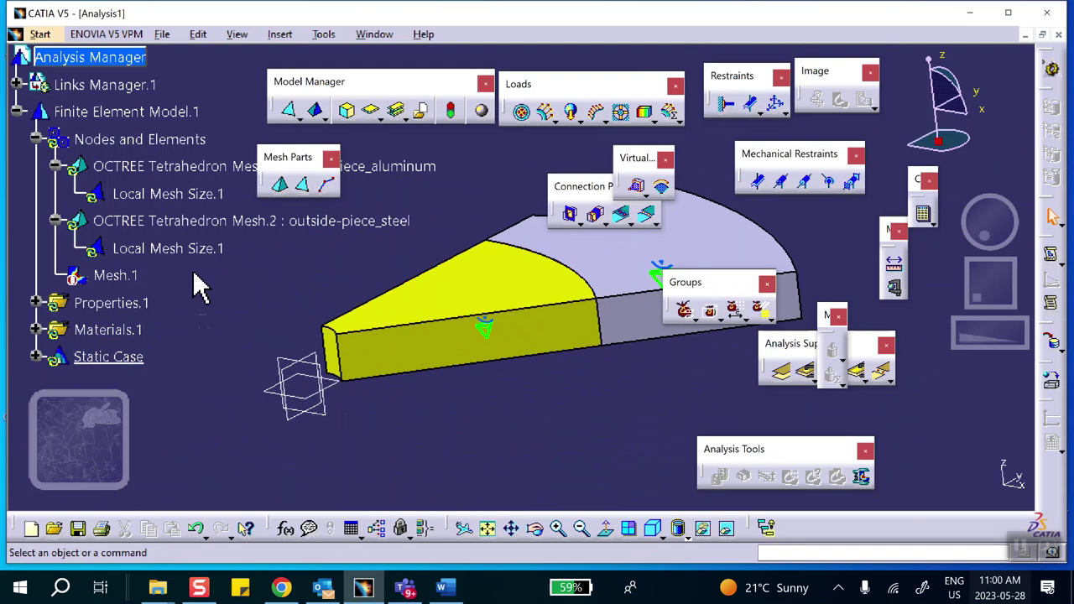
# Step: Activate Mesh.1 to regenerate the mesh with the finer local sizing
pyautogui.rightClick(126, 276)
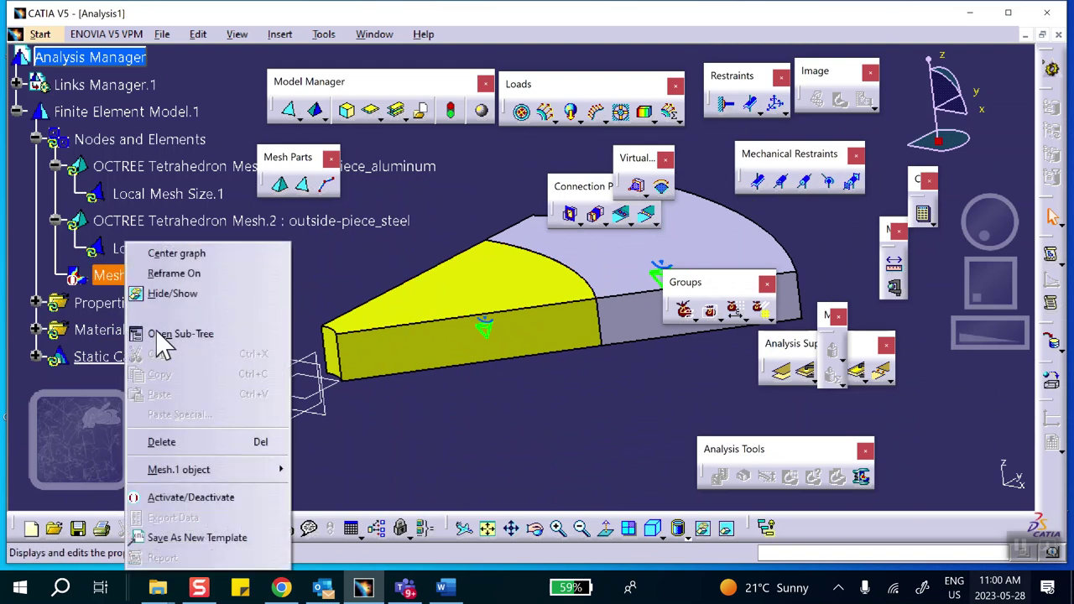
pyautogui.click(176, 497)
pyautogui.click(539, 330)
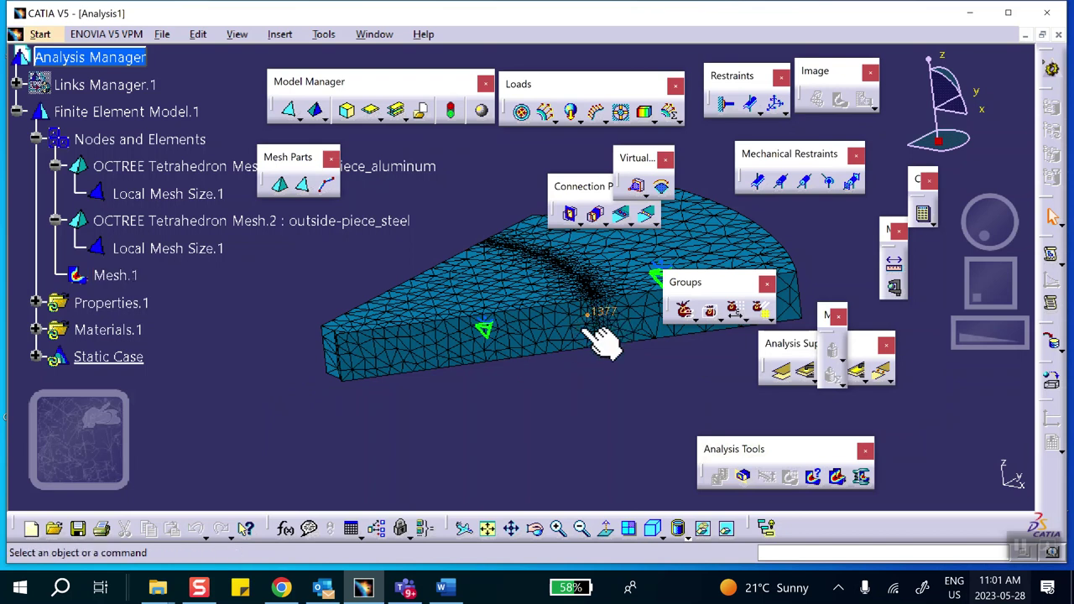
# Step: Deactivate Mesh.1 again to hide the mesh and start a Surface Slider restraint
pyautogui.rightClick(124, 277)
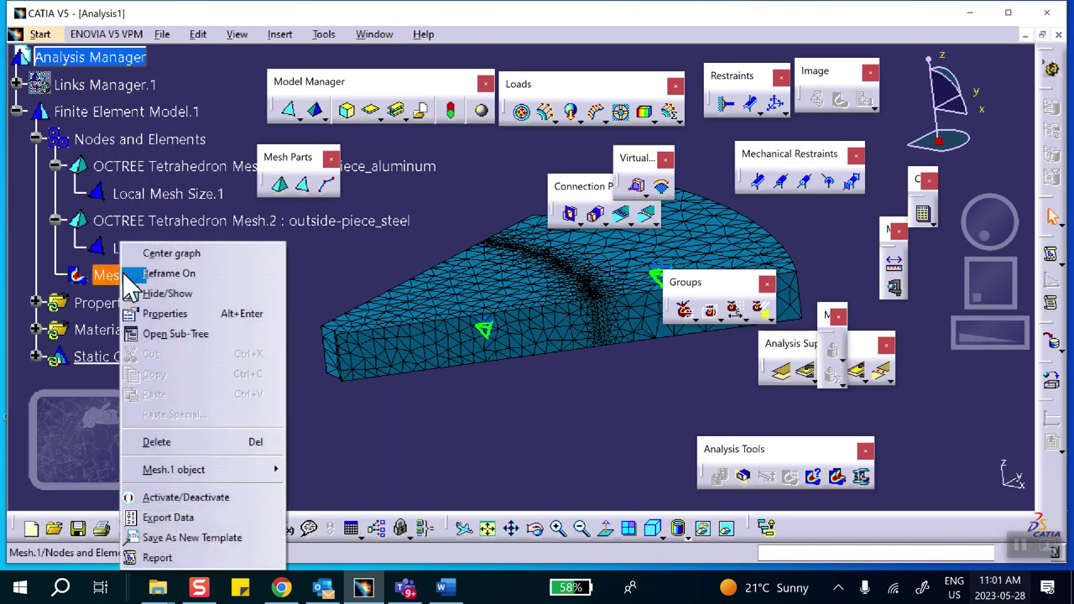
pyautogui.click(198, 501)
pyautogui.moveTo(599, 462); pyautogui.dragTo(588, 403, button='middle')
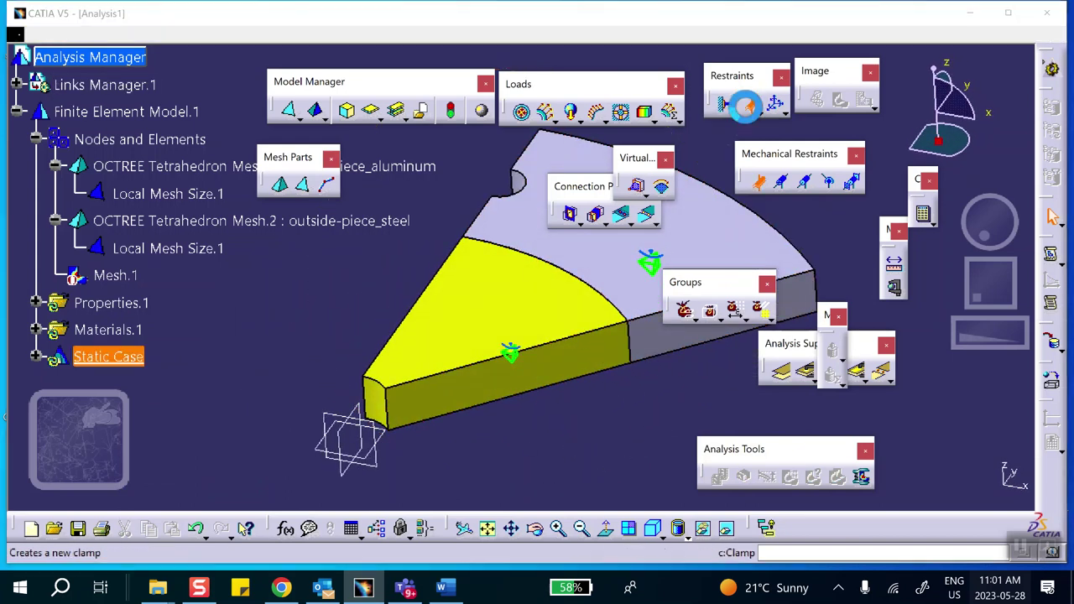
pyautogui.click(754, 105)
# Step: Select the front, top and both end faces as Surface Slider supports
pyautogui.click(591, 382)
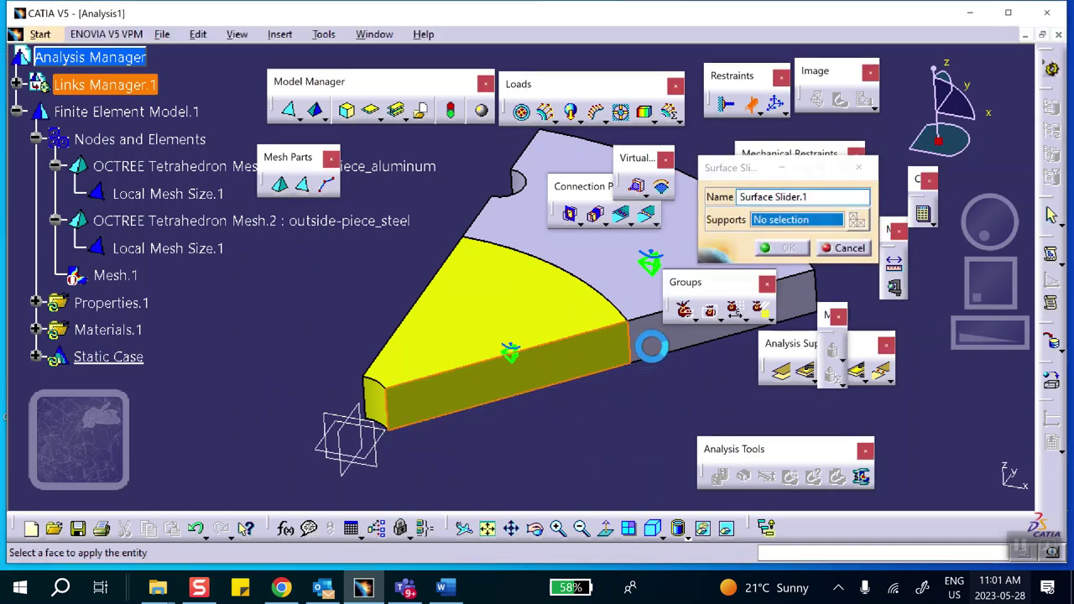
pyautogui.click(456, 331)
pyautogui.moveTo(482, 314); pyautogui.dragTo(556, 331, button='middle')
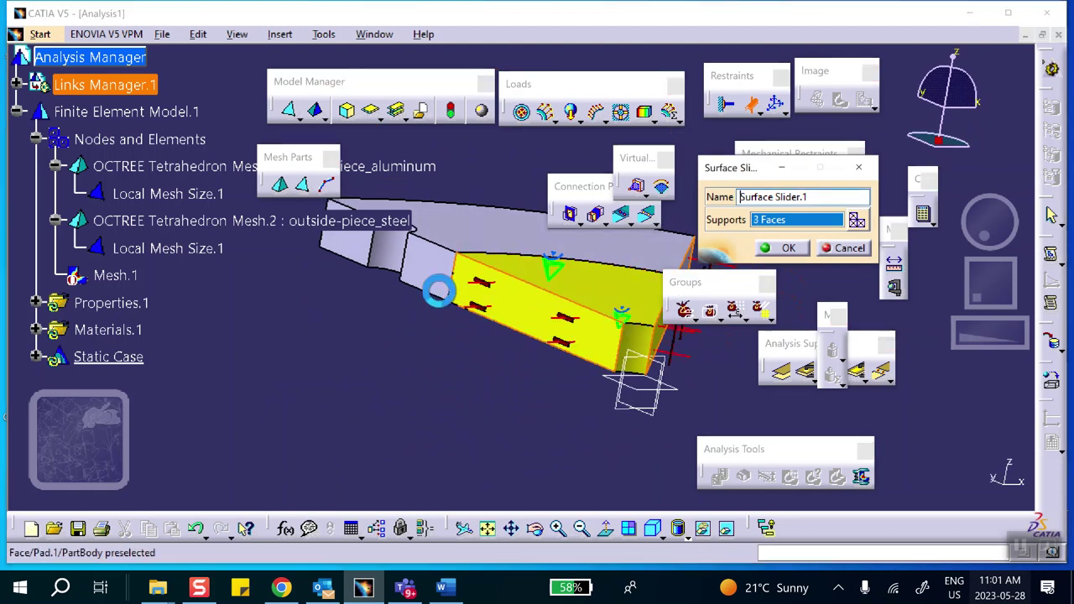
pyautogui.click(447, 272)
pyautogui.moveTo(341, 340); pyautogui.dragTo(420, 431, button='middle')
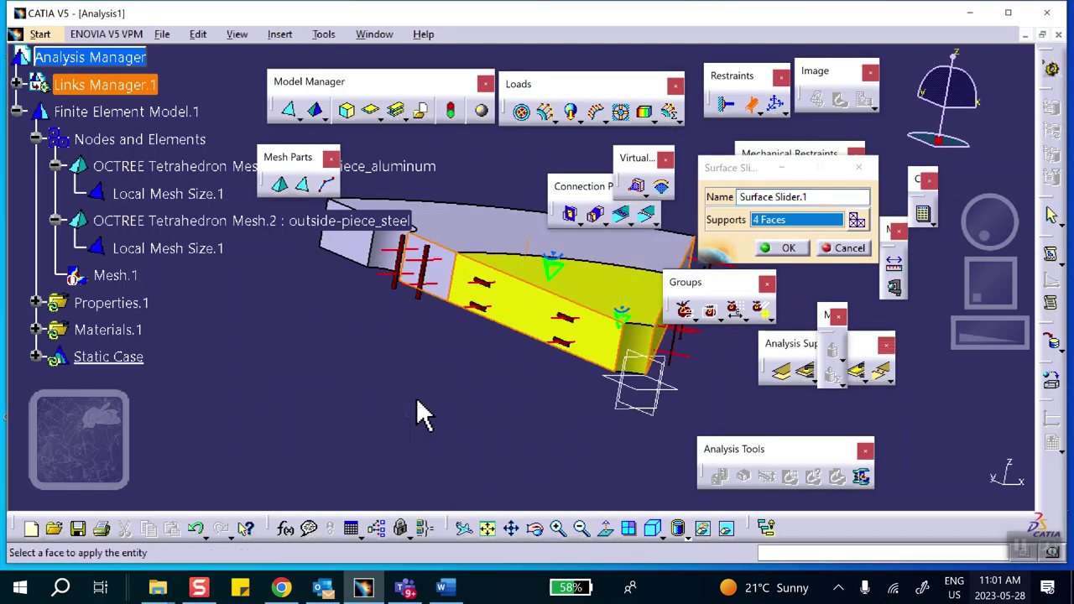
pyautogui.click(426, 308)
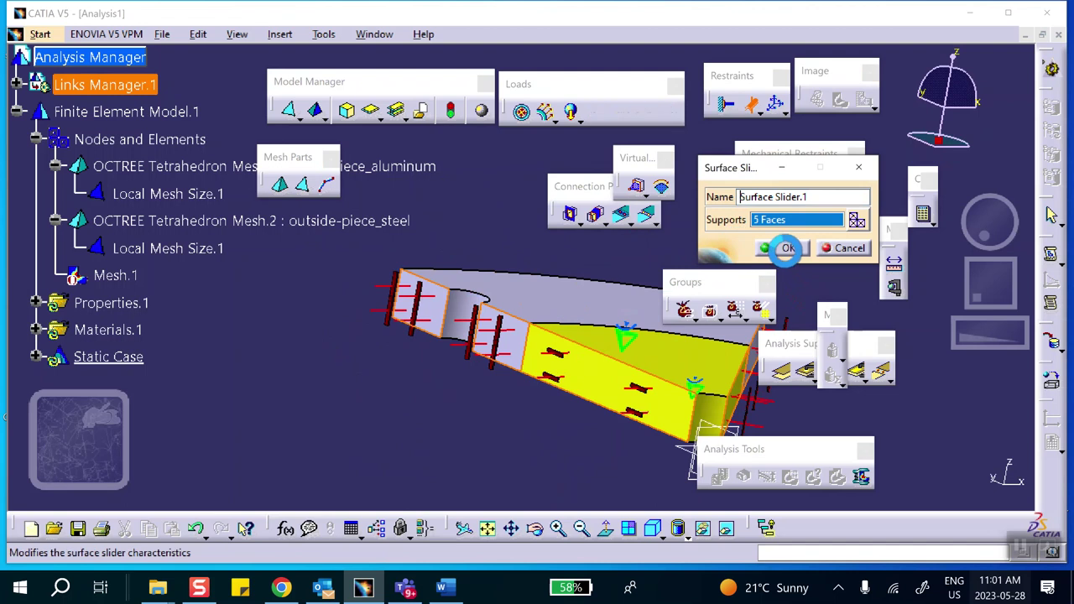
# Step: Add the remaining faces, confirm the seven-face Surface Slider.1, and cancel the repeated dialog
pyautogui.moveTo(567, 433); pyautogui.dragTo(602, 261, button='middle')
pyautogui.click(602, 262)
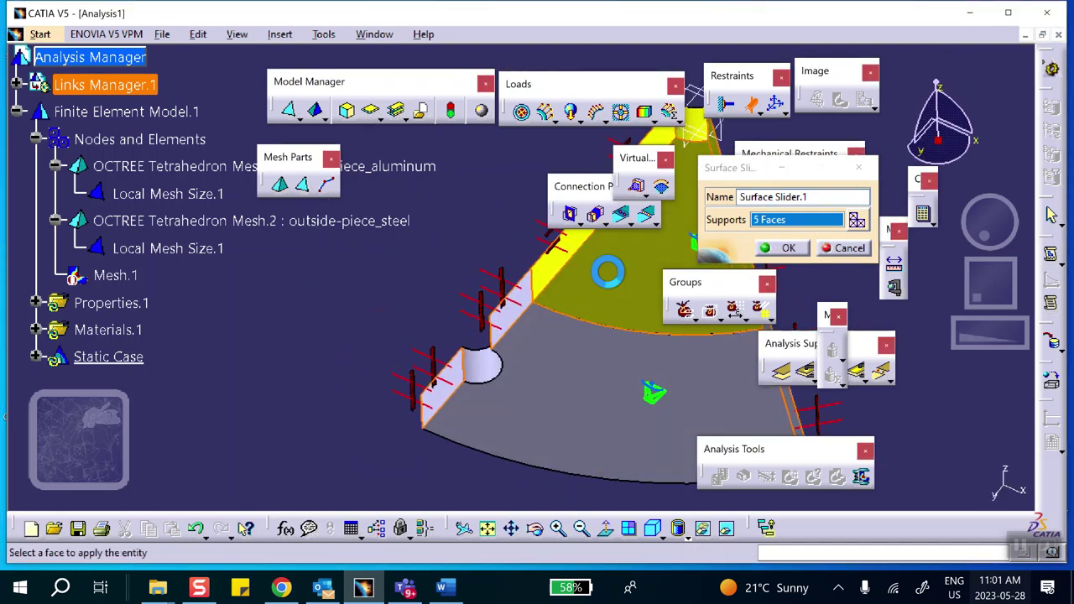
pyautogui.click(577, 388)
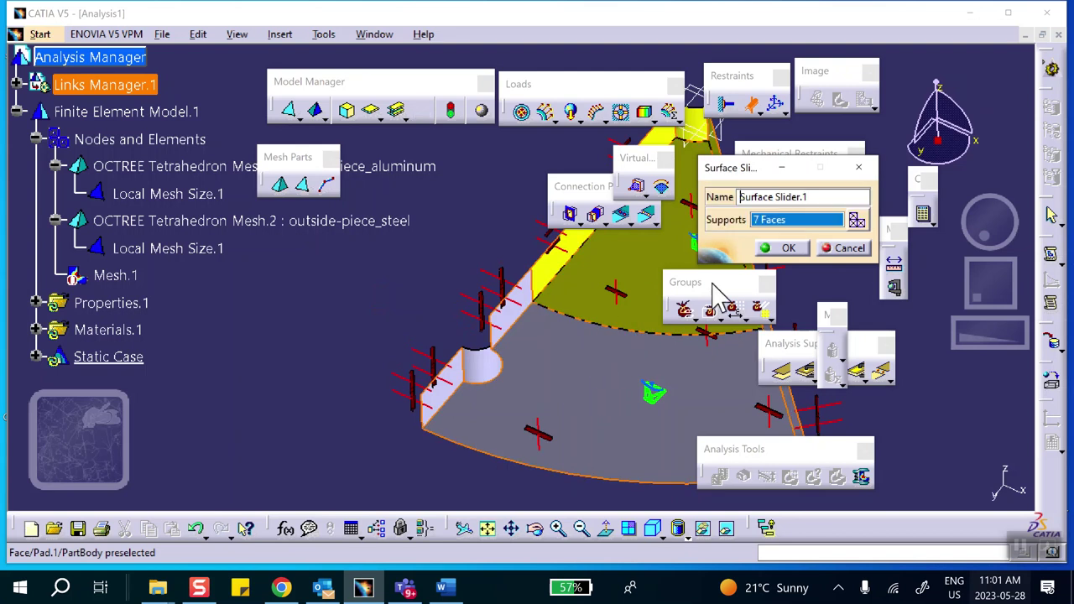
pyautogui.click(783, 249)
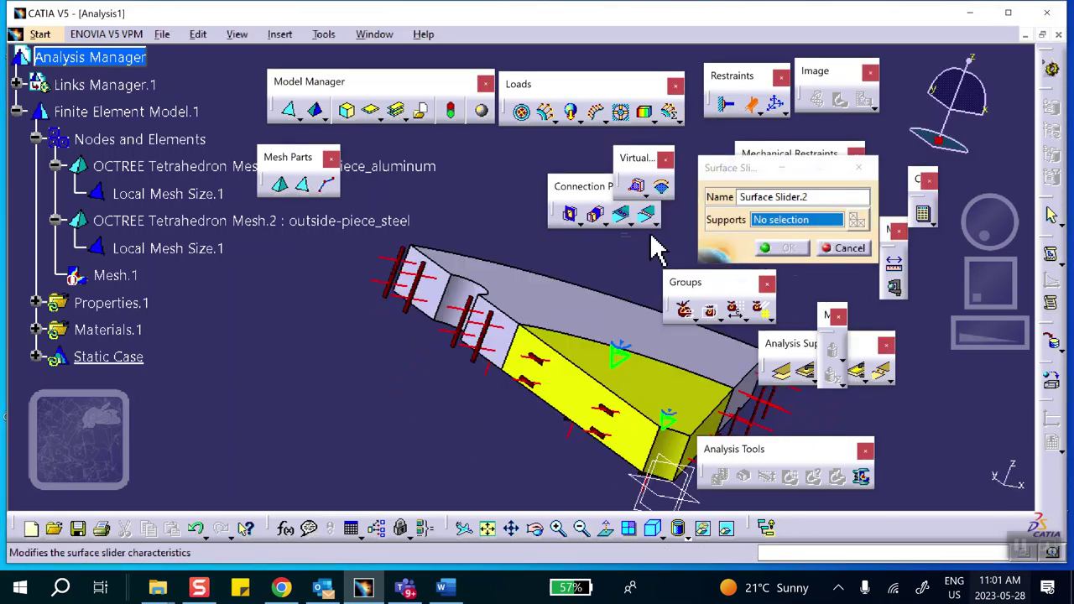
pyautogui.moveTo(483, 207); pyautogui.dragTo(587, 394, button='middle')
pyautogui.click(845, 247)
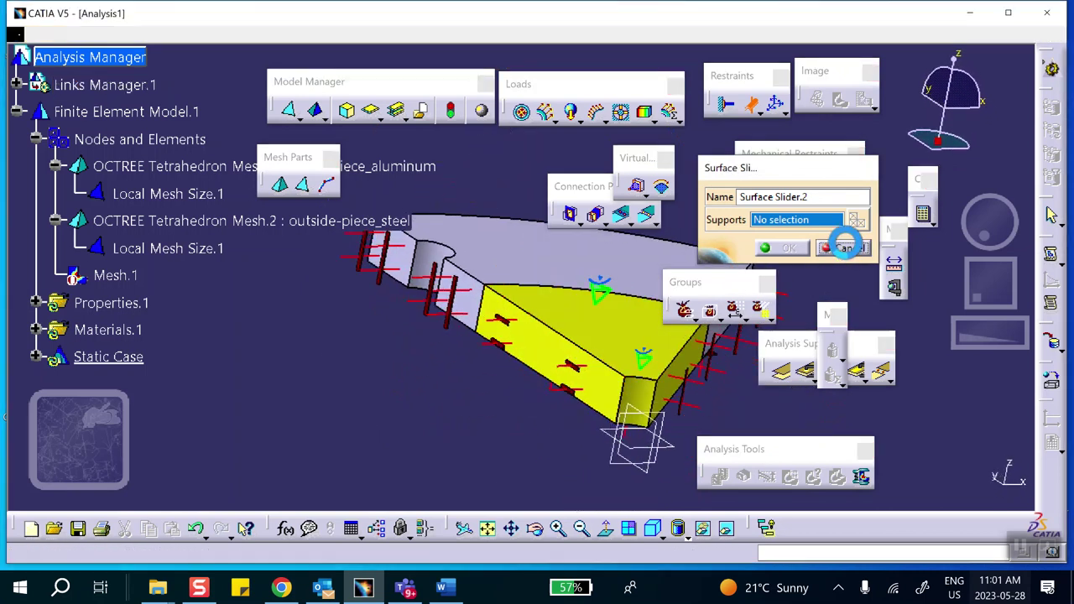
pyautogui.click(35, 357)
# Step: Expand Restraints.1 to reveal Surface Slider.1 and orbit the model to check the restraints
pyautogui.scroll(-2, 71, 311)
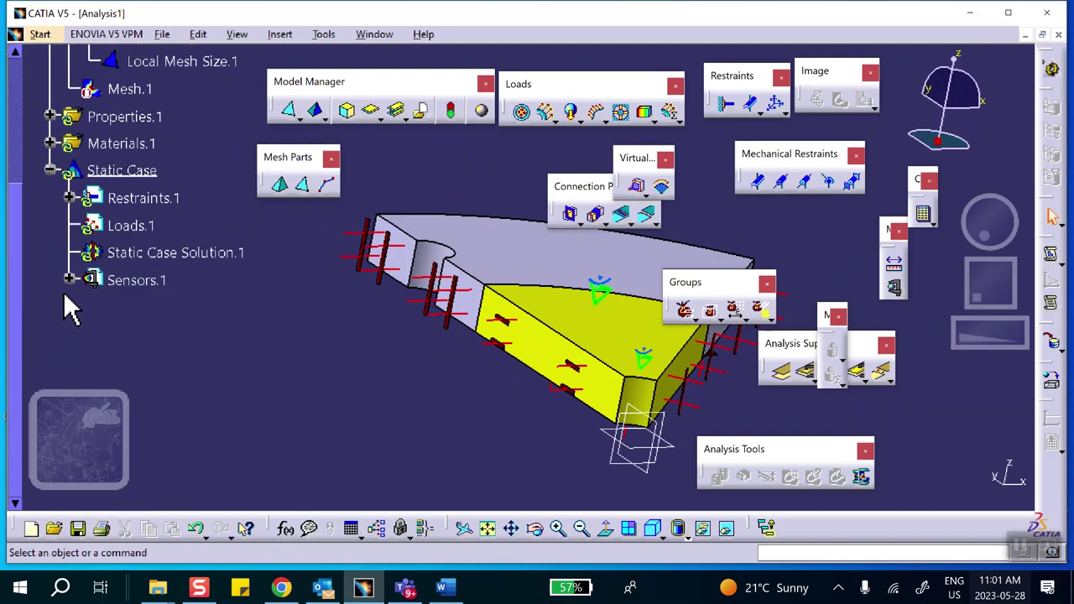
pyautogui.click(69, 198)
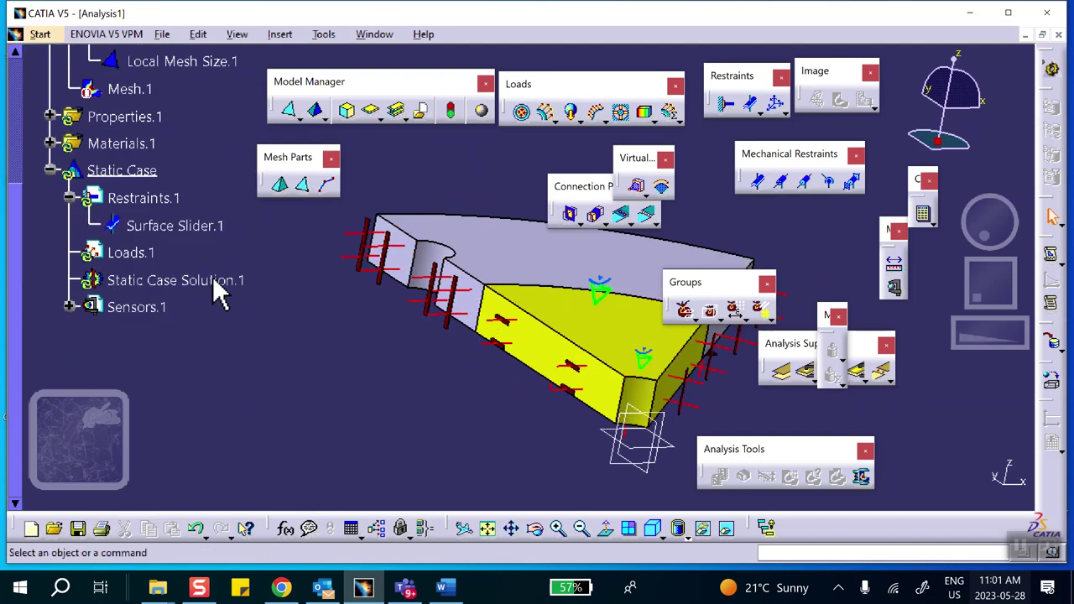
pyautogui.moveTo(291, 352); pyautogui.dragTo(264, 411, button='middle')
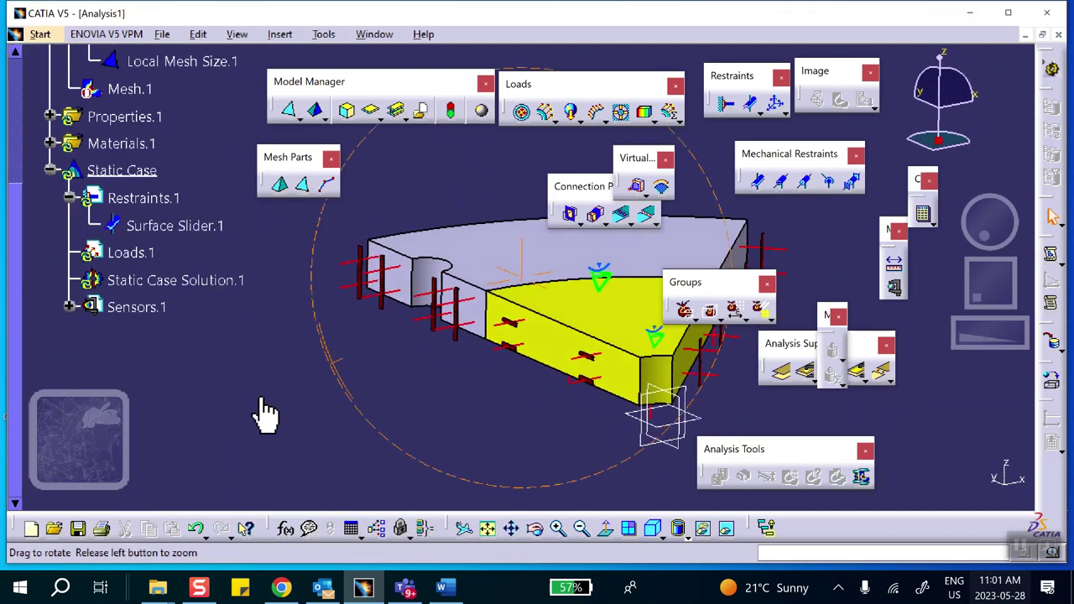
pyautogui.moveTo(408, 391); pyautogui.dragTo(252, 379, button='middle')
pyautogui.moveTo(307, 412); pyautogui.dragTo(444, 366, button='middle')
# Step: Rearrange the workspace toolbars and close an unneeded toolbar
pyautogui.moveTo(547, 182); pyautogui.dragTo(507, 168)
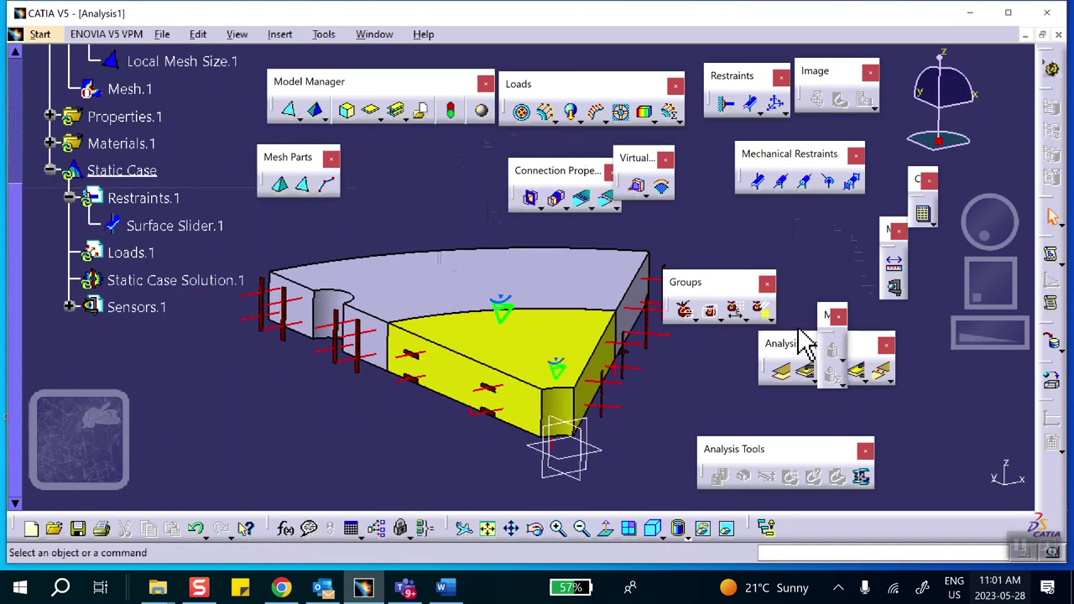
pyautogui.moveTo(940, 370); pyautogui.dragTo(941, 381)
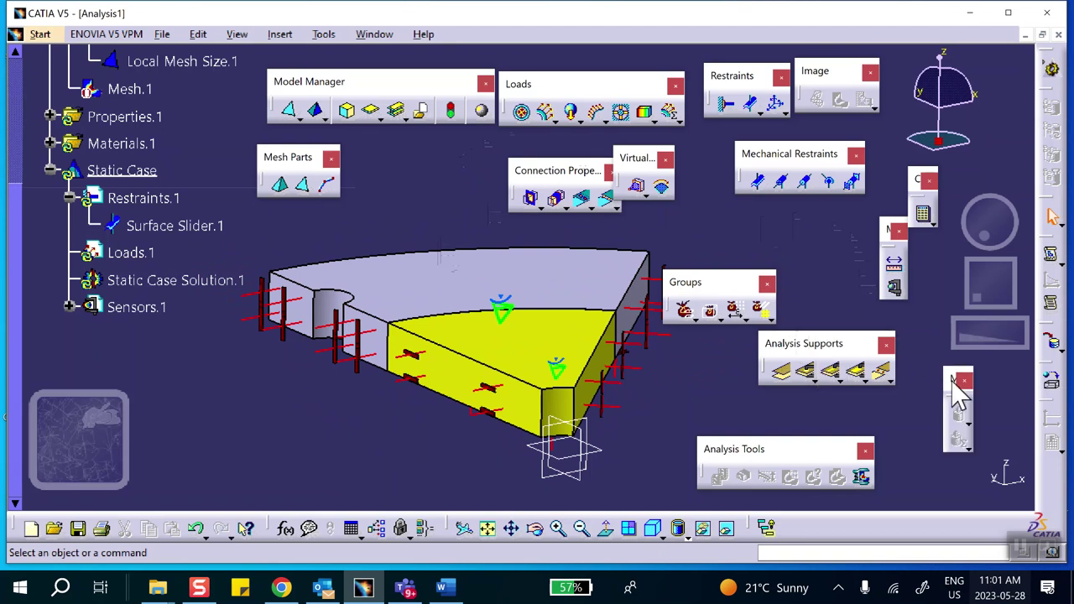
pyautogui.click(963, 381)
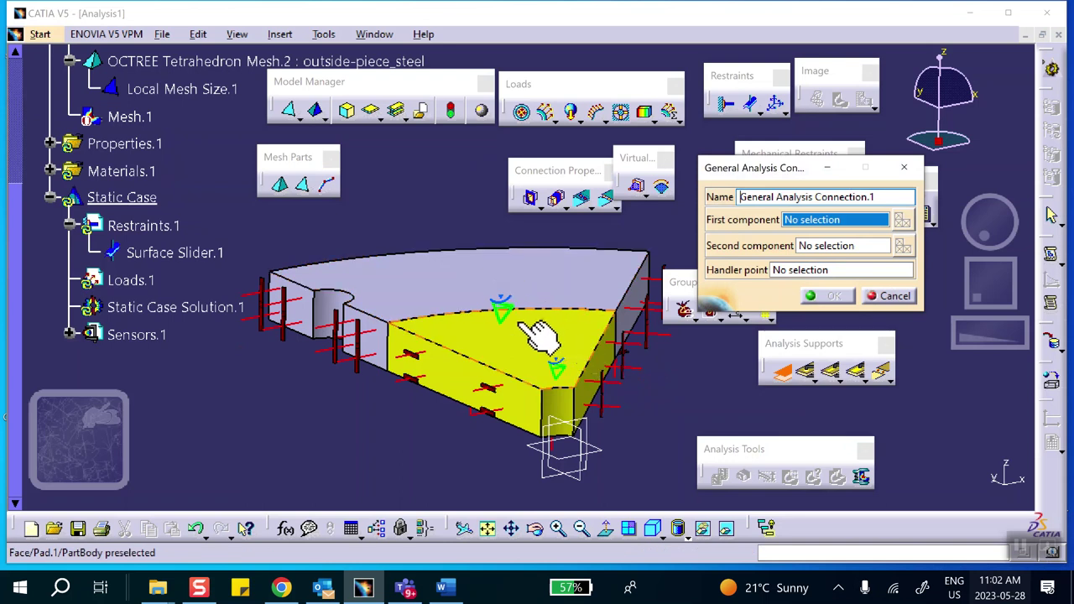
# Step: Hide the aluminium piece and select the exposed steel face as the first component
pyautogui.rightClick(523, 328)
pyautogui.click(545, 369)
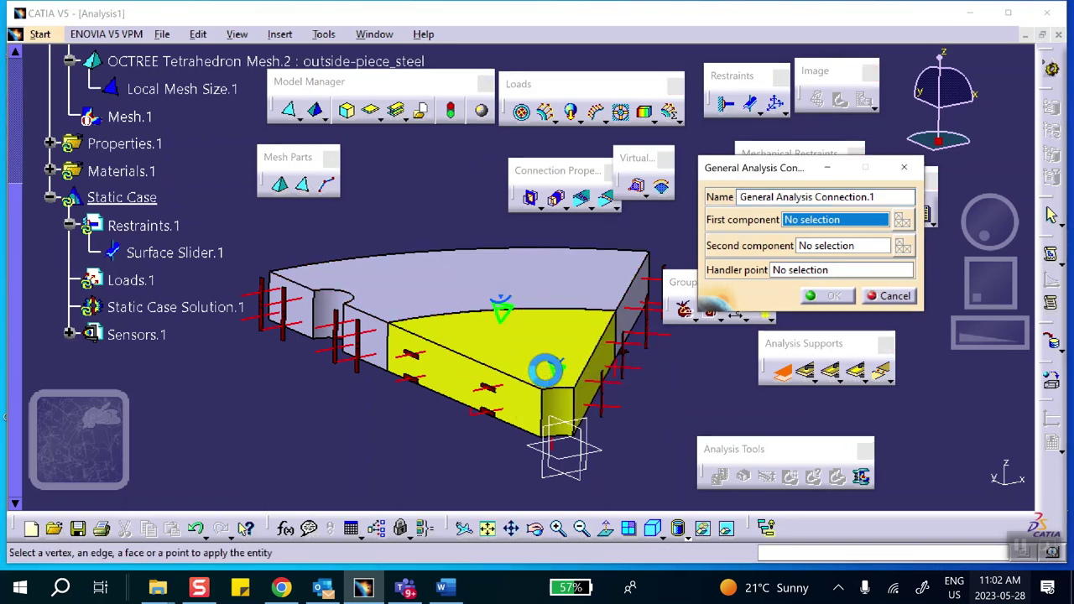
pyautogui.click(543, 338)
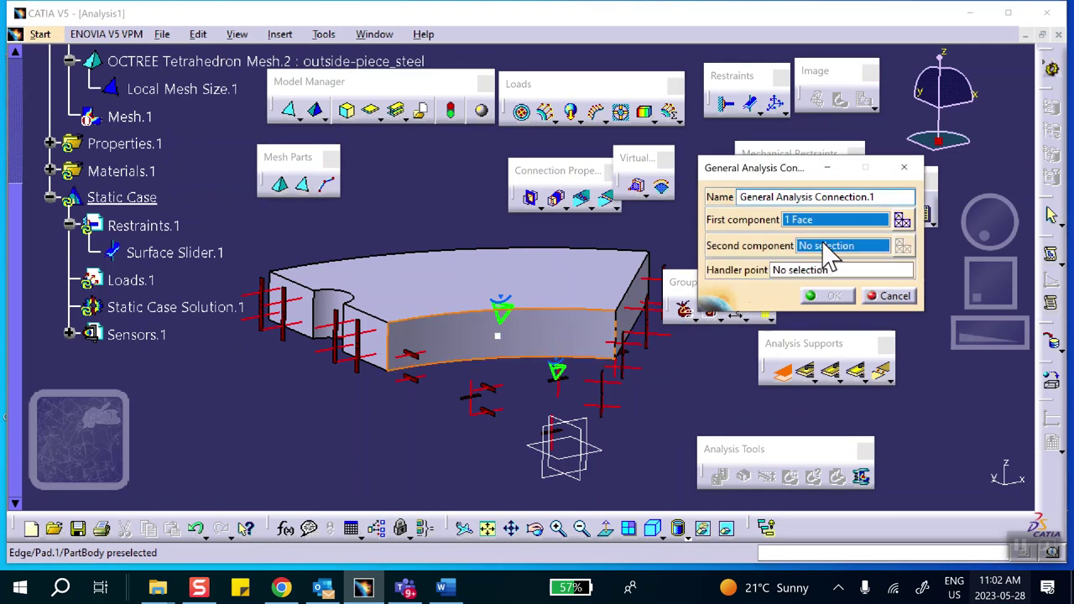
pyautogui.moveTo(450, 379); pyautogui.dragTo(450, 390, button='middle')
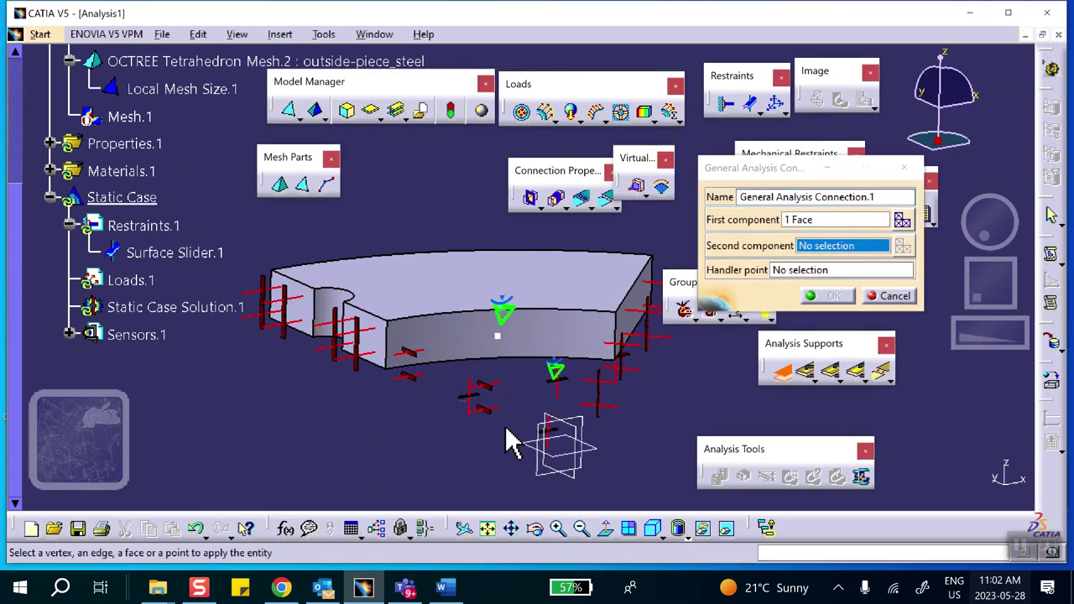
# Step: In the hidden space, pick the aluminium's curved face as second component and confirm the connection
pyautogui.click(726, 528)
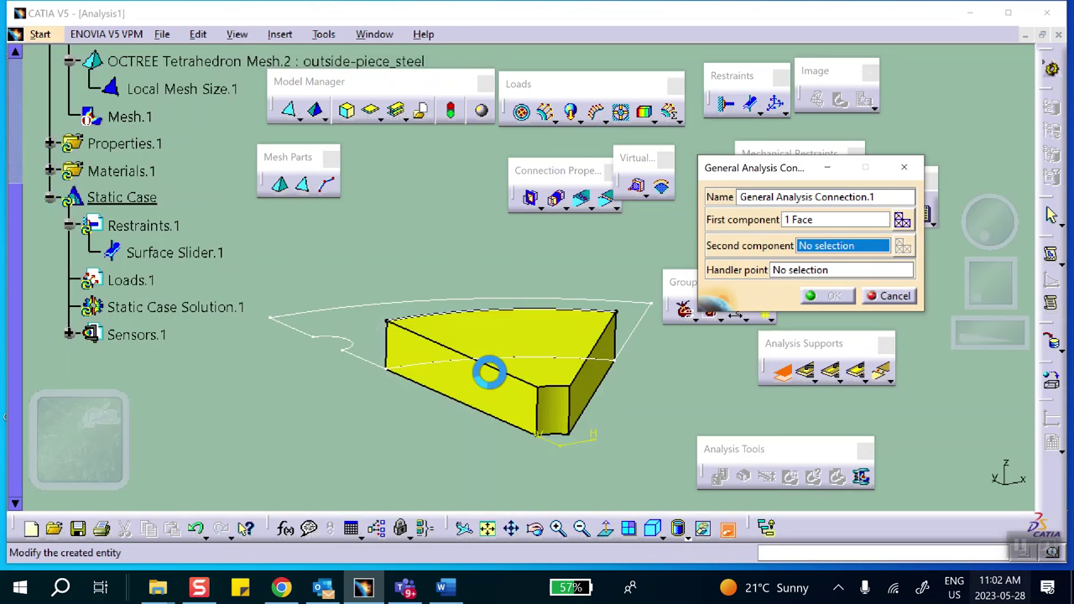
pyautogui.moveTo(503, 382); pyautogui.dragTo(727, 335, button='middle')
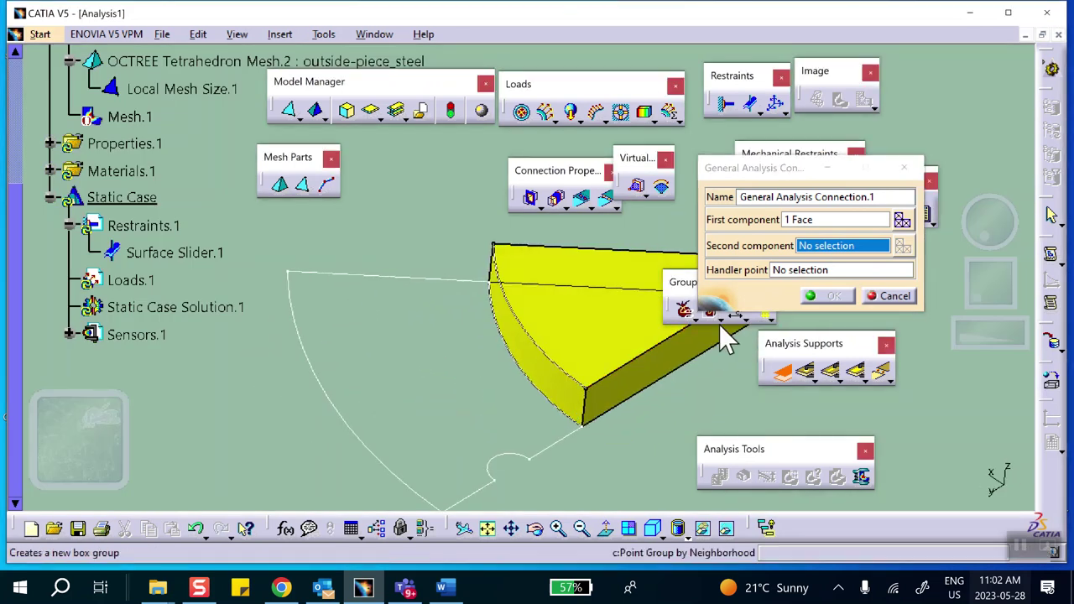
pyautogui.click(537, 369)
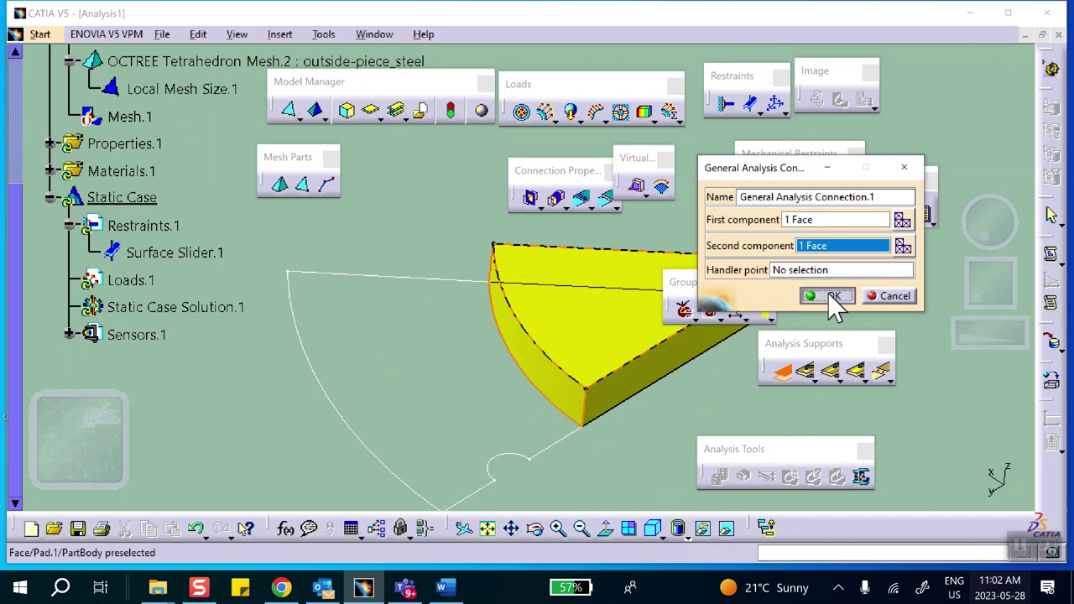
pyautogui.click(830, 297)
# Step: Show the aluminium piece again and return to the normal visible space
pyautogui.moveTo(642, 425); pyautogui.dragTo(537, 394, button='middle')
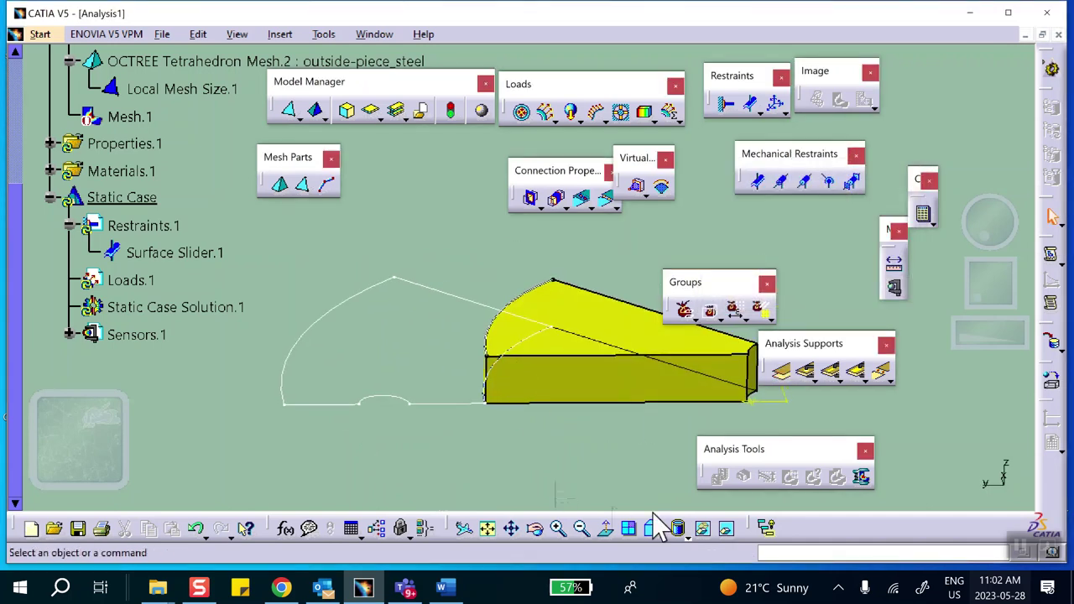
pyautogui.rightClick(618, 322)
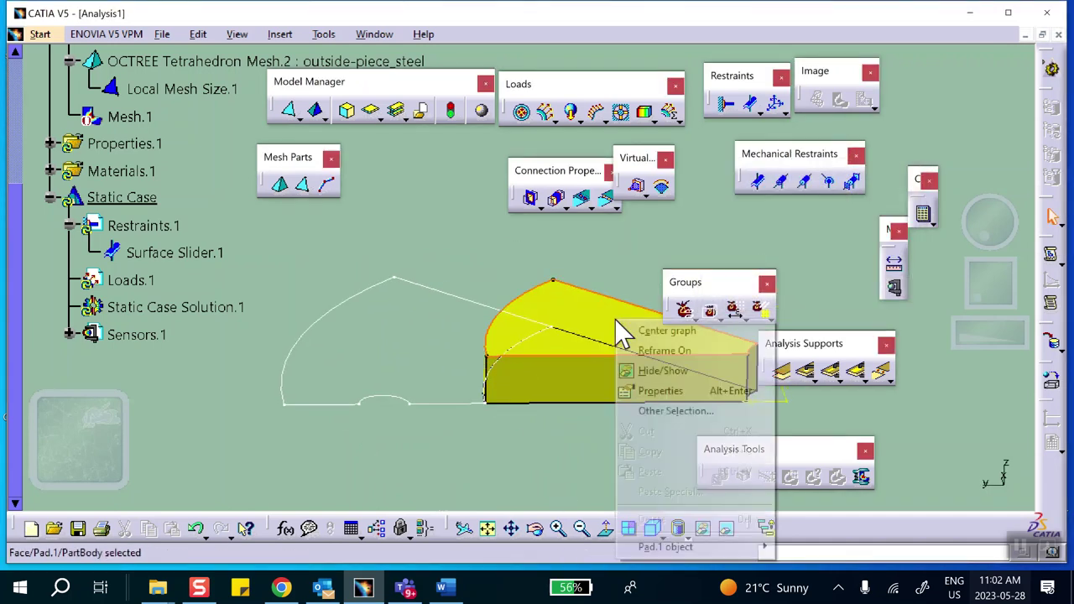
pyautogui.click(653, 371)
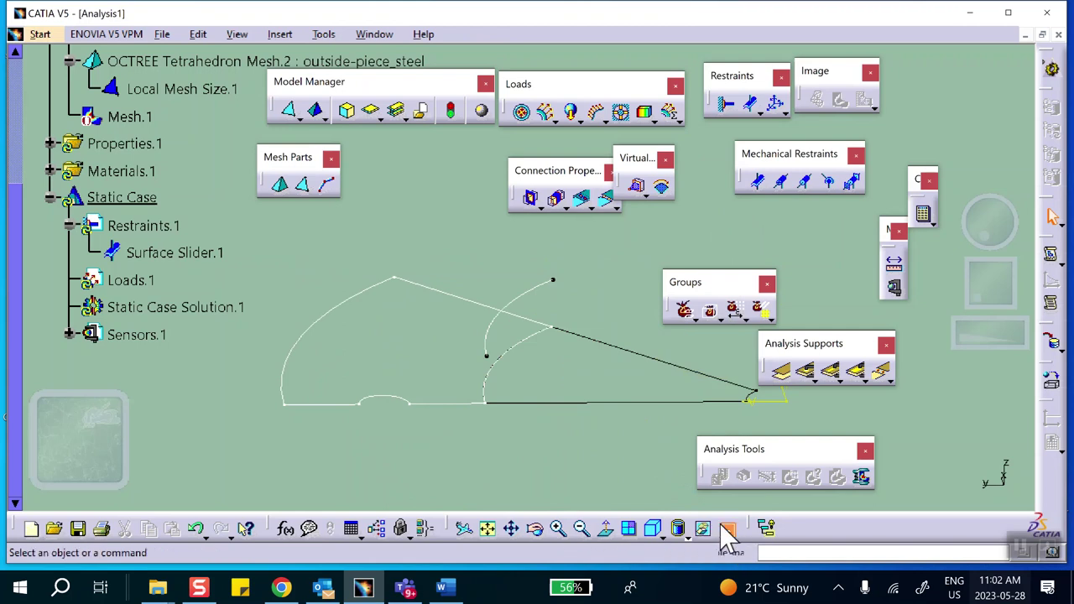
pyautogui.click(726, 530)
pyautogui.moveTo(542, 331); pyautogui.dragTo(281, 281, button='middle')
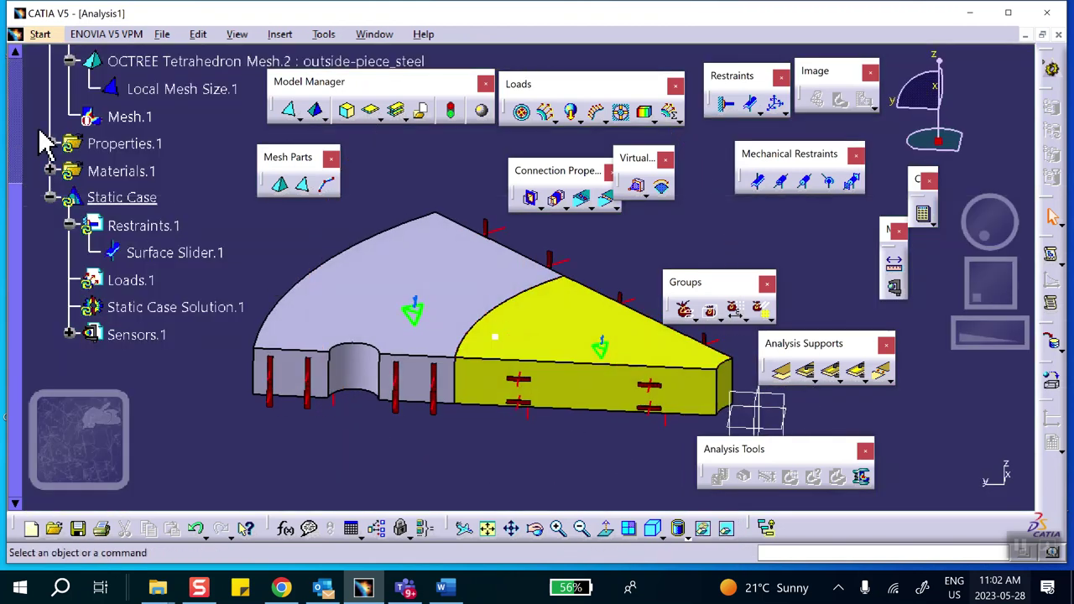
pyautogui.scroll(5, 96, 225)
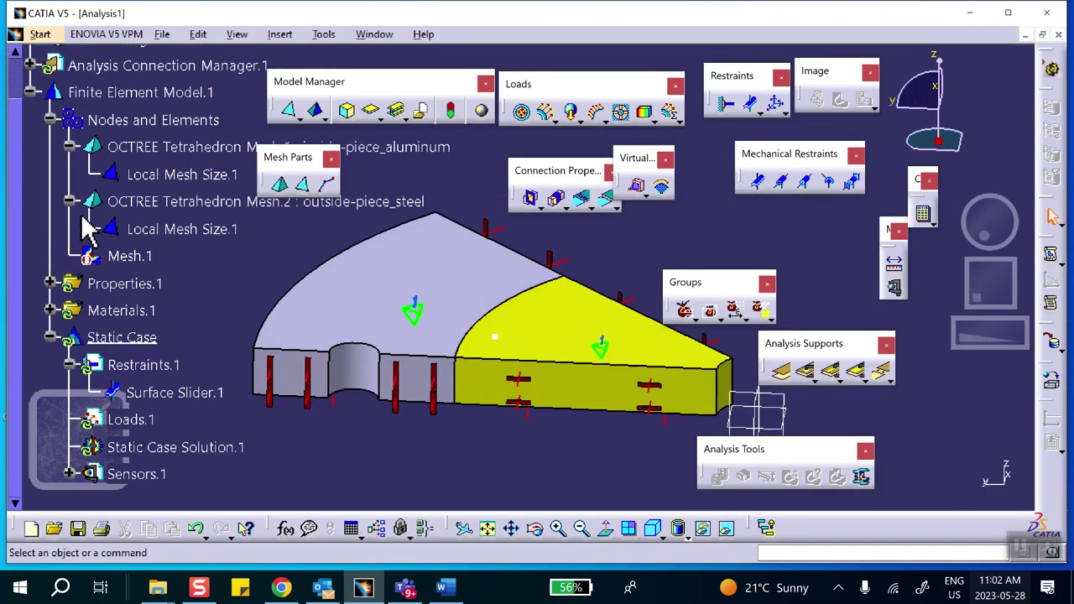
# Step: Expand Analysis Connection Manager.1 to reveal General Analysis Connection.1 in the tree
pyautogui.click(30, 66)
pyautogui.click(50, 92)
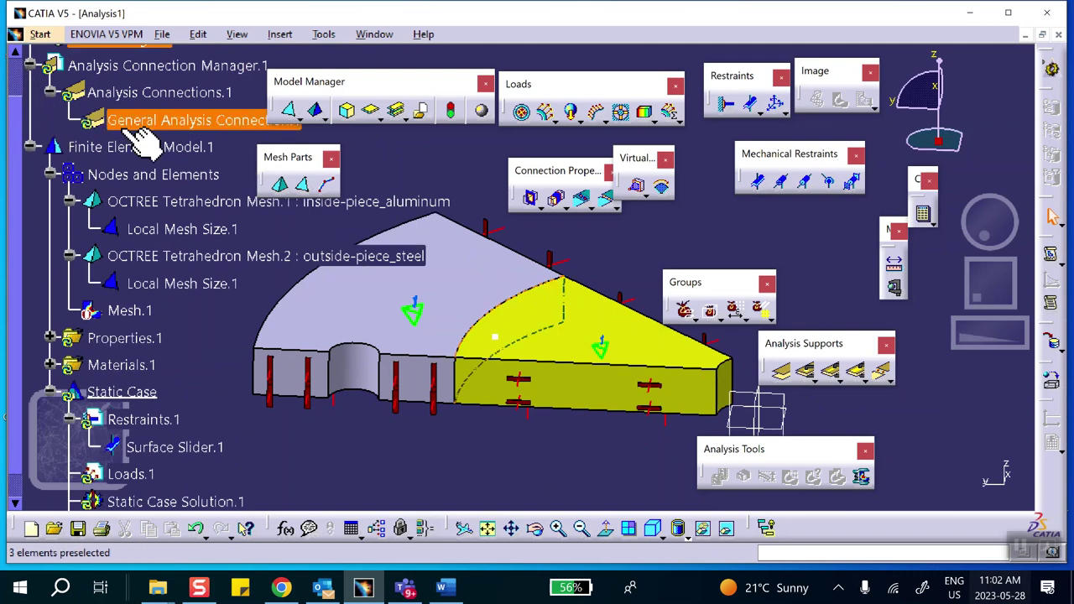
pyautogui.moveTo(367, 82); pyautogui.dragTo(415, 76)
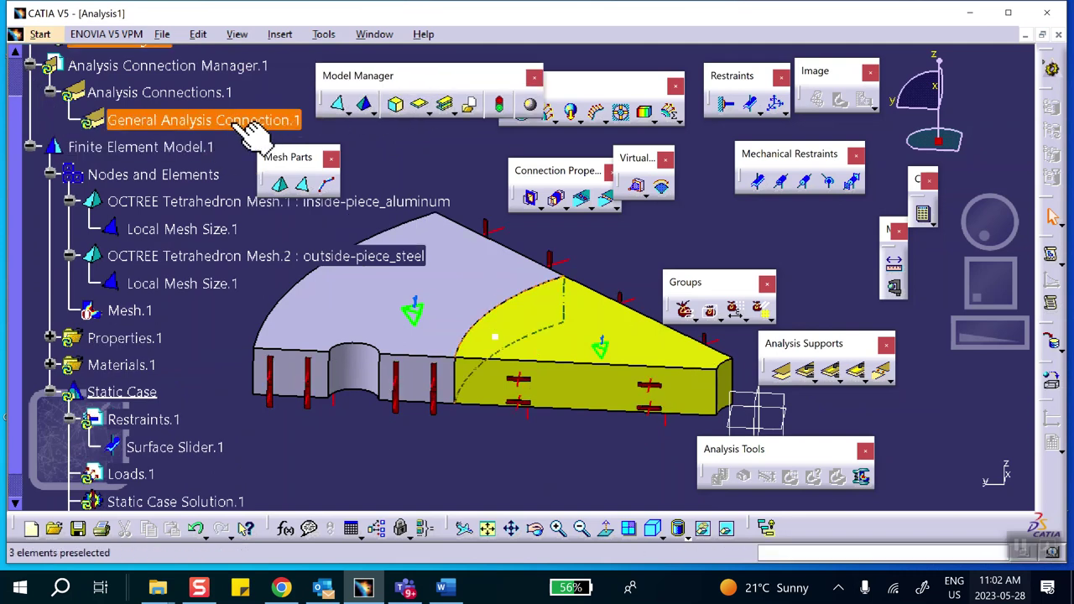
pyautogui.click(444, 197)
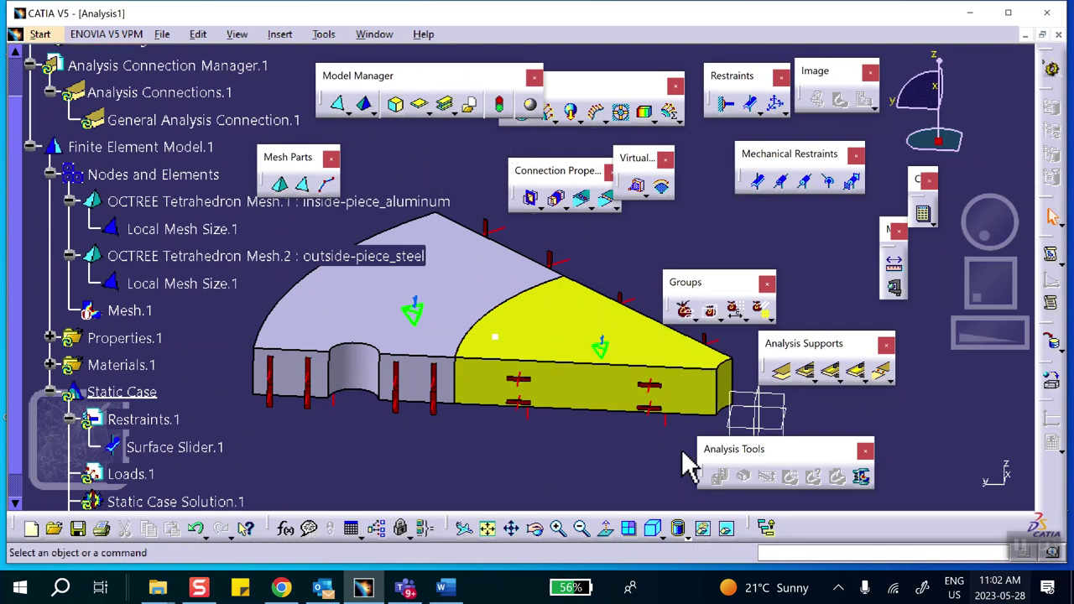
# Step: Detach the Face Face Connection Properties toolbar from the Connection Properties flyout
pyautogui.moveTo(554, 171); pyautogui.dragTo(516, 156)
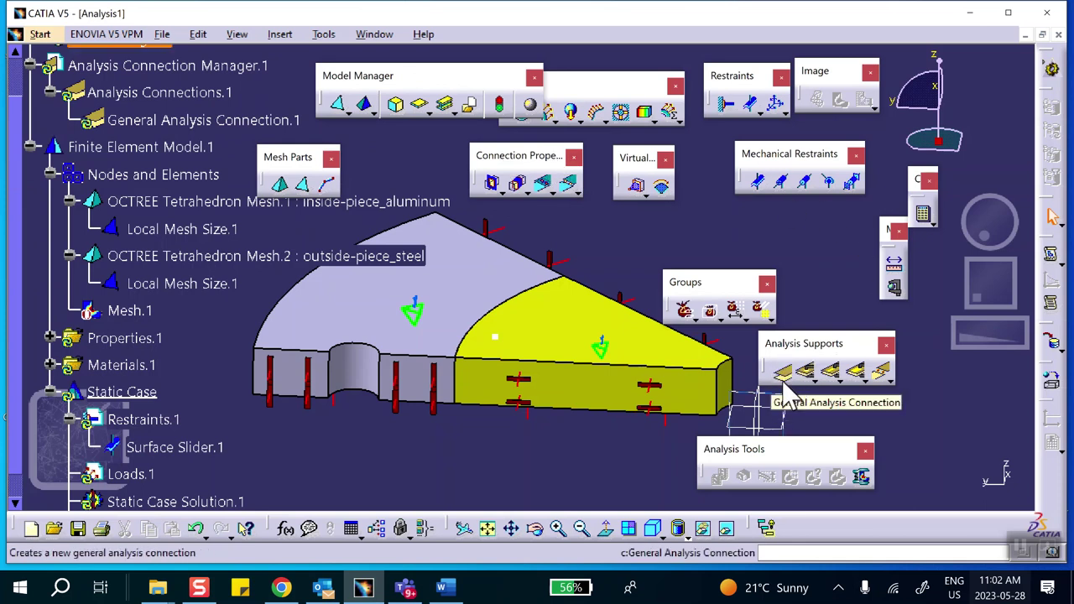
pyautogui.click(506, 193)
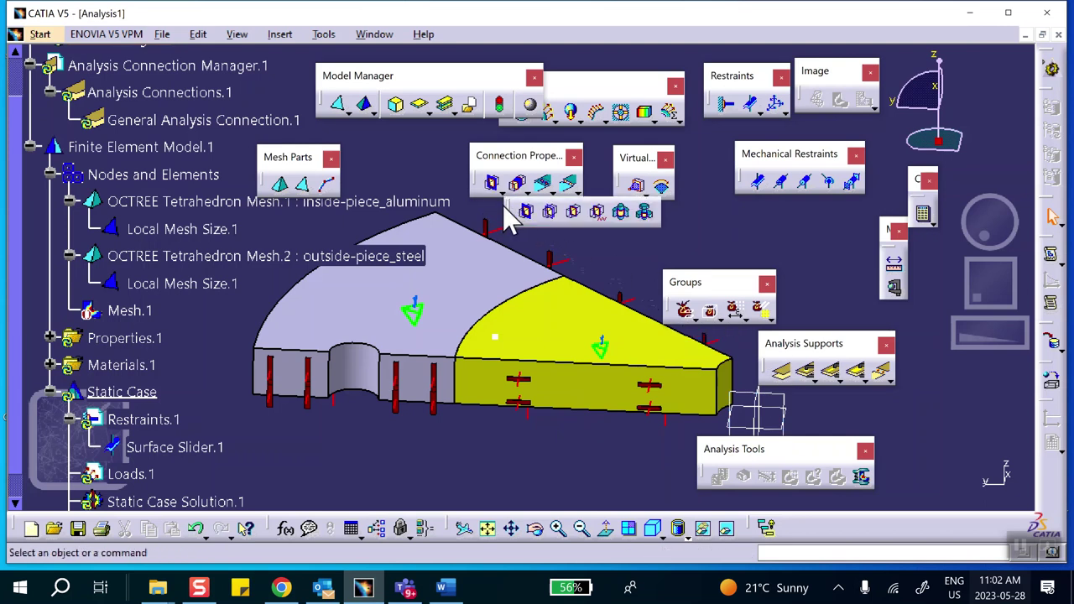
pyautogui.moveTo(519, 220); pyautogui.dragTo(555, 223)
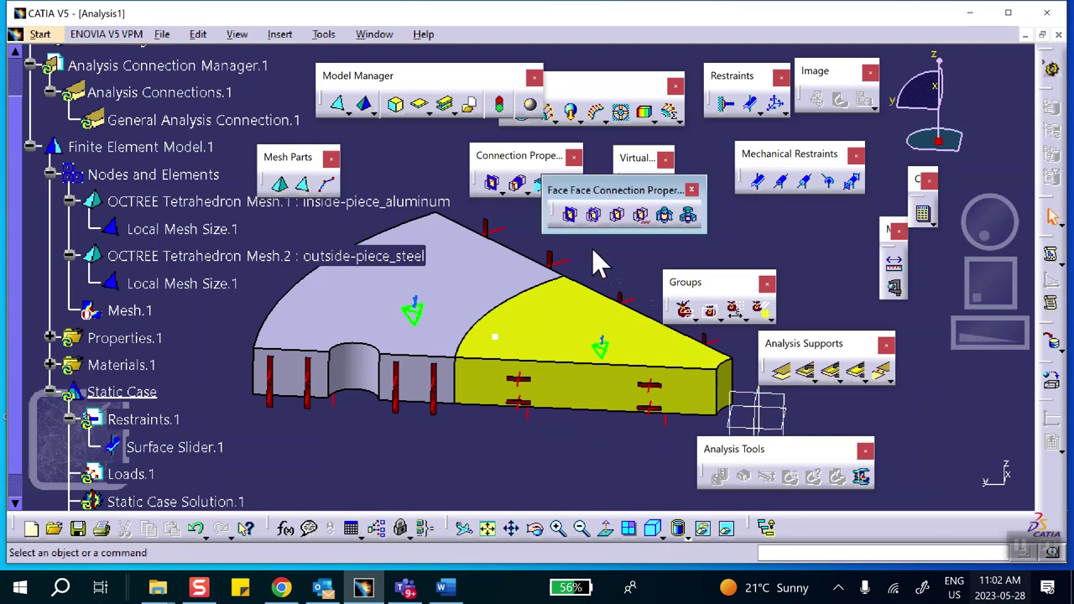
# Step: Start a pressure fitting property on General Analysis Connection.1 (0.001in overlap) and consult the Word assignment
pyautogui.click(659, 221)
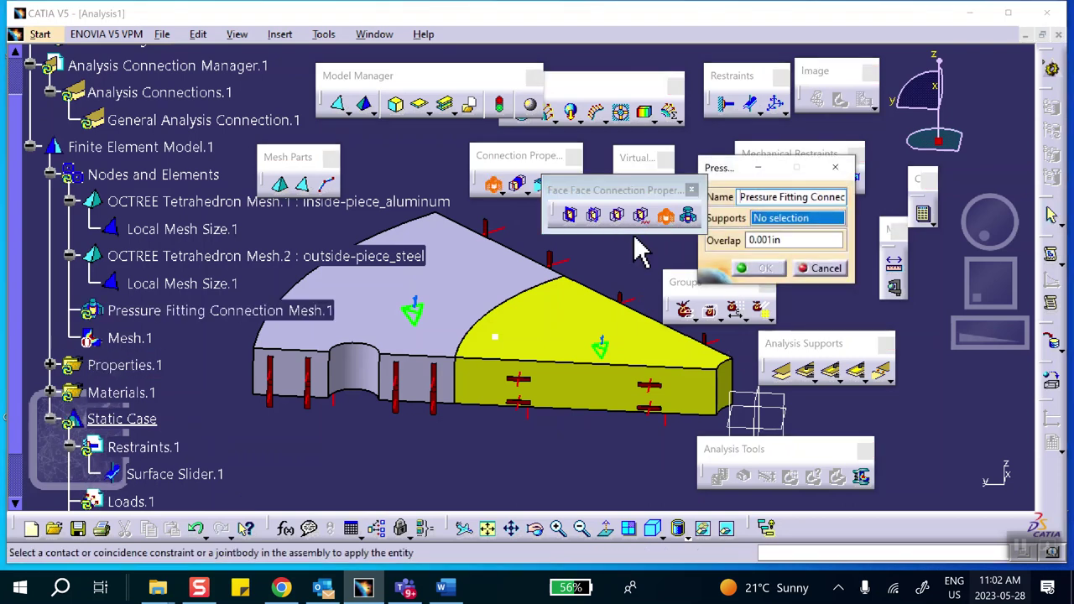
pyautogui.click(198, 120)
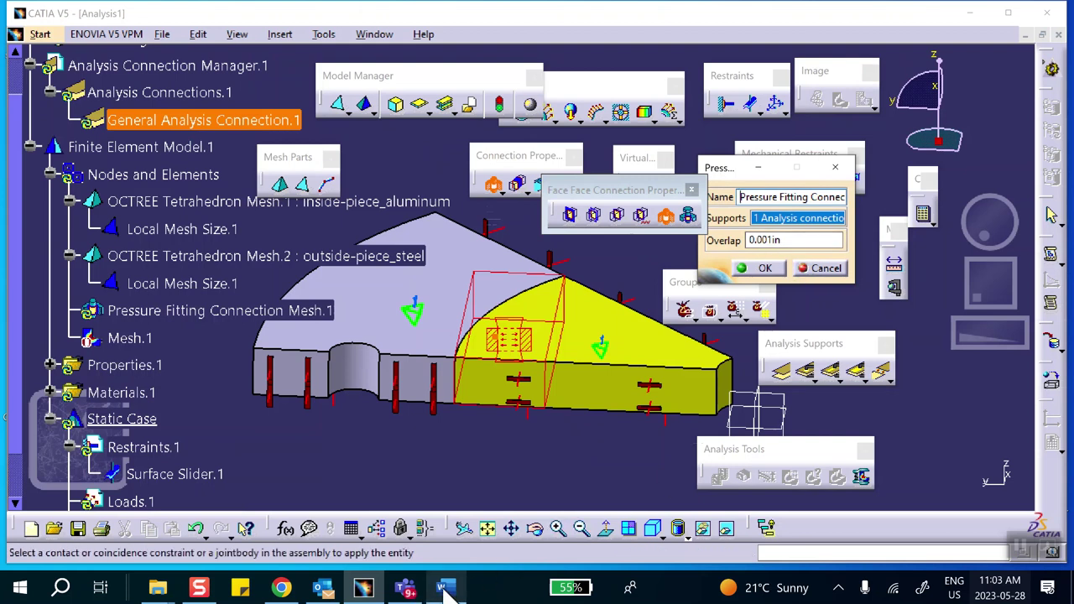
pyautogui.moveTo(444, 589)
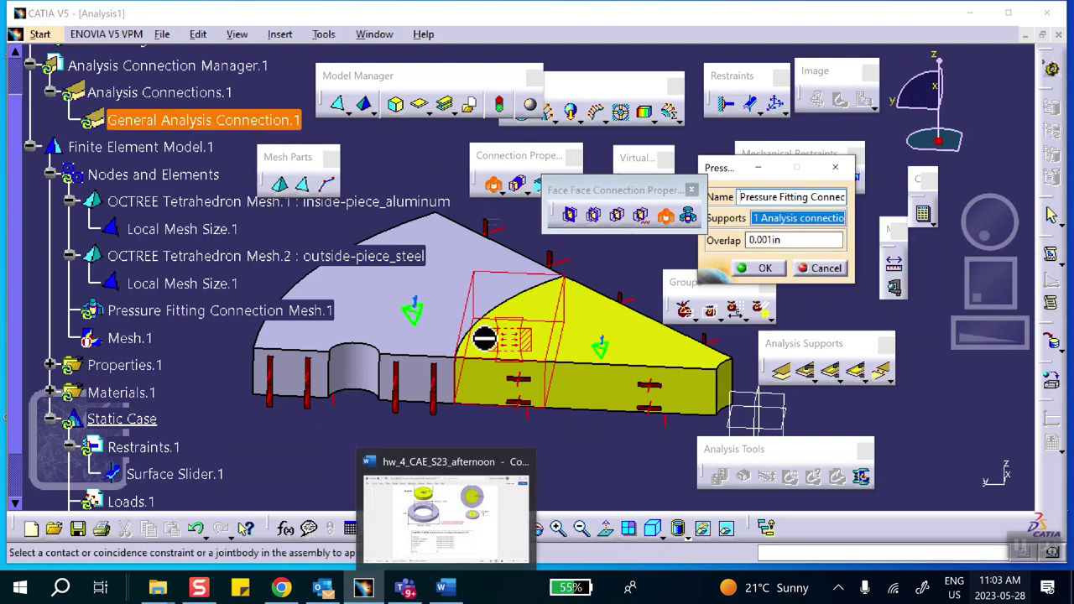
pyautogui.click(447, 590)
pyautogui.scroll(3, 432, 180)
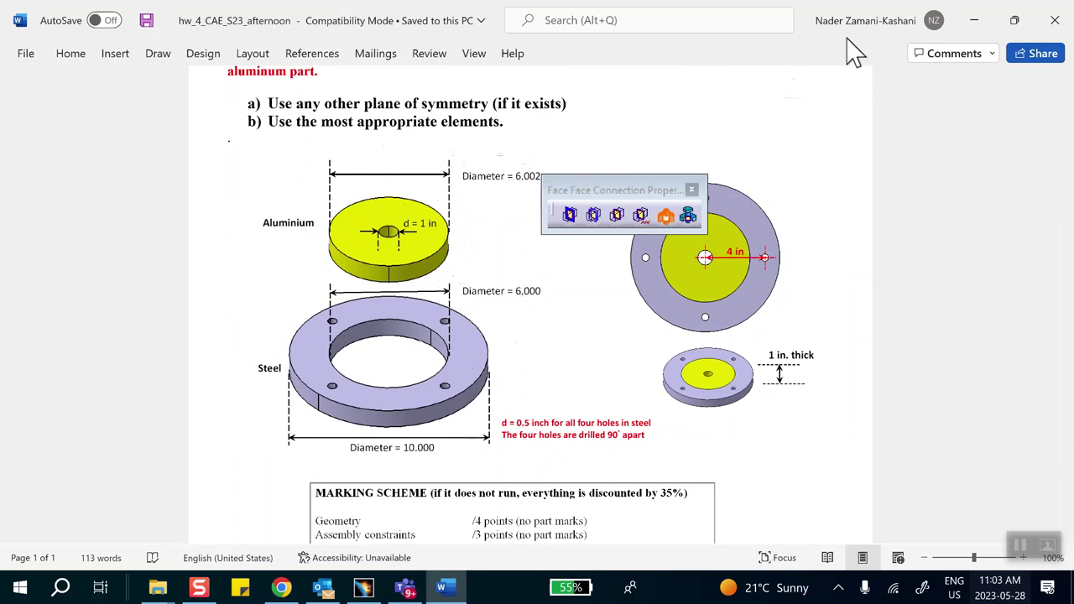
# Step: Return from Word and confirm the pressure fitting connection with 0.001in overlap
pyautogui.click(972, 20)
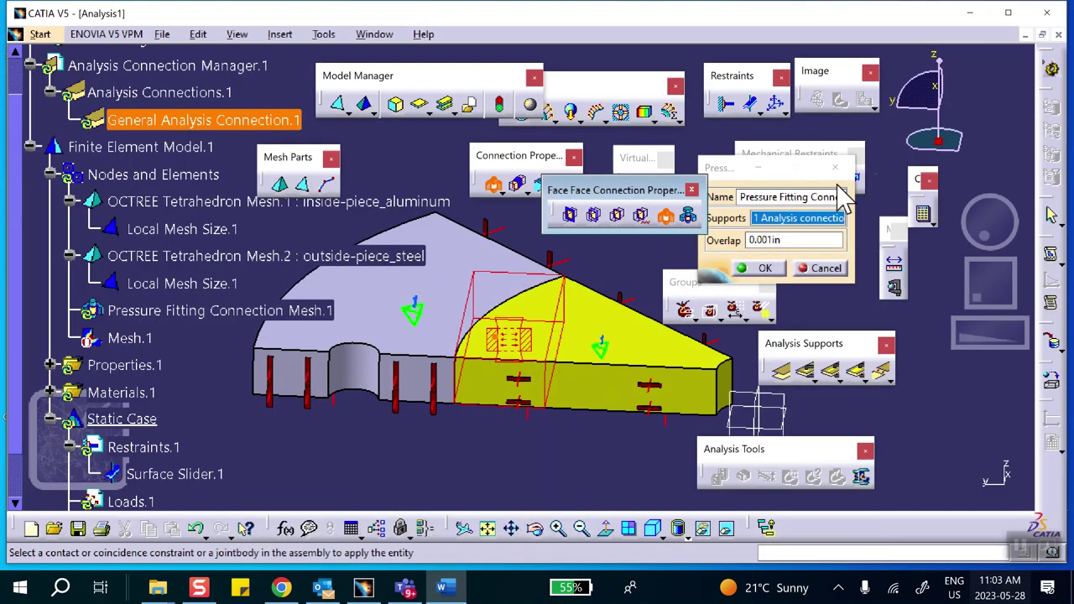
pyautogui.click(763, 268)
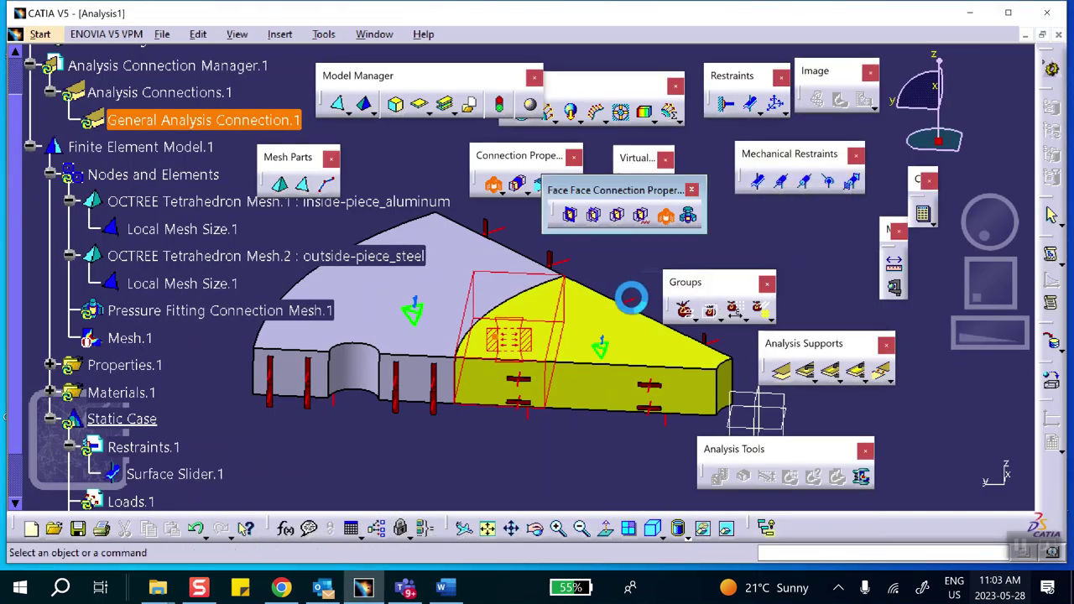
pyautogui.moveTo(566, 321); pyautogui.dragTo(491, 457, button='middle')
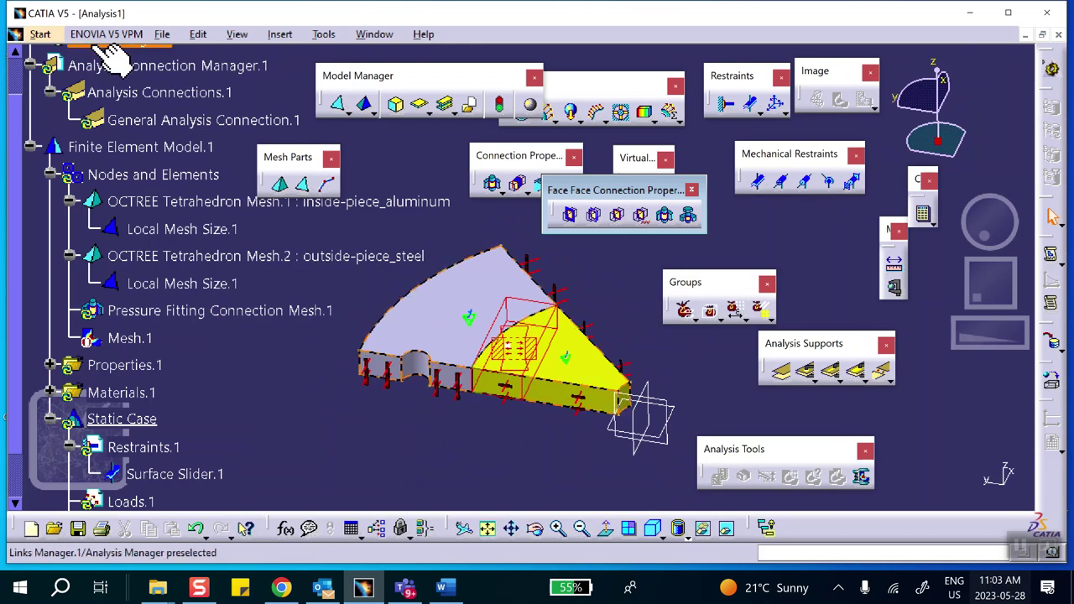
# Step: Through Save Management, save Analysis1.CATAnalysis into the shrink-fit-lab4-afternoon folder with both modified parts
pyautogui.click(163, 33)
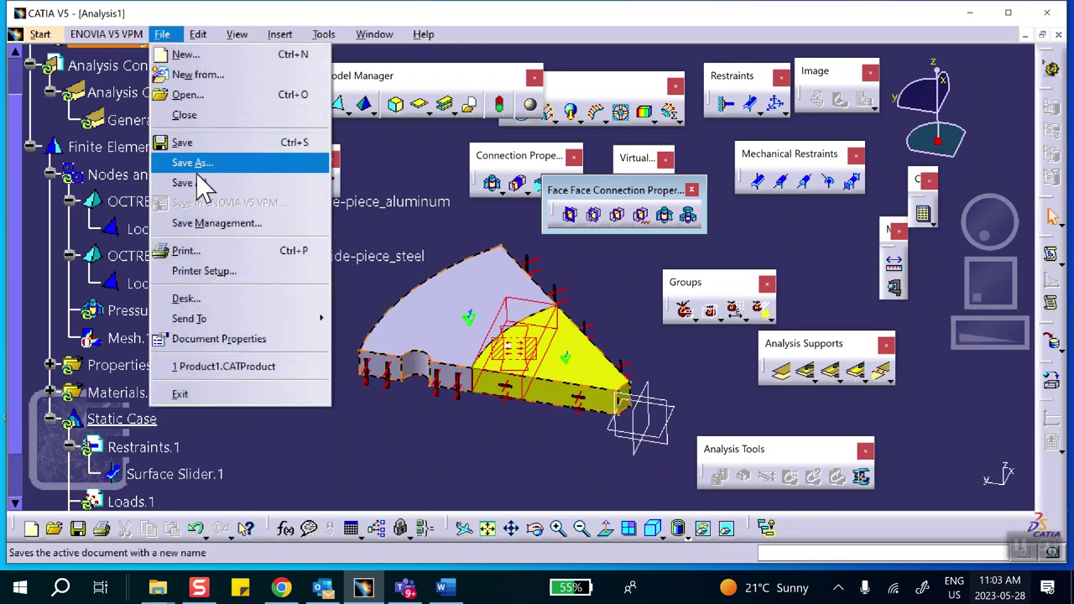
pyautogui.click(193, 222)
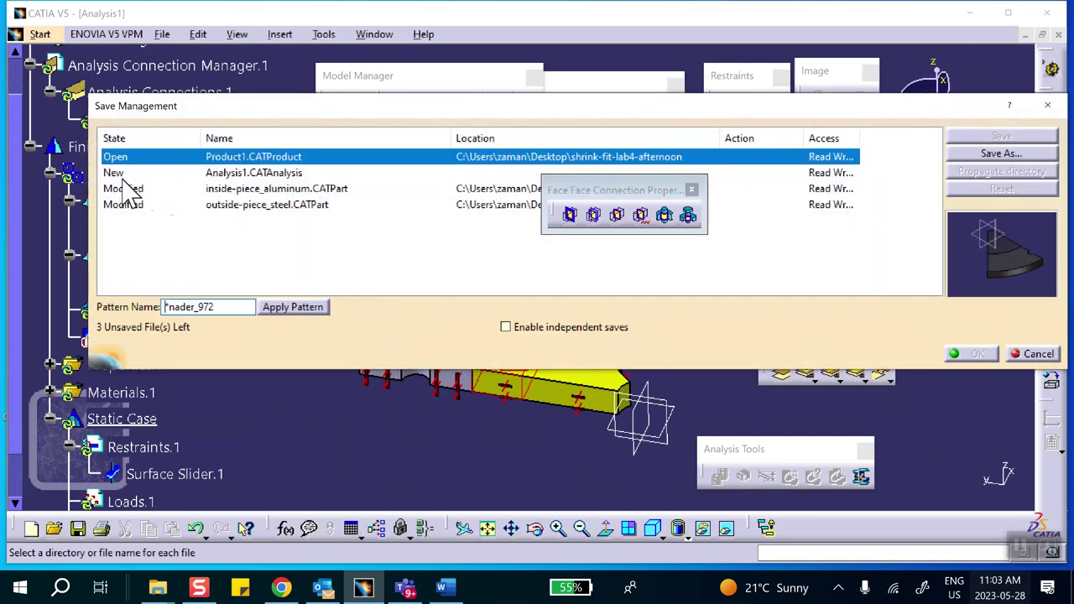
pyautogui.click(119, 172)
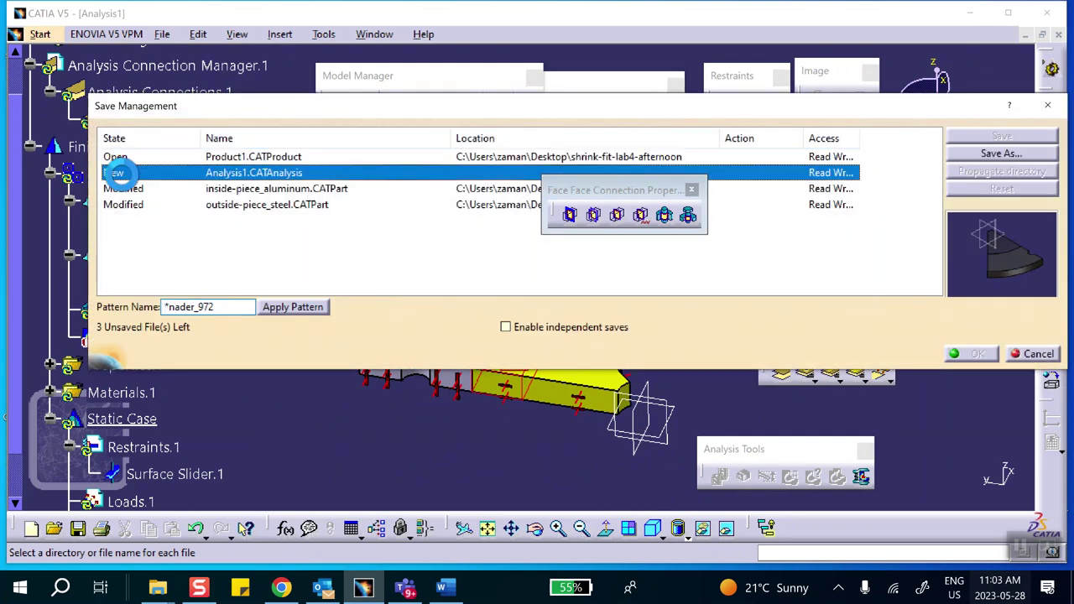
pyautogui.click(957, 156)
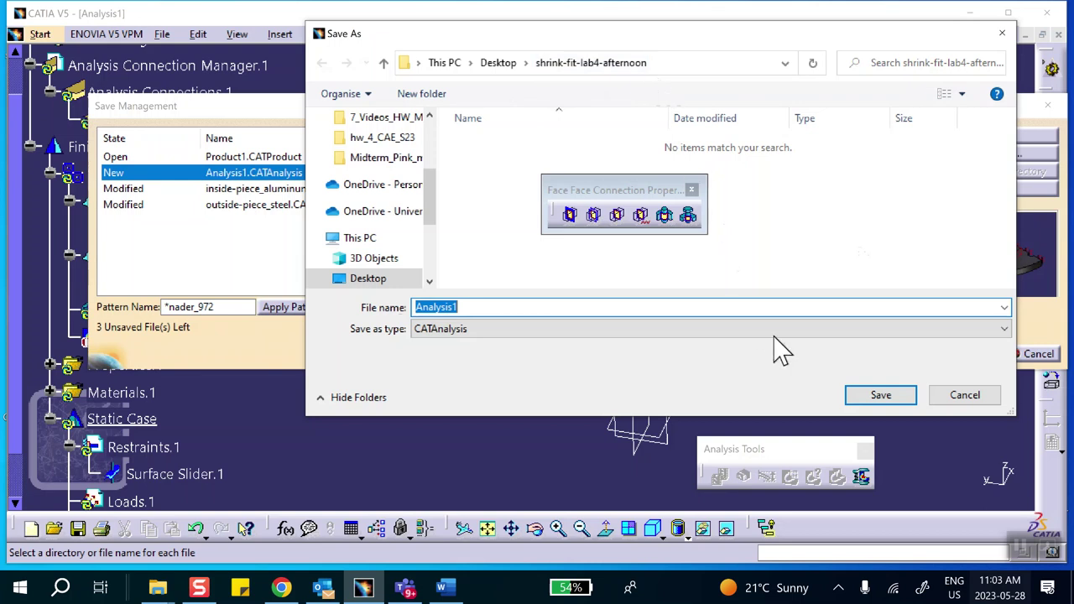
pyautogui.click(880, 395)
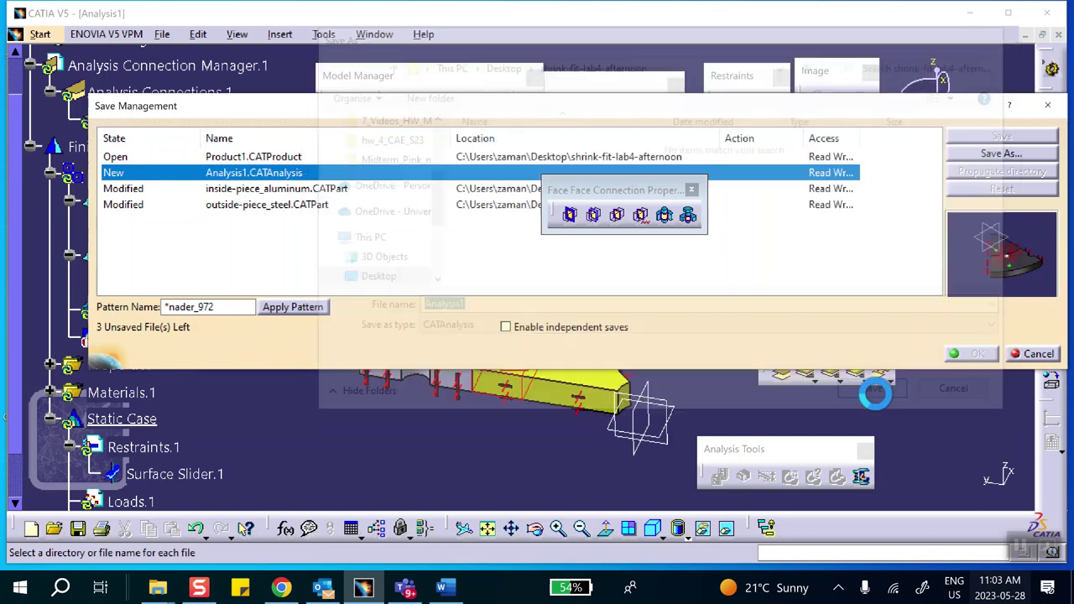
pyautogui.click(977, 353)
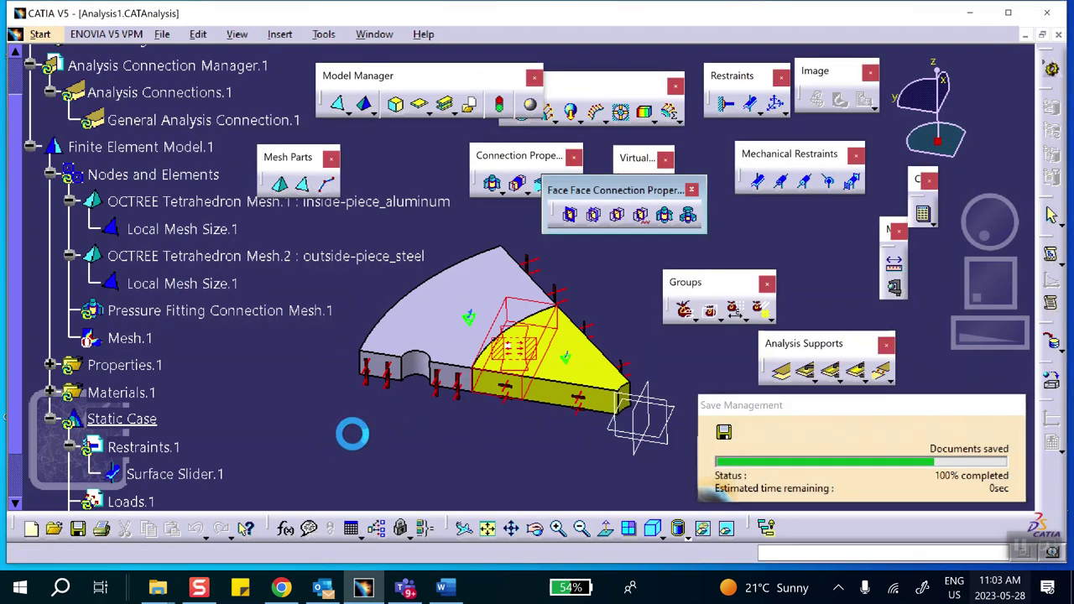
# Step: Compute the static analysis with the scope set to All
pyautogui.click(922, 214)
pyautogui.click(888, 295)
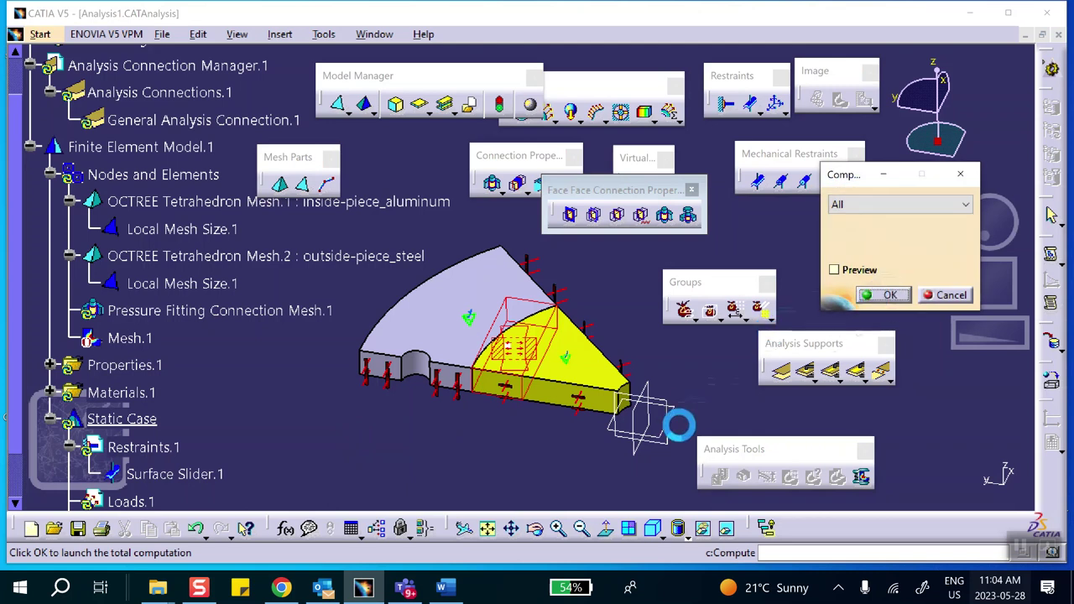
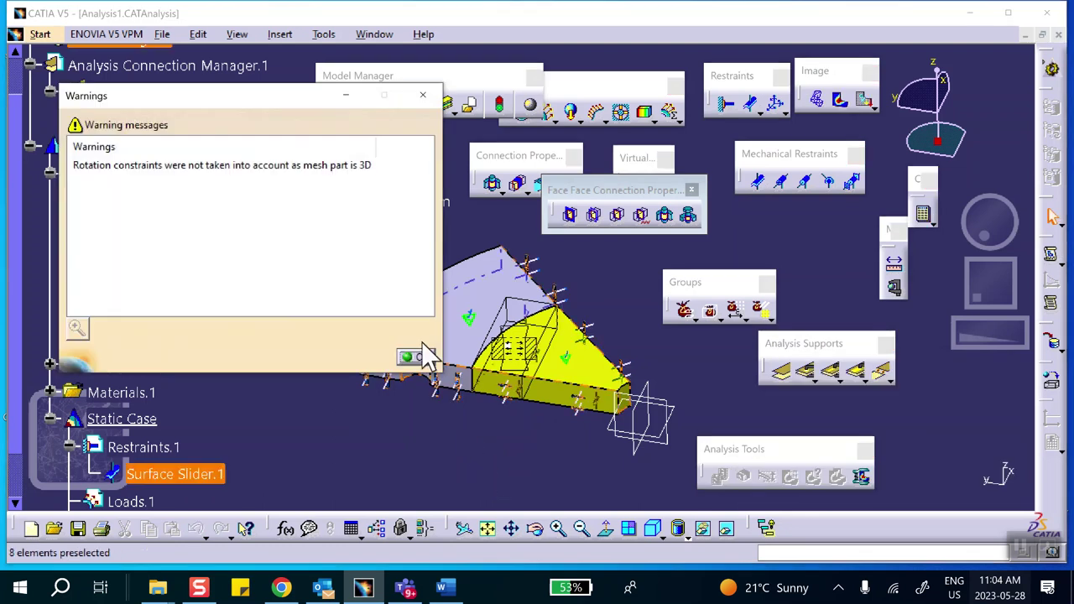
# Step: Close the warning about ignored rotation constraints and bring up the View mode shading options
pyautogui.click(414, 358)
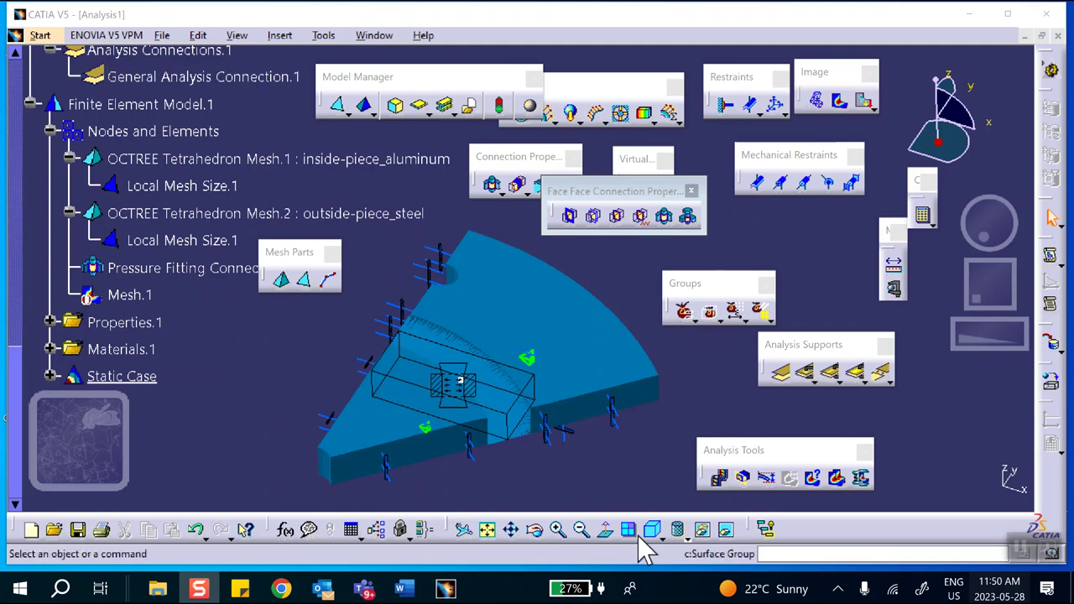
pyautogui.click(696, 533)
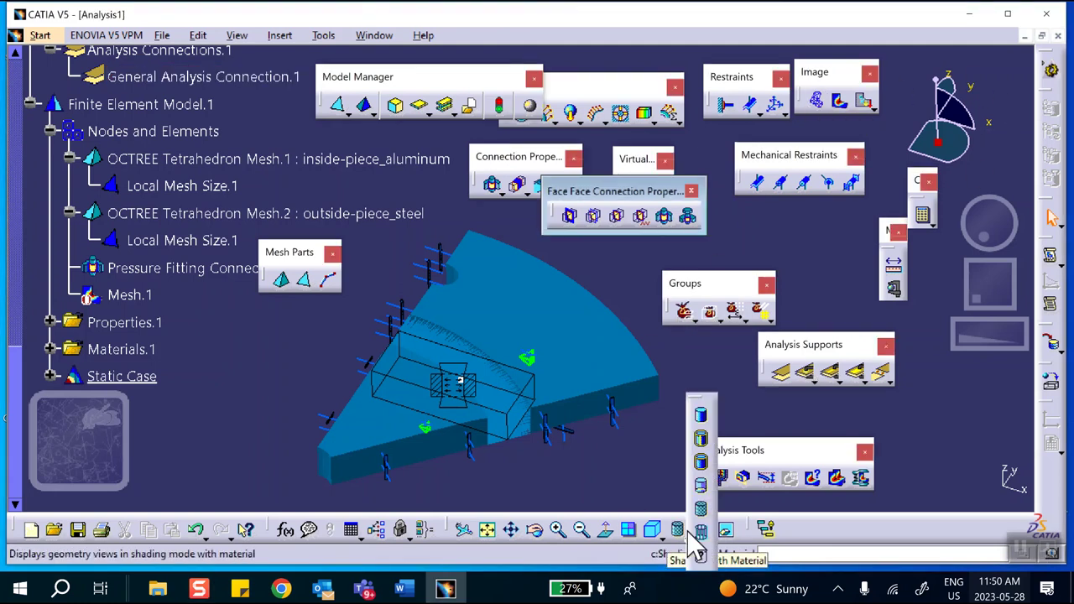
# Step: Switch to Shading with Edges and activate both OCTREE meshes, aluminum and steel, in the mesh image
pyautogui.click(701, 461)
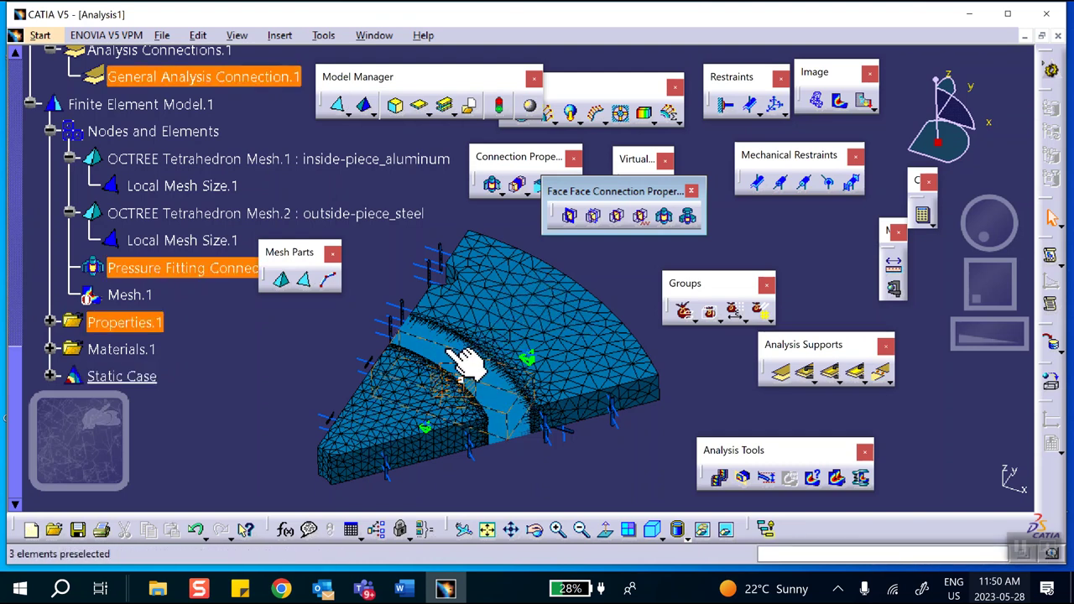
pyautogui.doubleClick(537, 290)
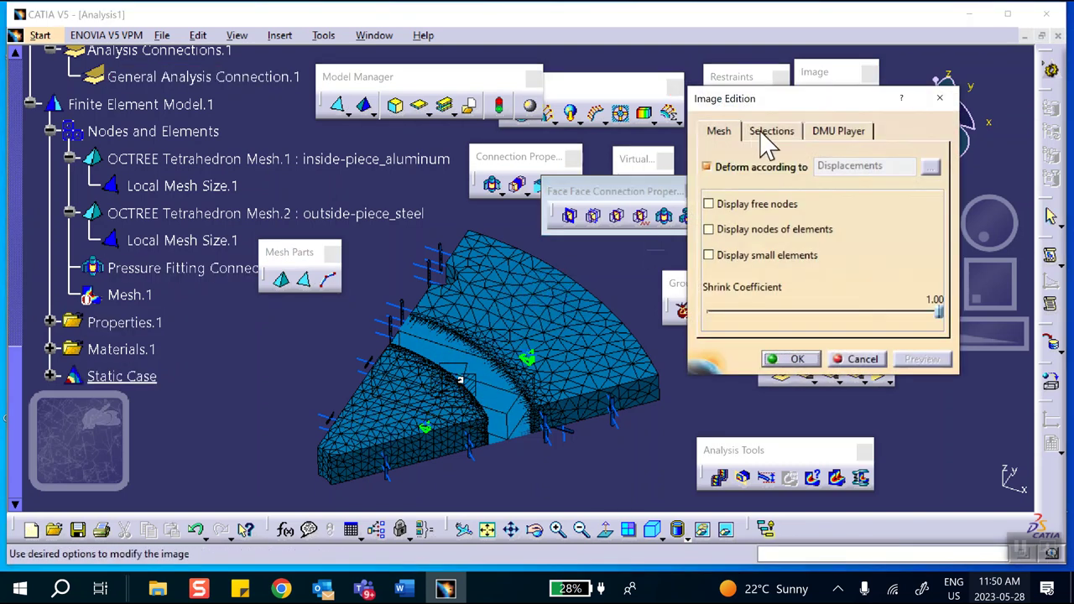
pyautogui.click(770, 131)
pyautogui.doubleClick(761, 169)
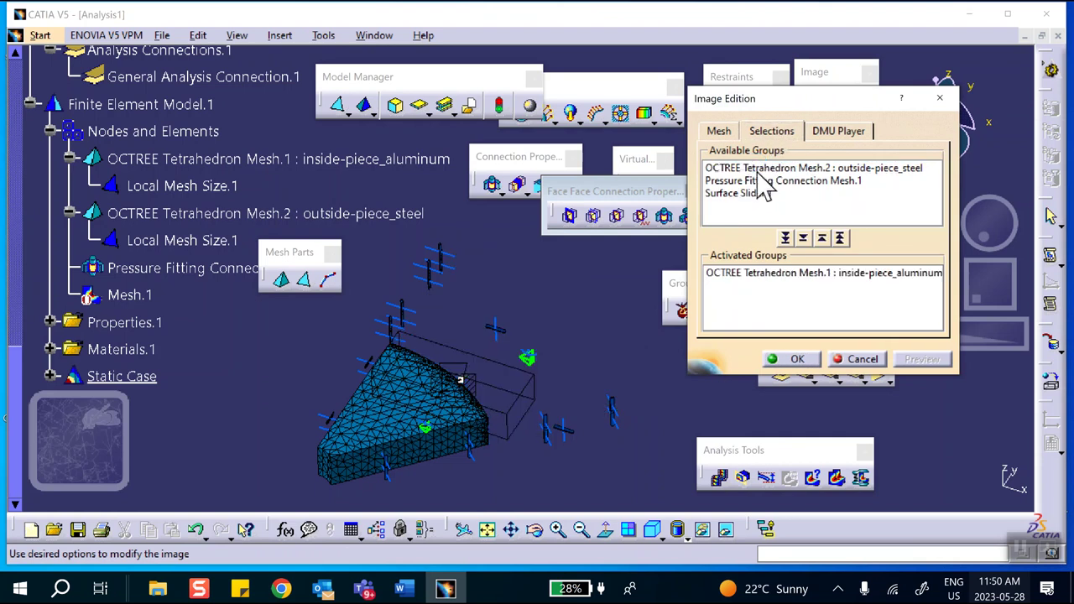
pyautogui.doubleClick(767, 170)
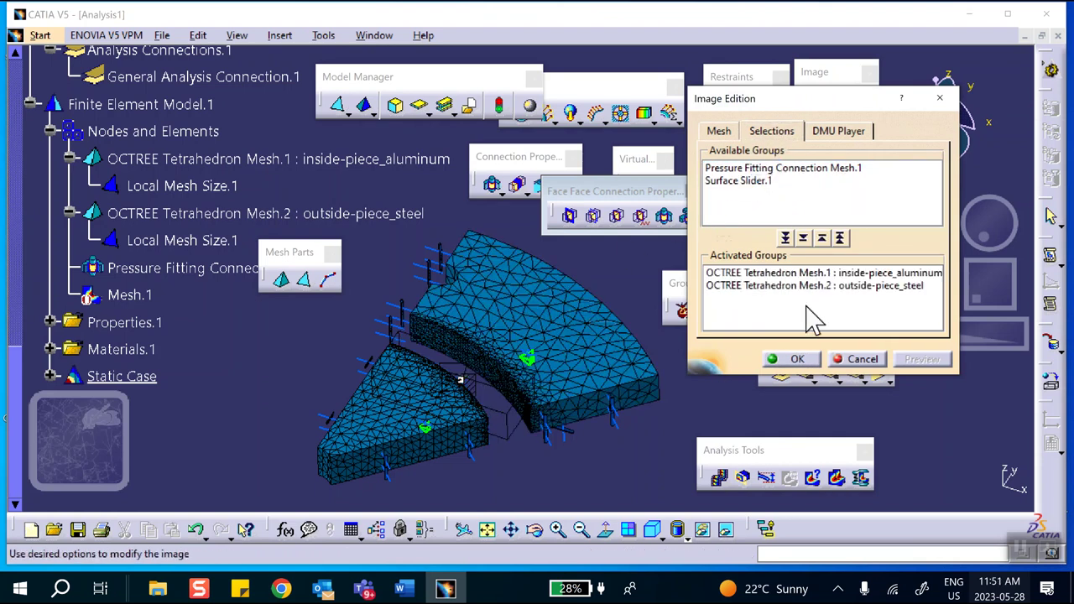
pyautogui.click(795, 359)
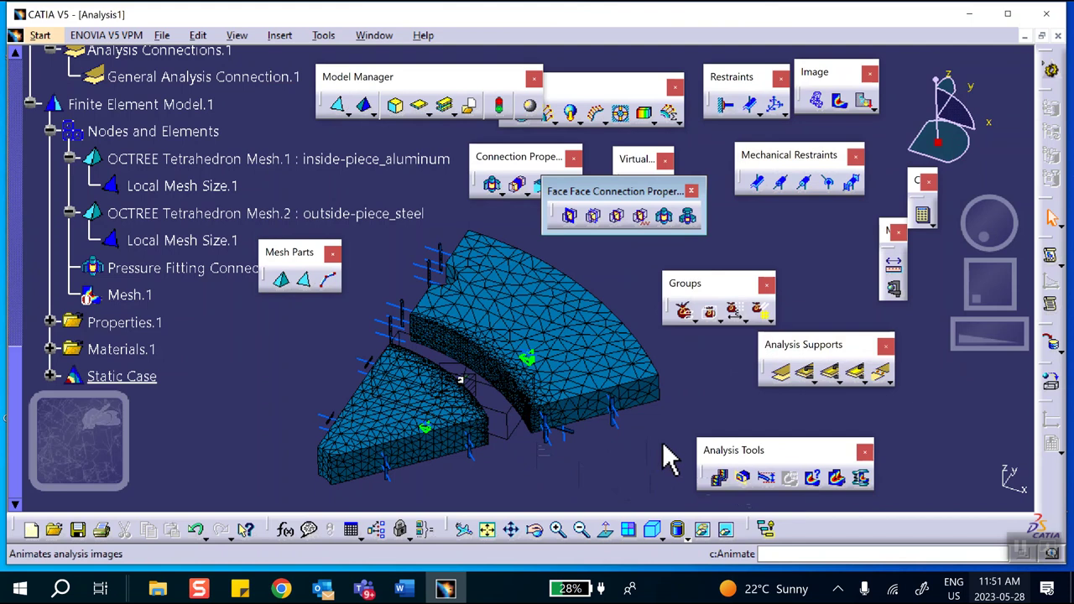
# Step: Set the amplification factor to 1, then rotate and zoom in on the deformed meshes
pyautogui.click(768, 478)
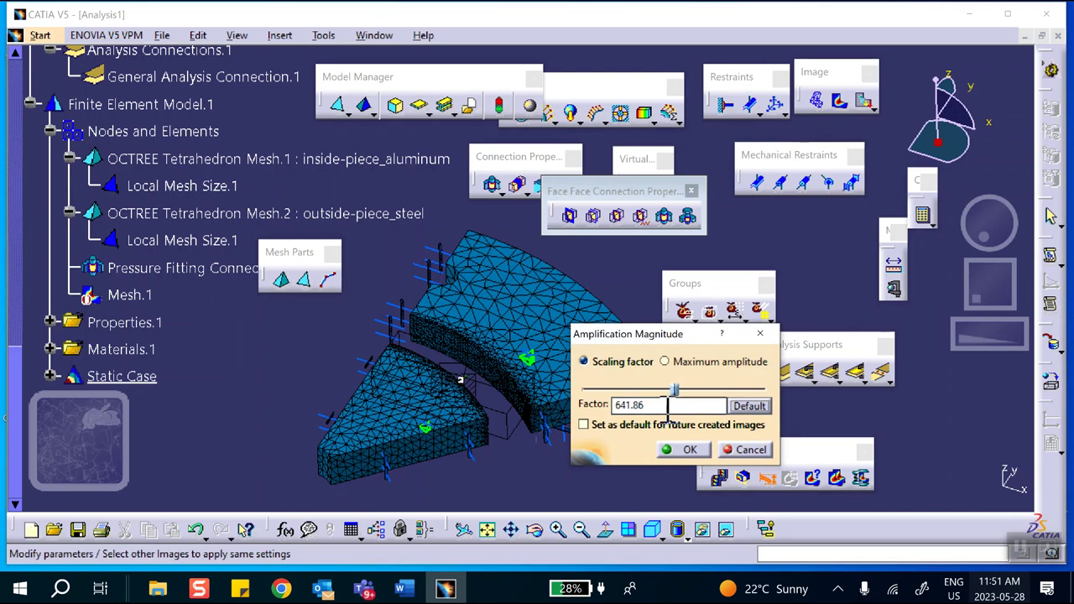
pyautogui.write('1')
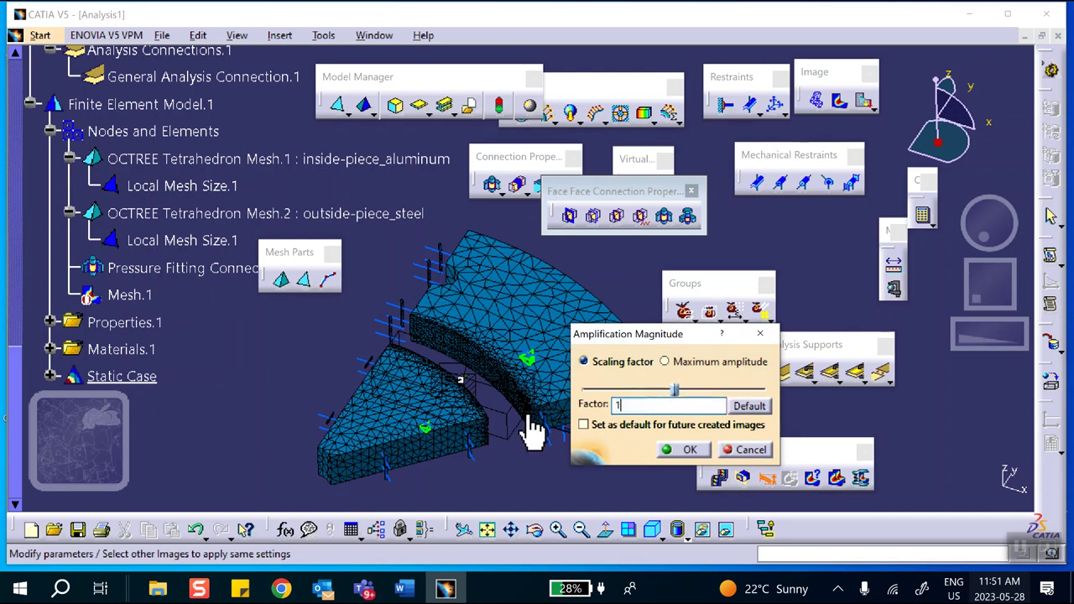
pyautogui.click(689, 450)
pyautogui.moveTo(572, 338); pyautogui.dragTo(646, 249, button='middle')
pyautogui.moveTo(575, 372); pyautogui.dragTo(499, 338, button='middle')
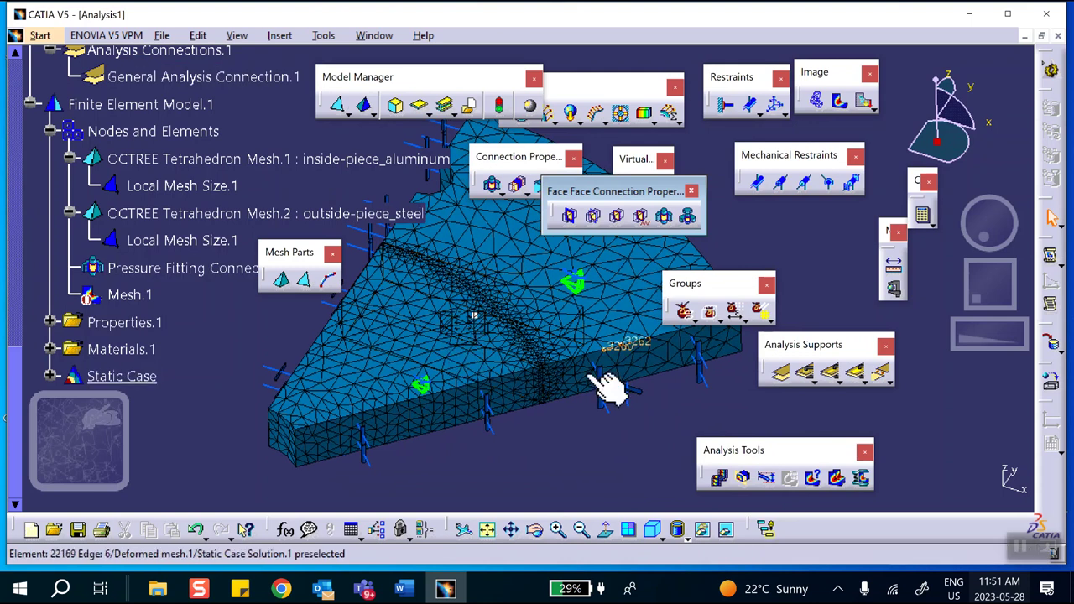
# Step: Show displacement vectors and activate both the aluminum and steel OCTREE meshes in that image
pyautogui.click(864, 101)
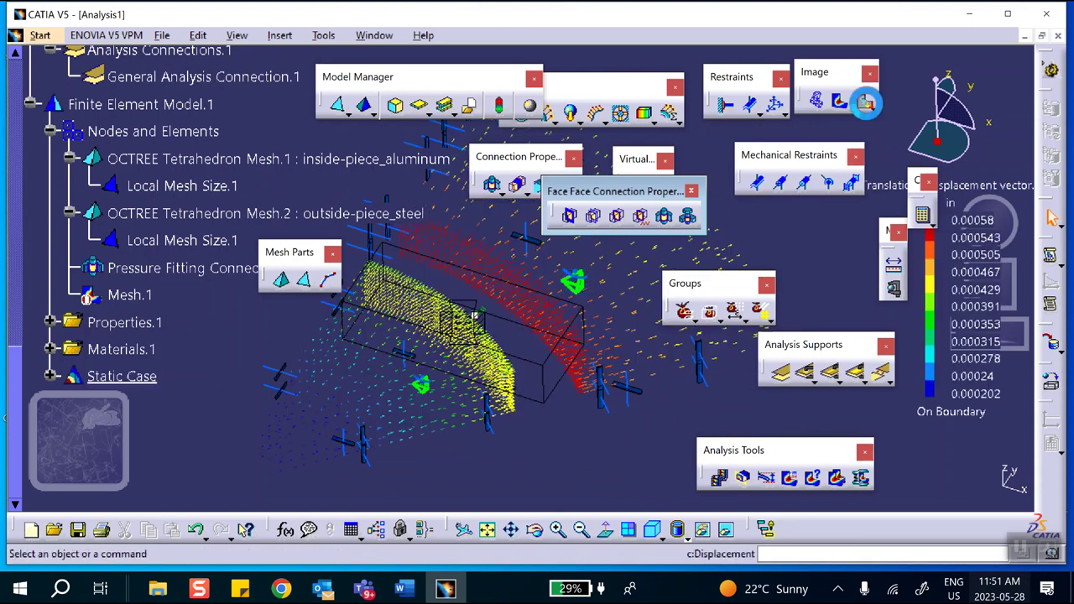
pyautogui.doubleClick(494, 286)
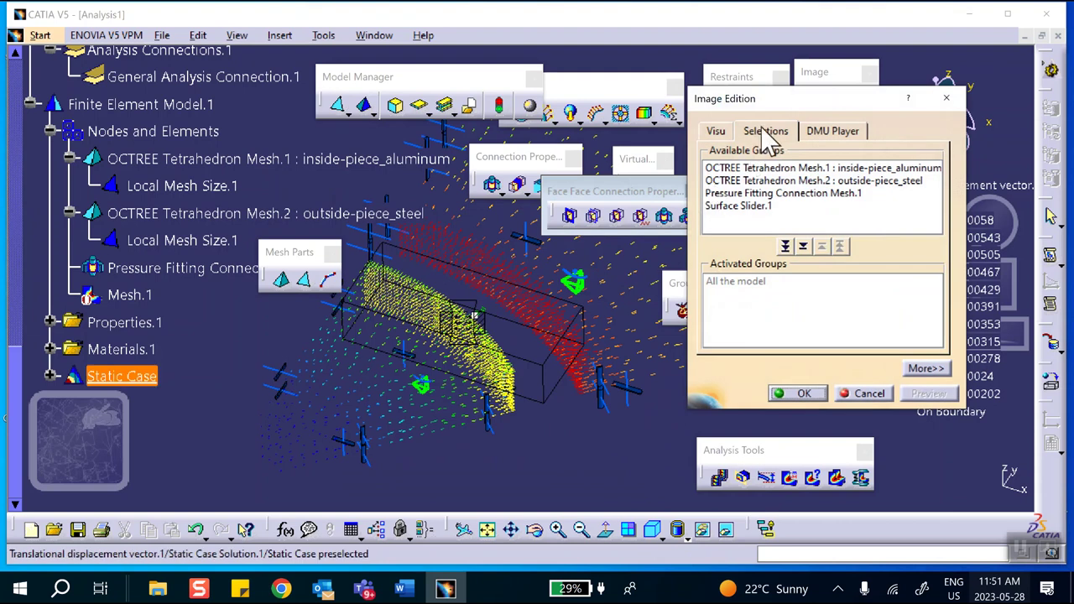
pyautogui.doubleClick(731, 168)
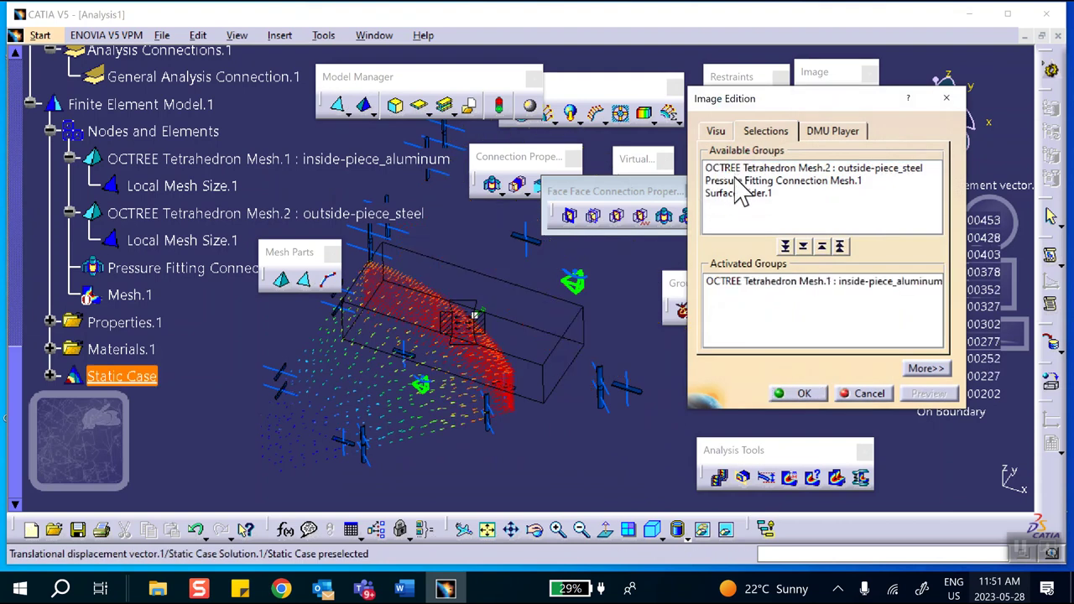
pyautogui.doubleClick(736, 169)
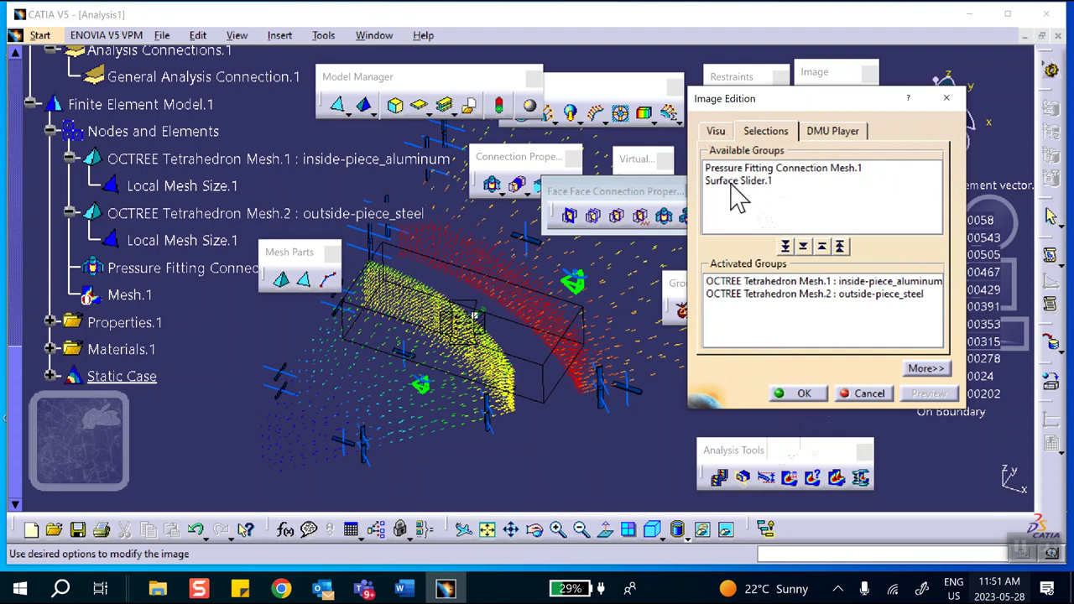
pyautogui.click(804, 396)
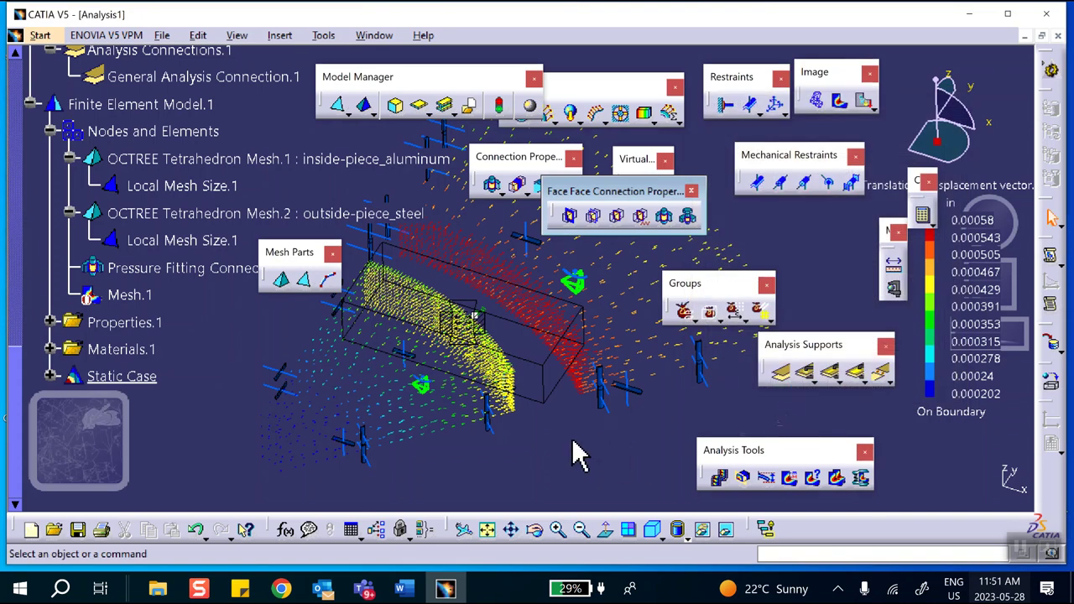
pyautogui.doubleClick(496, 265)
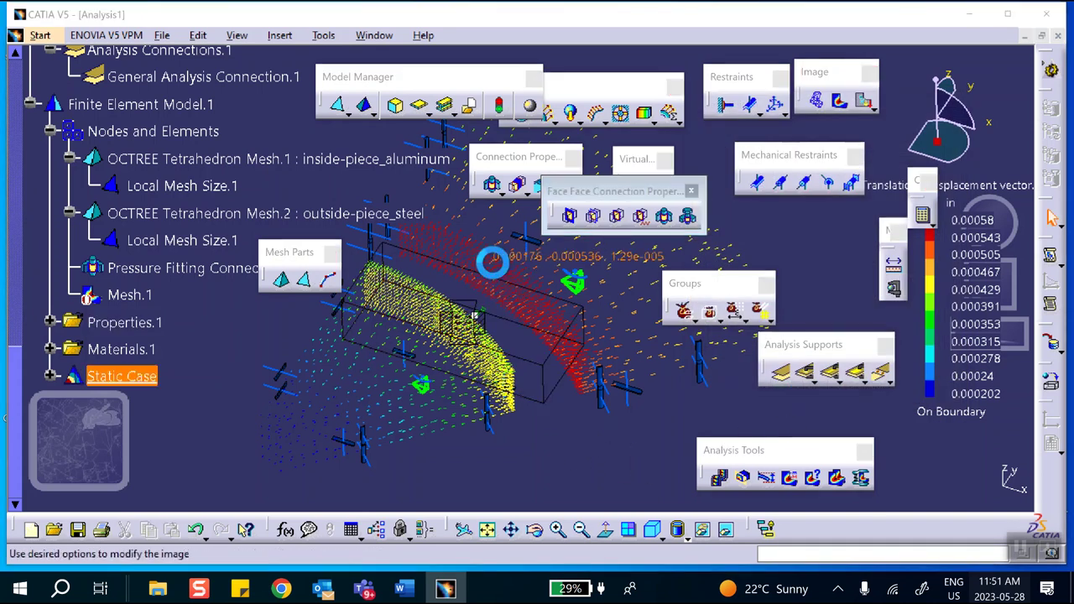
# Step: Change the displacement image type in its Visu options to Average iso
pyautogui.click(856, 394)
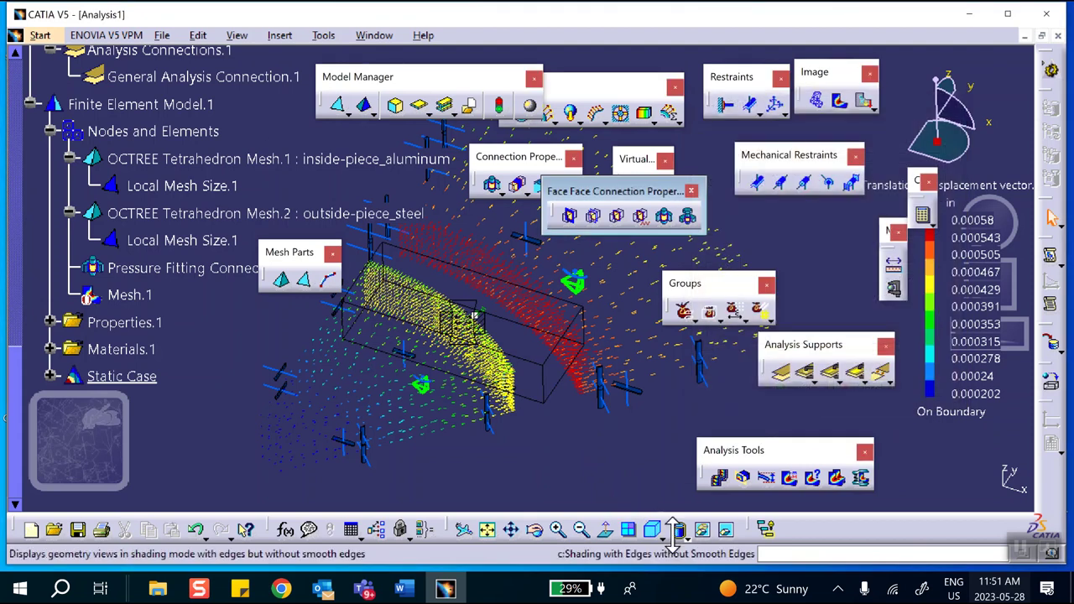
pyautogui.click(686, 535)
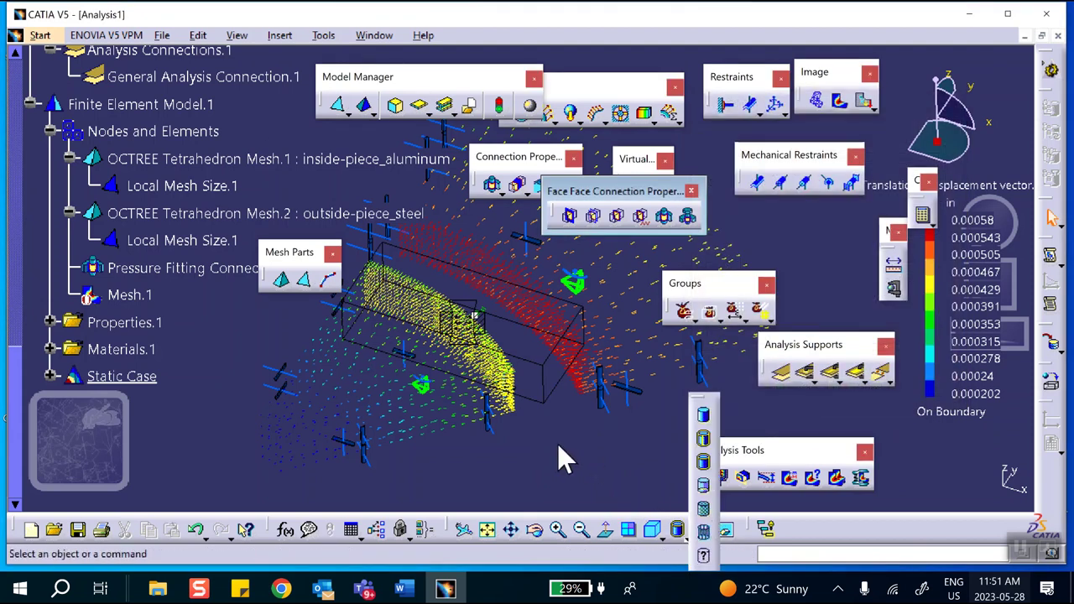
pyautogui.click(686, 535)
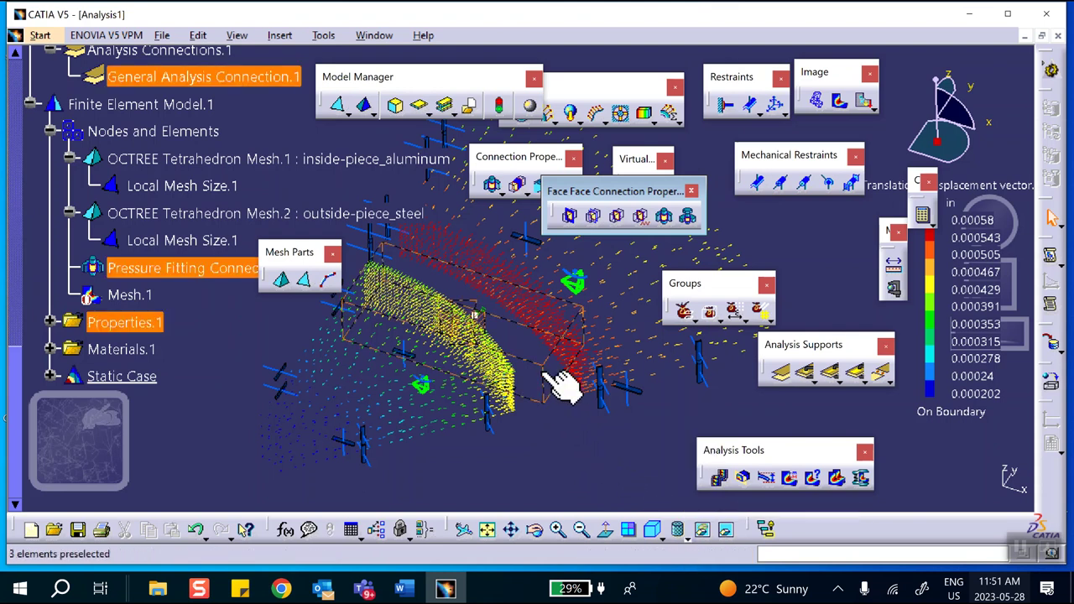
pyautogui.doubleClick(541, 312)
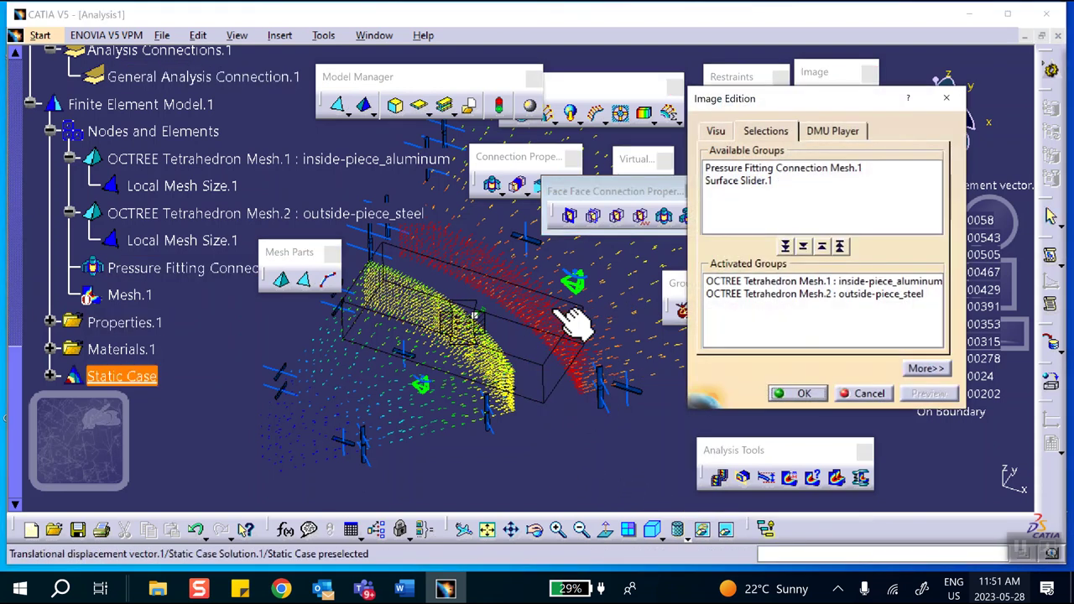
pyautogui.click(715, 131)
pyautogui.click(730, 188)
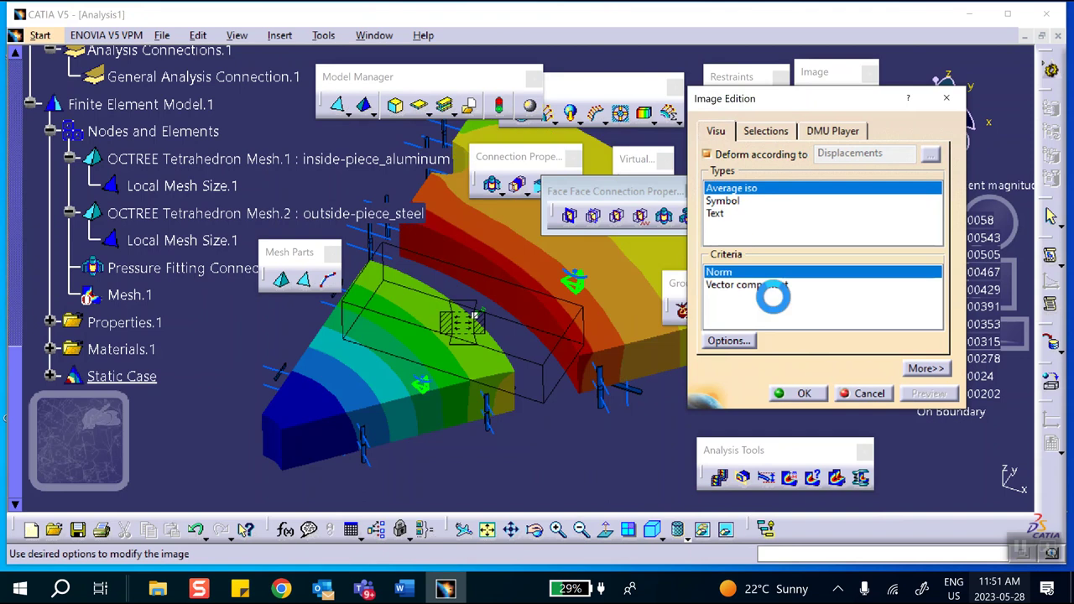
pyautogui.click(804, 394)
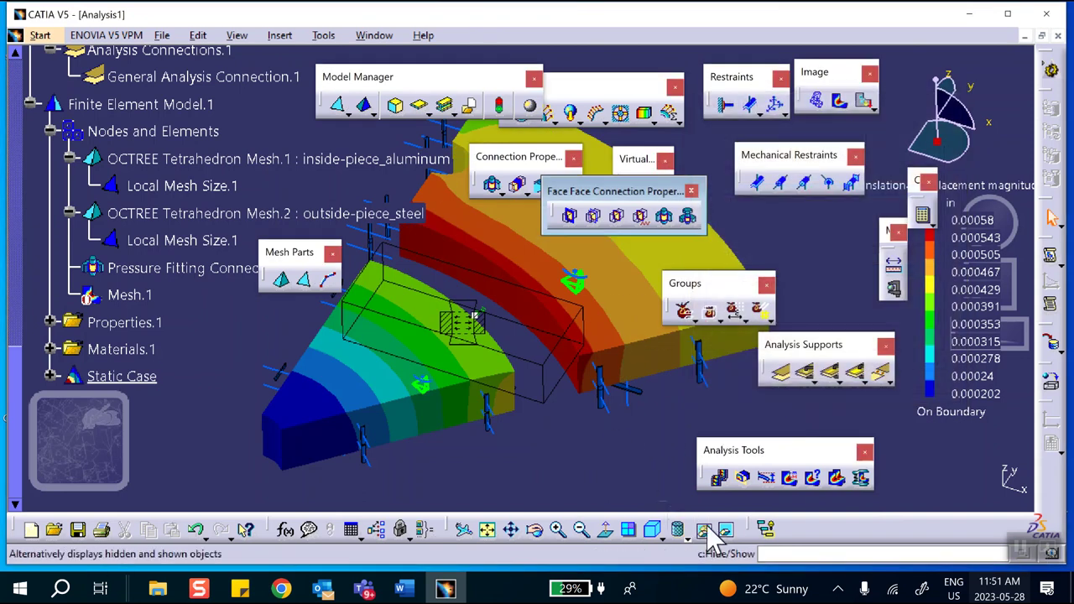
# Step: Confirm the amplification settings and show the Von Mises stress plot, 1.08e+003 to 9.09e+003 psi
pyautogui.click(760, 477)
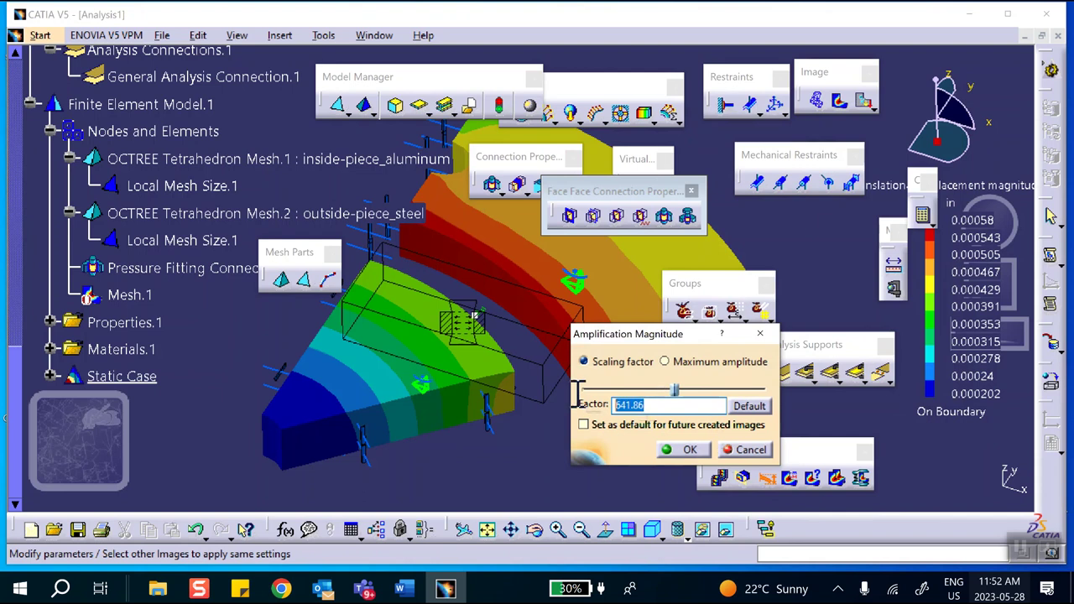
pyautogui.click(688, 449)
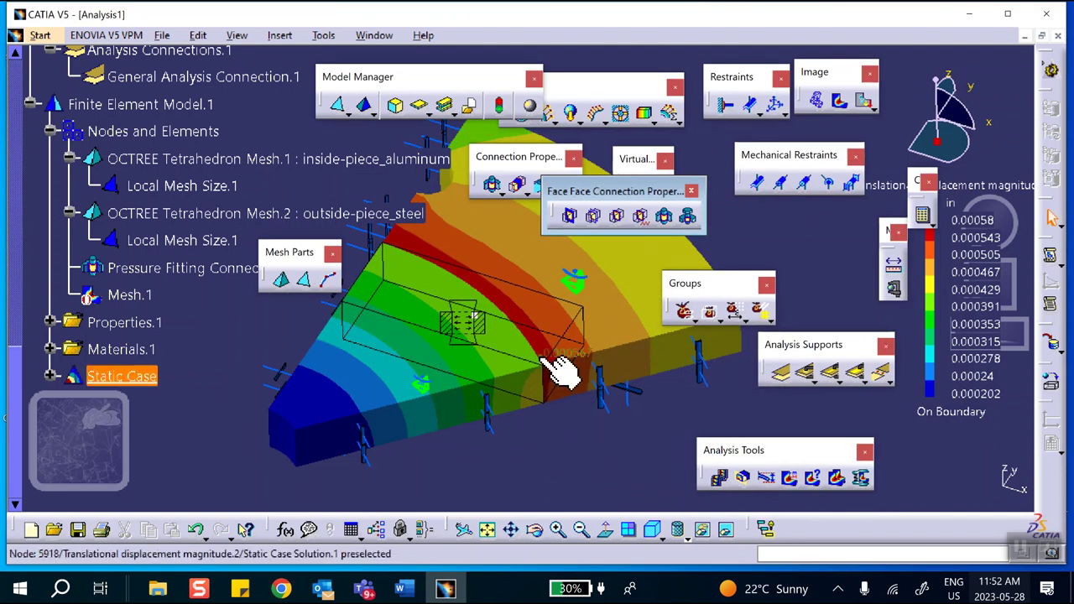
pyautogui.click(838, 102)
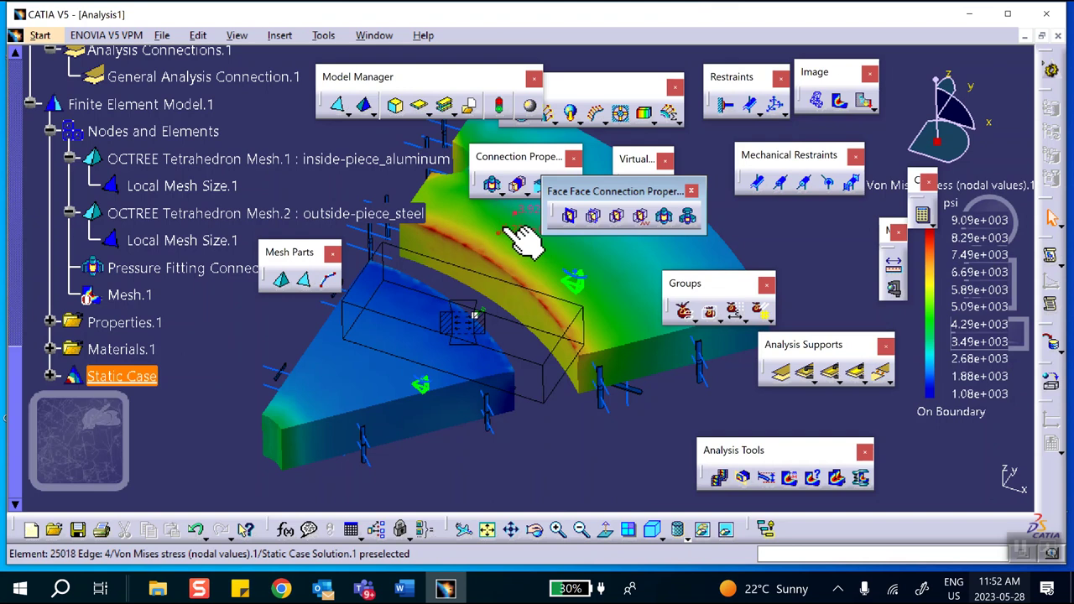
# Step: Replace the amplification factor 641.86 with 1 for the Von Mises stress image
pyautogui.click(767, 479)
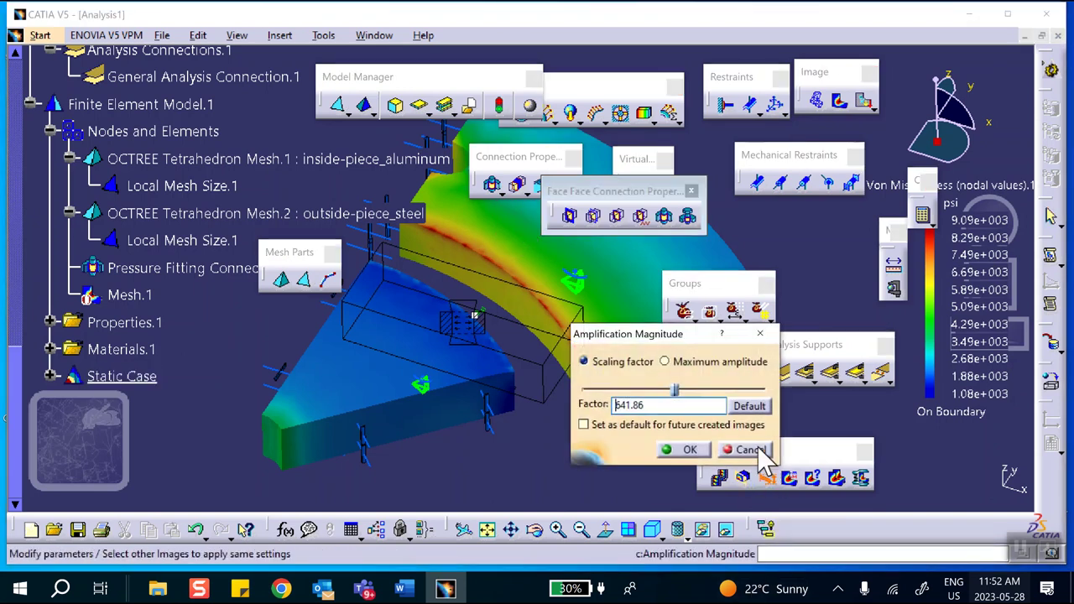
pyautogui.write('1')
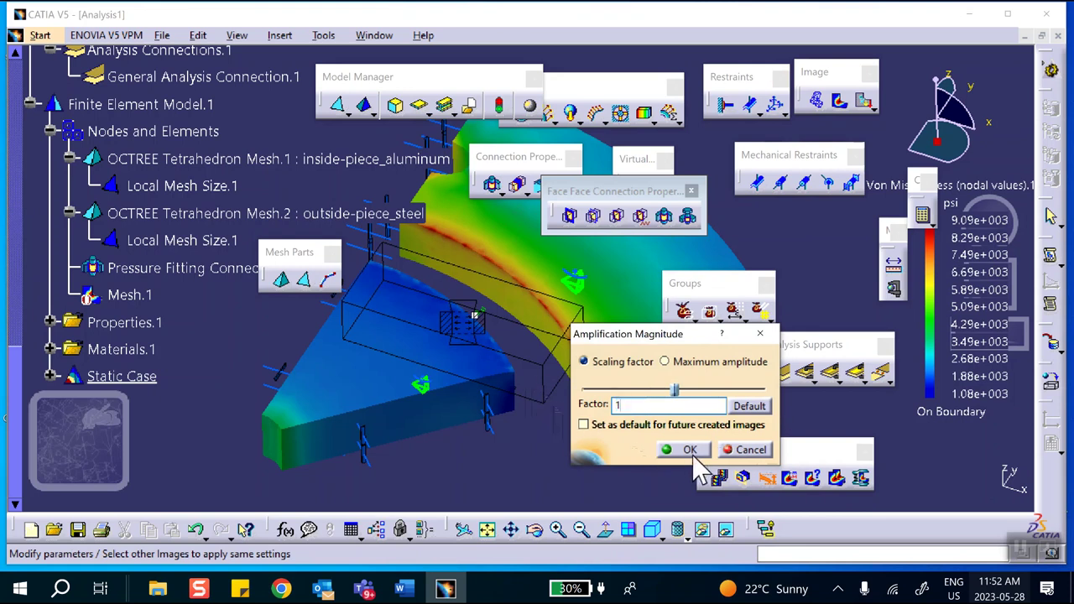
pyautogui.click(690, 451)
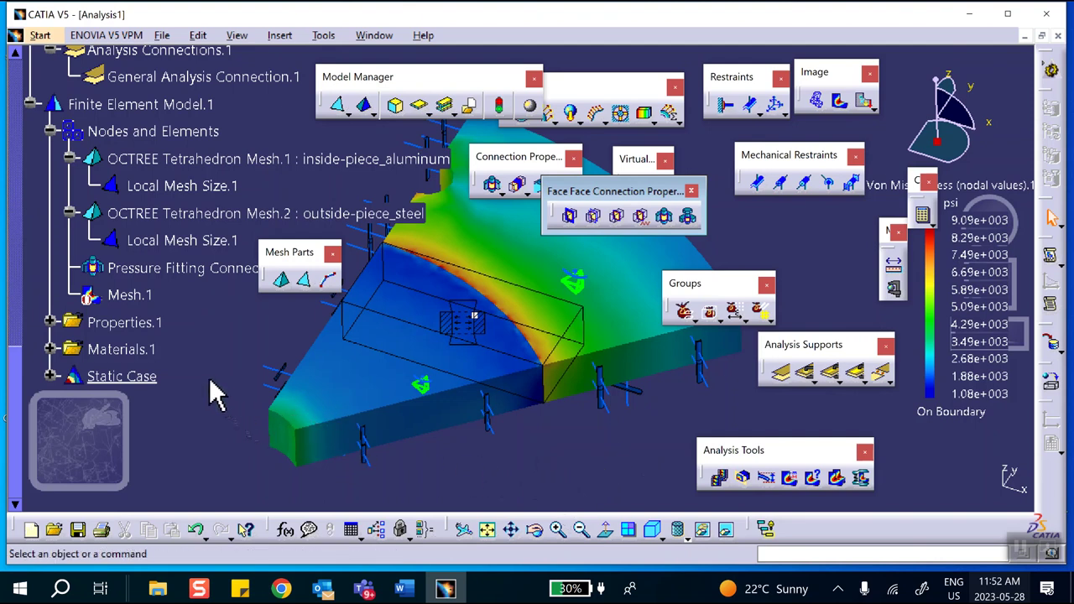
# Step: Scroll the tree to the inside-piece_aluminum PartBody, pan the model, and move the Mesh Parts toolbar aside
pyautogui.scroll(10, 212, 394)
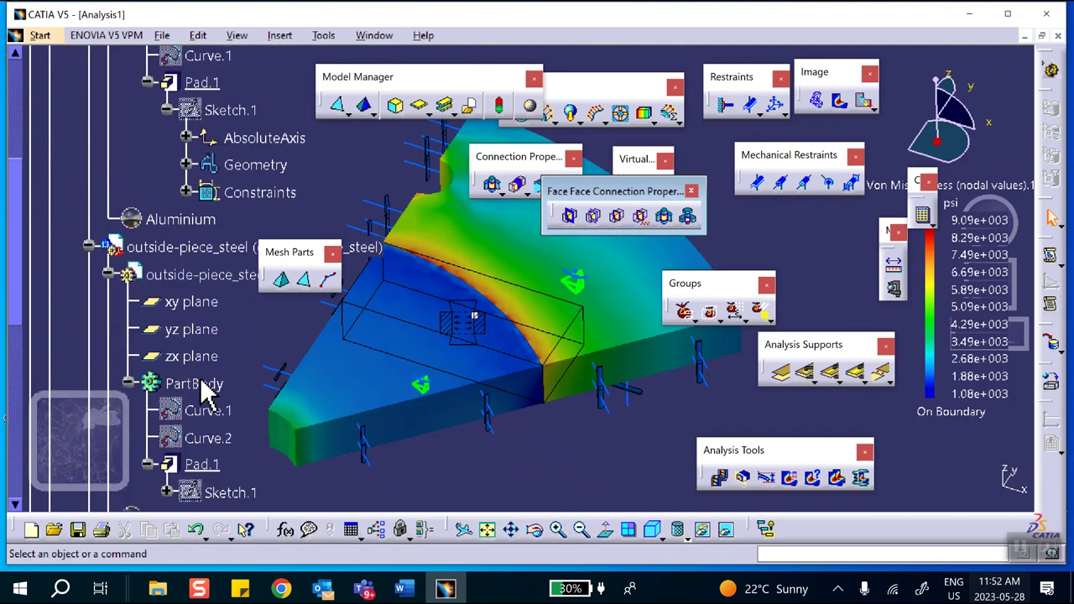
pyautogui.scroll(6, 176, 353)
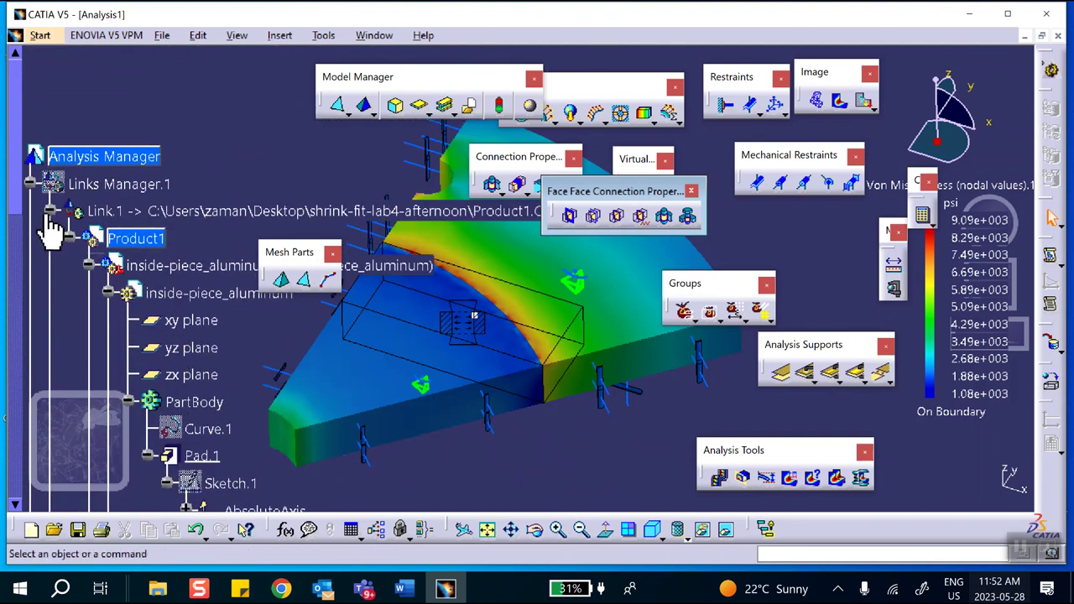
pyautogui.click(971, 228)
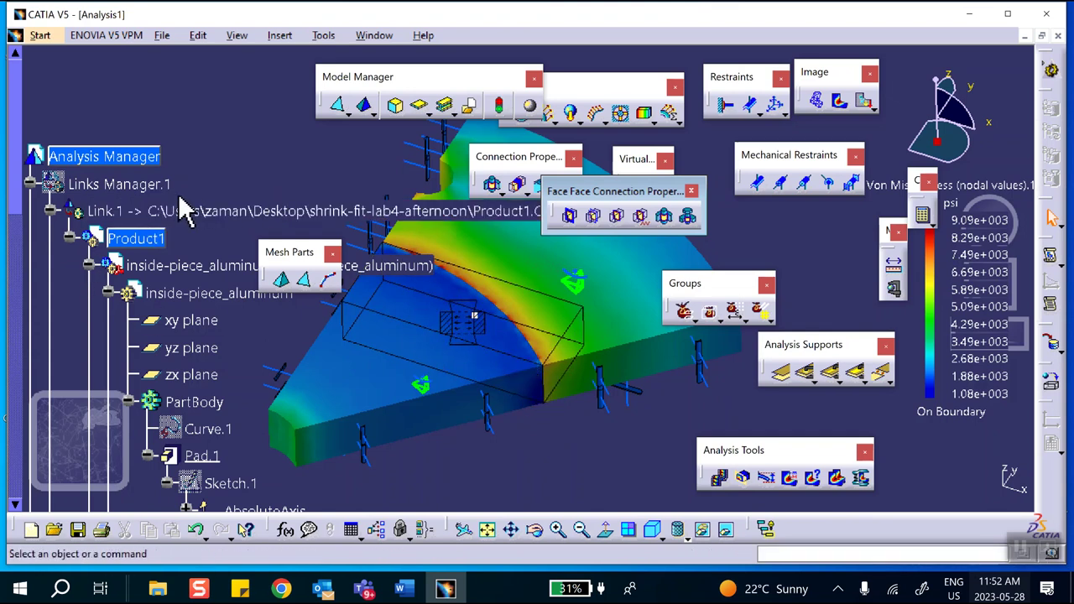
pyautogui.scroll(-3, 193, 212)
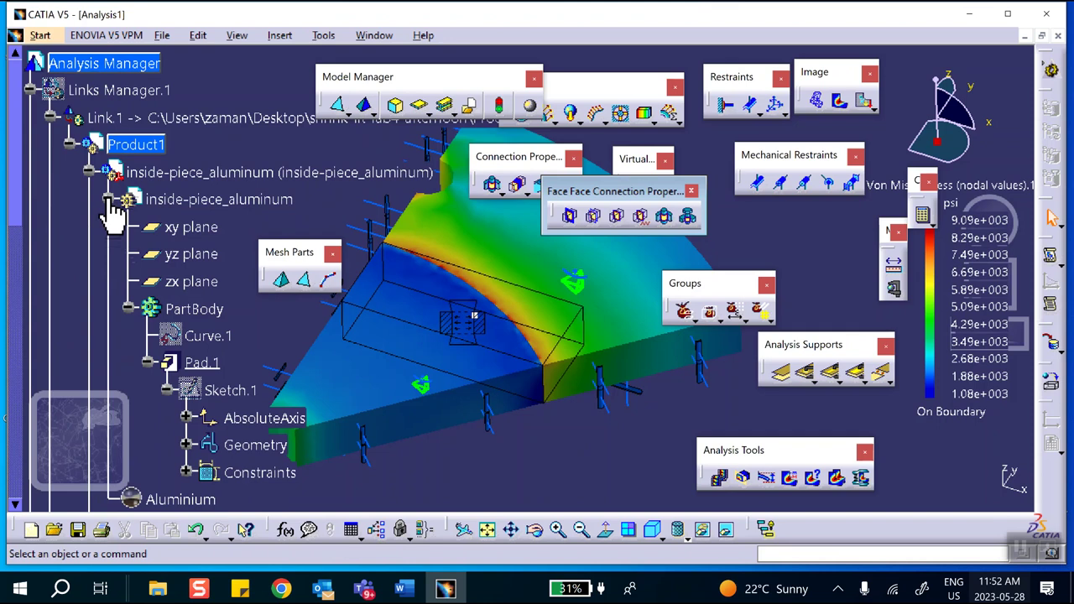
pyautogui.scroll(-5, 113, 217)
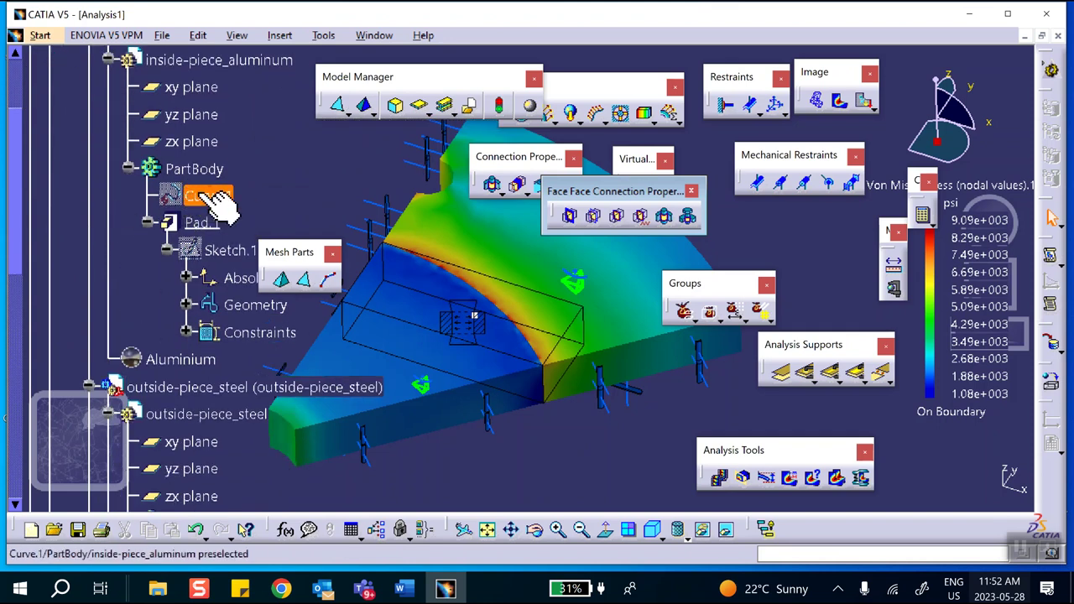
pyautogui.moveTo(290, 192); pyautogui.dragTo(260, 147, button='middle')
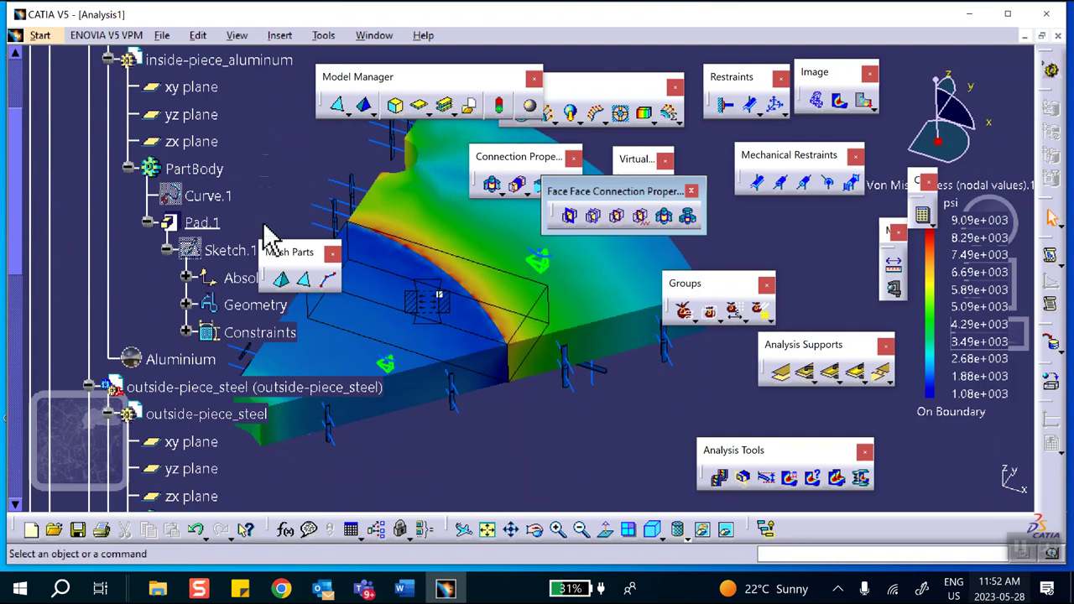
pyautogui.moveTo(294, 251); pyautogui.dragTo(316, 151)
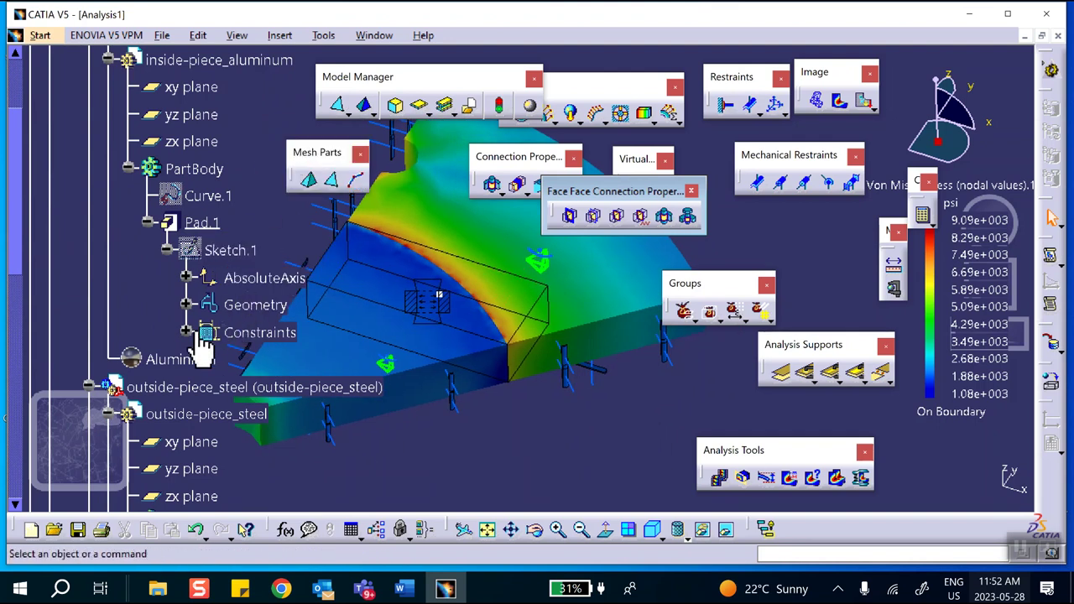
# Step: In Sketch.1, change the R 3.000 radius constraint to 3.001 in and exit the sketcher
pyautogui.click(210, 249)
pyautogui.doubleClick(210, 249)
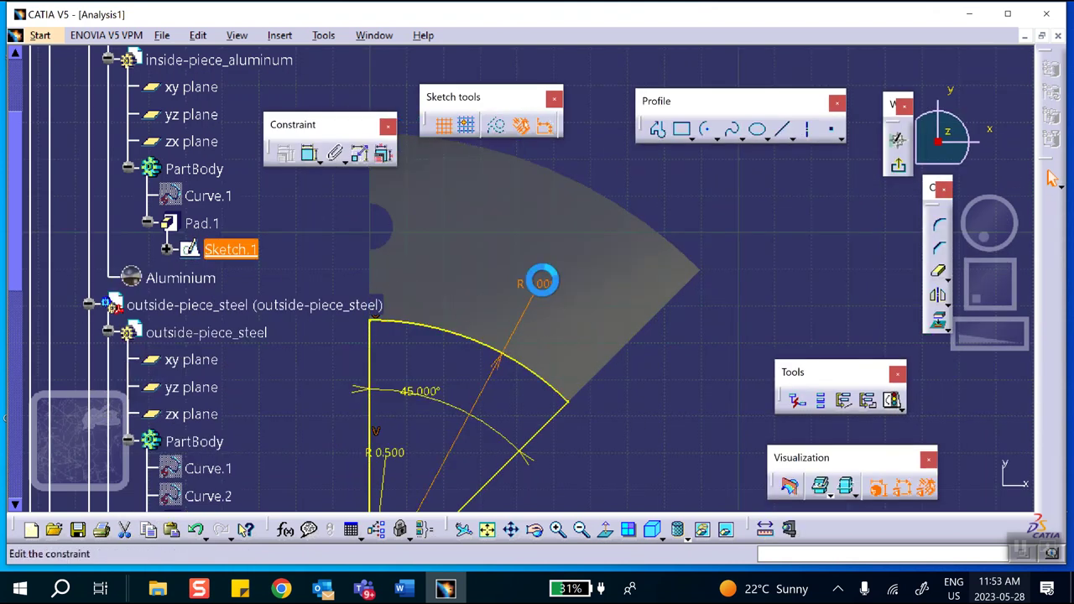
pyautogui.doubleClick(543, 287)
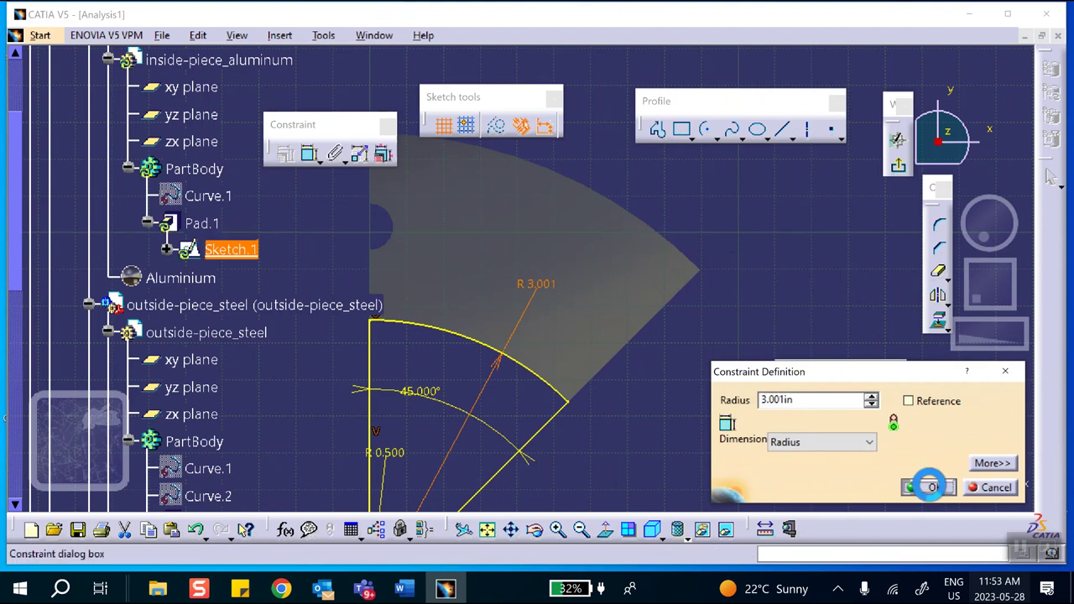
pyautogui.click(927, 488)
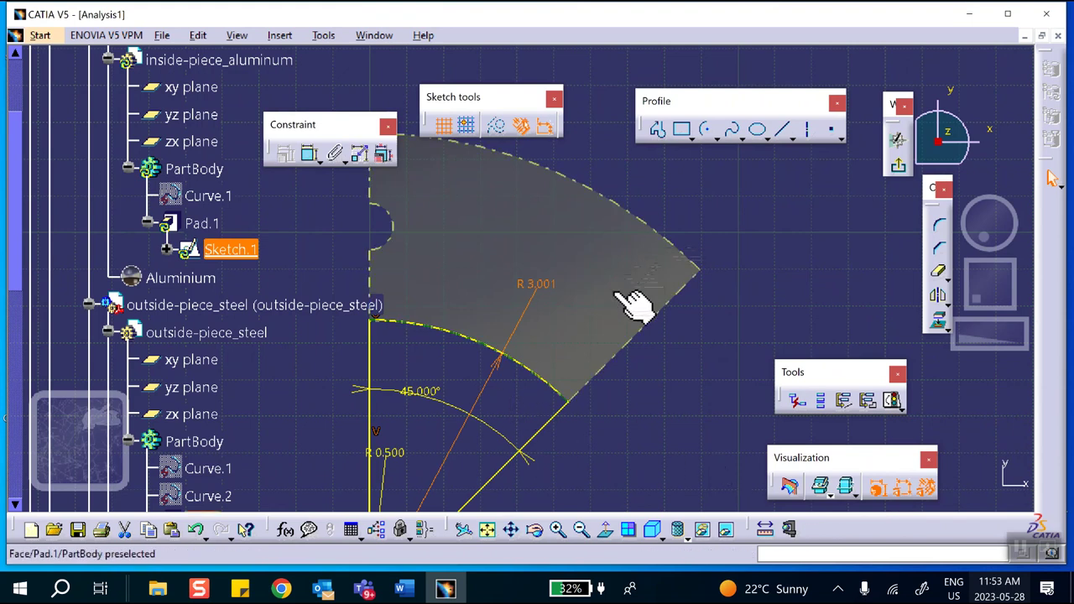
pyautogui.click(898, 165)
pyautogui.moveTo(690, 311)
pyautogui.mouseDown(button='middle')
pyautogui.moveTo(611, 280)
pyautogui.moveTo(426, 330)
pyautogui.mouseUp(button='middle')
pyautogui.scroll(-1, 288, 298)
pyautogui.scroll(-8, 289, 298)
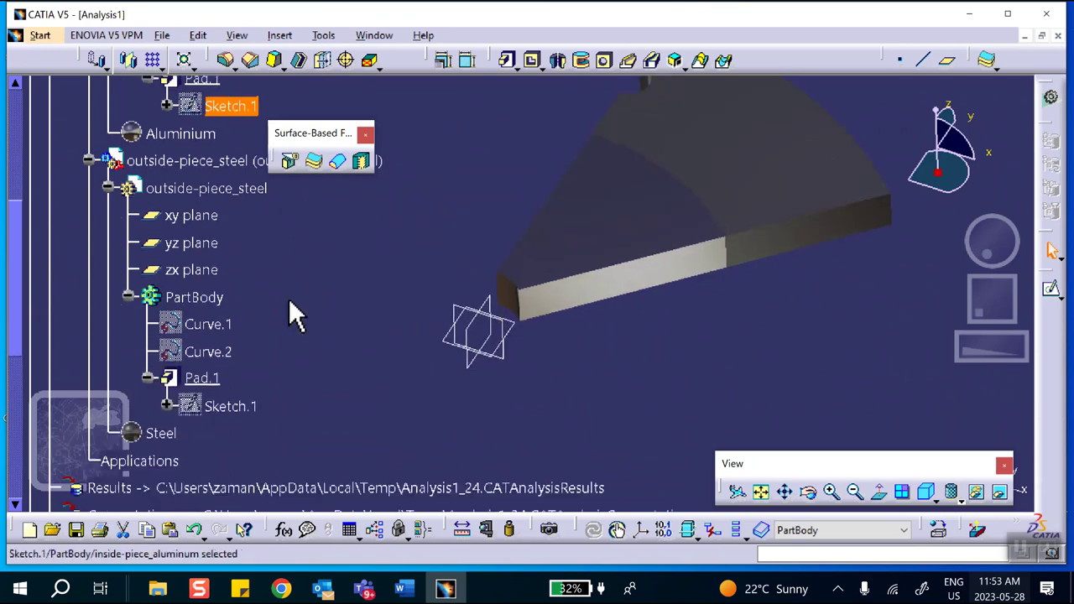
# Step: Return to the analysis through Mesh.1, compute All, and dismiss the warnings
pyautogui.scroll(-2, 284, 305)
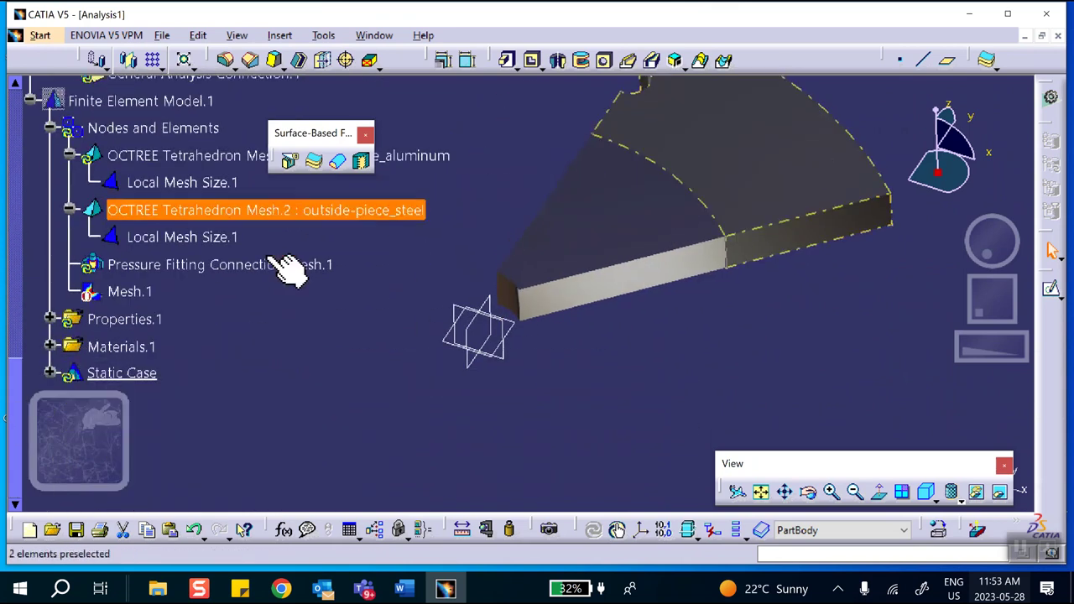
pyautogui.click(121, 246)
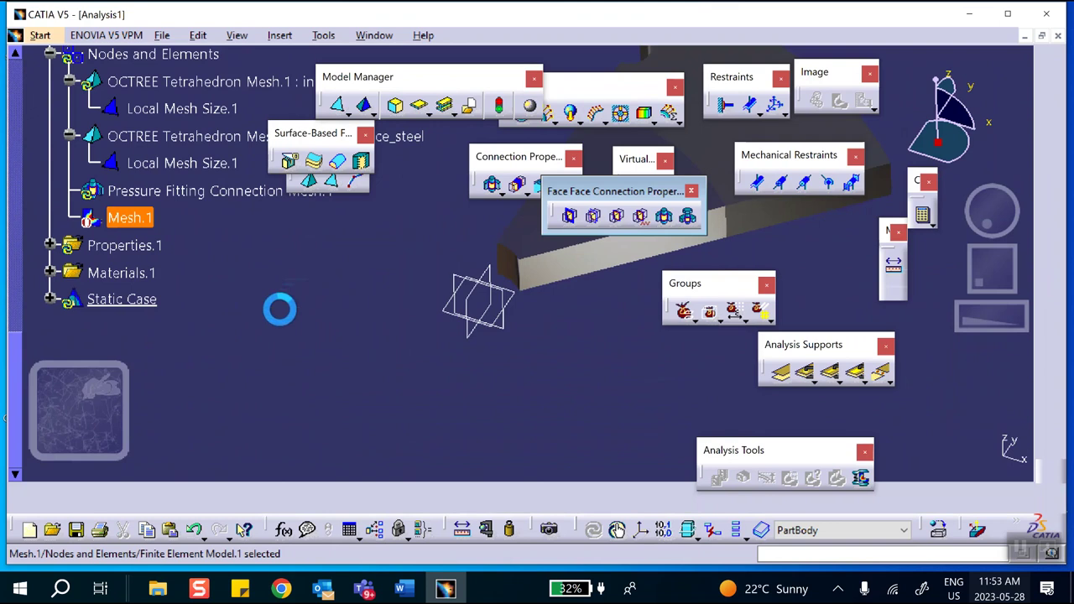
pyautogui.click(276, 371)
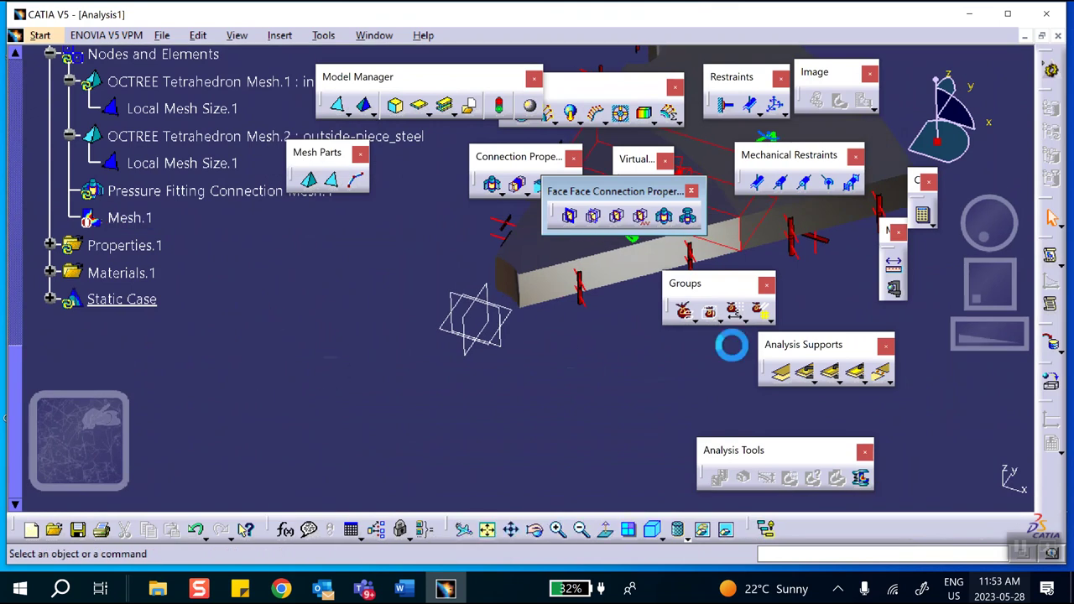
pyautogui.click(923, 215)
pyautogui.click(885, 296)
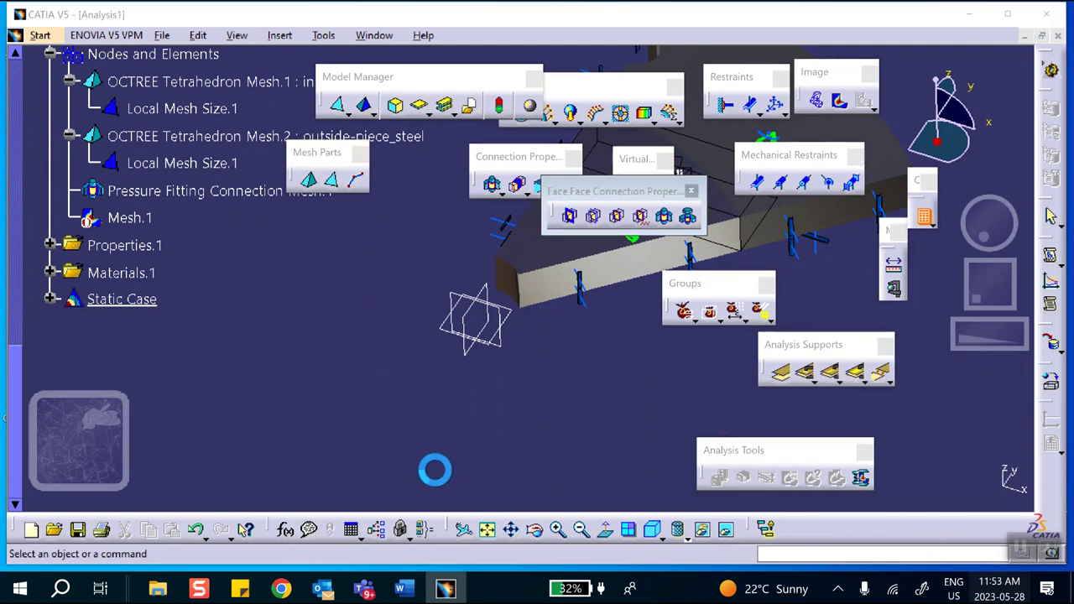
pyautogui.click(417, 359)
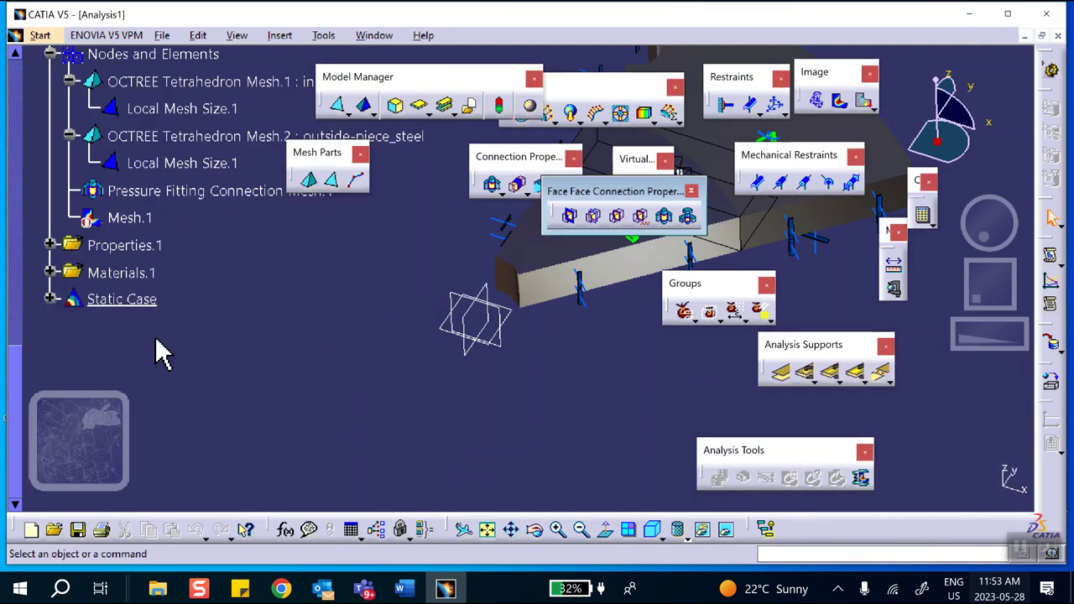
# Step: Expand Static Case Solution.1 and reactivate the Von Mises stress image, now peaking at 9.48e+003 psi
pyautogui.click(50, 299)
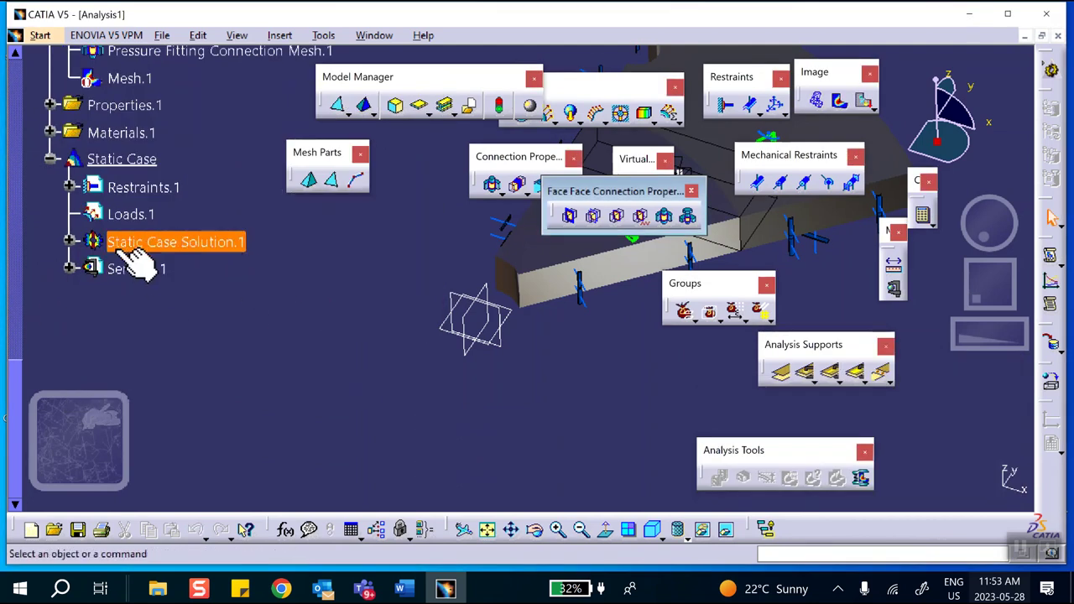
pyautogui.click(70, 240)
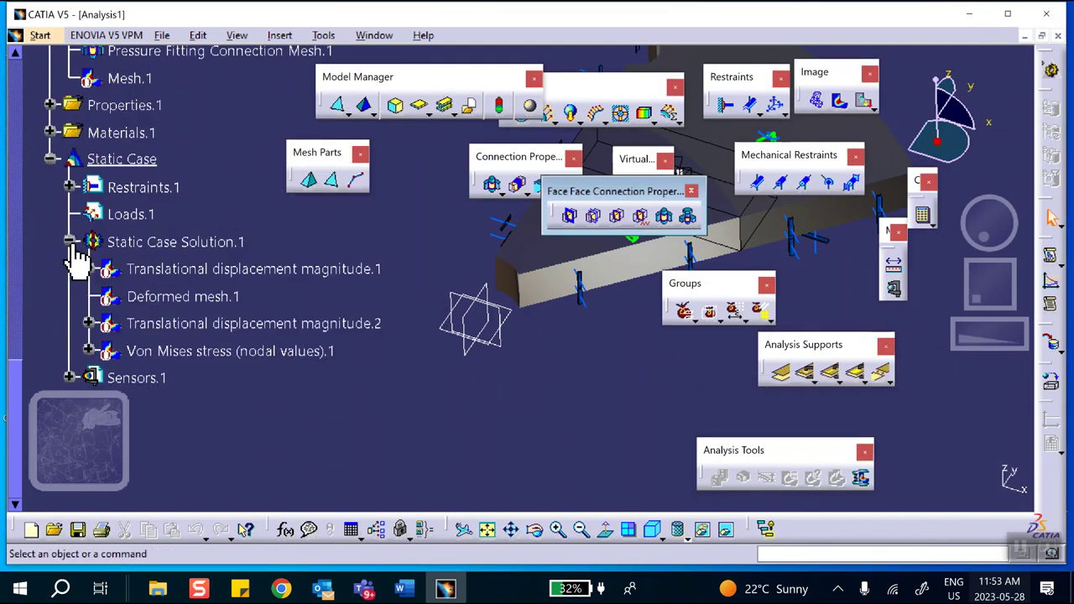
pyautogui.rightClick(183, 352)
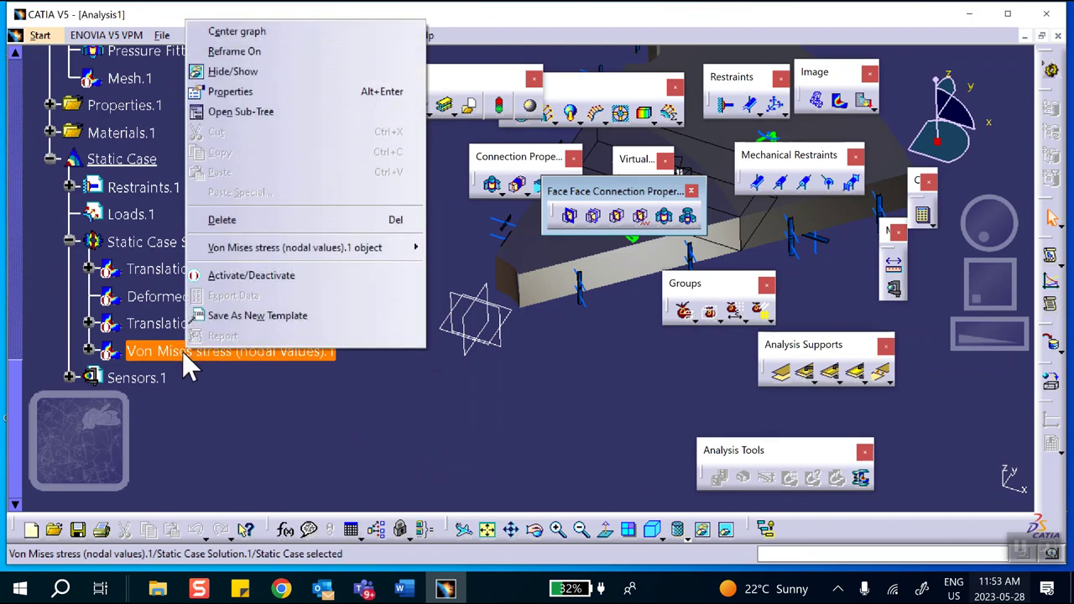
pyautogui.click(252, 276)
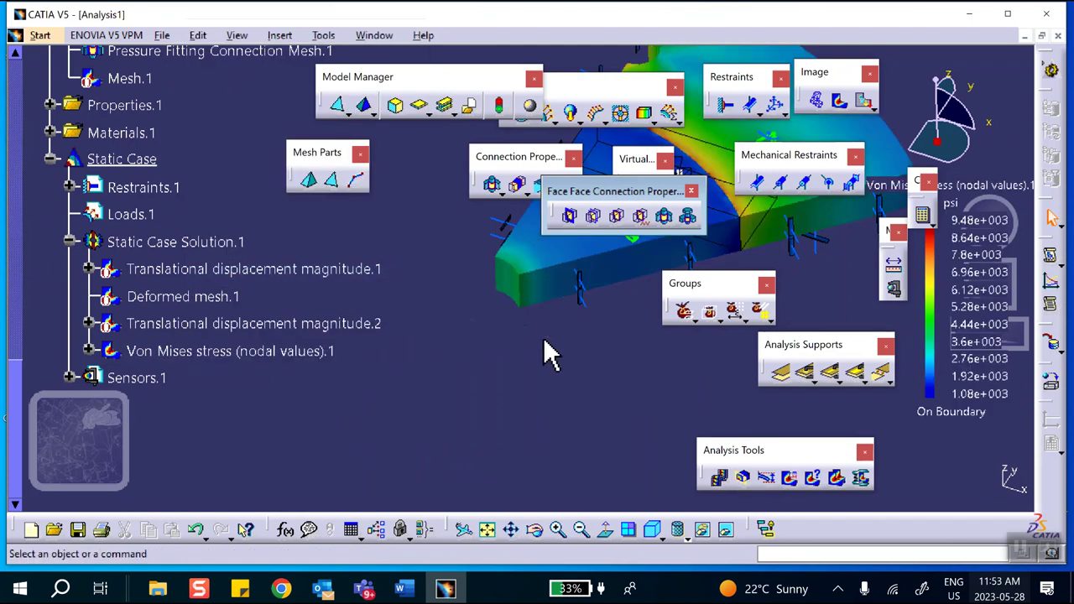